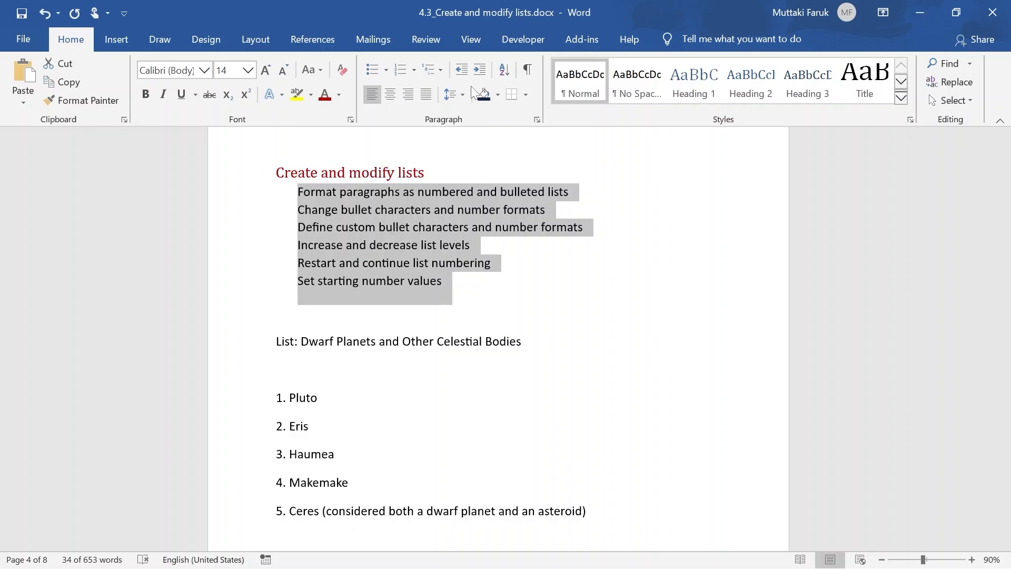
Remove the indent from the six topic lines under "Create and modify lists", and try default bullets on them before turning bullets off
click(461, 71)
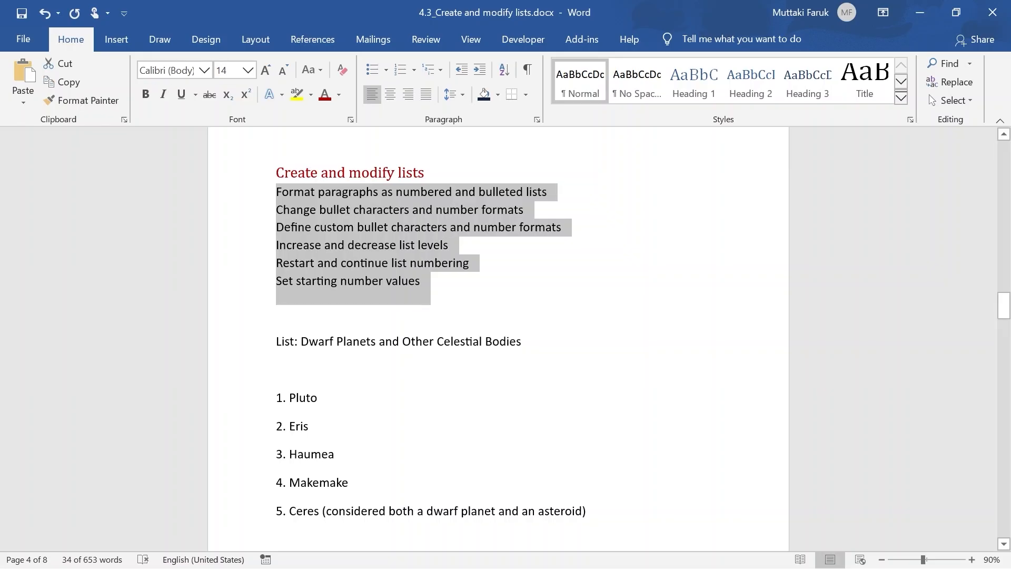
click(370, 70)
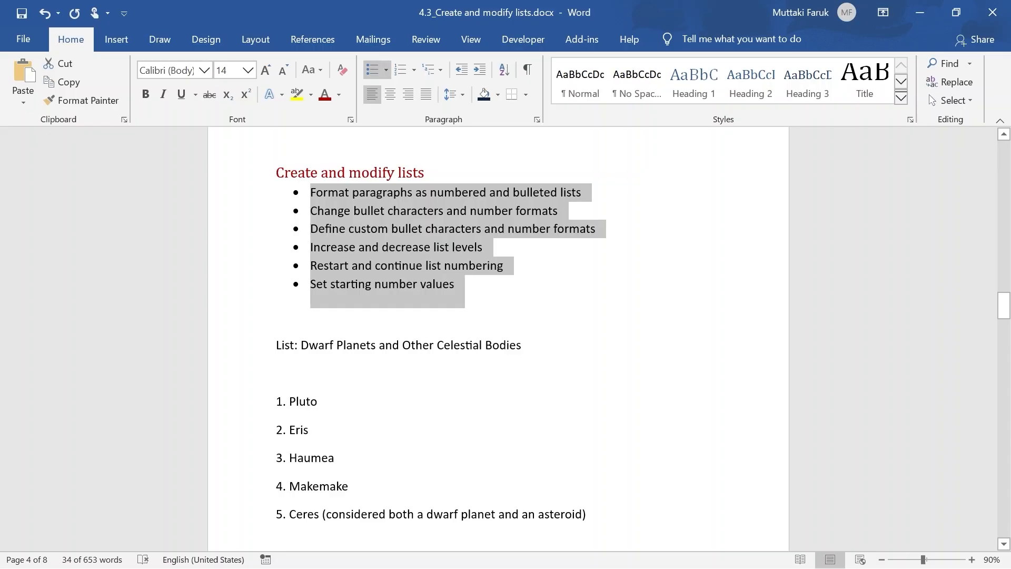
click(371, 70)
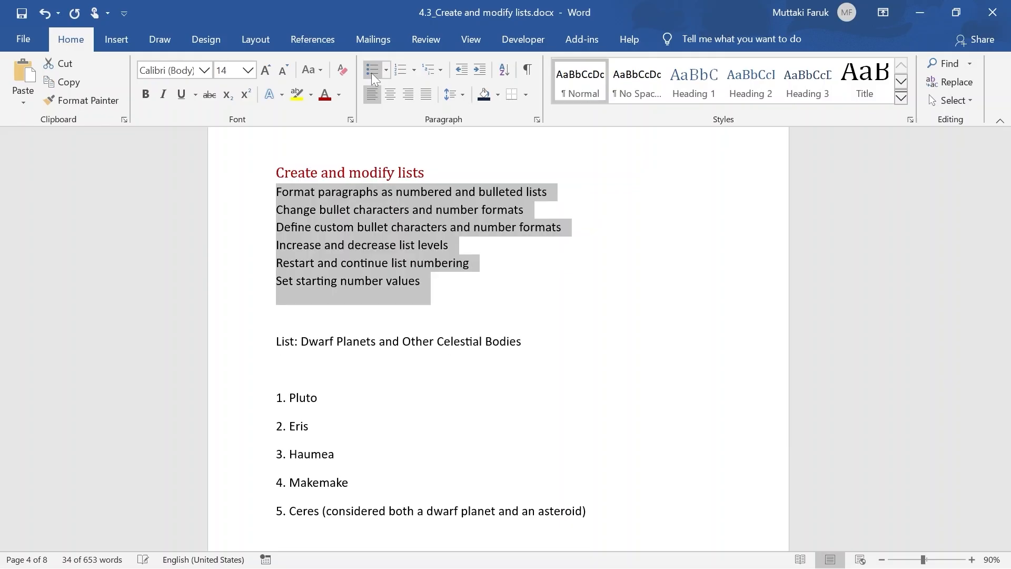
click(476, 280)
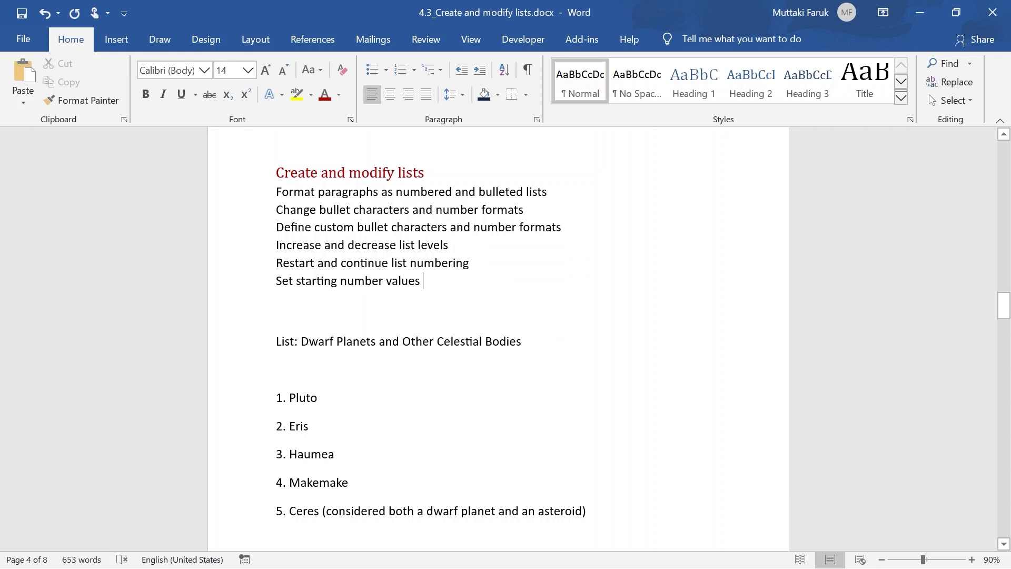
Format the six topic lines under "Create and modify lists" as a default numbered list
drag(432, 298, 283, 195)
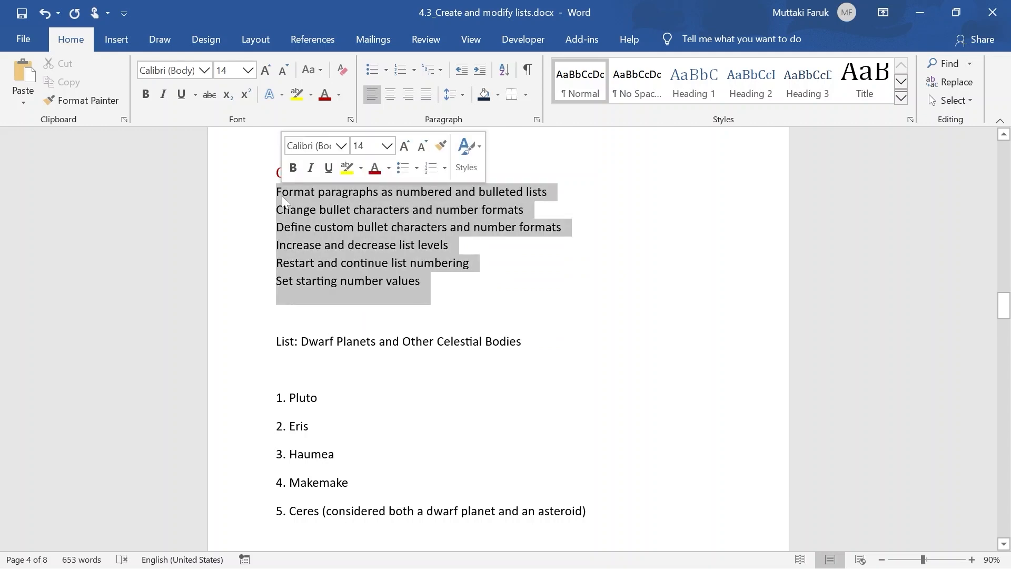
click(401, 70)
click(400, 295)
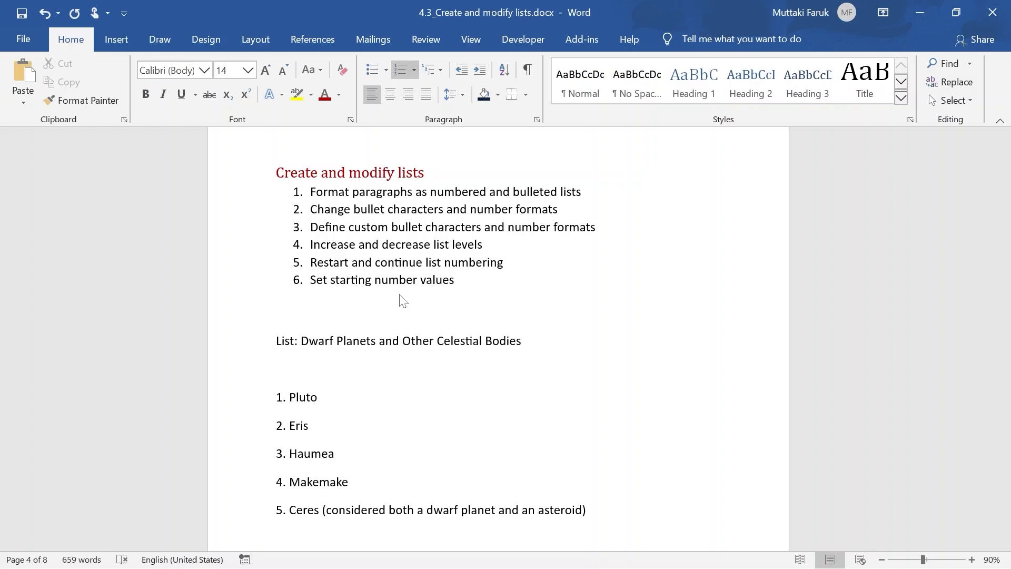
Define a new number format for the six-item topic list that follows each number with ":-" instead of a period
drag(458, 295, 314, 197)
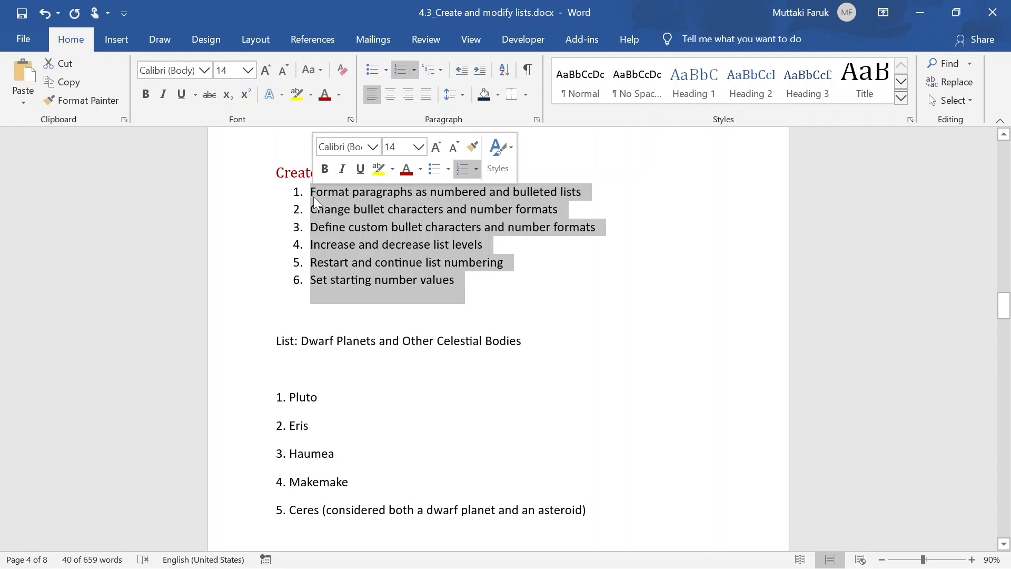
click(415, 72)
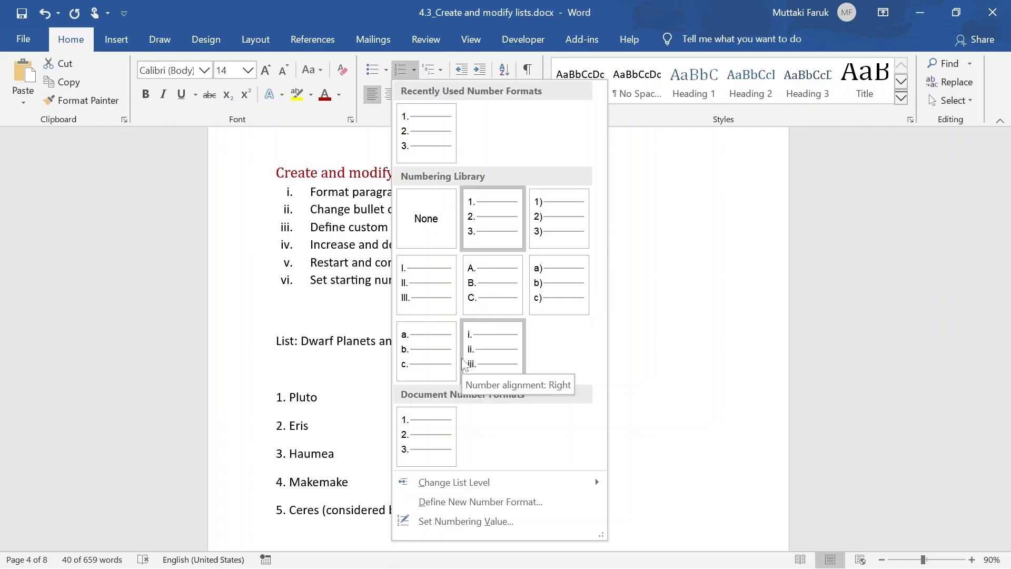
click(464, 498)
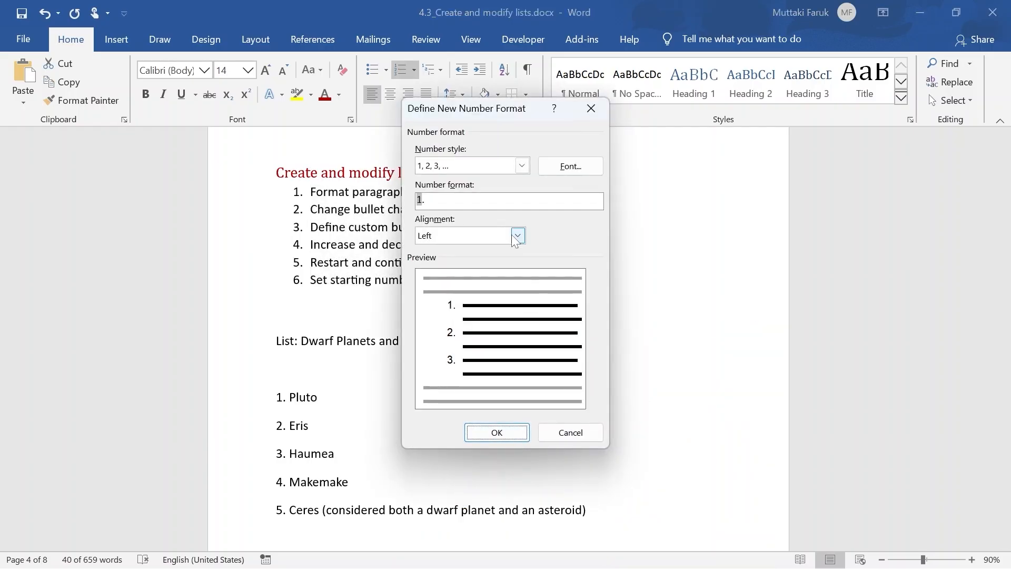
drag(479, 113, 596, 116)
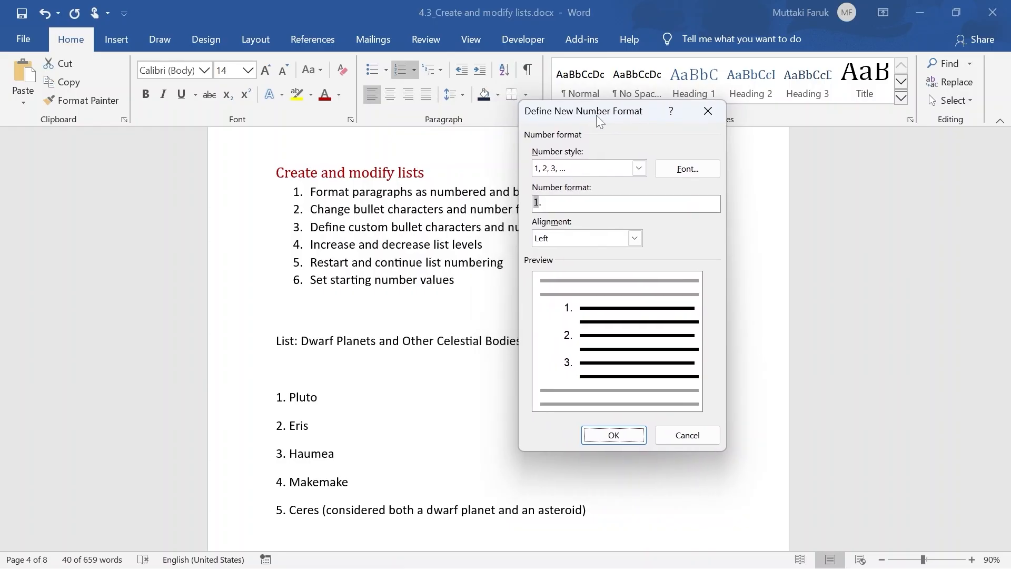
click(541, 203)
text(:-)
click(614, 433)
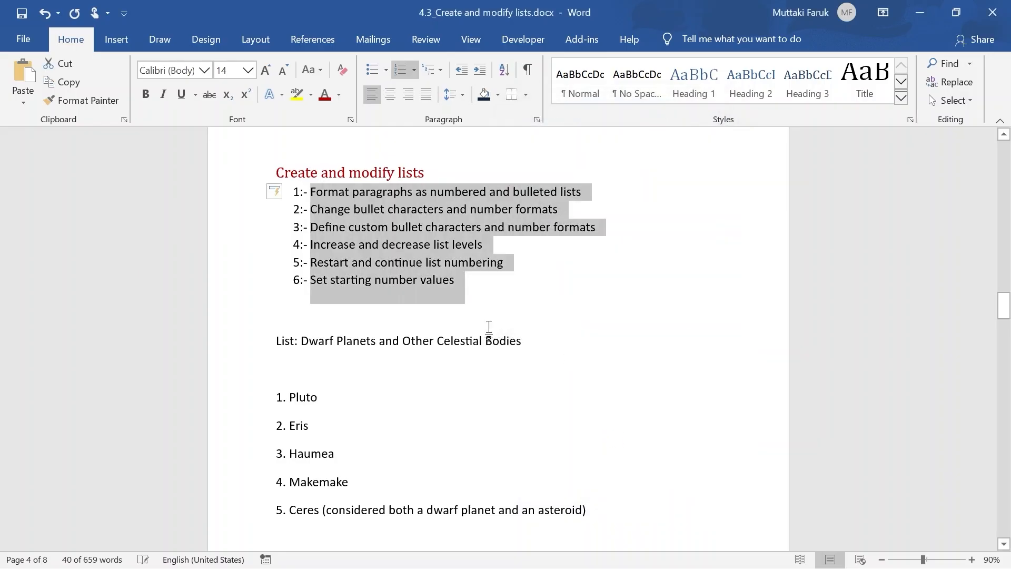
click(484, 298)
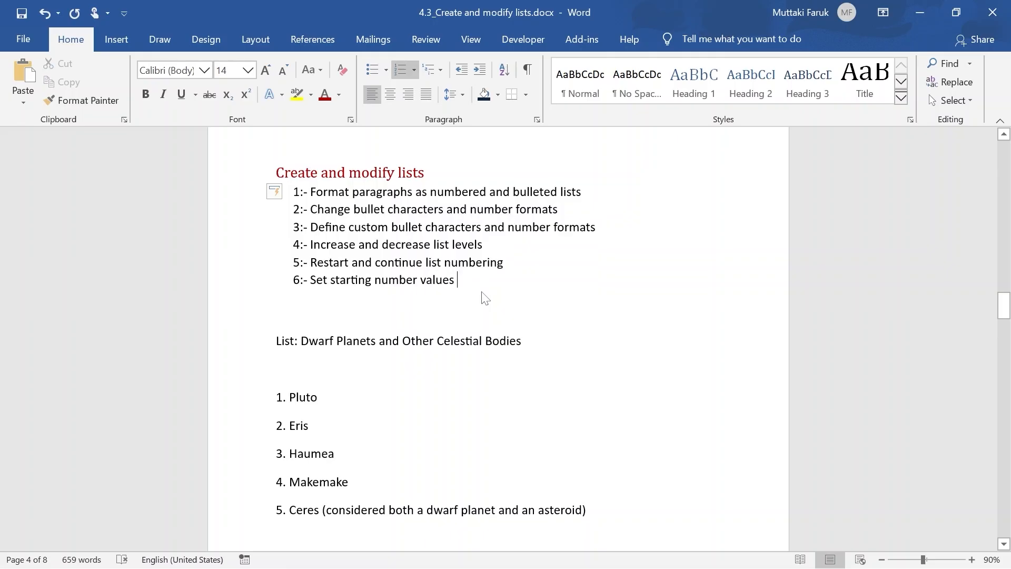
Redefine the topic list's number format so that "=>" follows each number
click(414, 70)
click(481, 501)
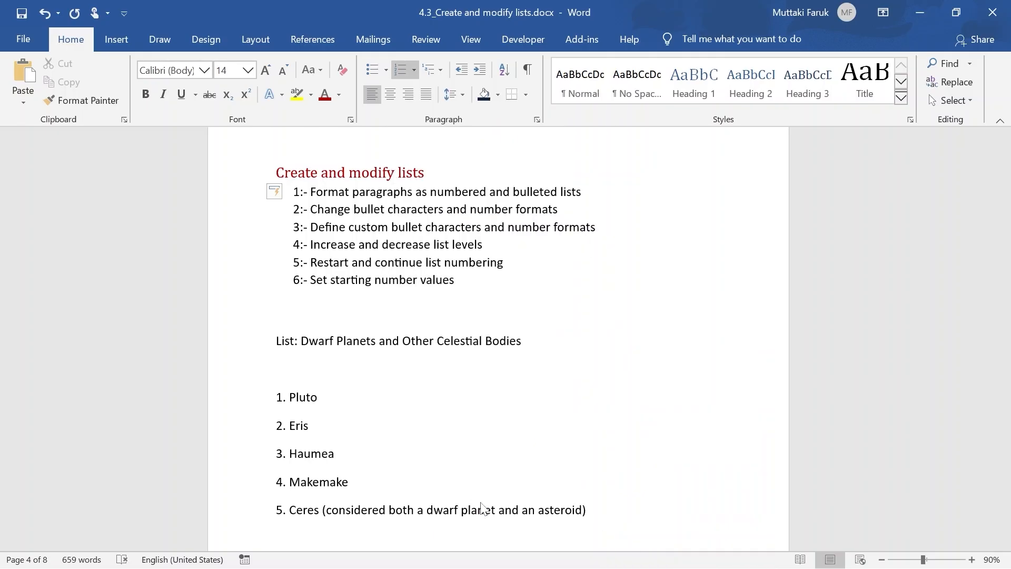
click(546, 202)
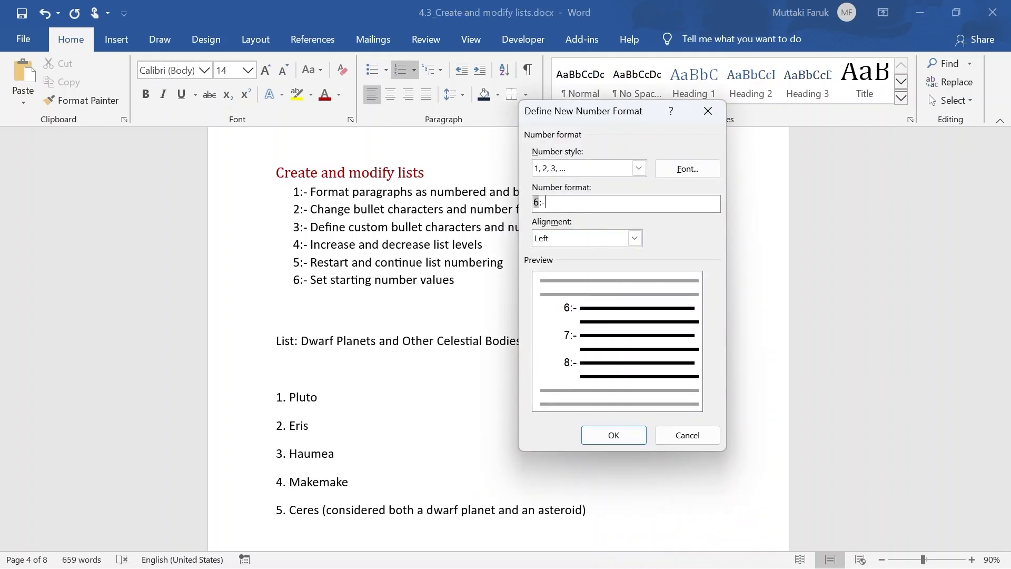
key(BackSpace)
key(BackSpace)
text(=>)
click(612, 435)
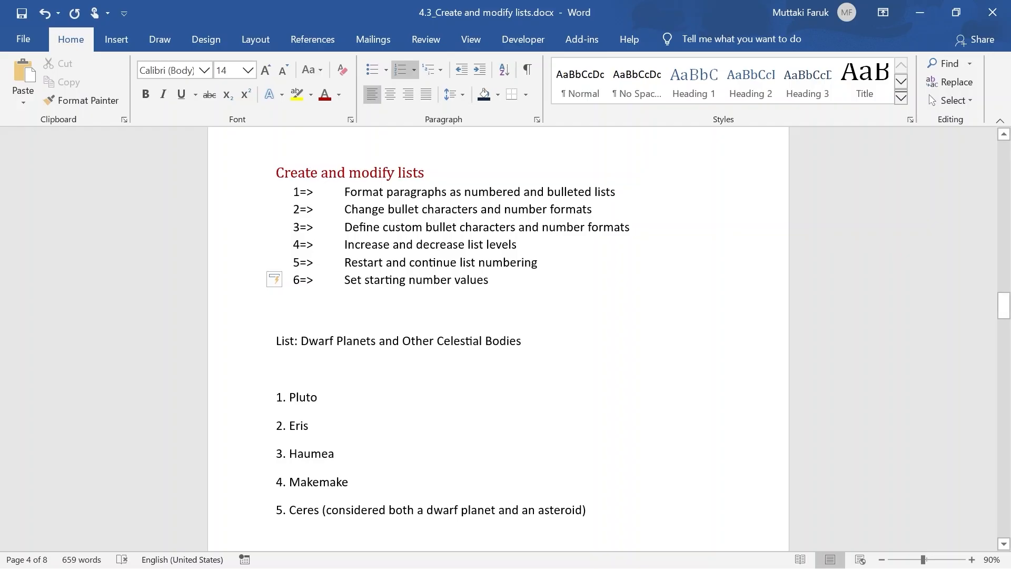
Remove the numbering from all six topic lines under "Create and modify lists"
click(398, 74)
key(ctrl+z)
drag(421, 298, 345, 191)
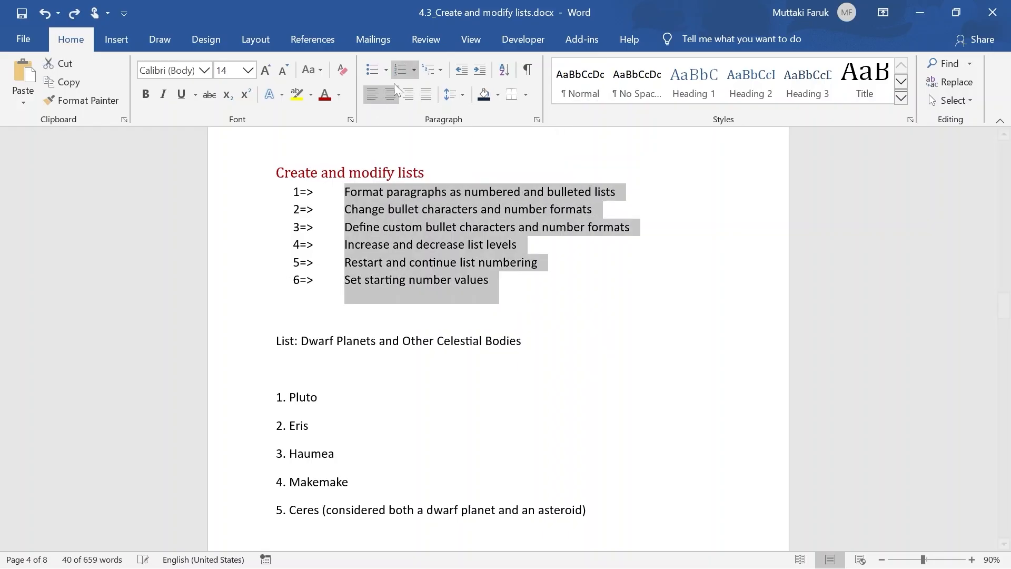
click(400, 71)
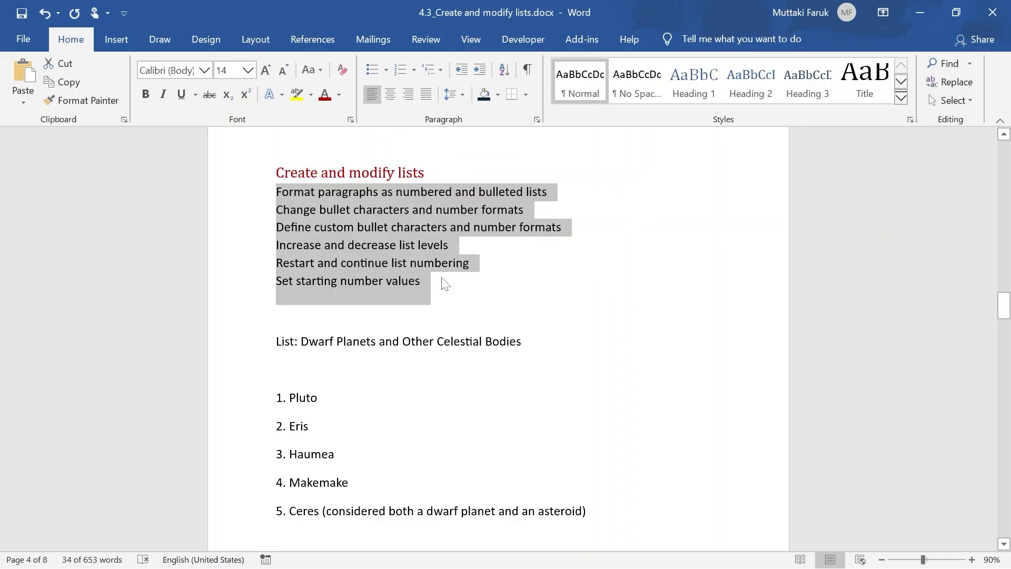
Format the six topic lines as a bulleted list using the four-diamond bullet from the library
click(372, 72)
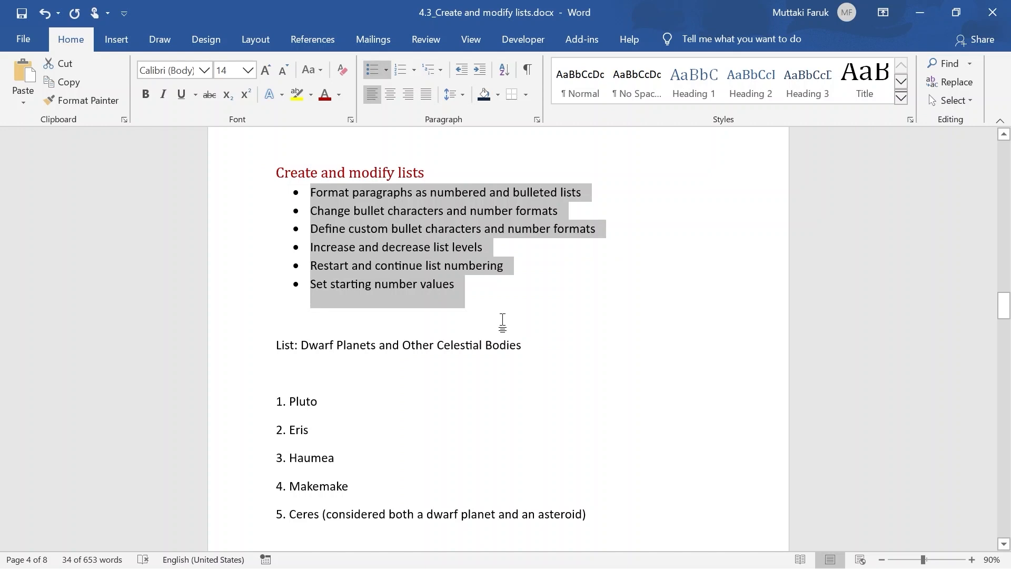
click(386, 70)
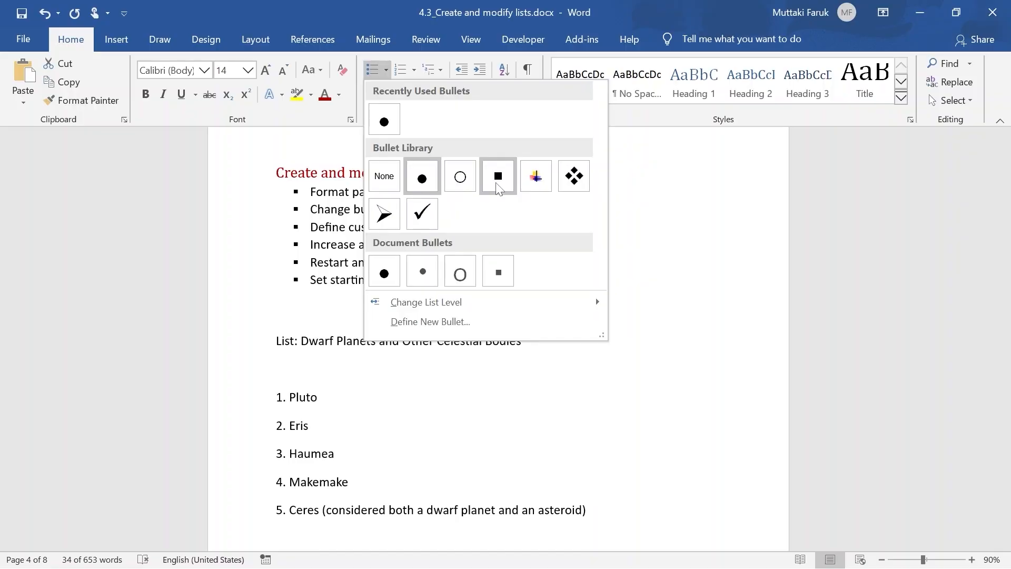
click(574, 177)
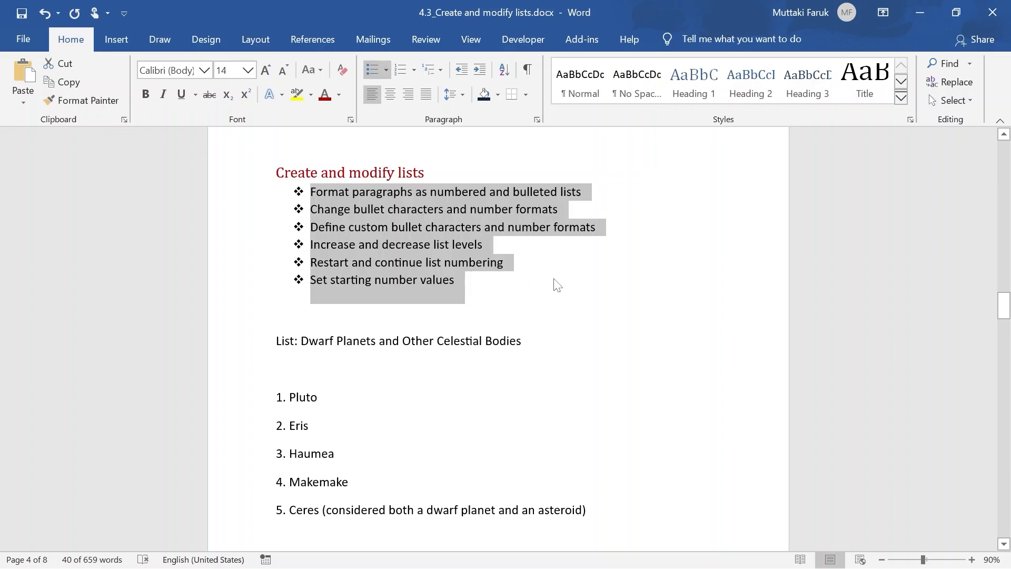
click(387, 68)
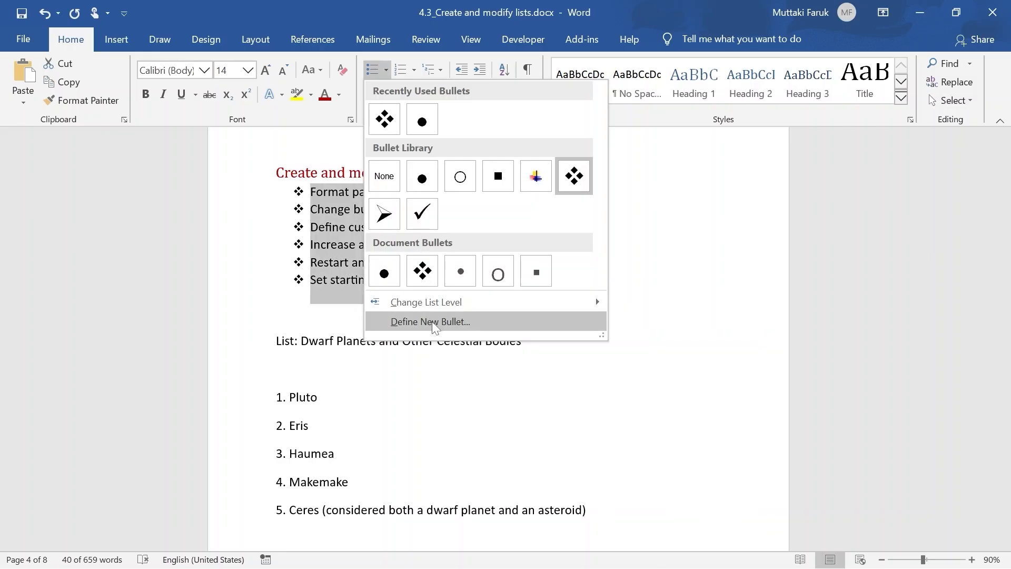
click(643, 309)
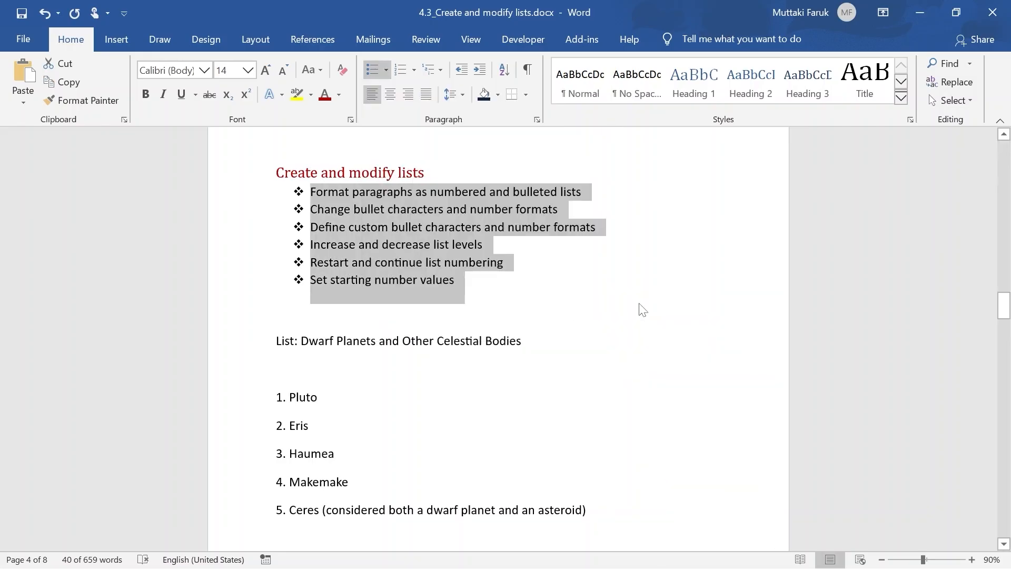
click(588, 283)
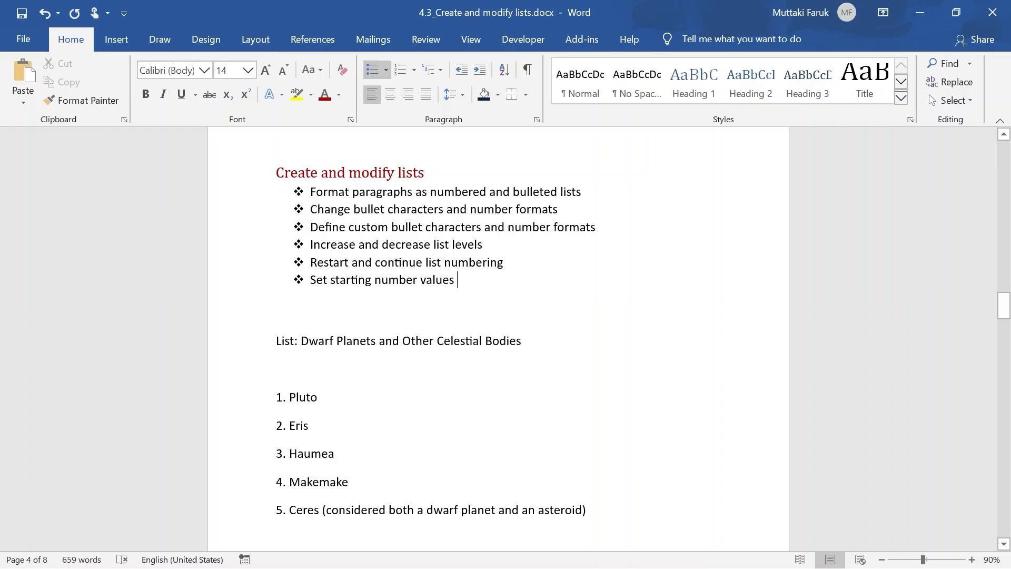
Start defining a new symbol bullet for the six-item topic list, with the symbol font set to Webdings
drag(463, 298, 308, 197)
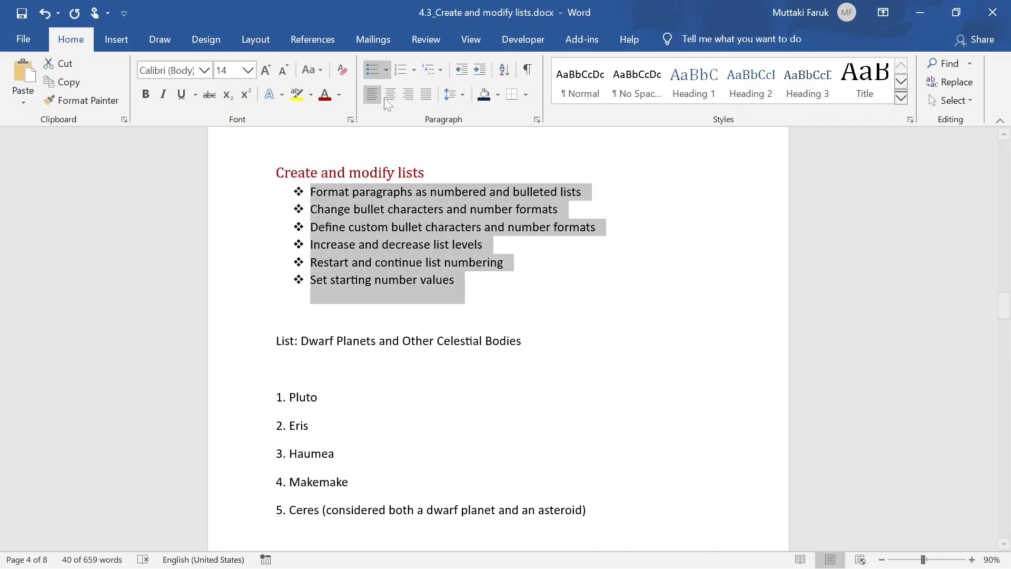
click(386, 69)
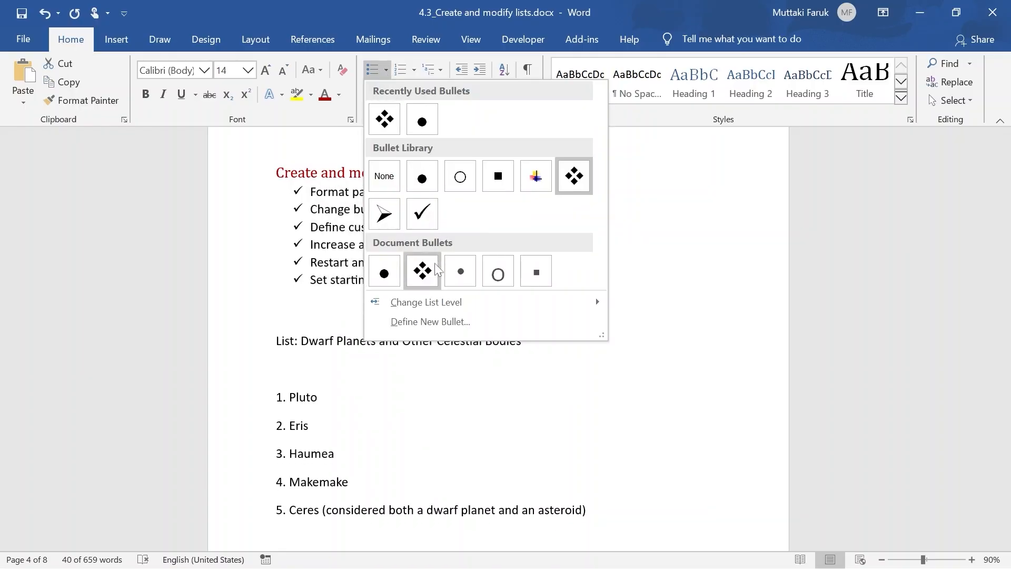
click(431, 321)
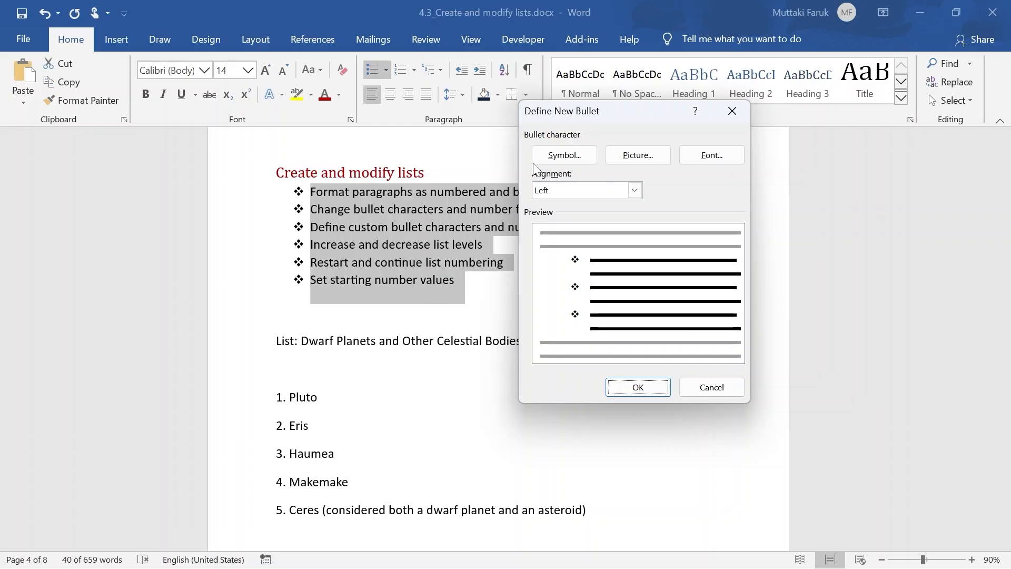
click(556, 160)
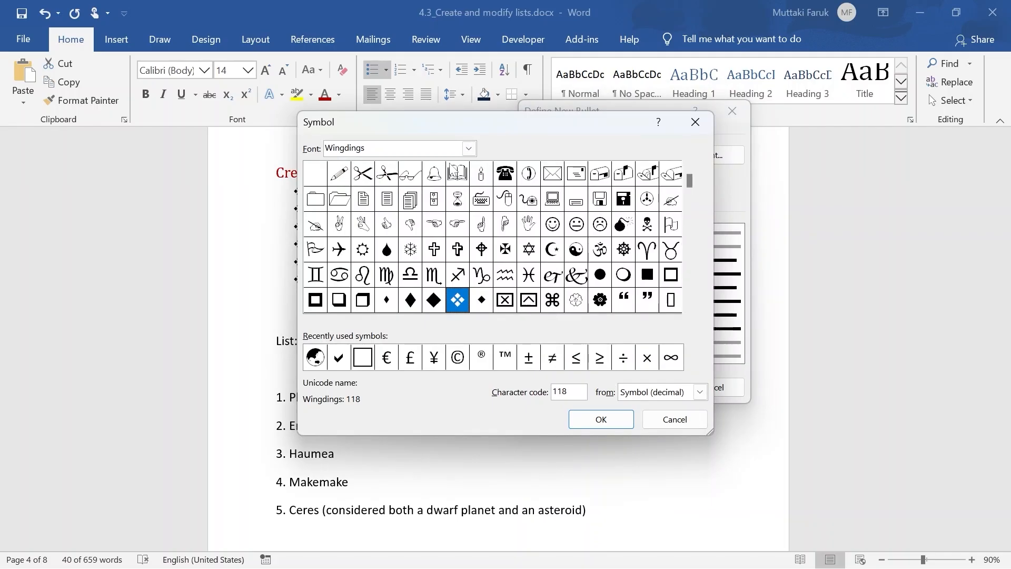
click(468, 149)
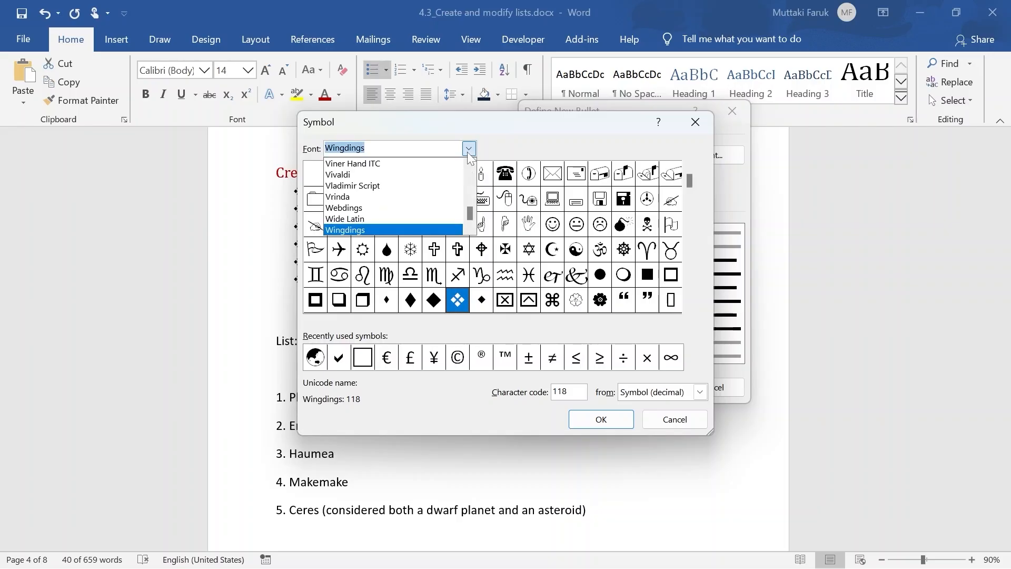
text(w)
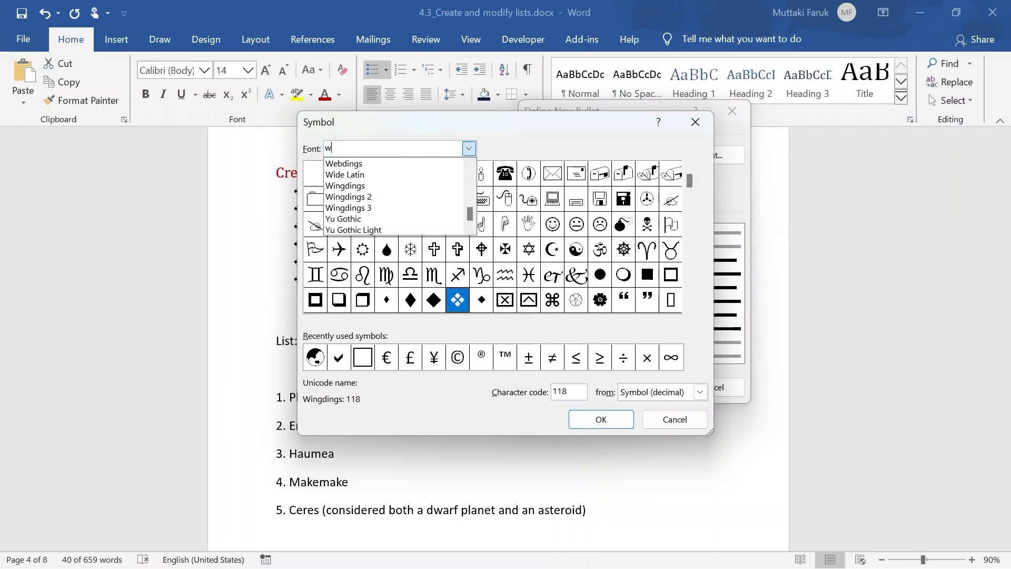
text(ebdings)
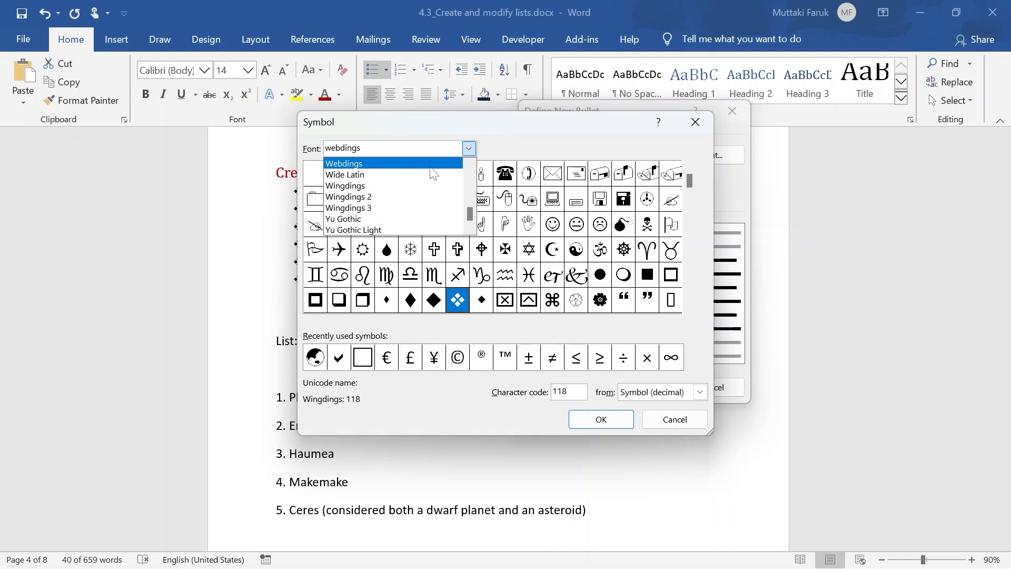
click(385, 165)
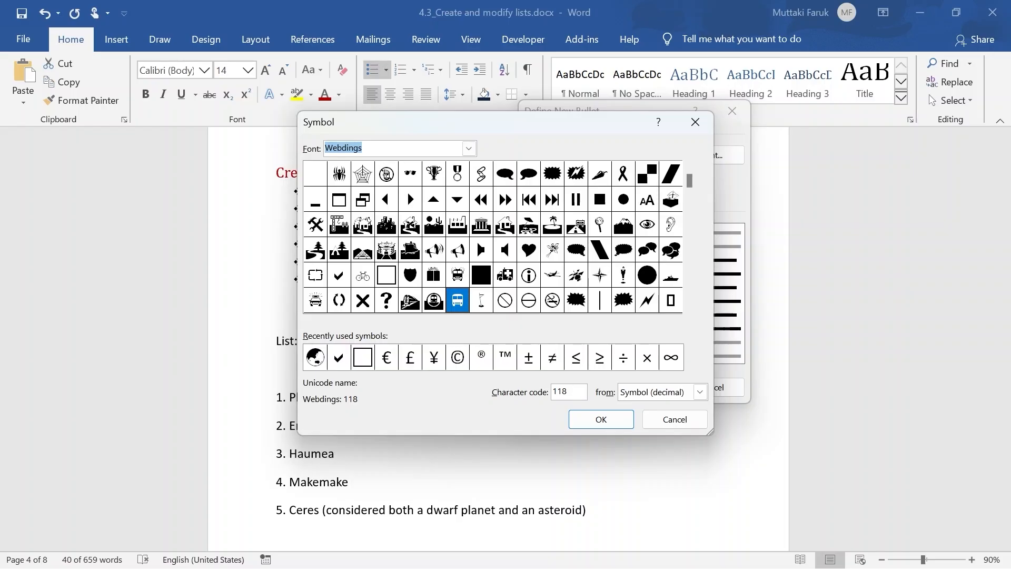
Choose the Webdings trophy symbol, character code 37, as the new bullet and apply it to the six-item topic list
double_click(560, 391)
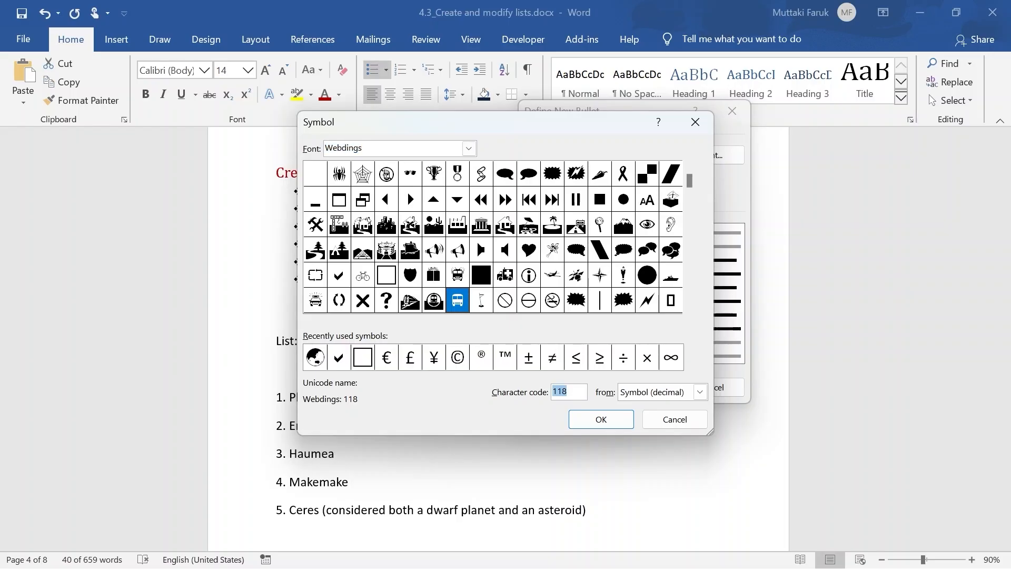
click(627, 279)
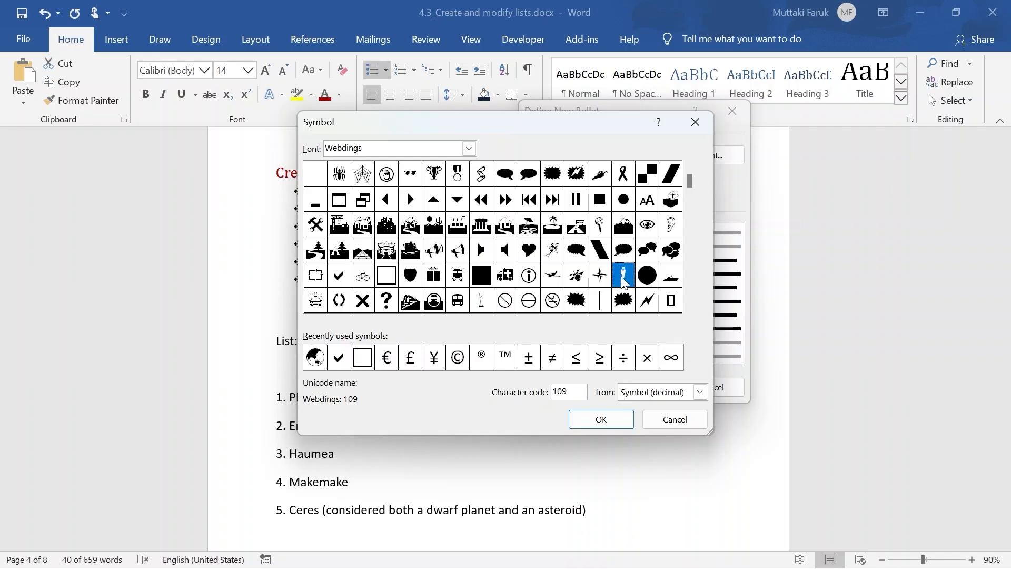
click(626, 178)
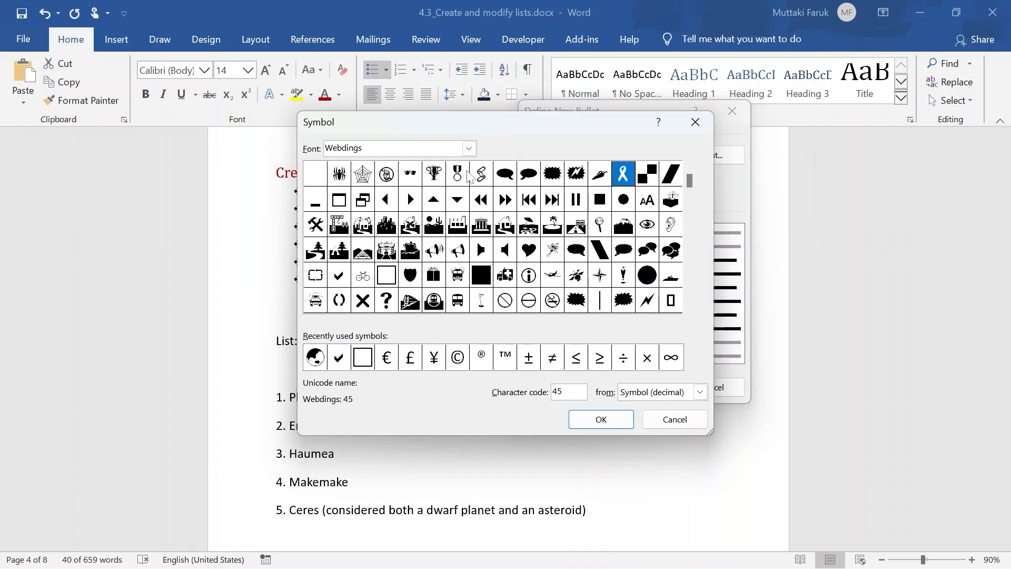
click(436, 179)
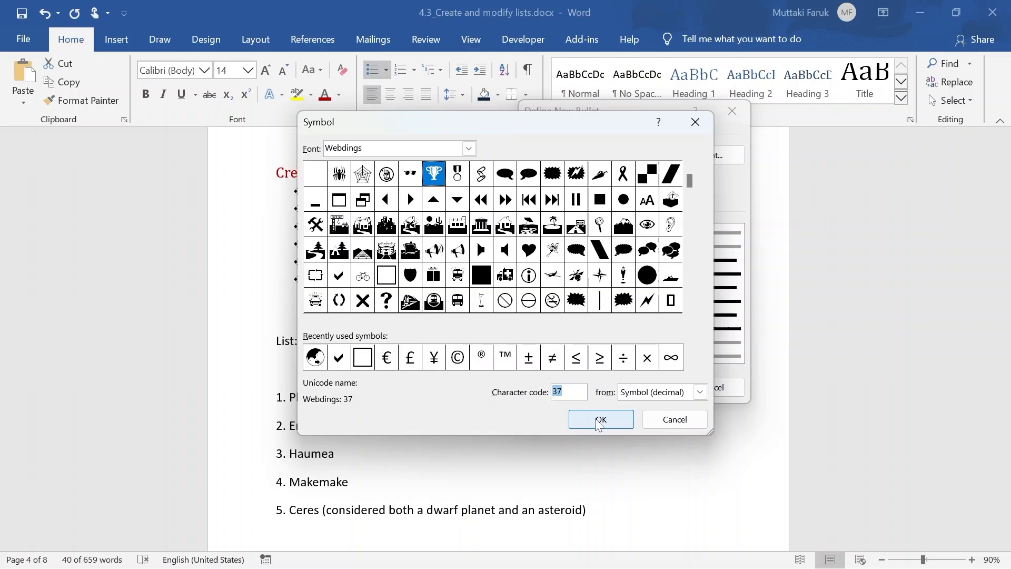
click(595, 418)
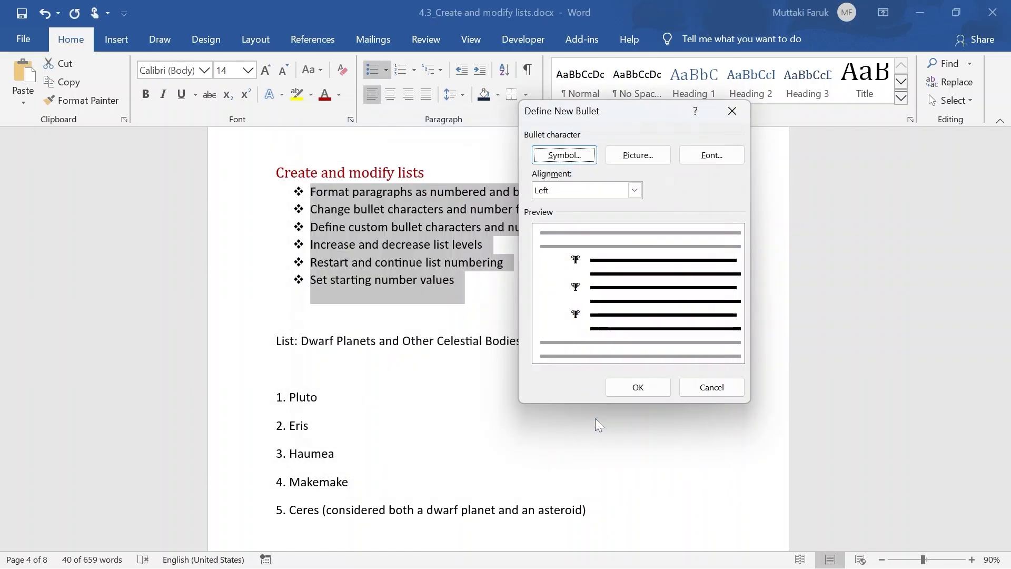
click(653, 390)
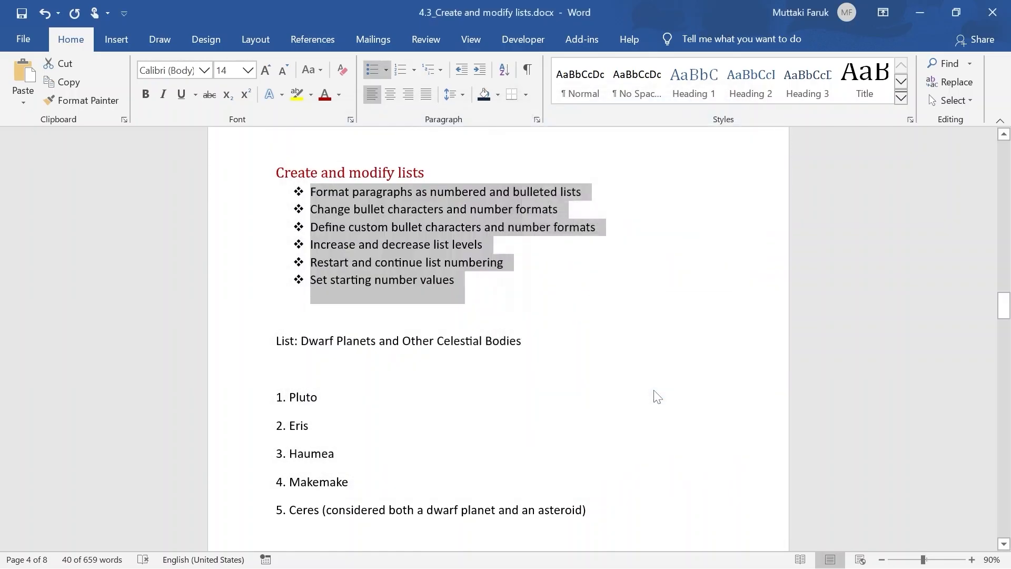
click(536, 307)
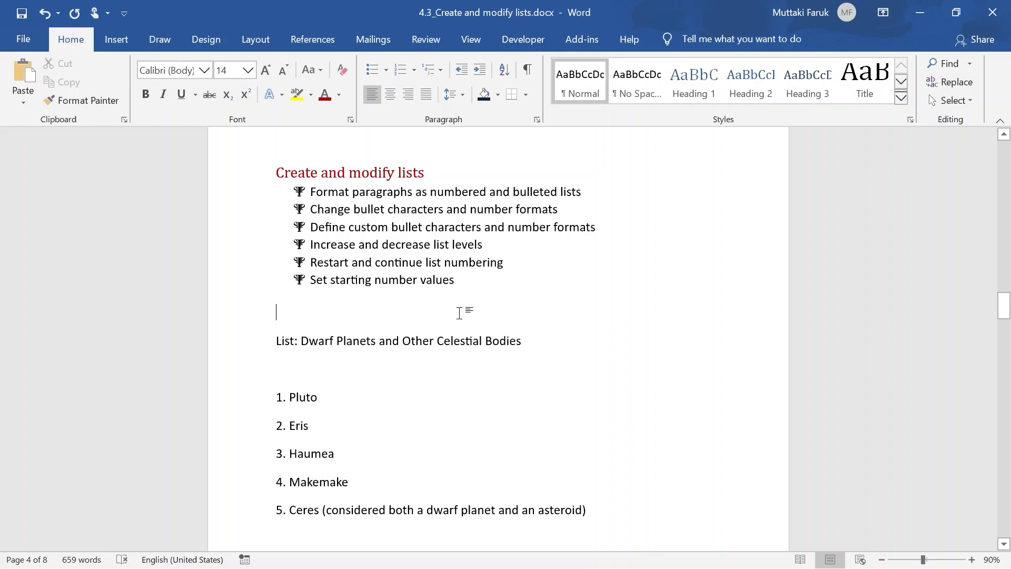
Demote the "Change bullet characters and number formats" item to the second list level with the hollow circle bullet
mouse_move(457, 279)
mouse_down()
mouse_move(353, 209)
mouse_move(343, 226)
mouse_move(457, 279)
mouse_up()
drag(567, 209, 309, 209)
click(387, 69)
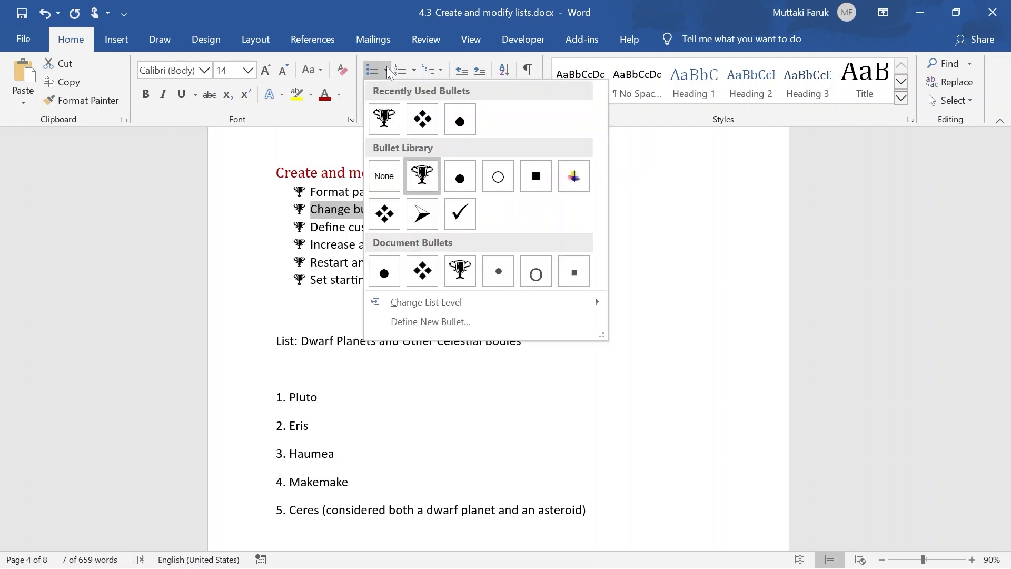
mouse_move(479, 309)
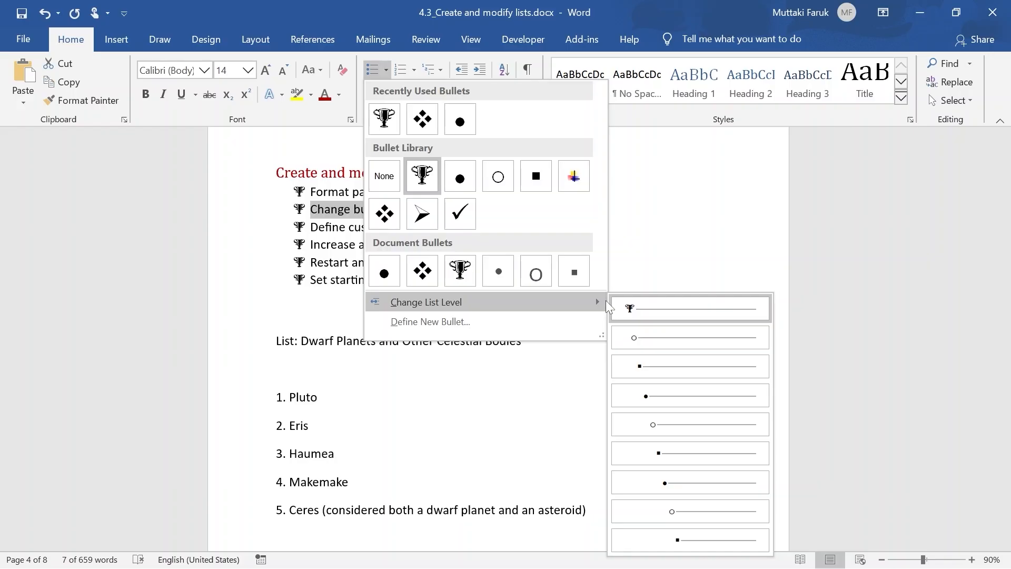
click(659, 340)
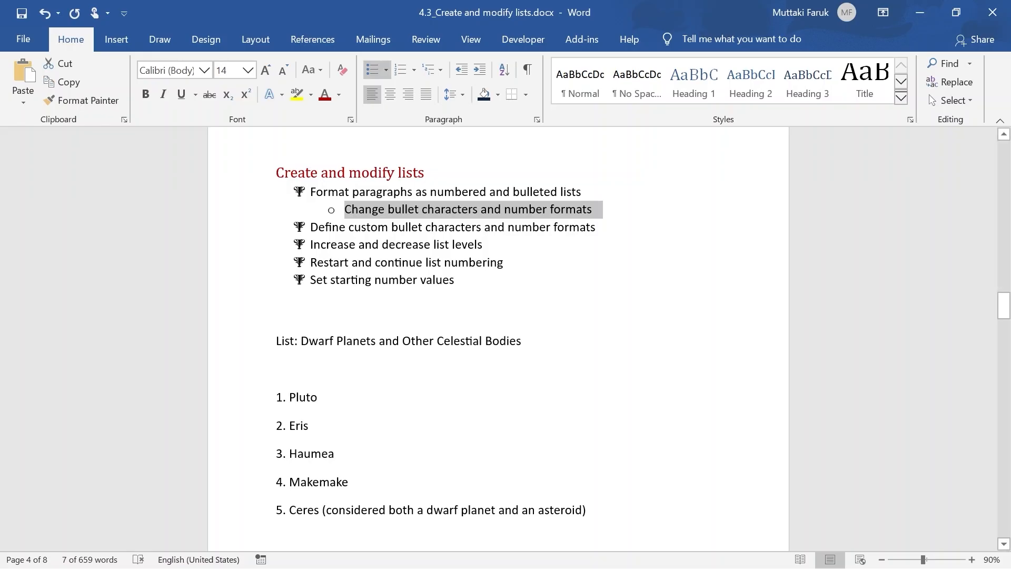
Return the "Change bullet characters and number formats" item to the first list level with the trophy bullet
click(385, 70)
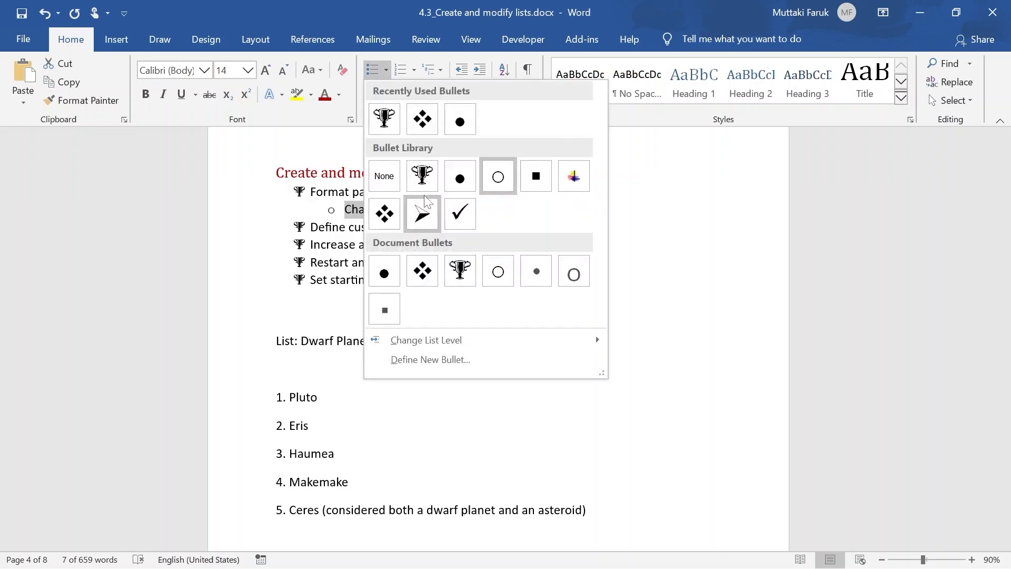
mouse_move(523, 351)
click(629, 323)
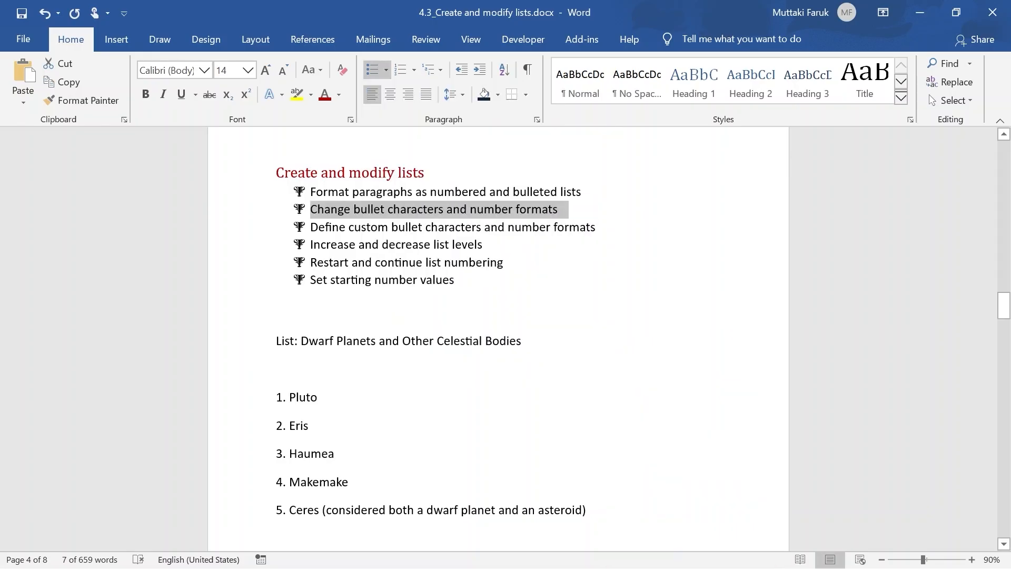
Format the Pluto, Eris, Haumea and Makemake lines as a numbered list in the "1. 2. 3." format
scroll(498, 337, down, 3)
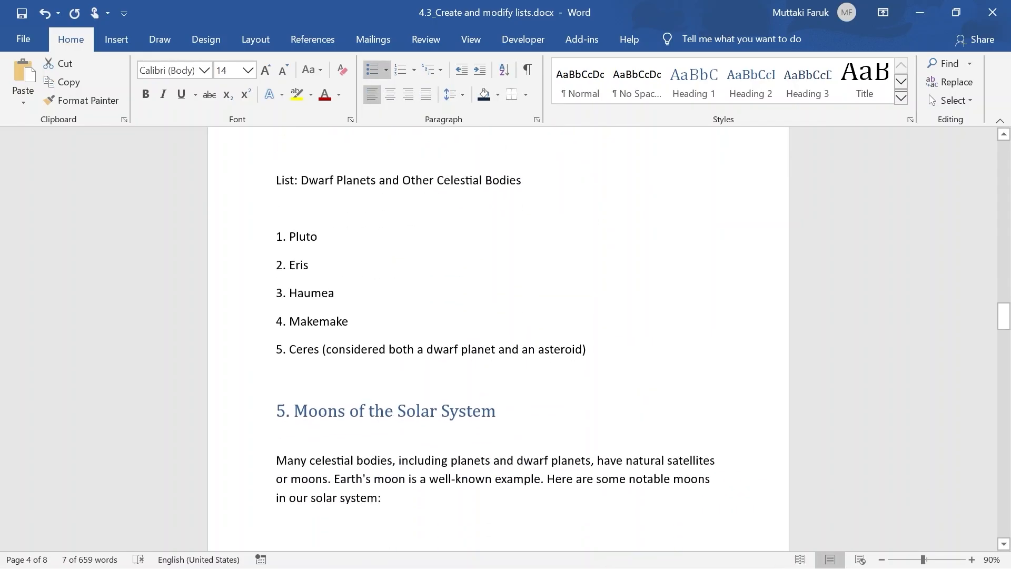
drag(353, 327, 277, 237)
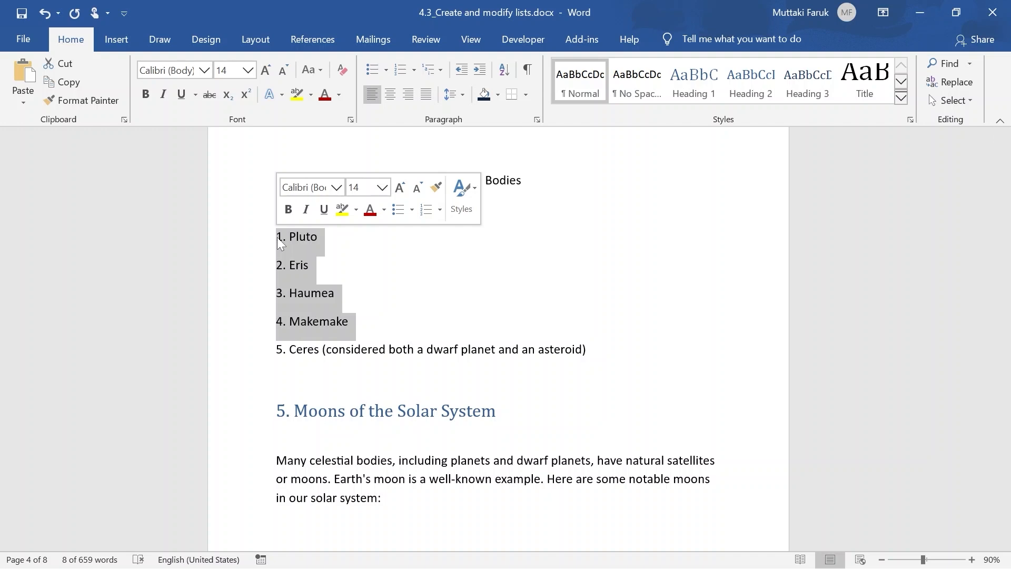
click(412, 72)
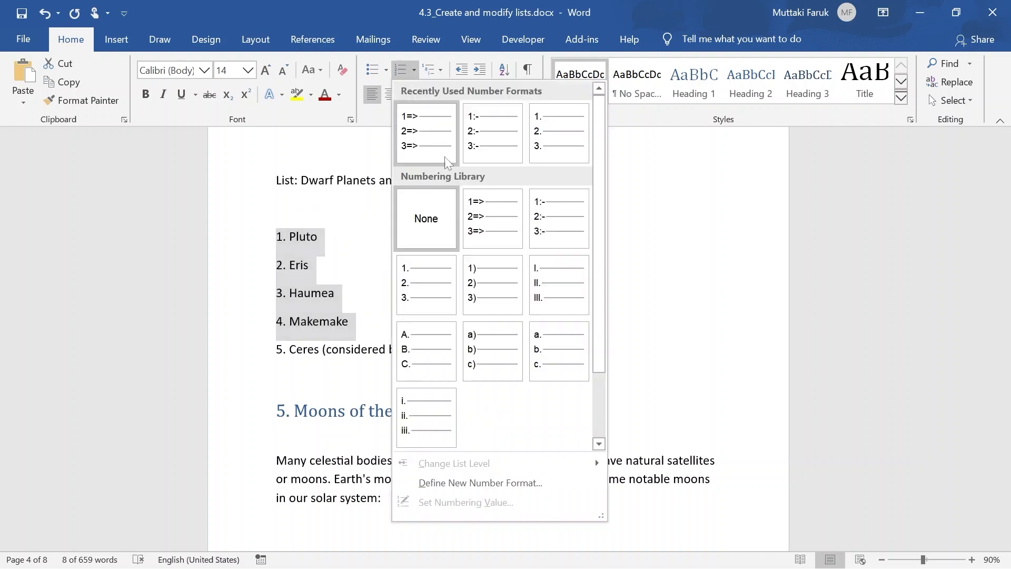
click(426, 283)
click(403, 288)
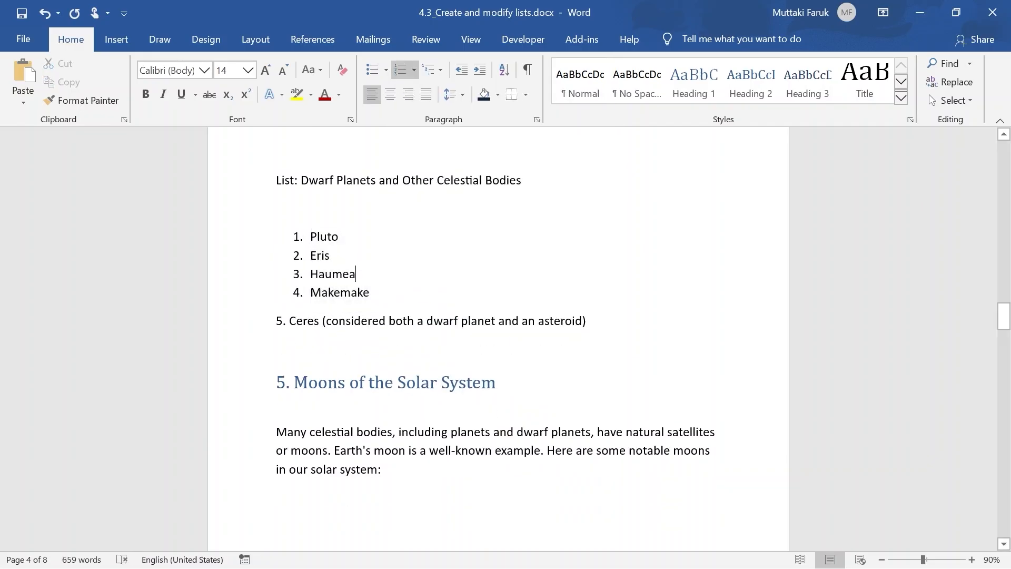
Add an unnumbered line reading "xyz" beneath Eris within the same item of the dwarf planets list
scroll(498, 337, down, 6)
scroll(373, 282, down, 2)
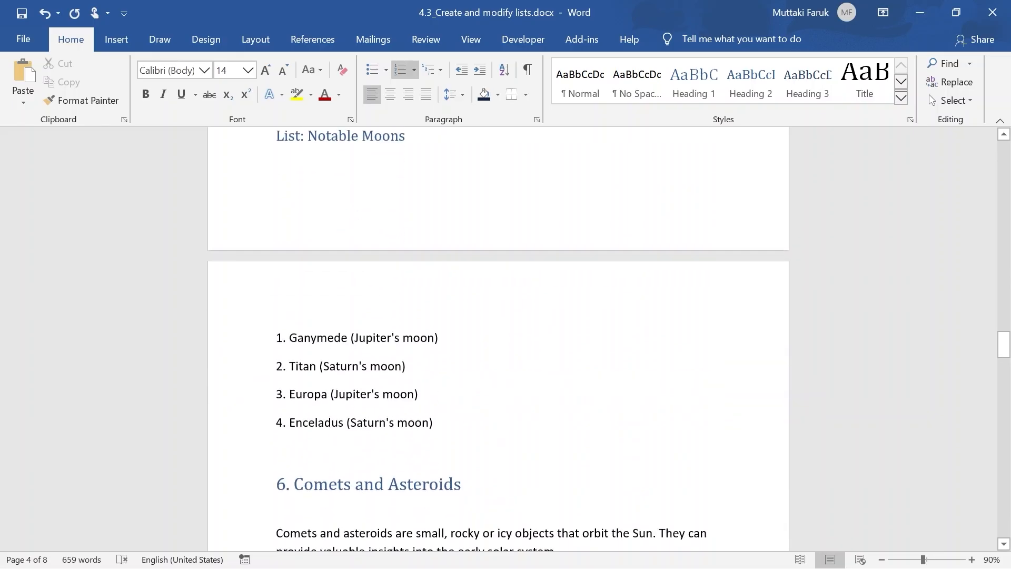
scroll(498, 337, up, 10)
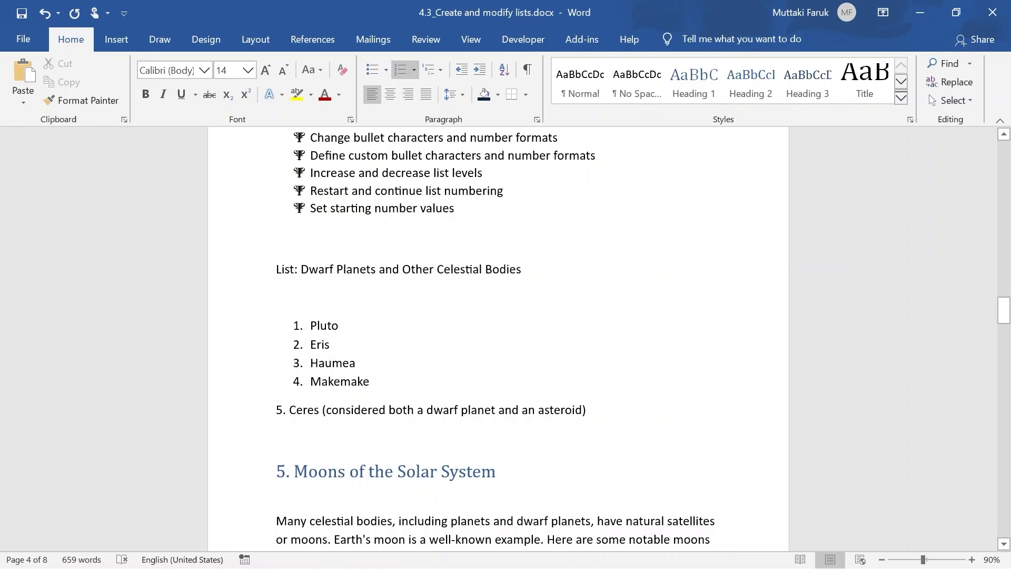
key(shift+Return)
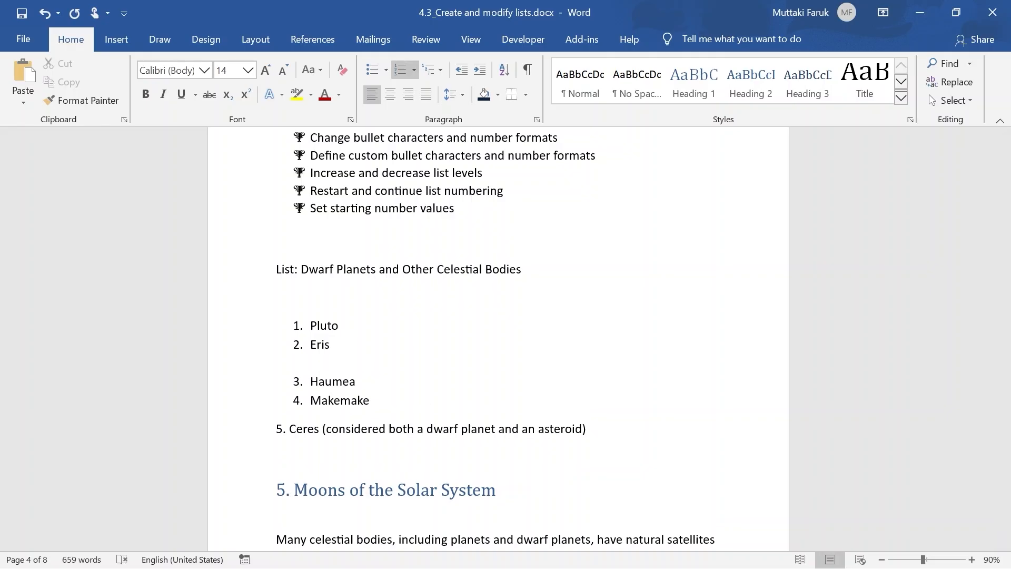
text(xyz)
key(ctrl+Return)
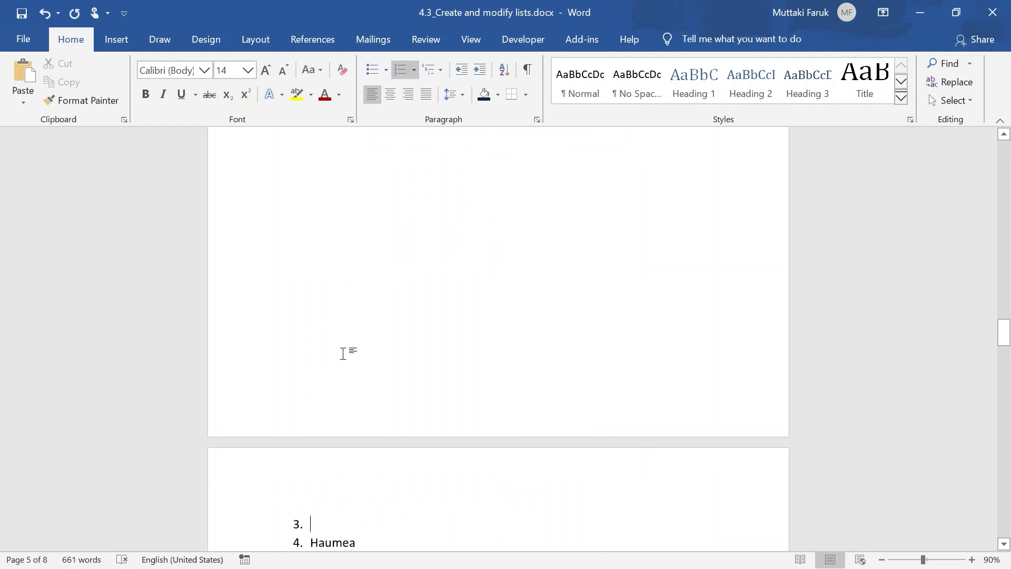
scroll(342, 353, up, 5)
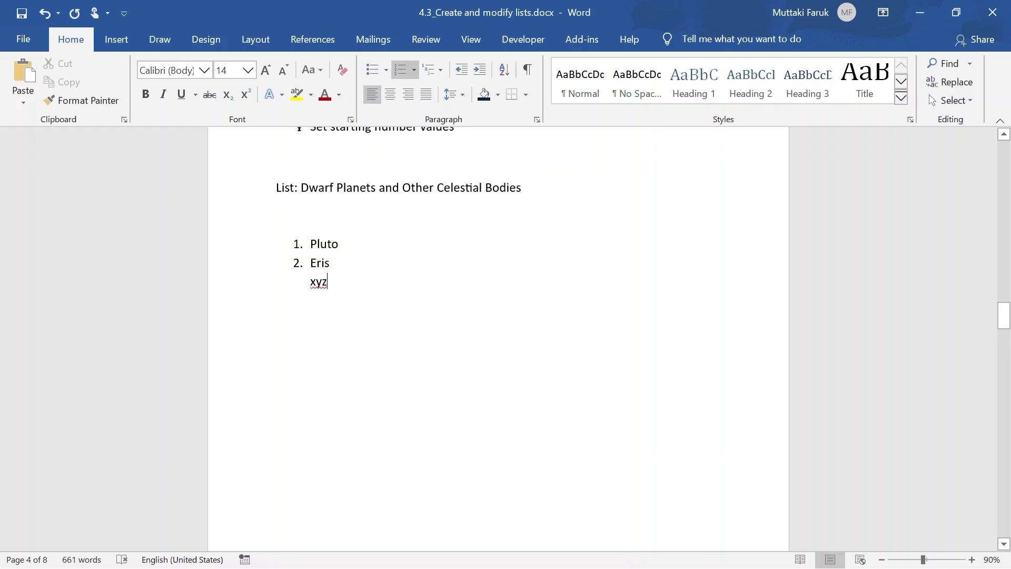
key(Return)
key(BackSpace)
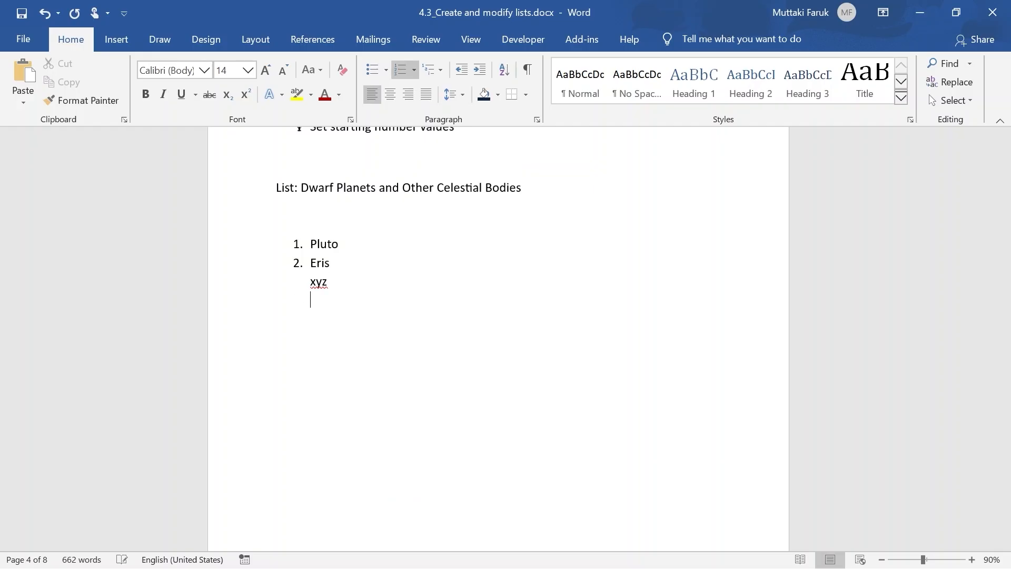
scroll(498, 337, down, 10)
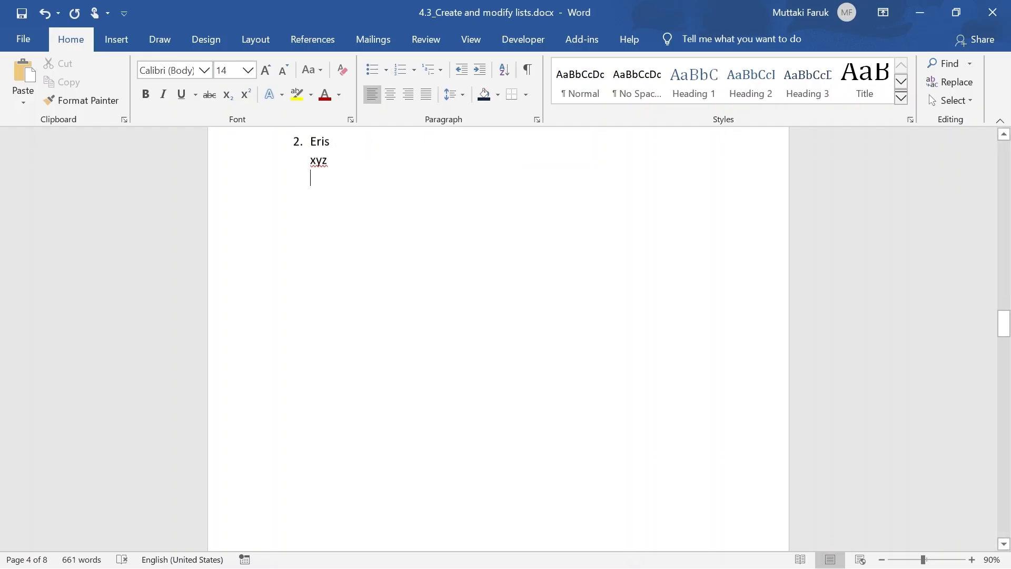
scroll(498, 337, up, 10)
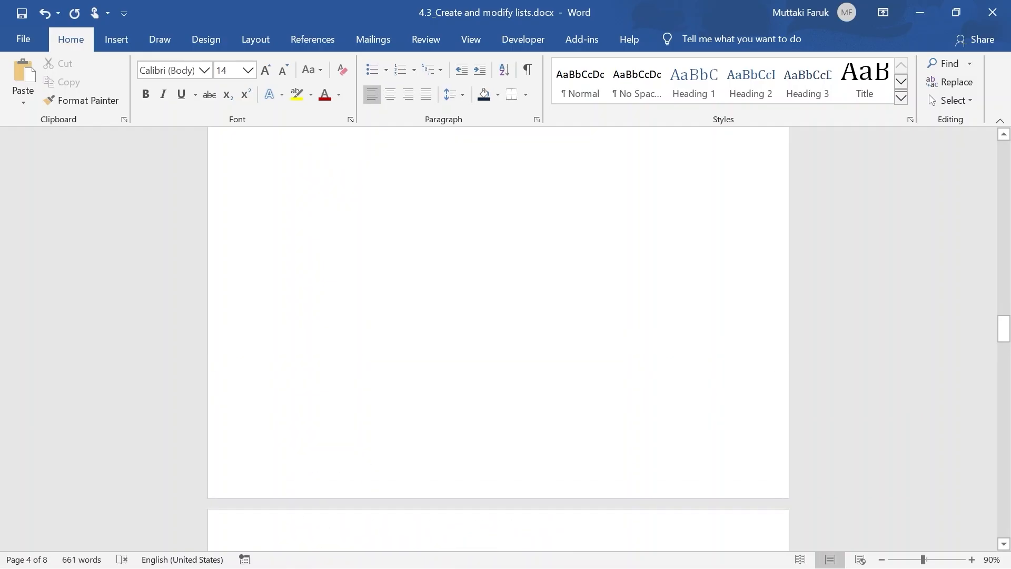
key(ctrl+z)
key(ctrl+z)
key(ctrl+z)
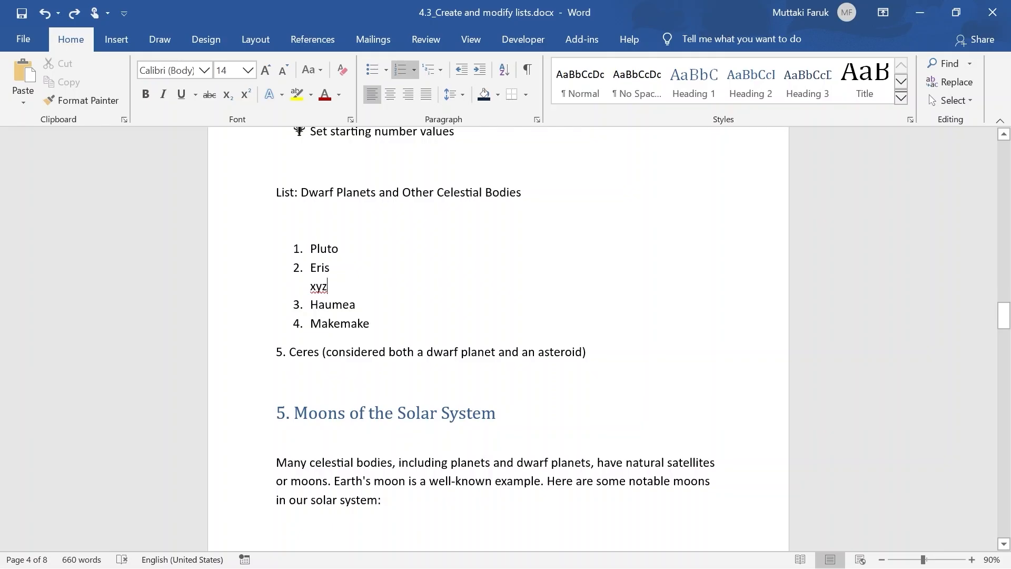
Add a second unnumbered line reading "wxy" directly below "xyz" in the Eris item
key(Return)
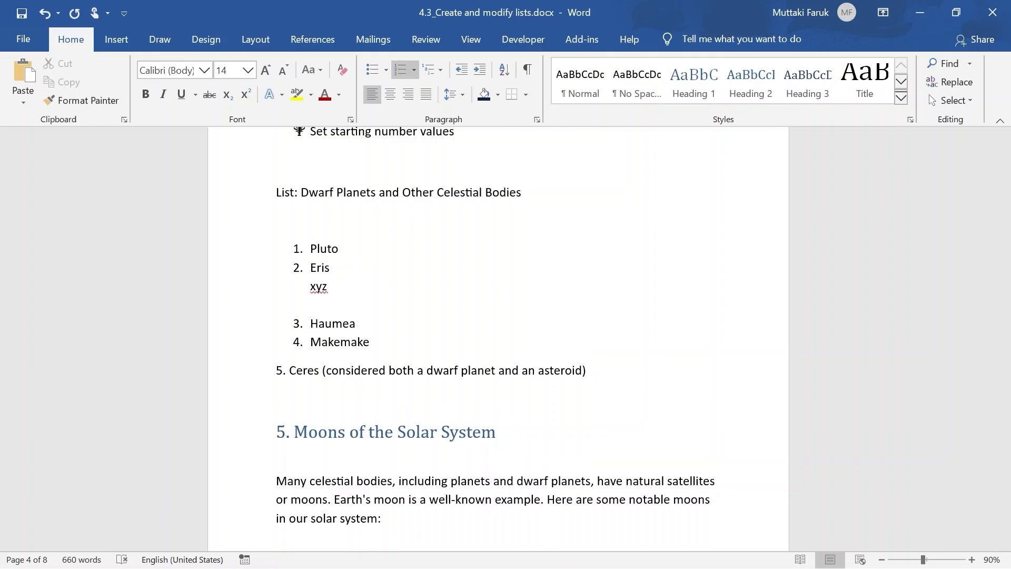
text(xy)
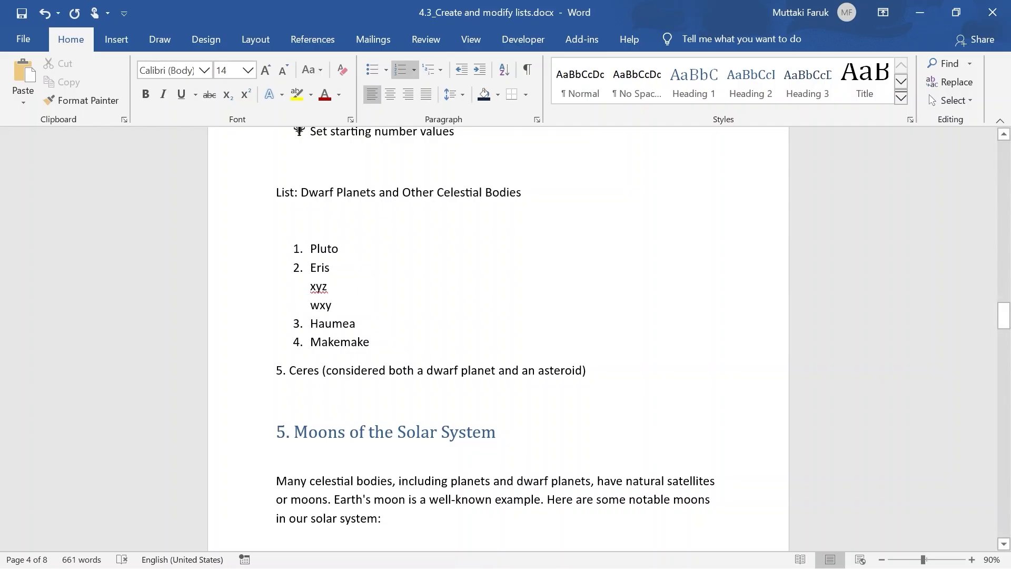
Try applying the "1. 2. 3." number format to the "xyz" and "wxy" lines under Eris, and undo it
drag(332, 305, 310, 287)
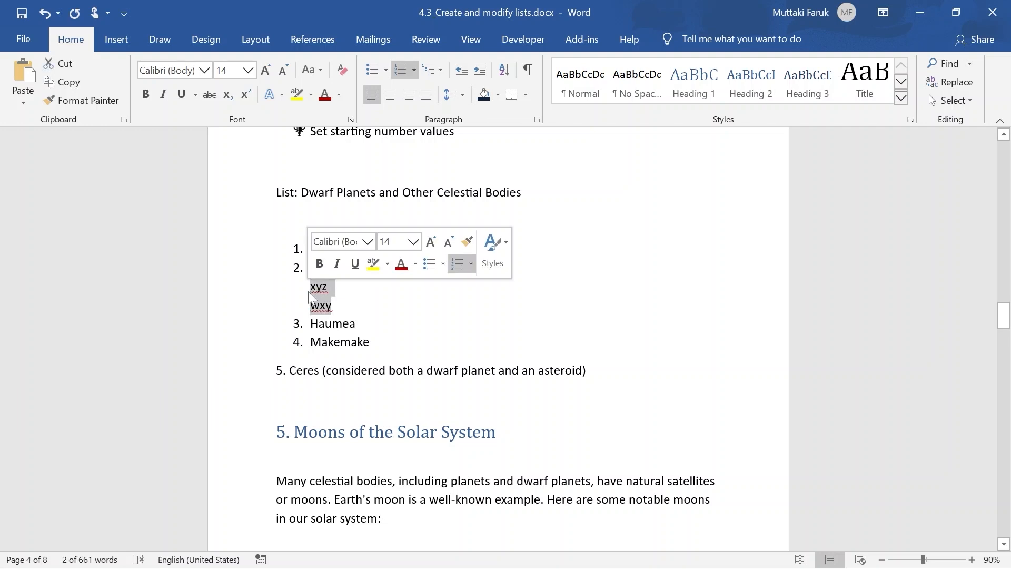
click(415, 71)
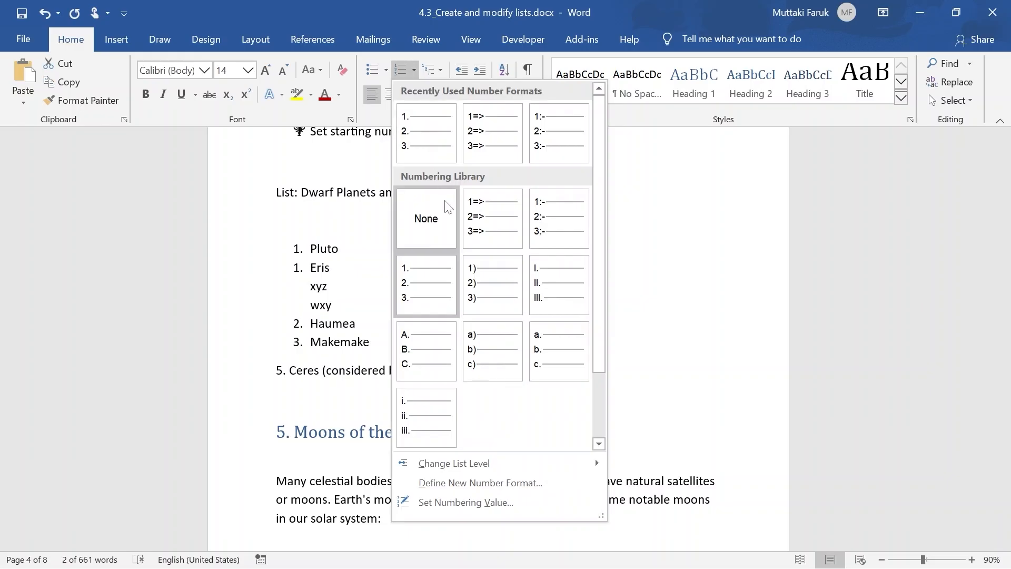
click(417, 140)
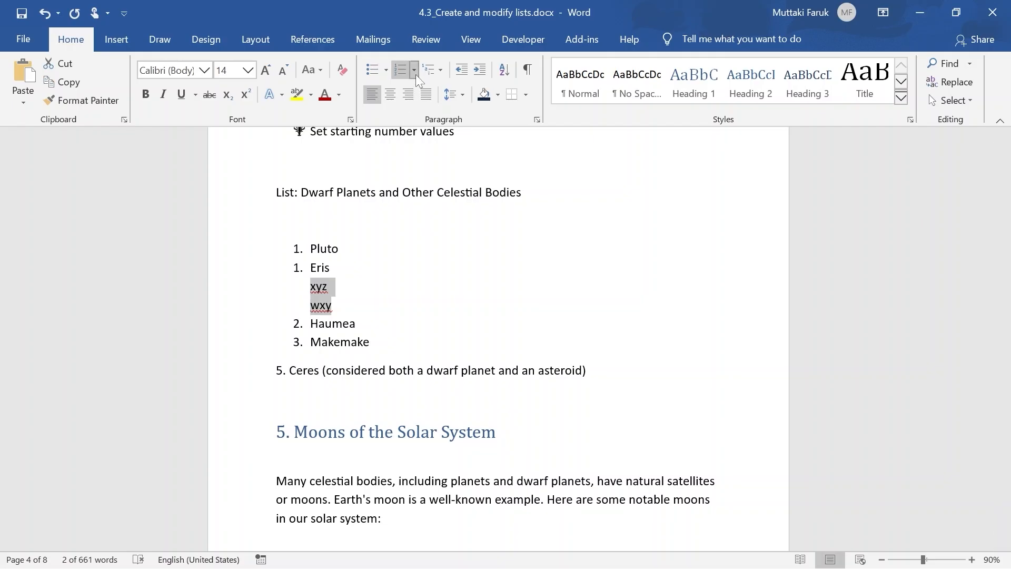
key(ctrl+z)
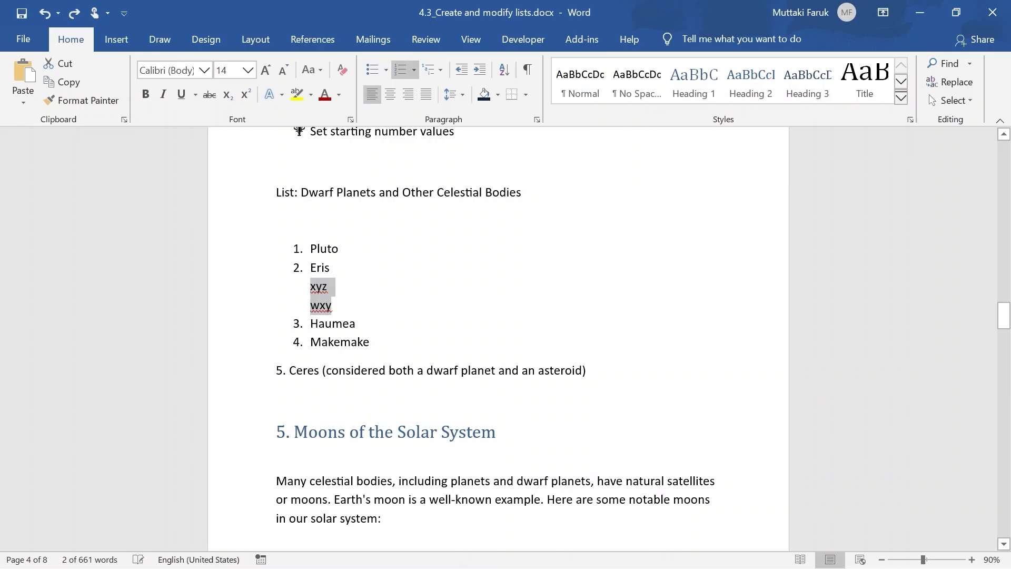
Try changing the selected "xyz" and "wxy" lines to the second list level "a.", and undo the level change
click(414, 70)
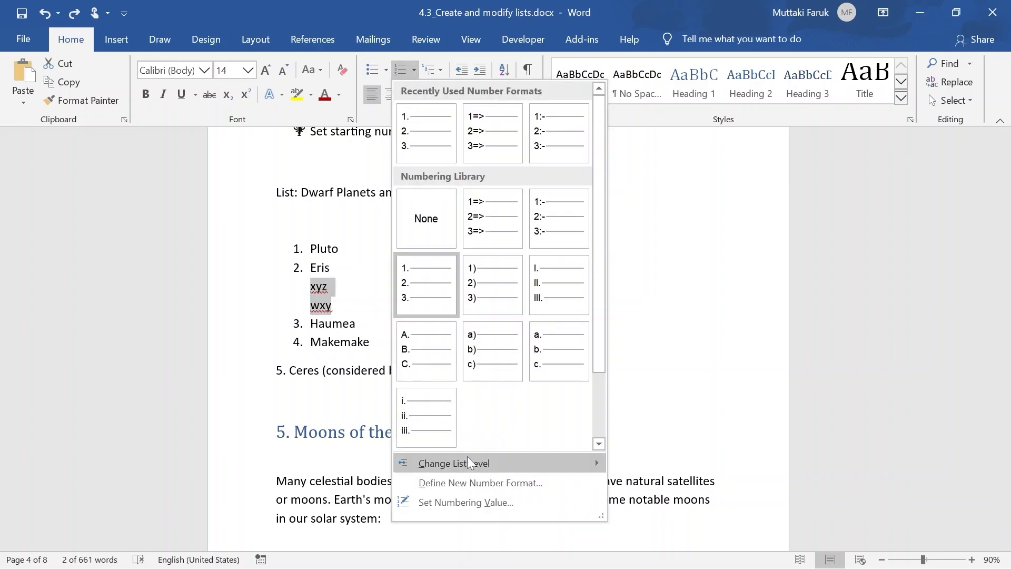
mouse_move(530, 466)
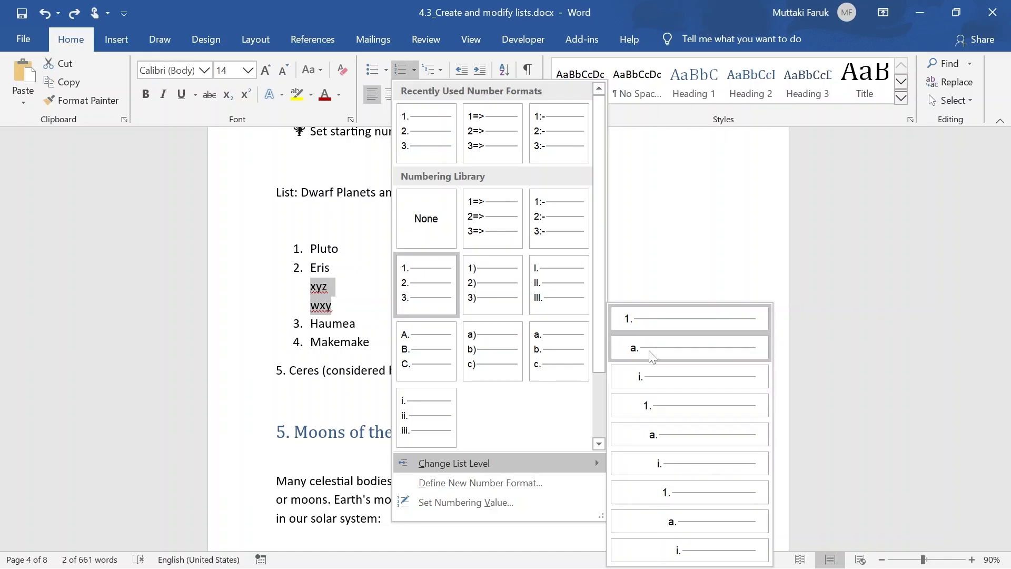
click(695, 348)
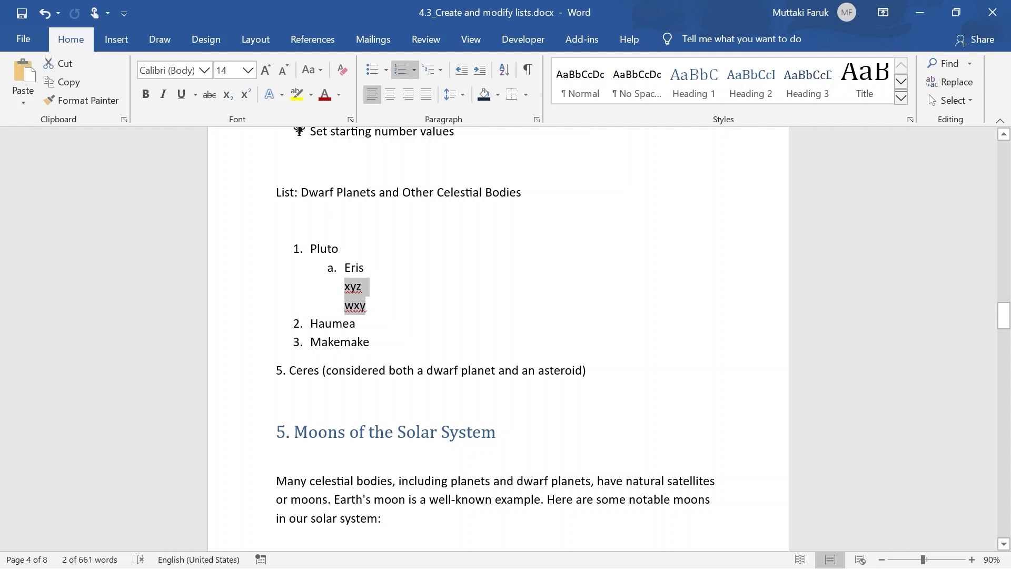
key(ctrl+z)
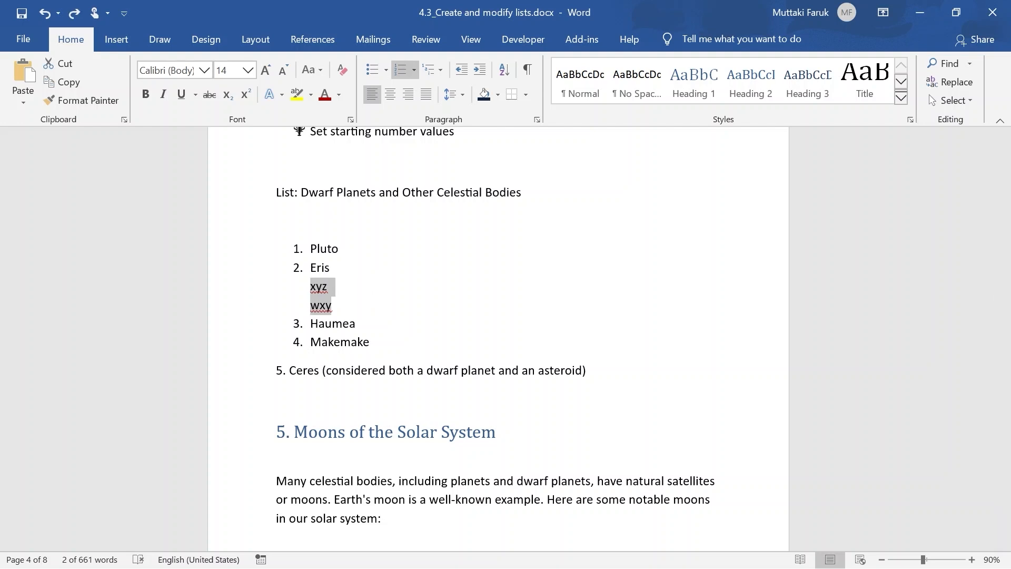
Delete the "xyz" and "wxy" lines from the Eris item, including the empty line they leave behind
click(370, 341)
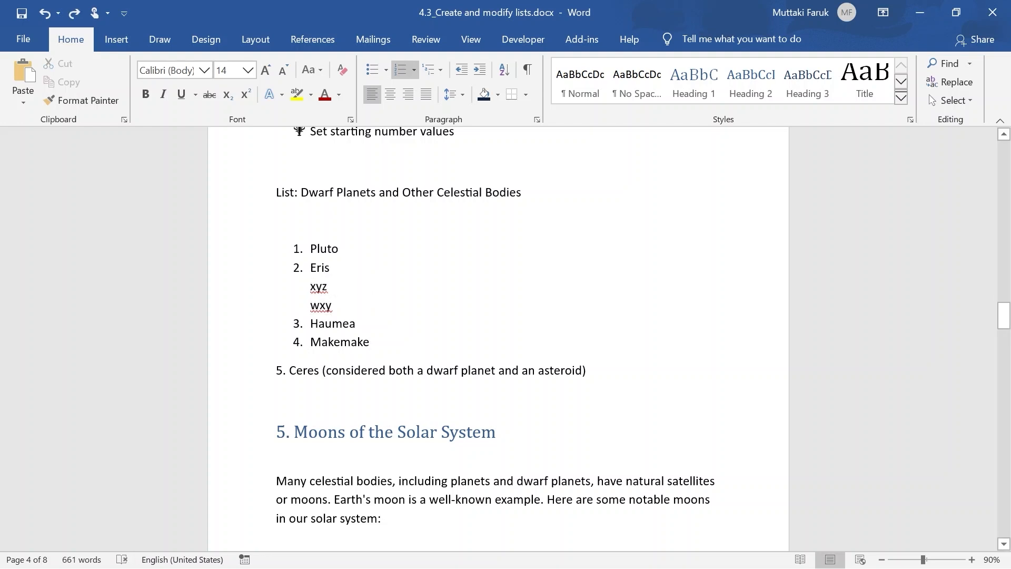
drag(310, 287, 333, 306)
key(Delete)
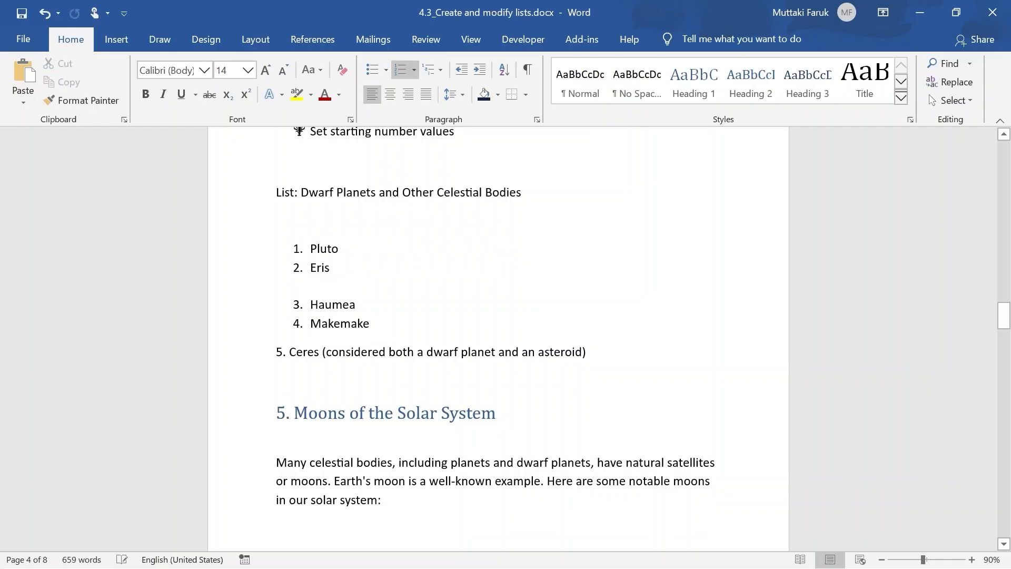
key(BackSpace)
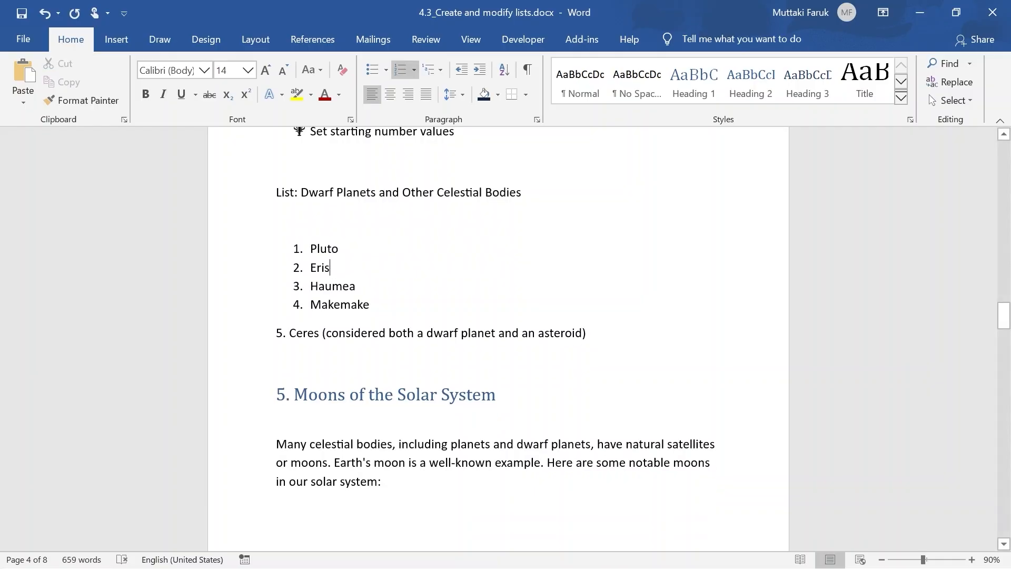
Examine the numbering of the Exploration Missions list and of the solar system topics list that follows it
scroll(498, 342, down, 12)
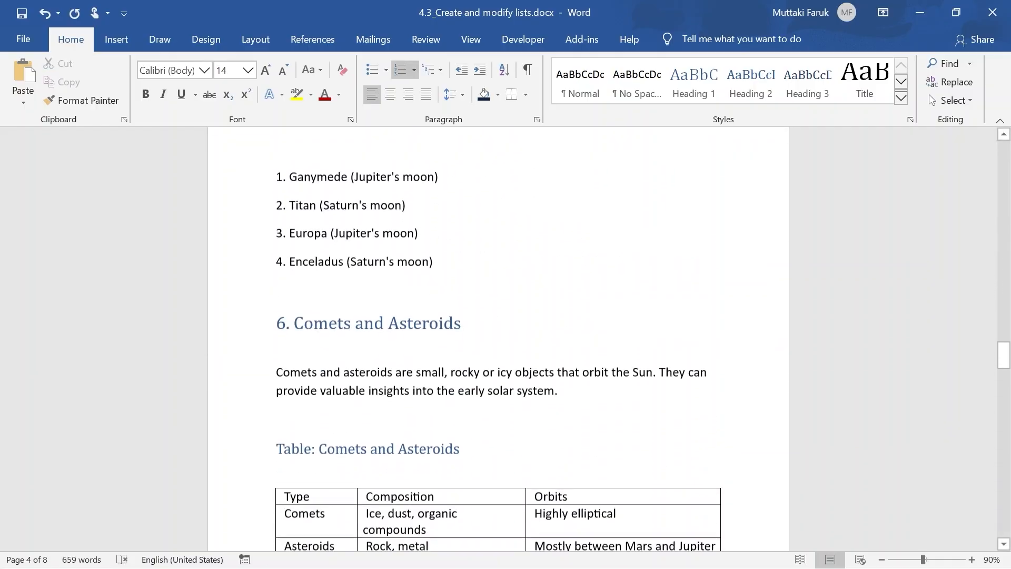
scroll(498, 342, down, 12)
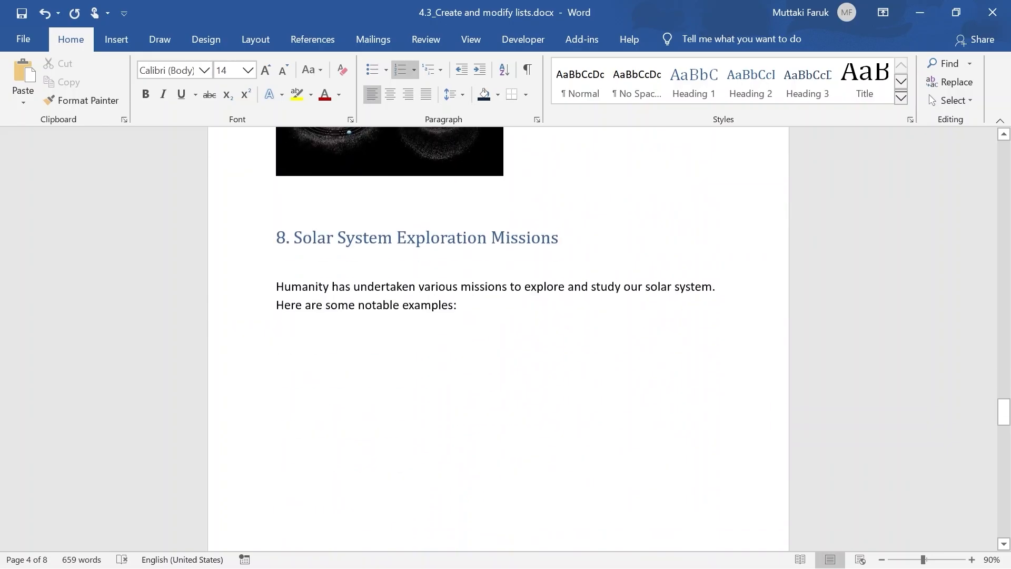
scroll(498, 343, down, 7)
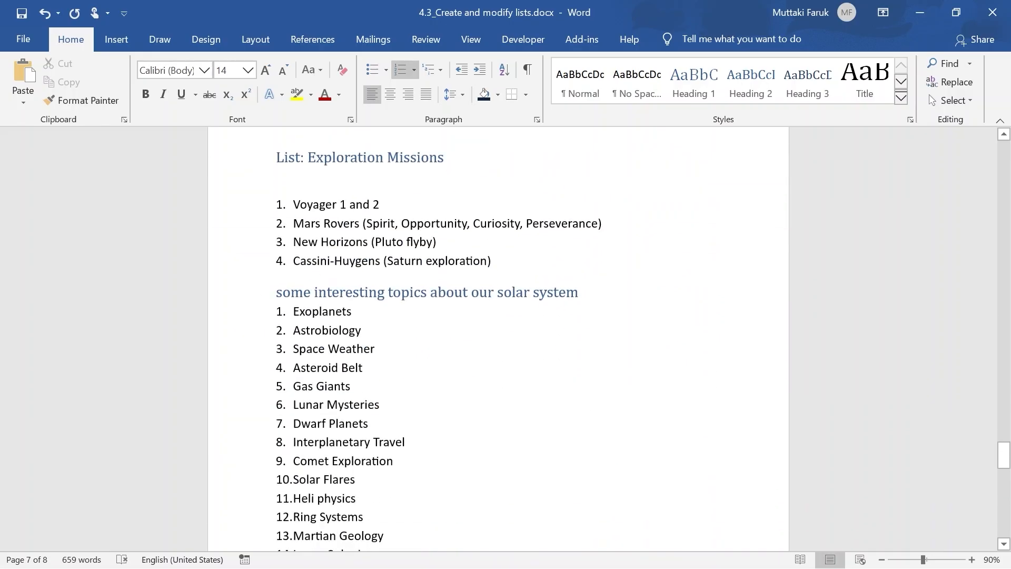
drag(500, 271, 279, 214)
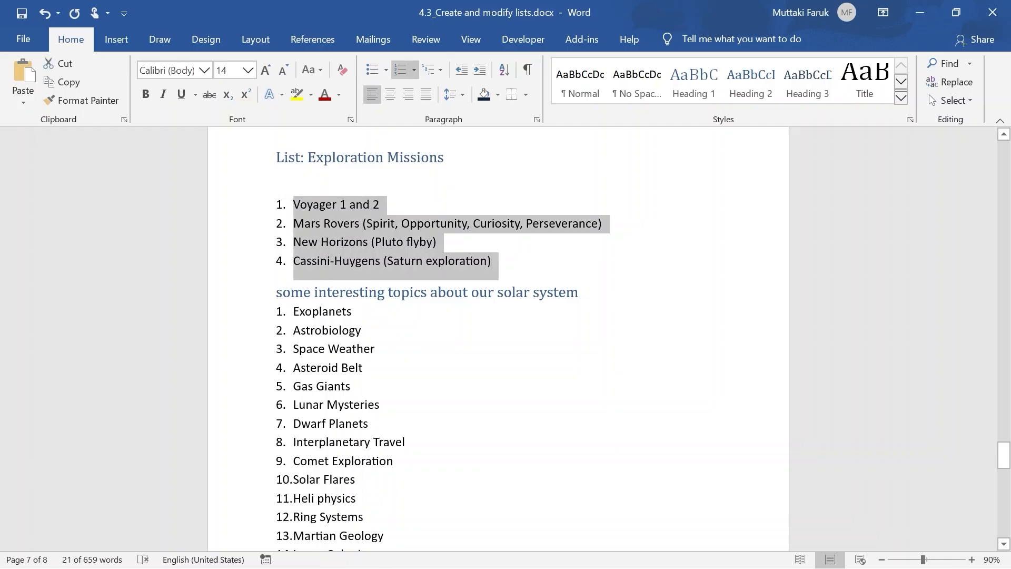
scroll(498, 337, down, 6)
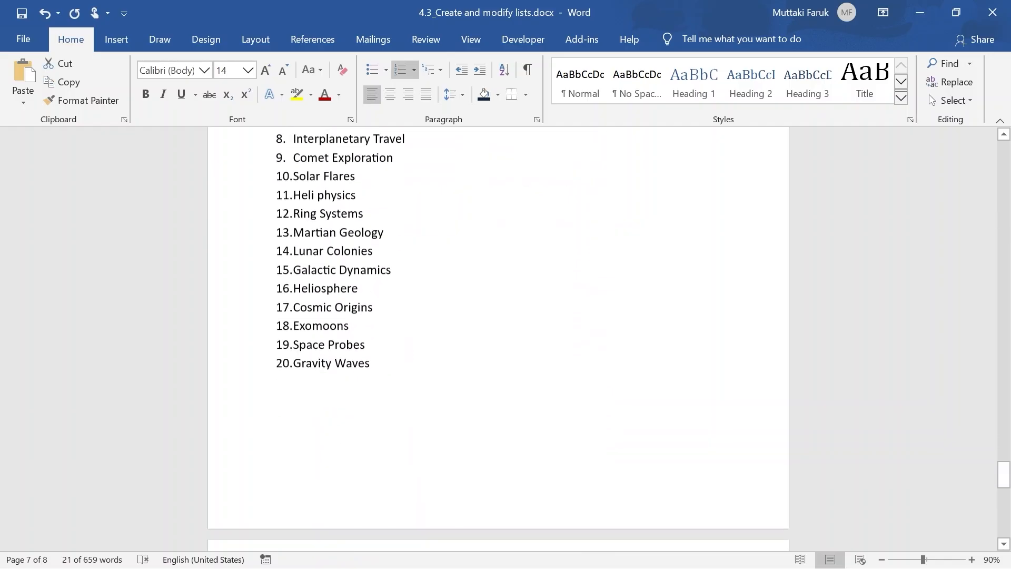
scroll(497, 337, up, 4)
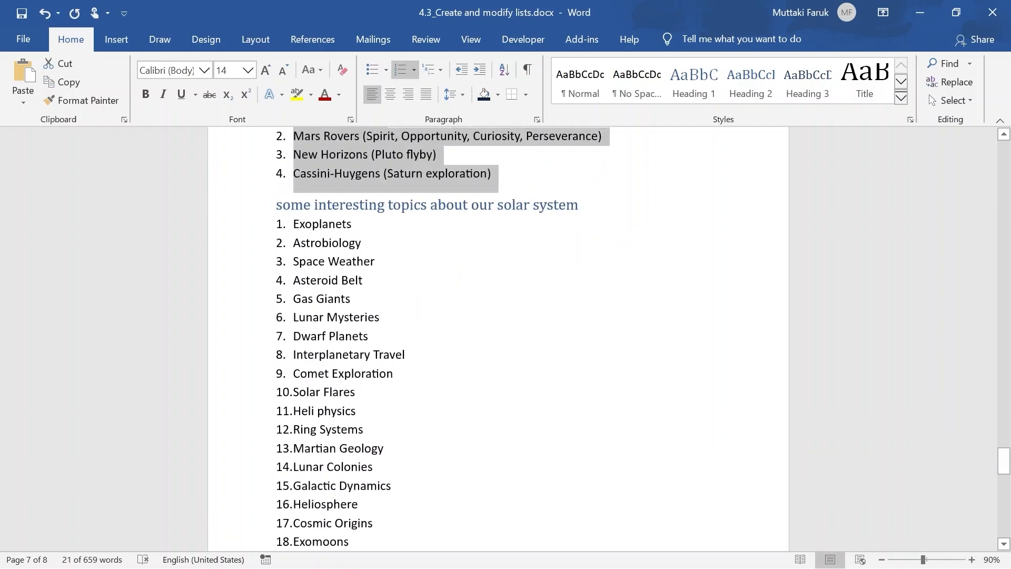
scroll(498, 337, up, 1)
click(336, 291)
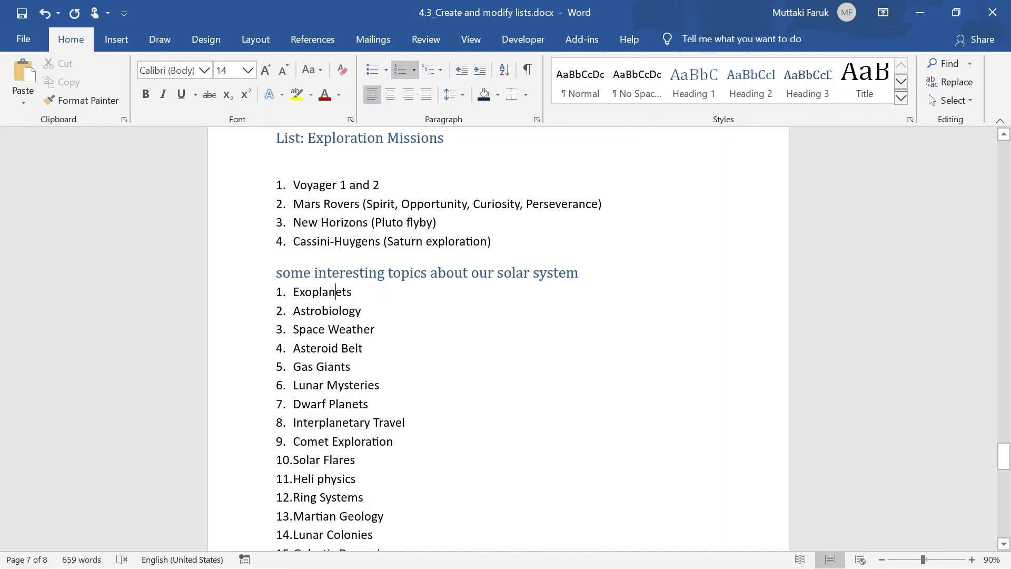
click(280, 241)
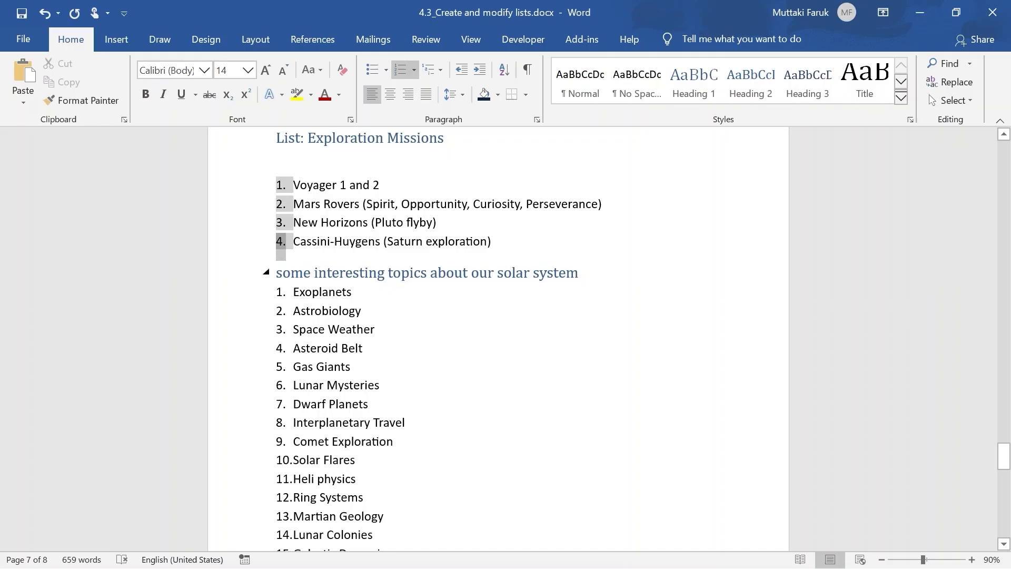
click(306, 292)
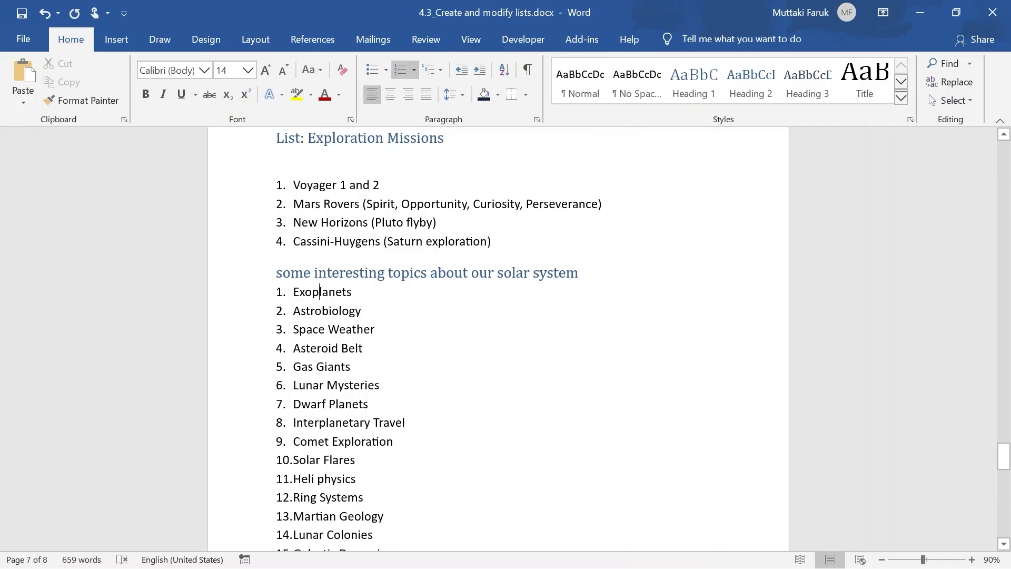
Continue the topics list's numbering from the Exploration Missions list at Exoplanets, and restart it at 1 again
right_click(319, 301)
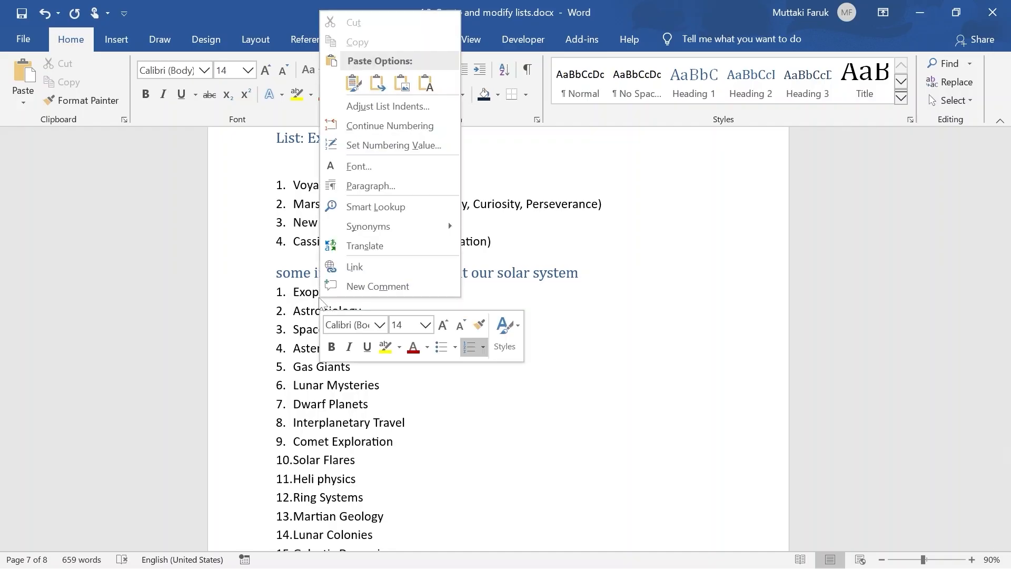
click(383, 135)
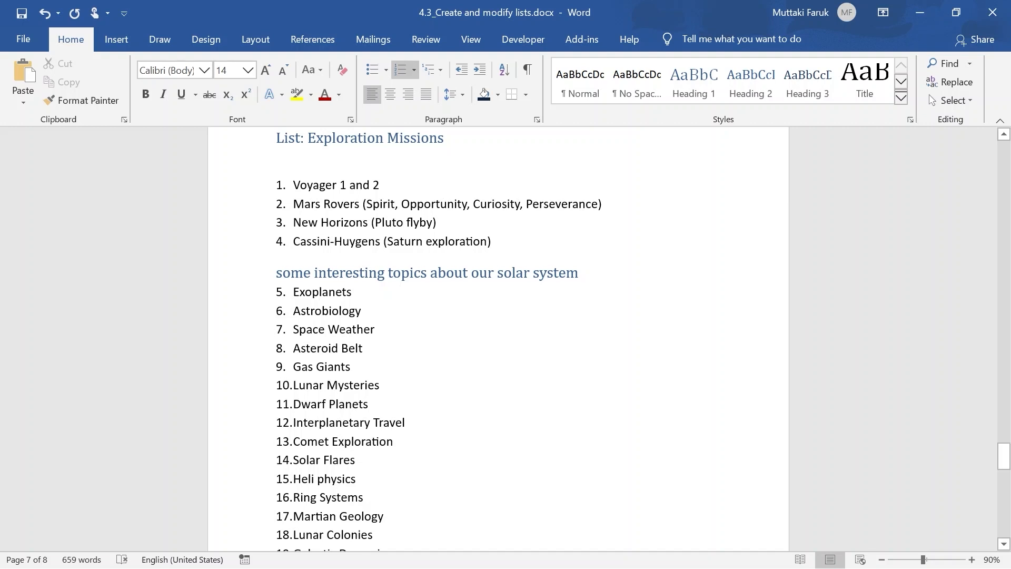
right_click(320, 291)
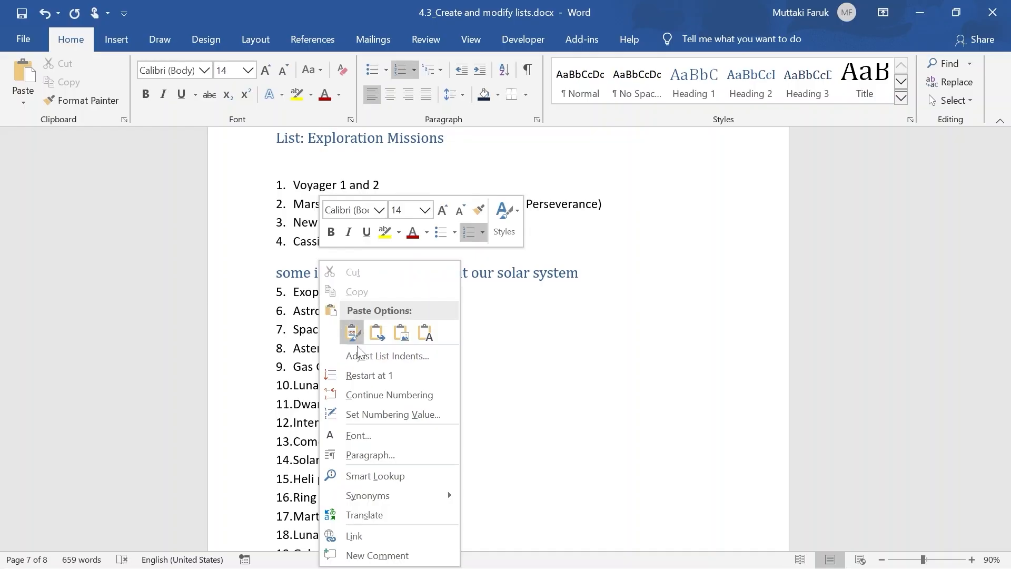
click(364, 375)
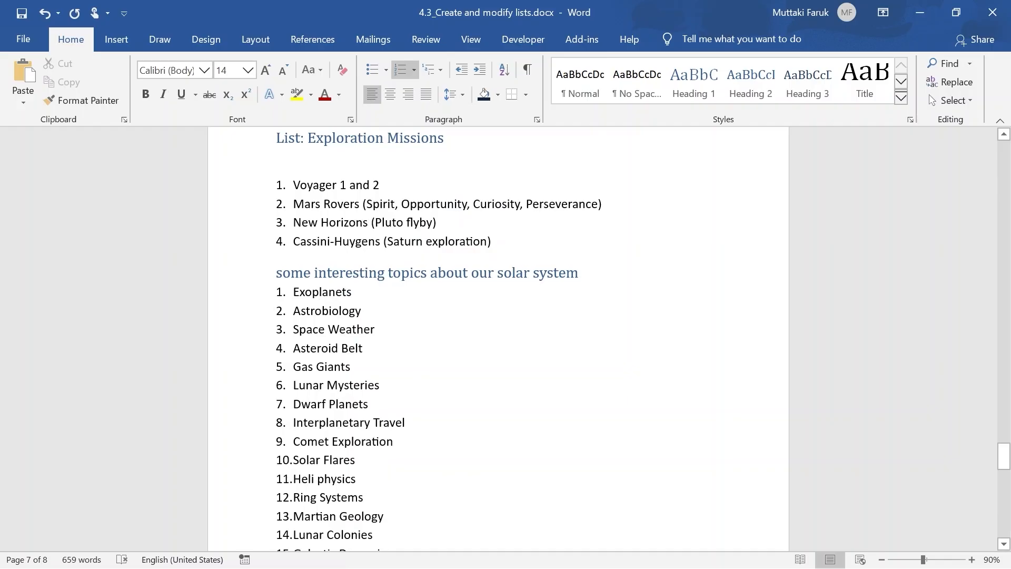
Try continuing the numbering at Space Weather, and continue it from the Exploration Missions list at Exoplanets
scroll(316, 272, down, 4)
scroll(316, 271, up, 3)
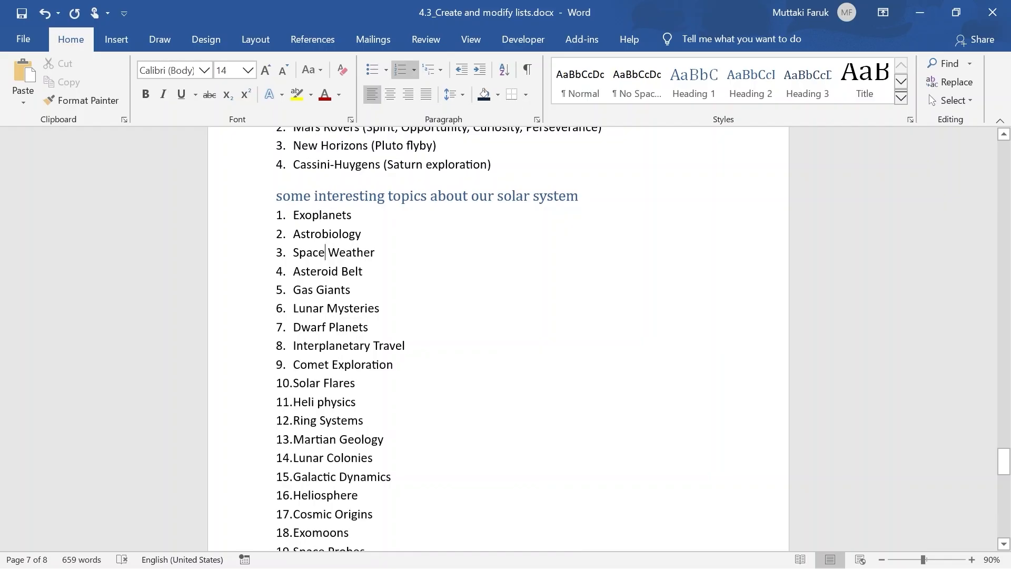
right_click(324, 258)
click(371, 395)
right_click(320, 214)
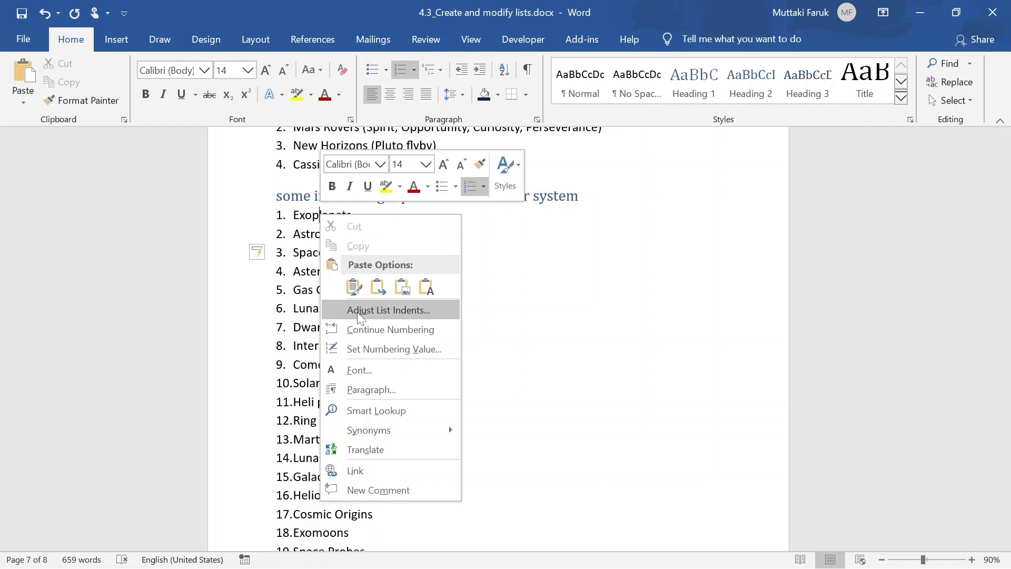
click(366, 330)
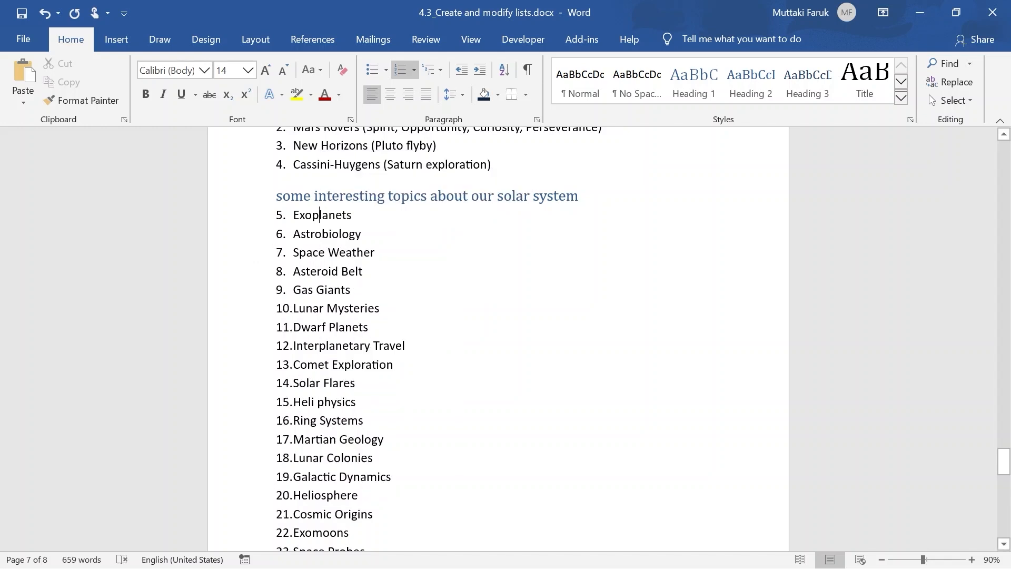
Restart the topics list's numbering at 1 from Exoplanets
scroll(505, 337, up, 3)
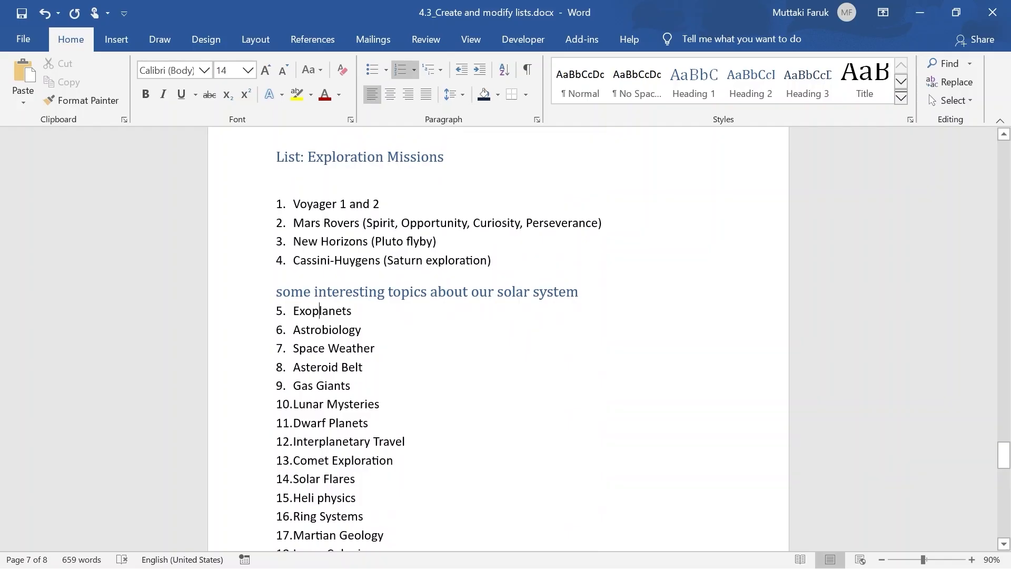
right_click(329, 315)
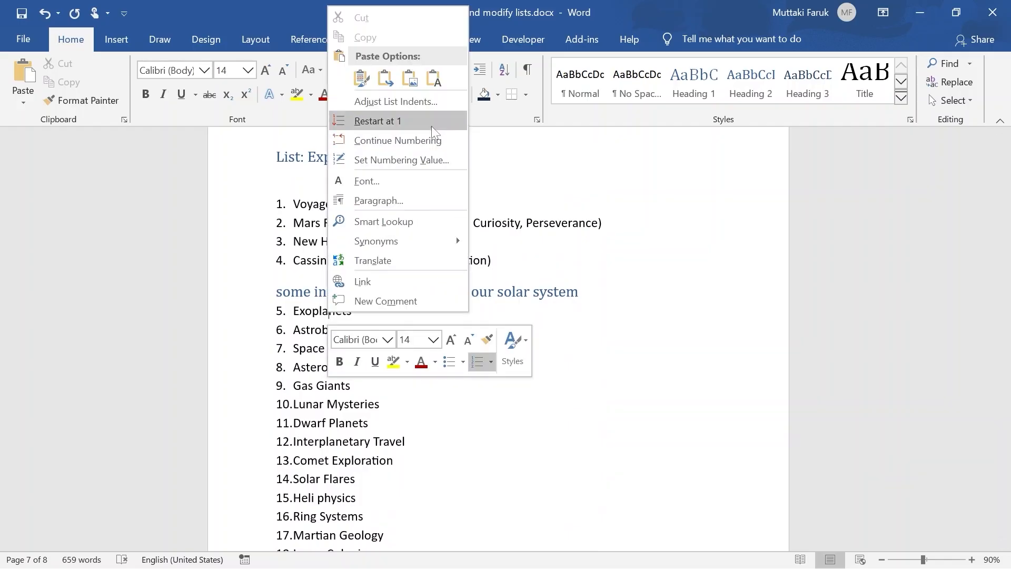
click(416, 130)
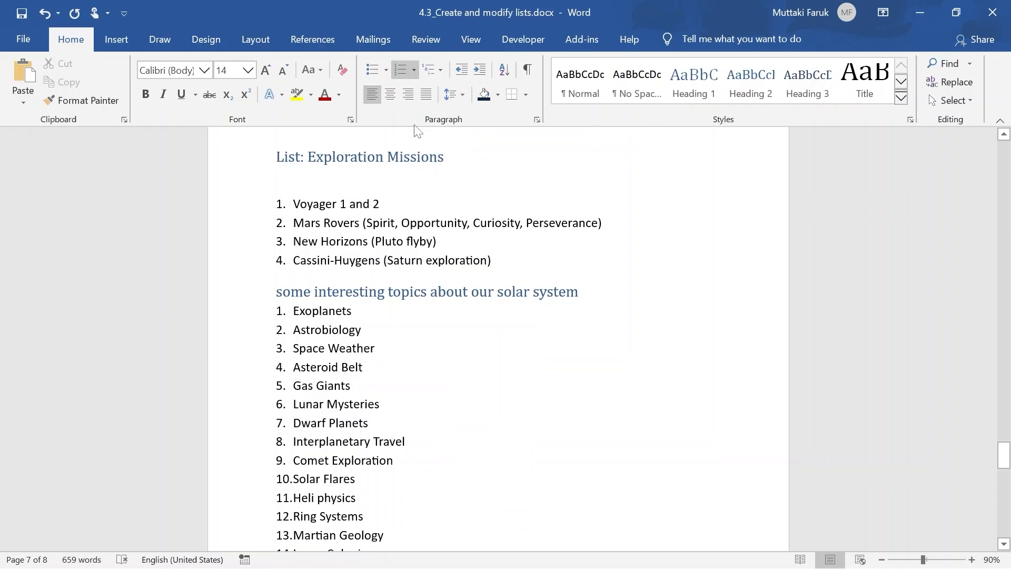
Arrange the whole solar system topics list, from Exoplanets to Gravity Waves, in two columns
scroll(505, 337, down, 7)
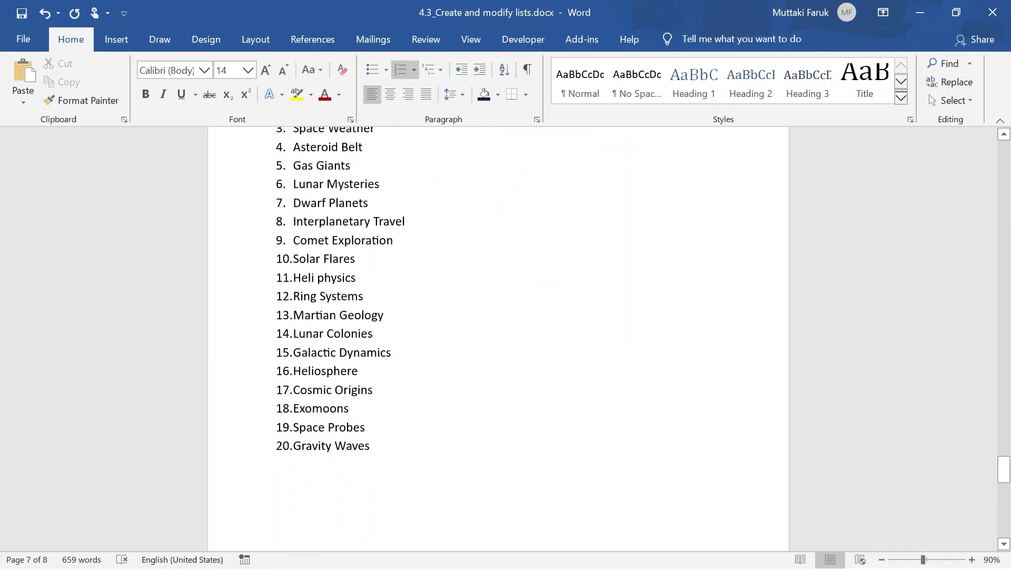
scroll(506, 337, up, 2)
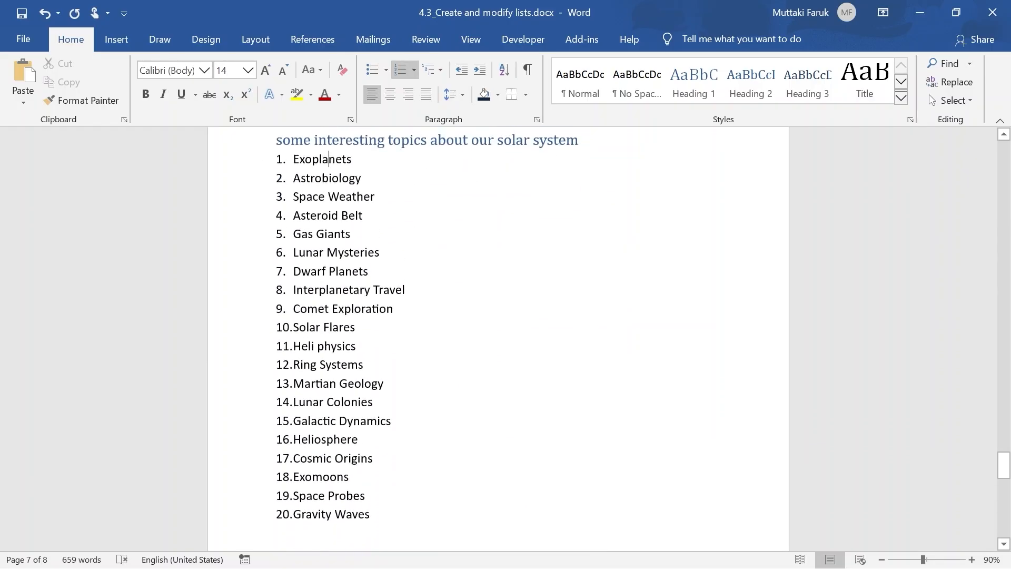
drag(376, 531, 284, 158)
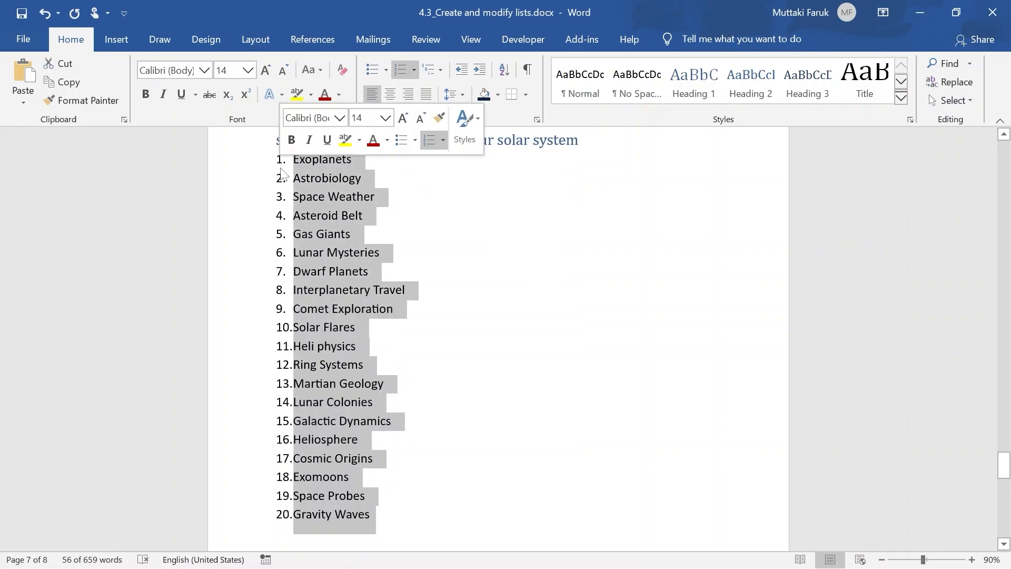
click(253, 44)
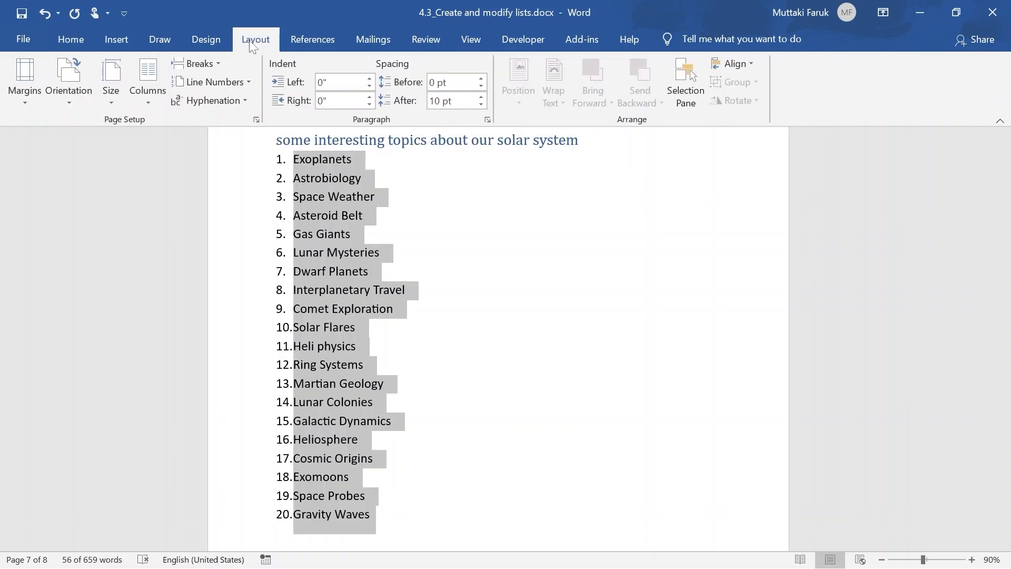
click(152, 100)
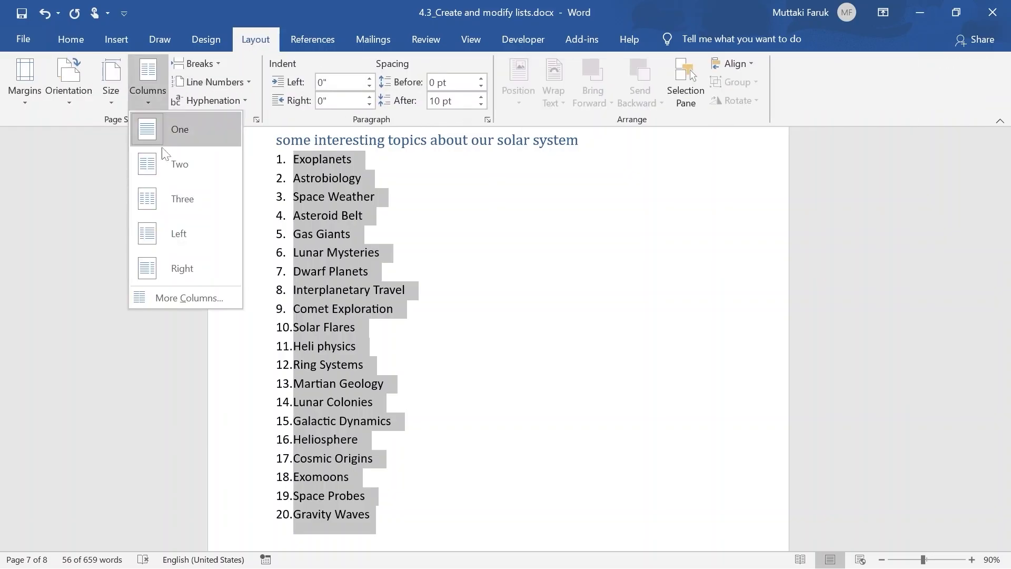
click(165, 163)
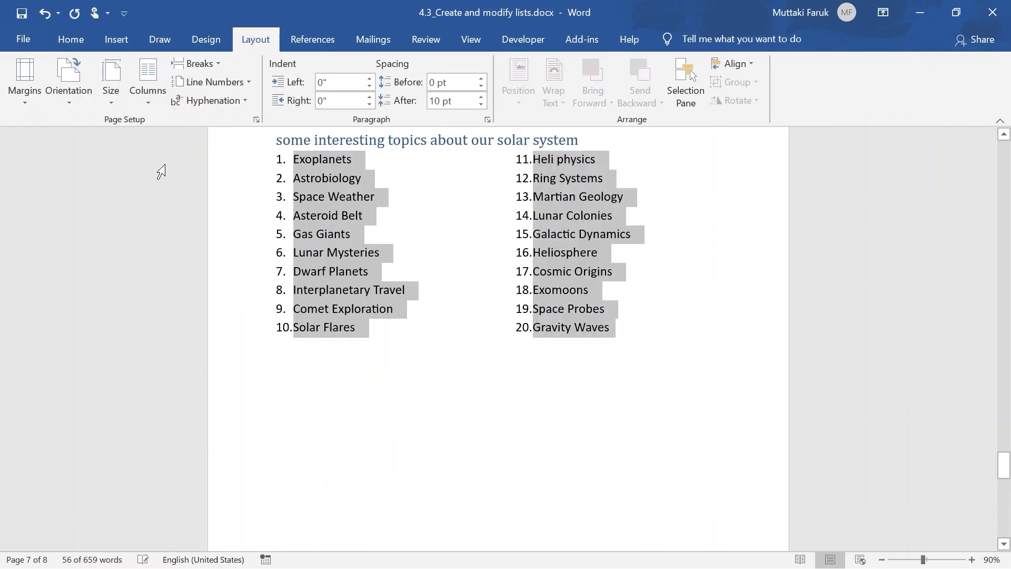
click(445, 335)
Restart the second column's numbering at 1 from Heli physics, and set it back to continue from the first column
scroll(445, 336, up, 1)
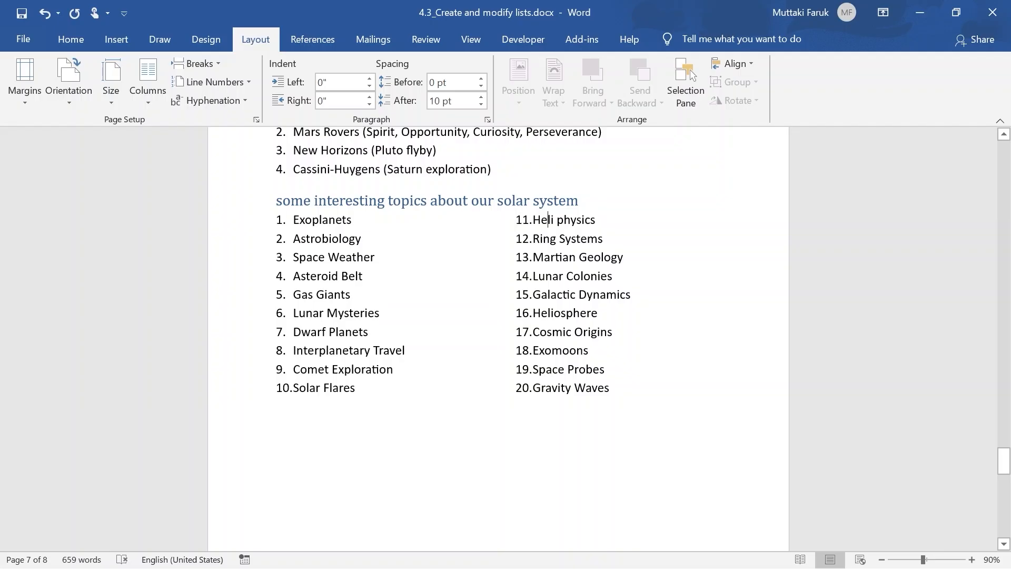
right_click(549, 220)
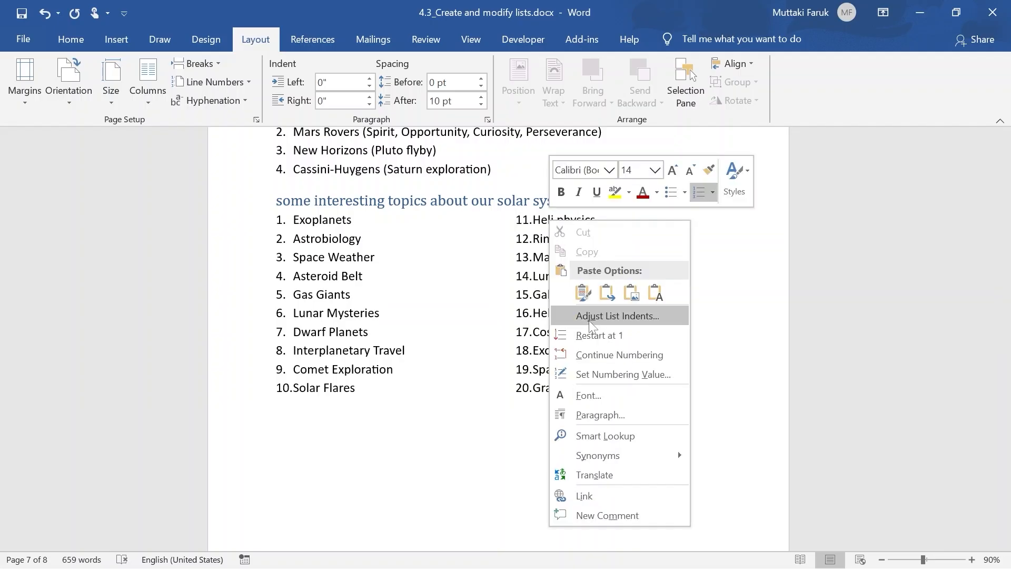
click(595, 337)
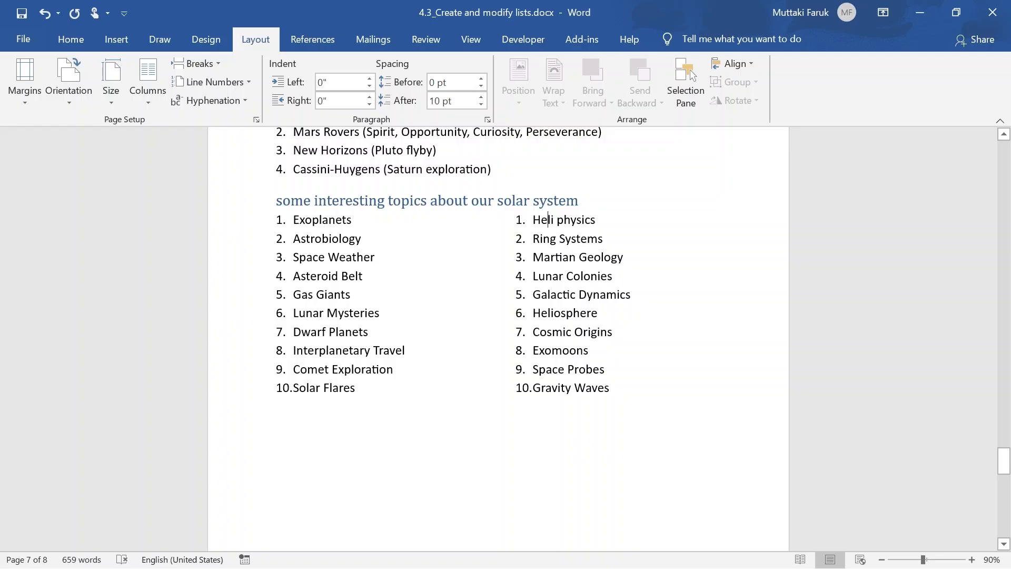
right_click(548, 219)
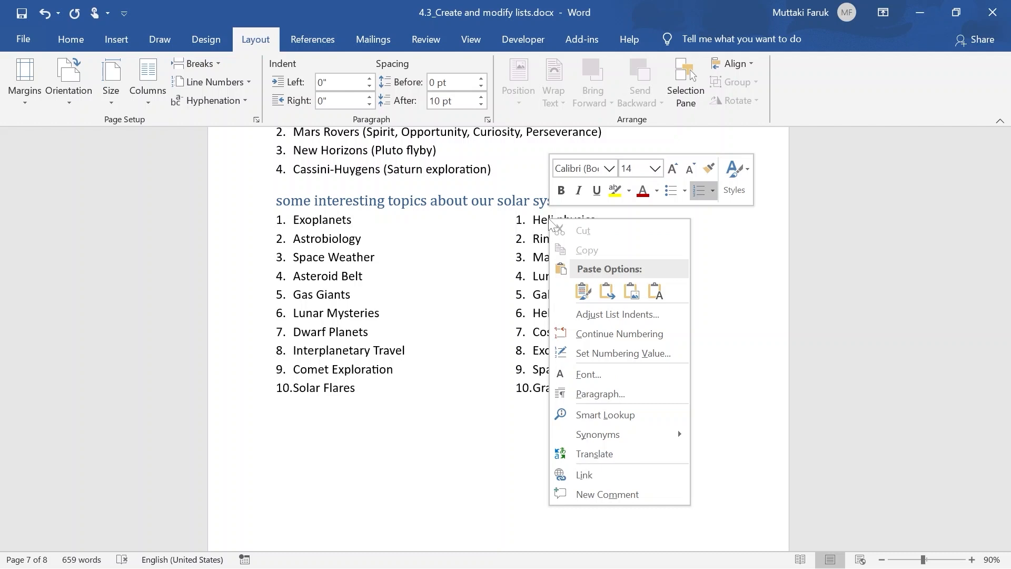
click(598, 334)
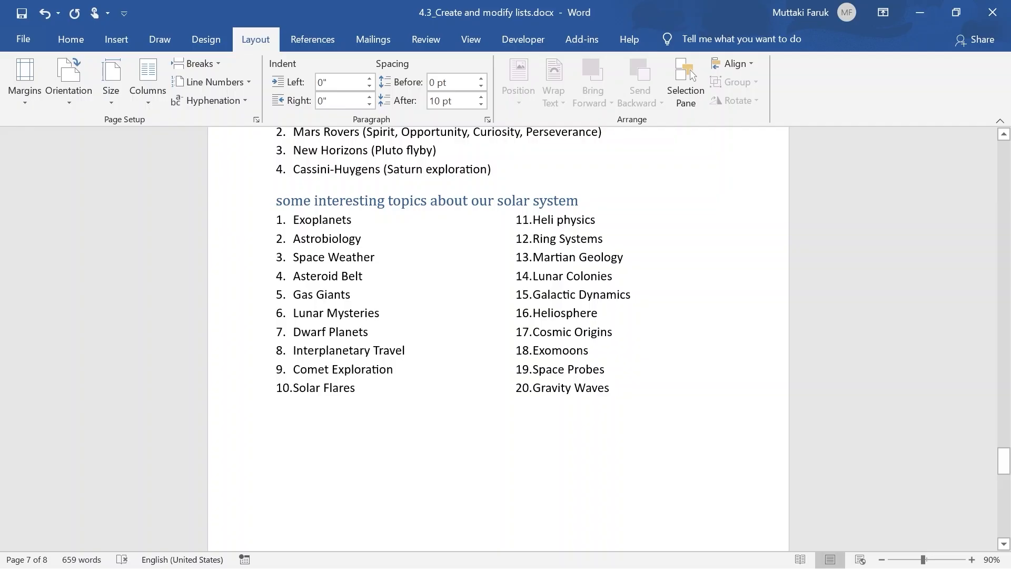
Try continuing the two-column topics list's numbering from the Exploration Missions list at Exoplanets
right_click(325, 220)
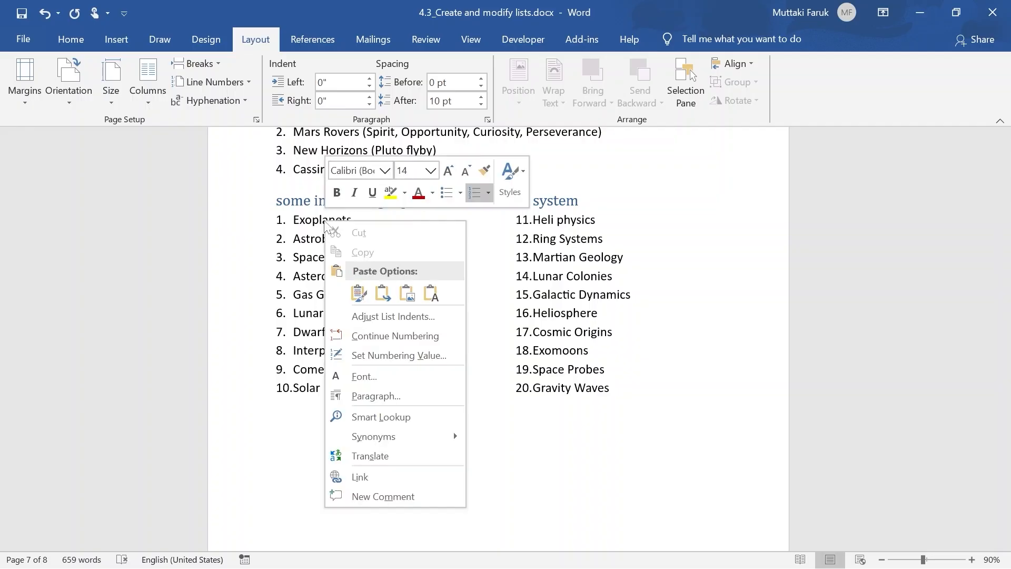
click(369, 335)
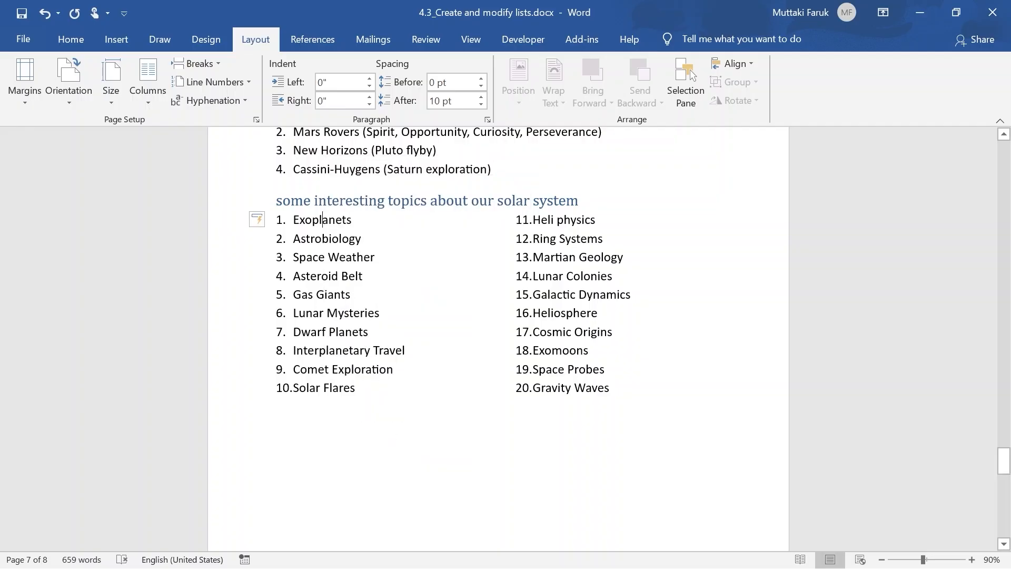
Retry Continue Numbering at Exoplanets in the two-column topics list to carry on from the missions list
scroll(498, 300, up, 1)
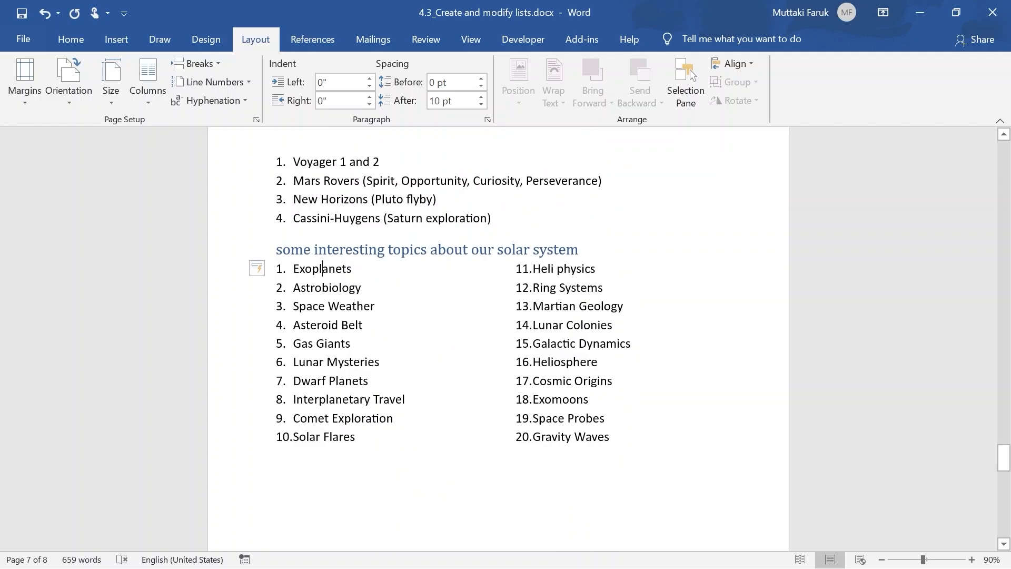
right_click(313, 268)
click(353, 379)
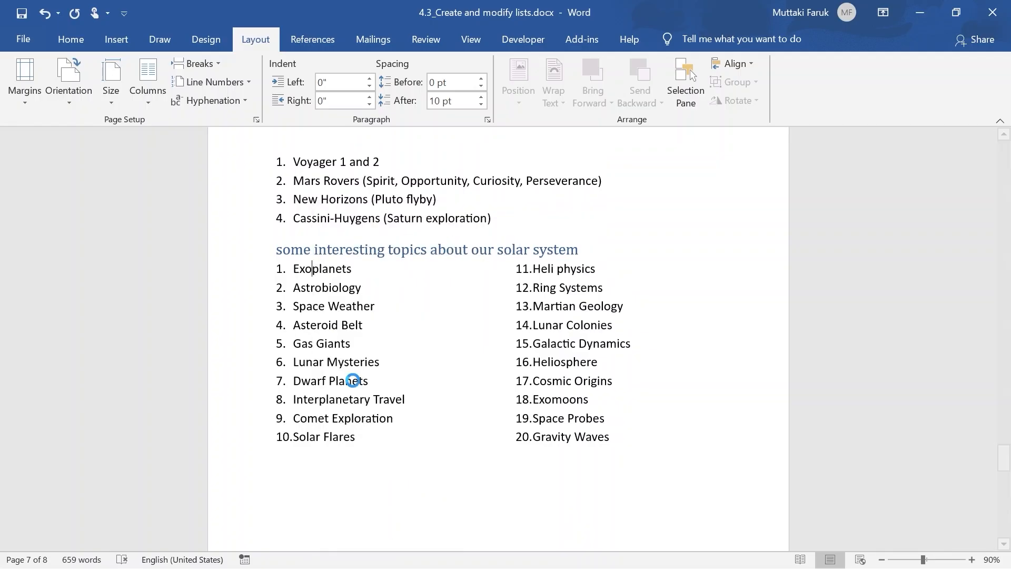
scroll(498, 338, down, 1)
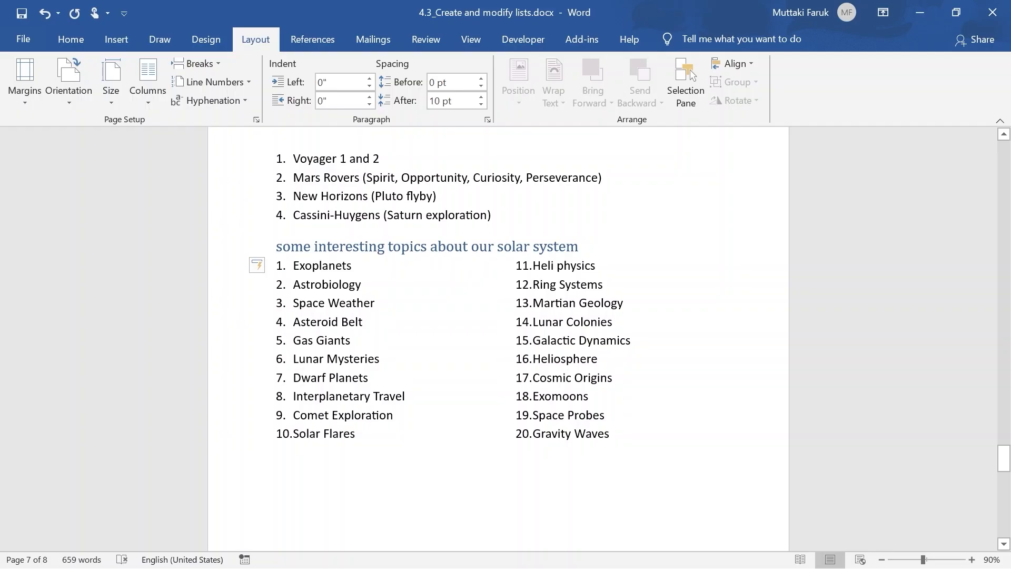
scroll(498, 339, down, 9)
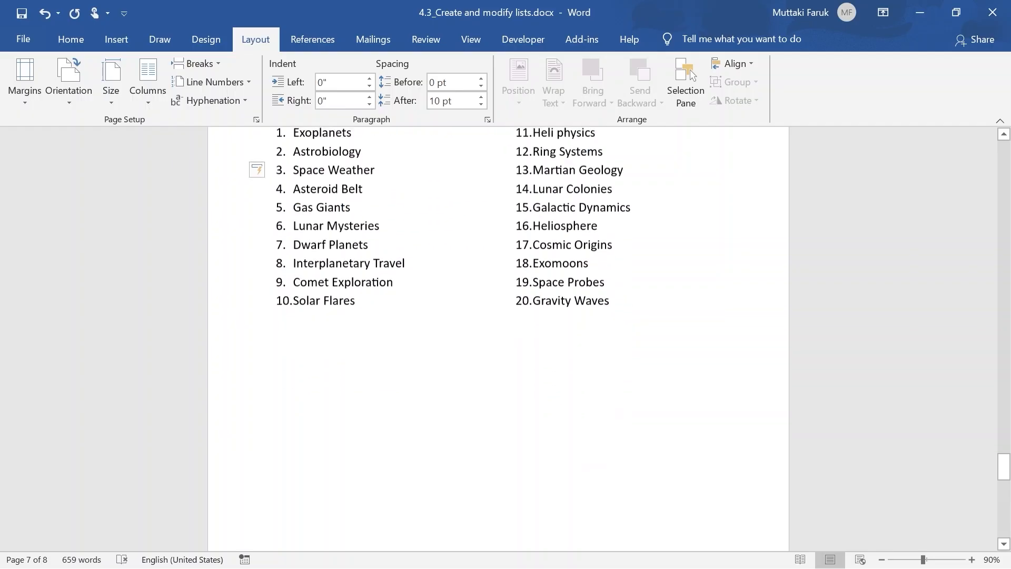
scroll(498, 338, down, 3)
scroll(498, 338, up, 10)
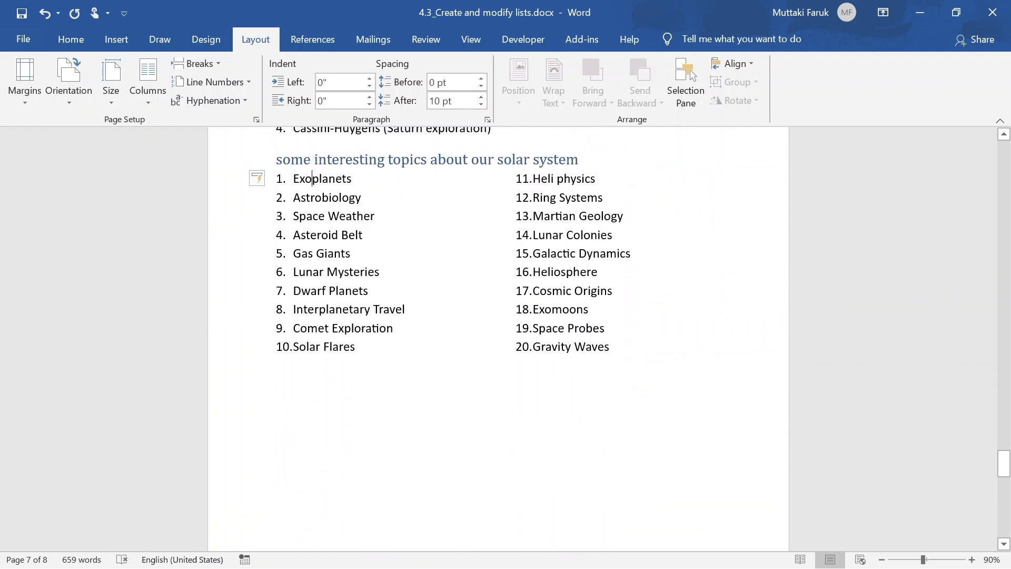
drag(613, 347, 294, 182)
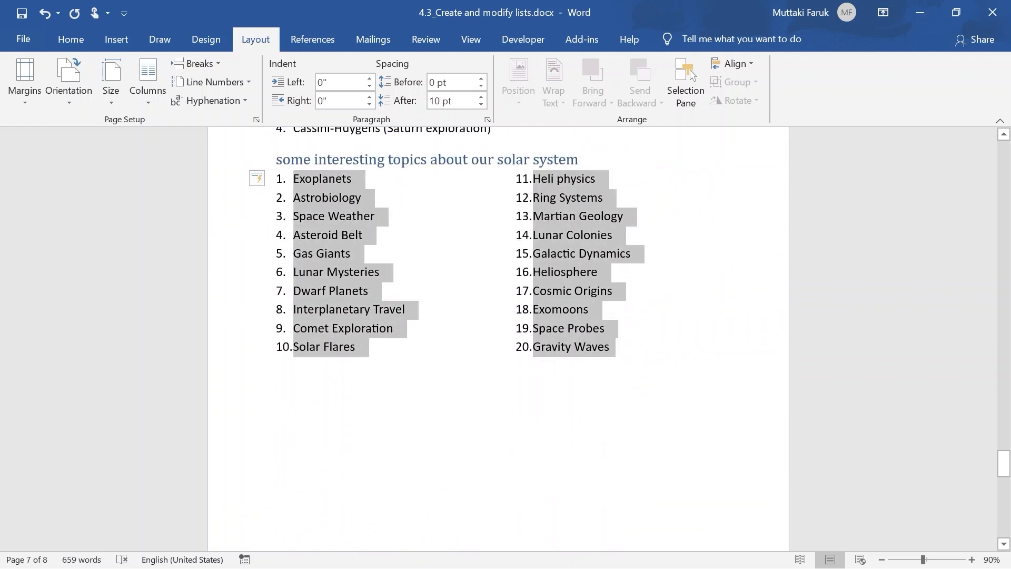
click(368, 195)
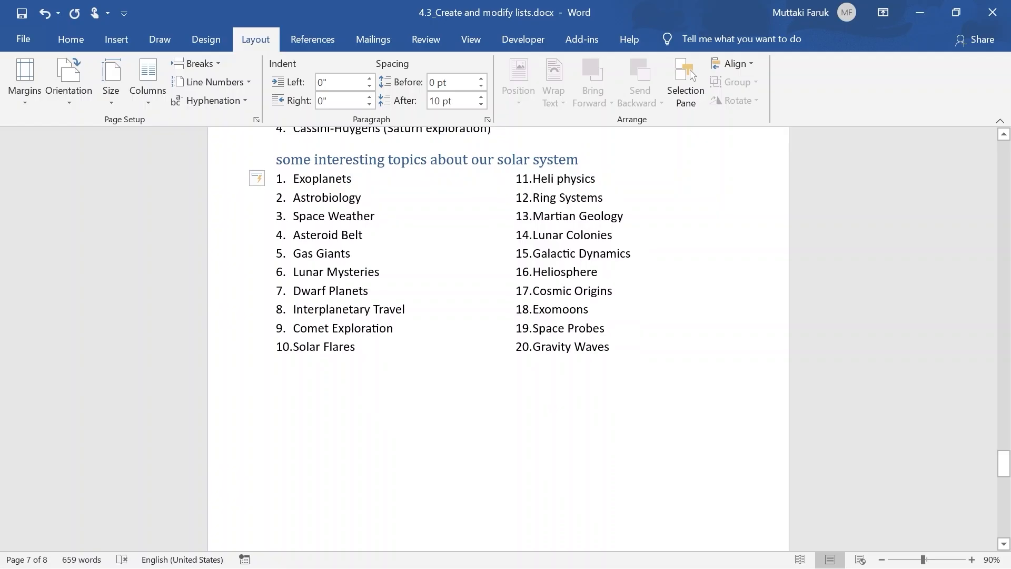
Try starting the Exploration Missions list at 6 from Voyager 1 and 2, and undo that numbering change
scroll(312, 336, up, 3)
click(312, 336)
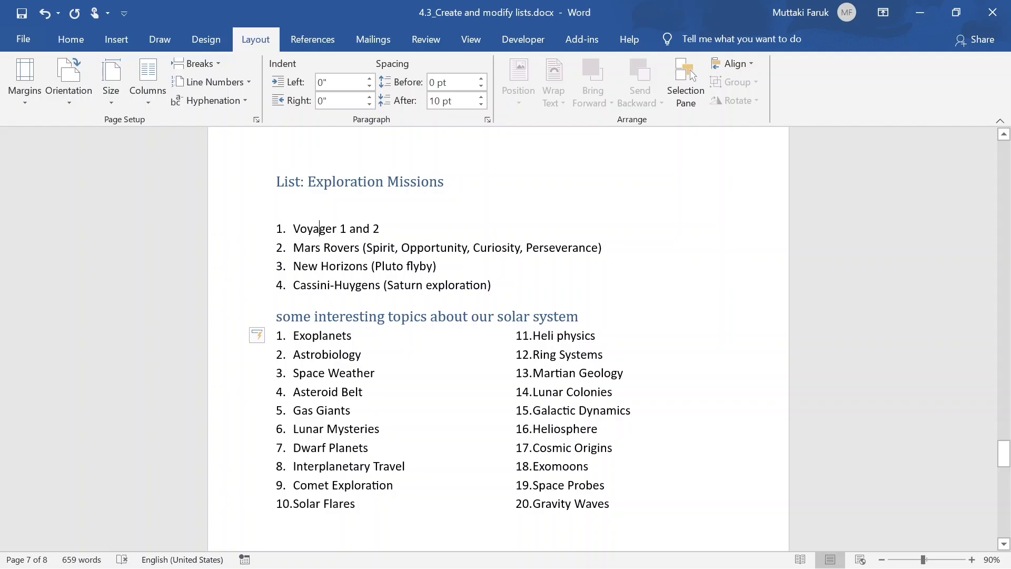
click(79, 47)
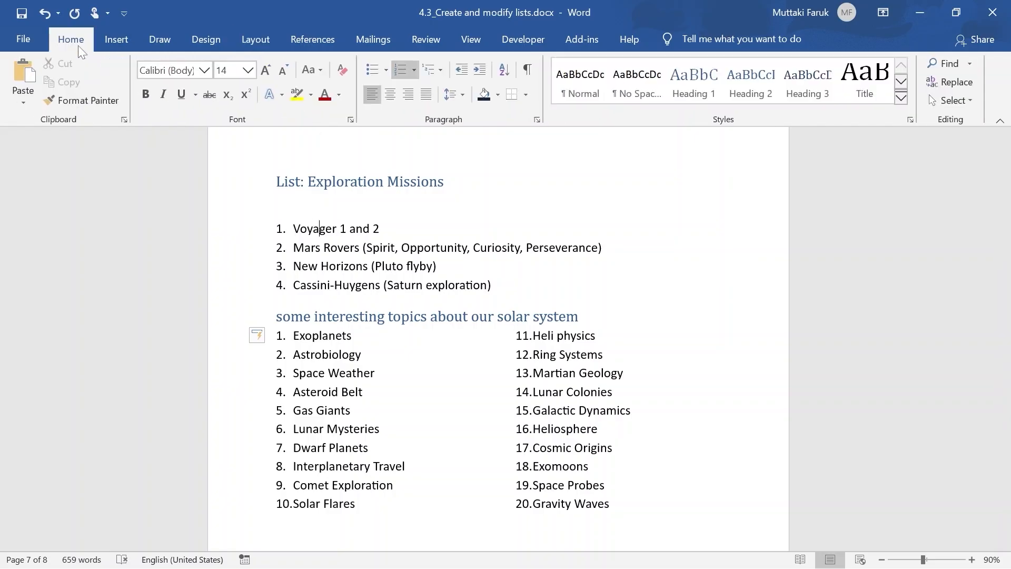
click(414, 71)
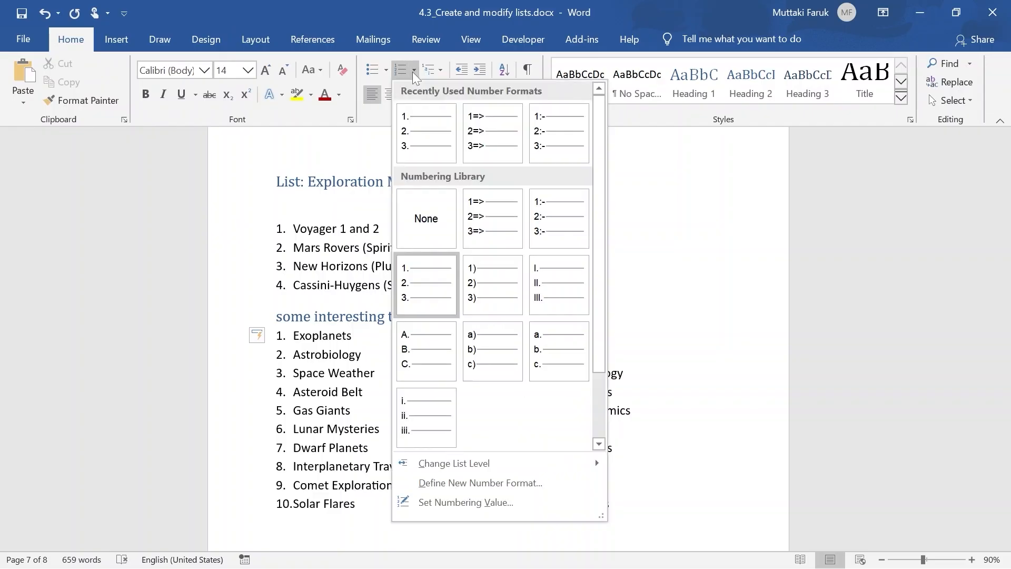
click(475, 502)
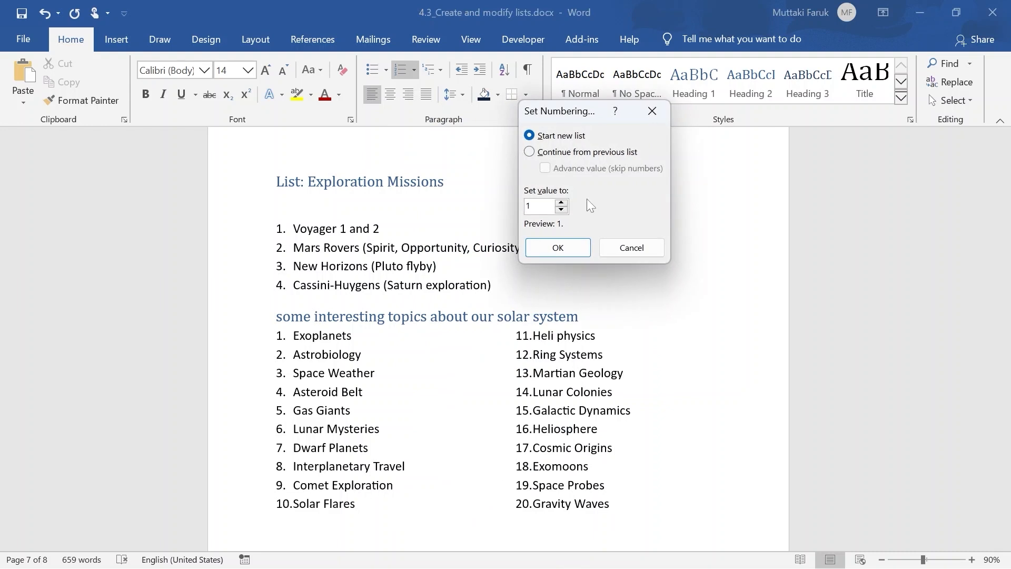
drag(578, 109, 626, 148)
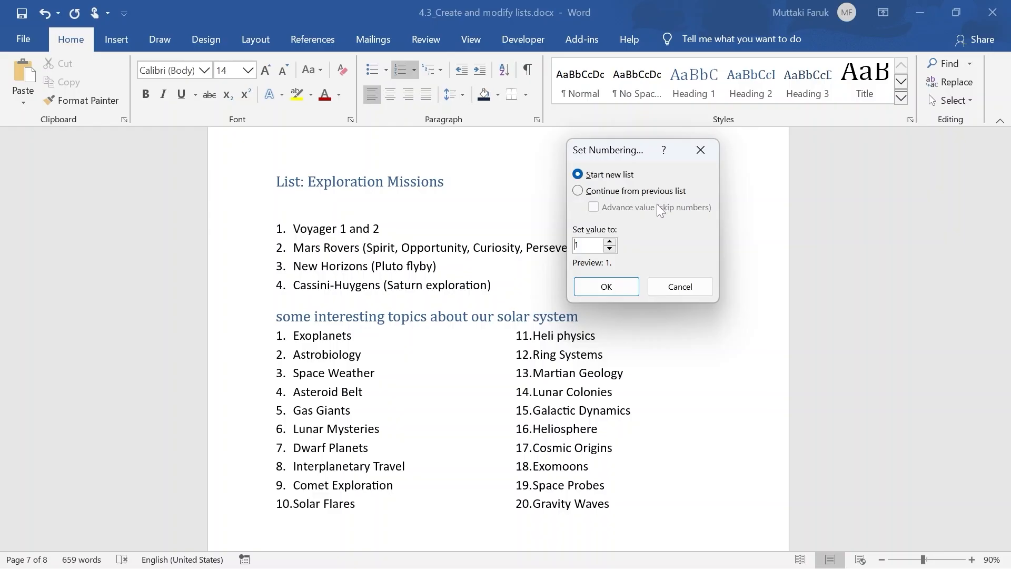
click(578, 191)
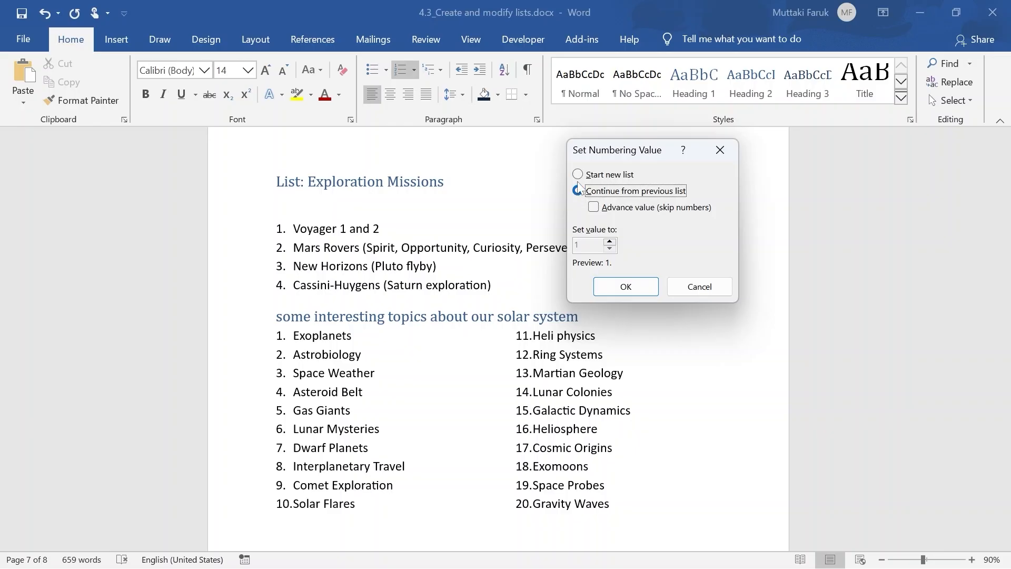
click(577, 174)
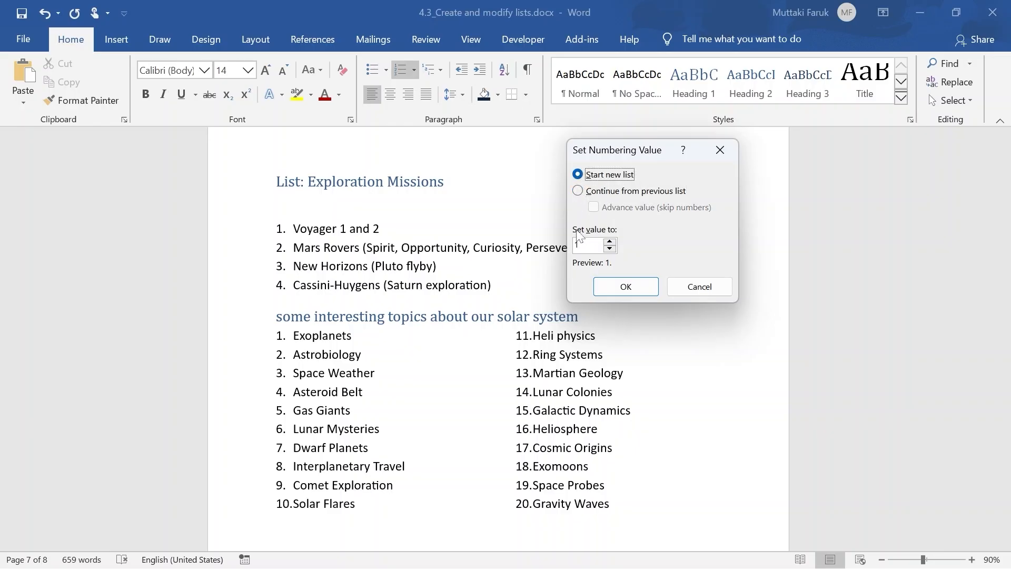
key(Tab)
text(6)
click(627, 285)
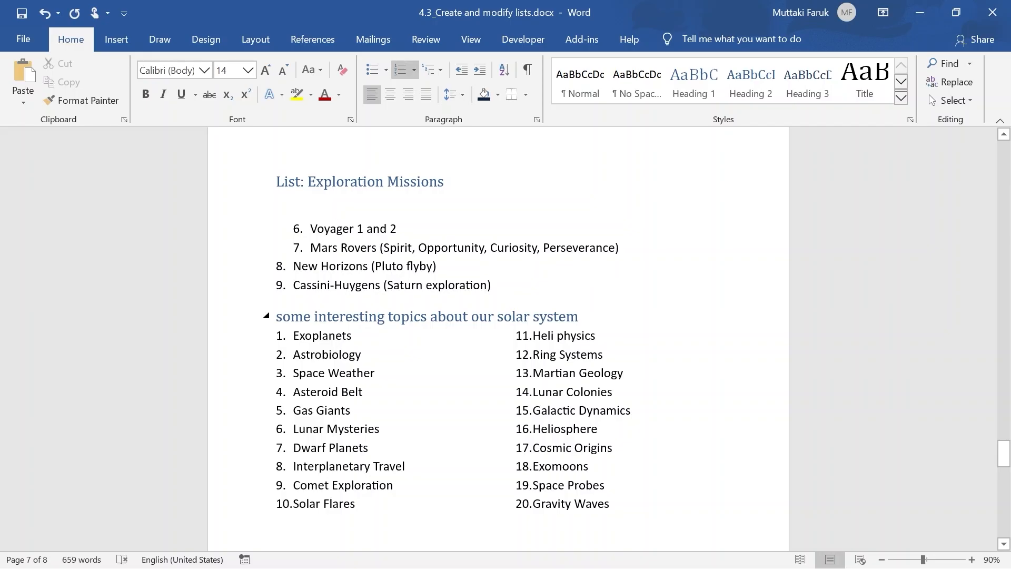
key(ctrl+z)
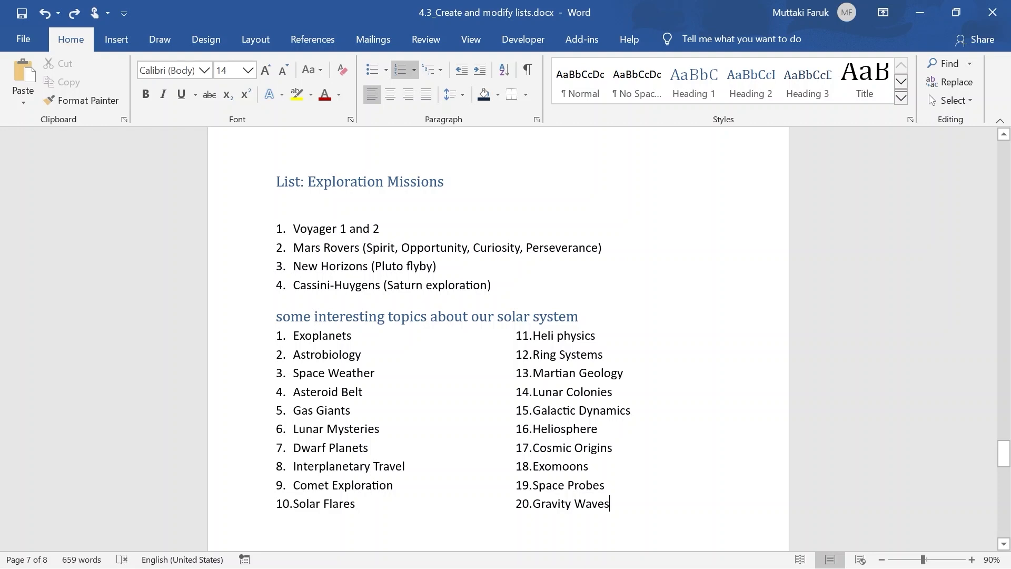
Arrange the whole solar system topics list, from Exoplanets to Gravity Waves, back in one column
key(ctrl+shift+Up)
key(ctrl+shift+Up)
key(ctrl+shift+Up)
key(ctrl+shift+Up)
key(ctrl+shift+Up)
key(ctrl+shift+Up)
key(ctrl+shift+Up)
key(ctrl+shift+Up)
key(ctrl+shift+Up)
key(ctrl+shift+Up)
key(ctrl+shift+Up)
key(ctrl+shift+Up)
key(ctrl+shift+Up)
key(ctrl+shift+Up)
key(ctrl+shift+Up)
key(ctrl+shift+Up)
key(ctrl+shift+Up)
key(ctrl+shift+Up)
key(ctrl+shift+Up)
key(ctrl+shift+Up)
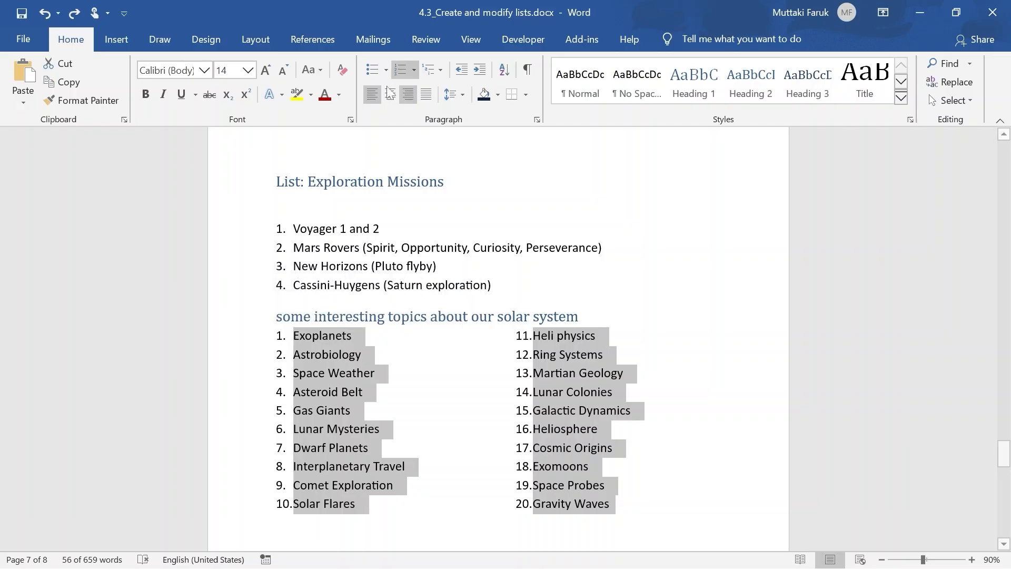
click(253, 45)
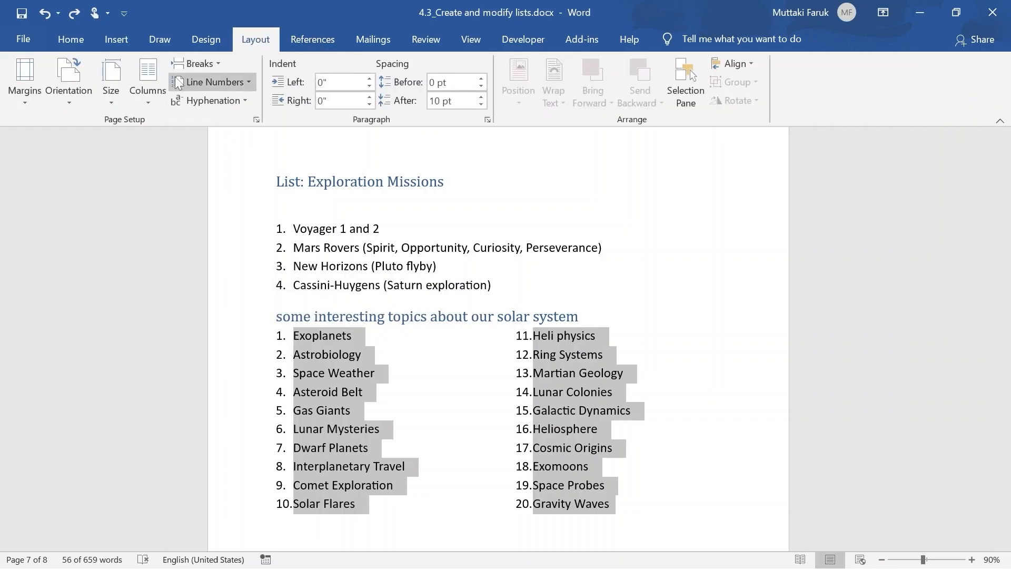
click(153, 92)
click(156, 127)
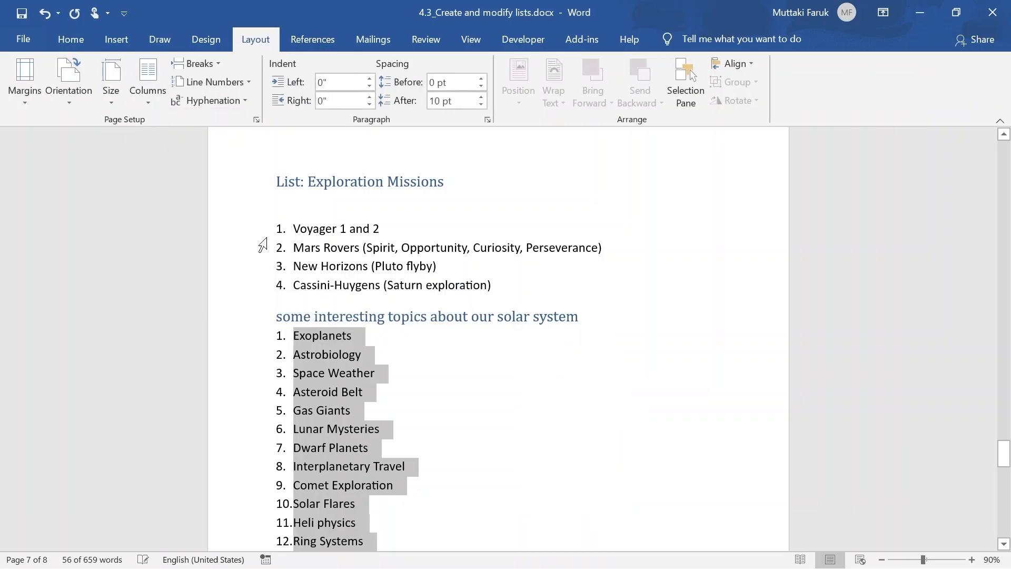
scroll(460, 453, down, 4)
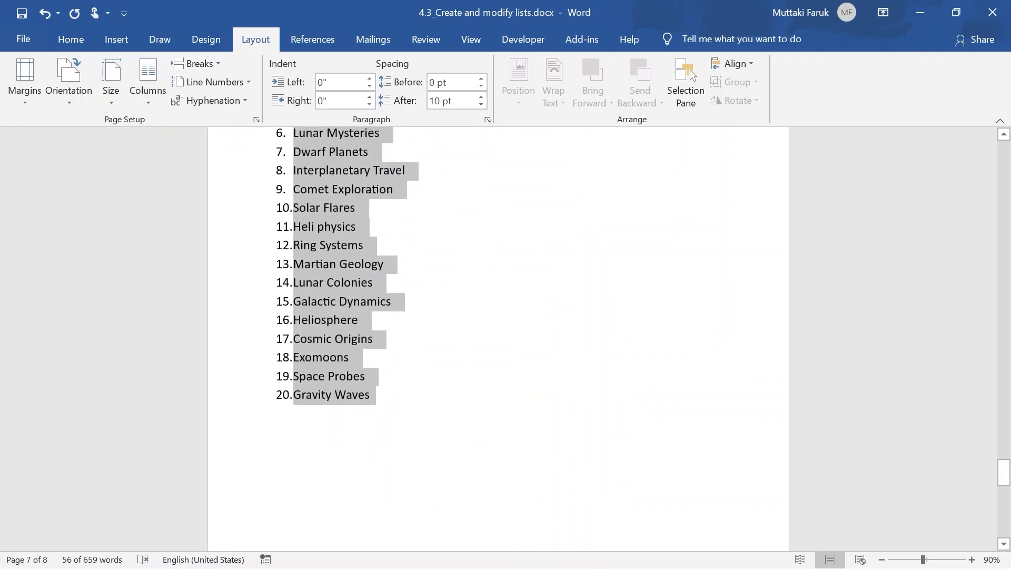
scroll(459, 453, up, 5)
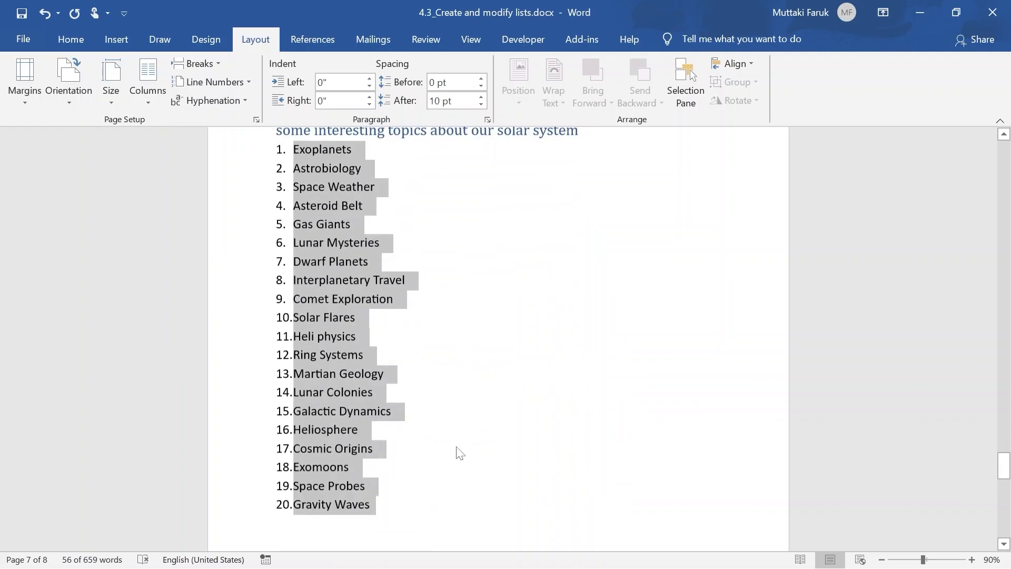
click(475, 381)
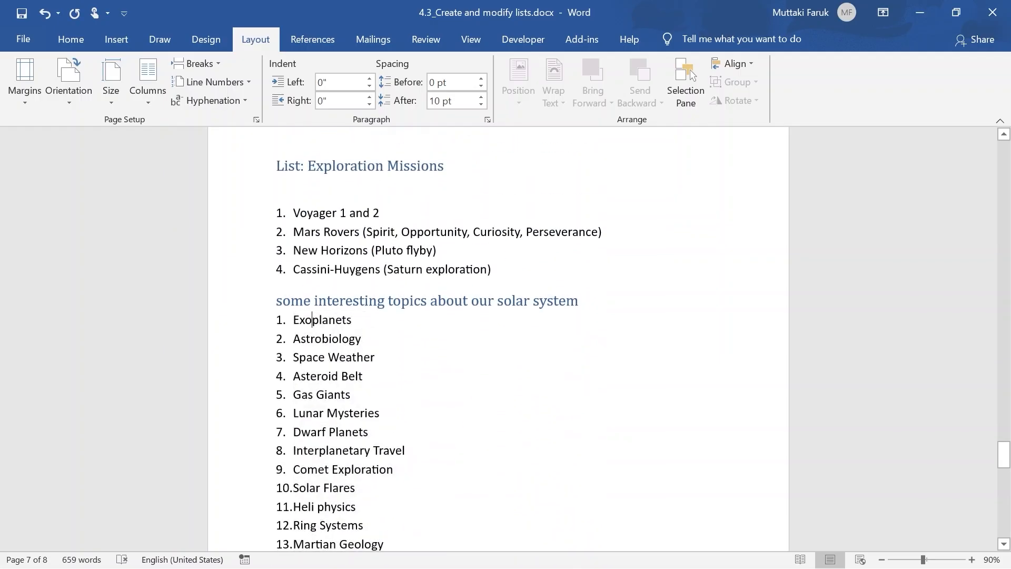
Try continuing the single-column topics list's numbering from the Exploration Missions list at Exoplanets
right_click(312, 320)
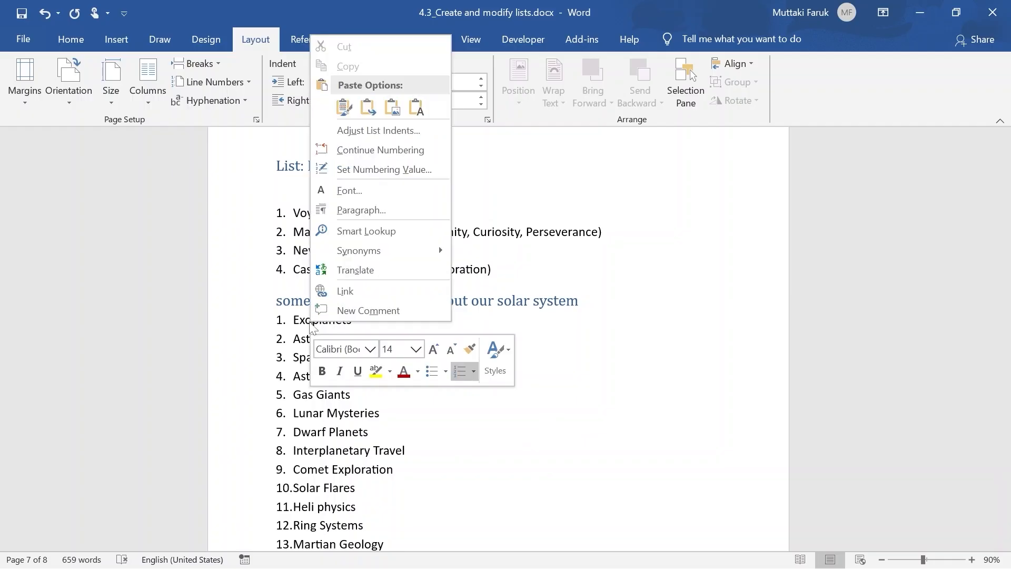
click(365, 151)
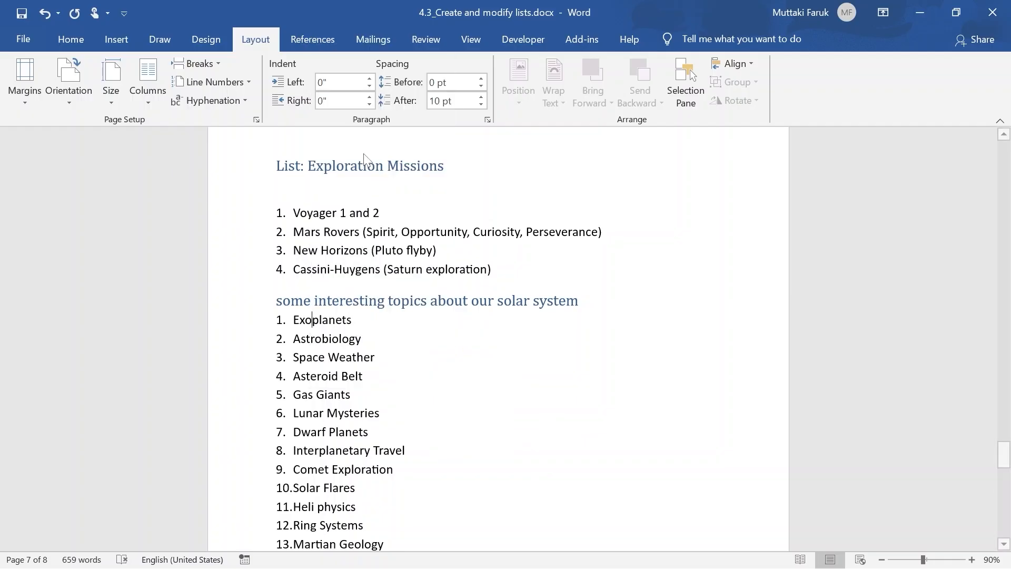
scroll(329, 187, down, 3)
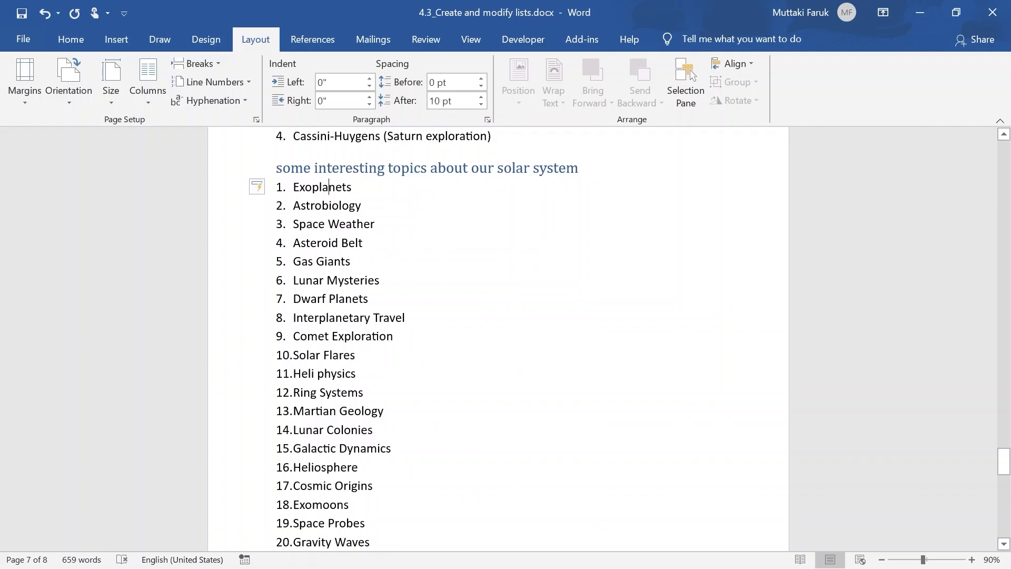
Set the topics list's starting number value to 6 at Exoplanets
click(70, 39)
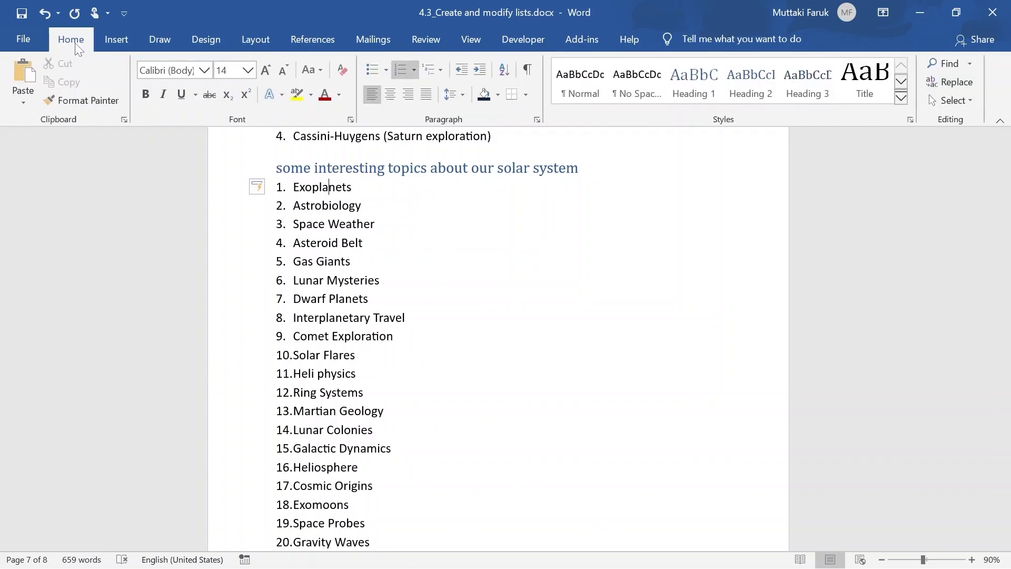
click(415, 70)
scroll(479, 409, up, 1)
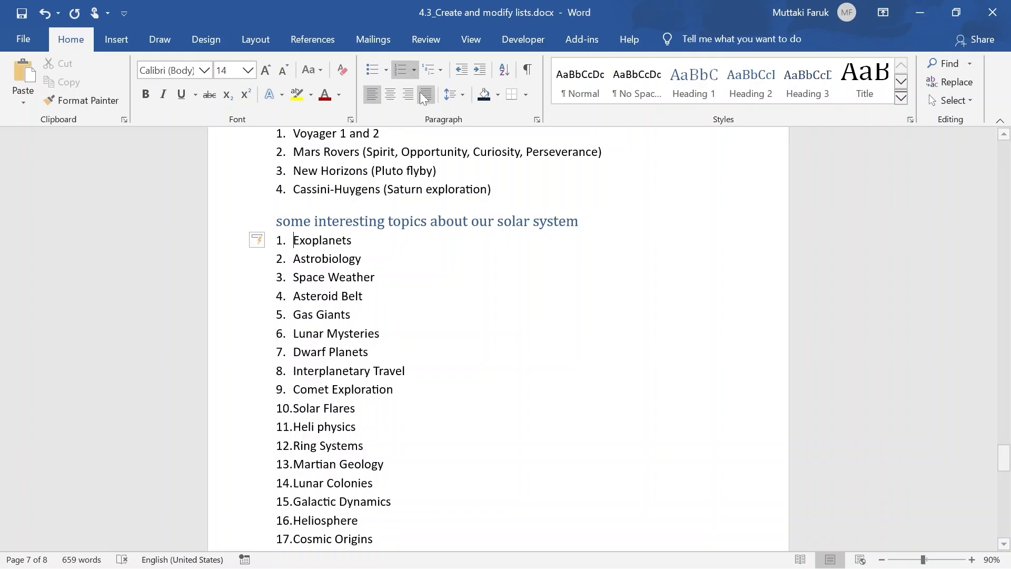
click(414, 70)
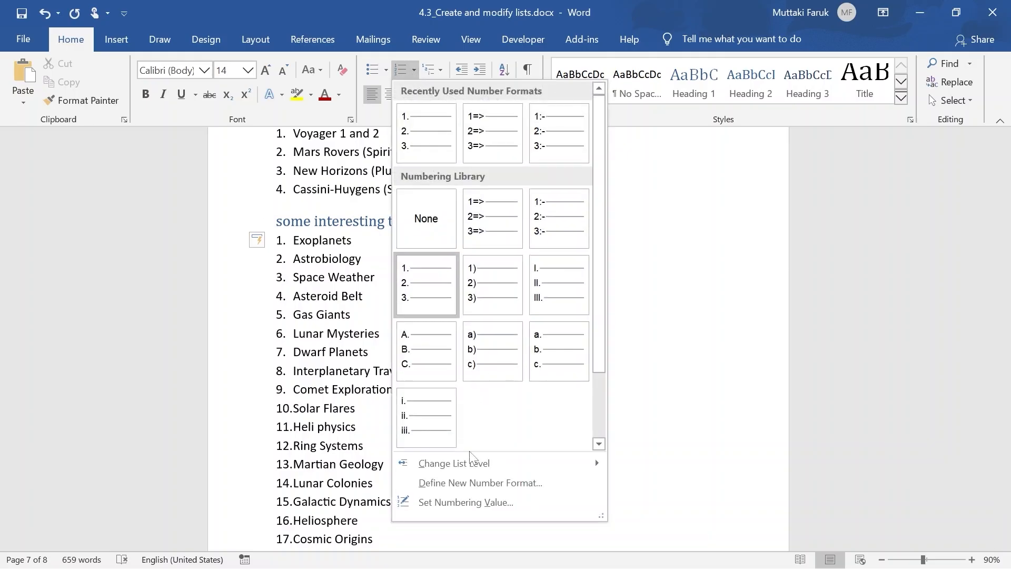
click(462, 502)
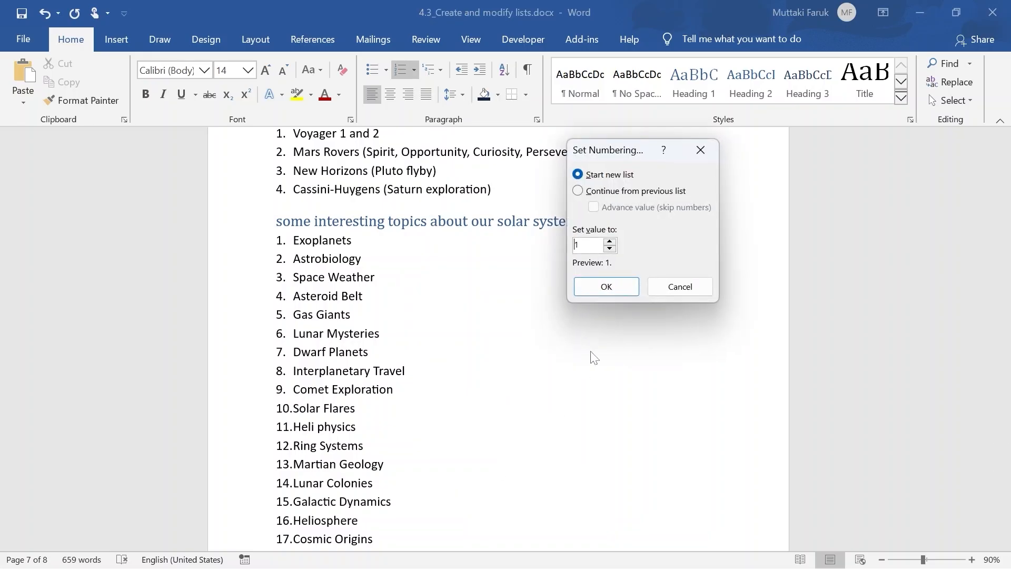
click(609, 241)
click(610, 285)
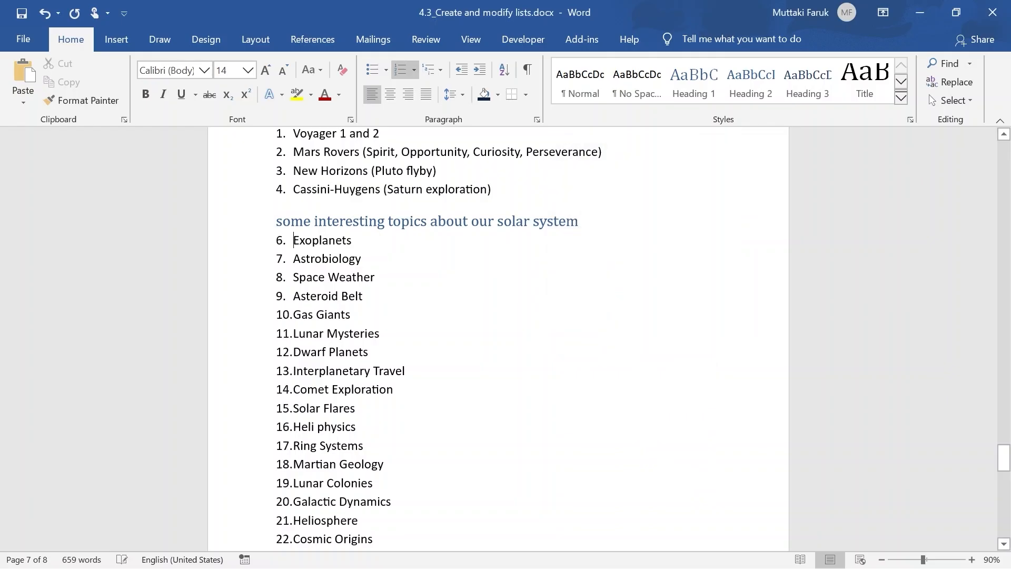
scroll(498, 337, down, 3)
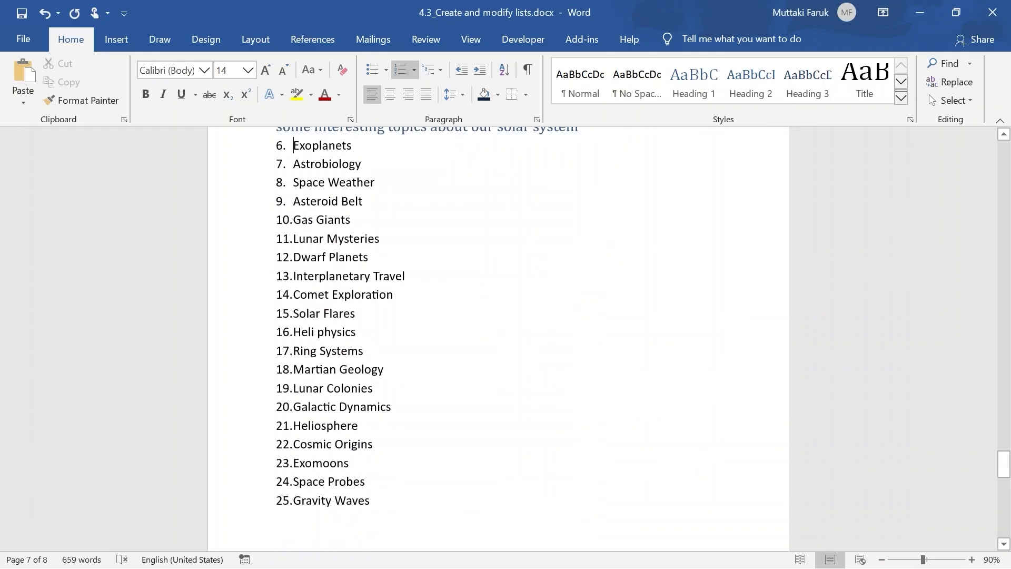
scroll(497, 337, up, 3)
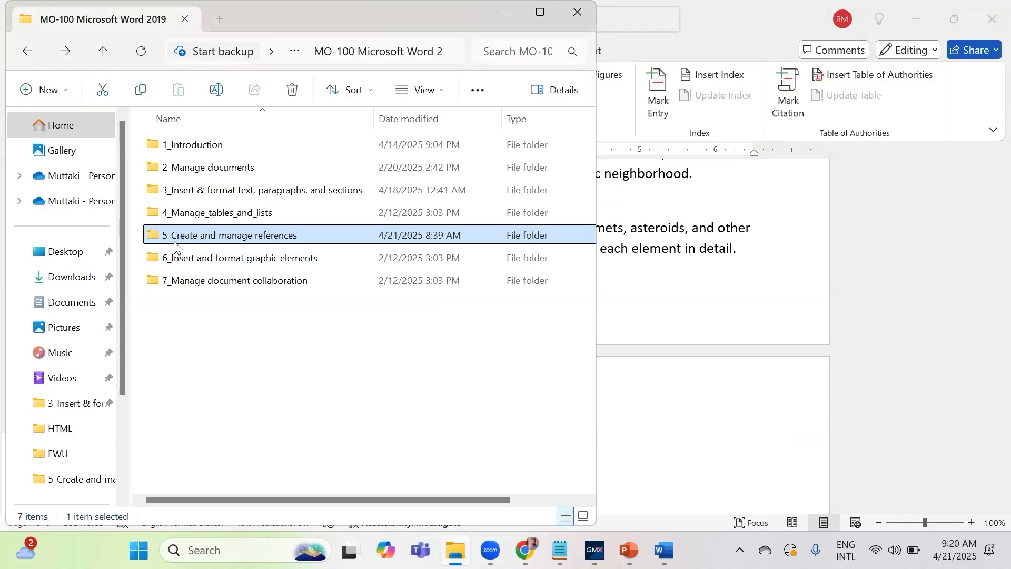
Open 5.1_manage reference elements.docx from the 5_Create and manage references folder in Word and go to its title
double_click(247, 238)
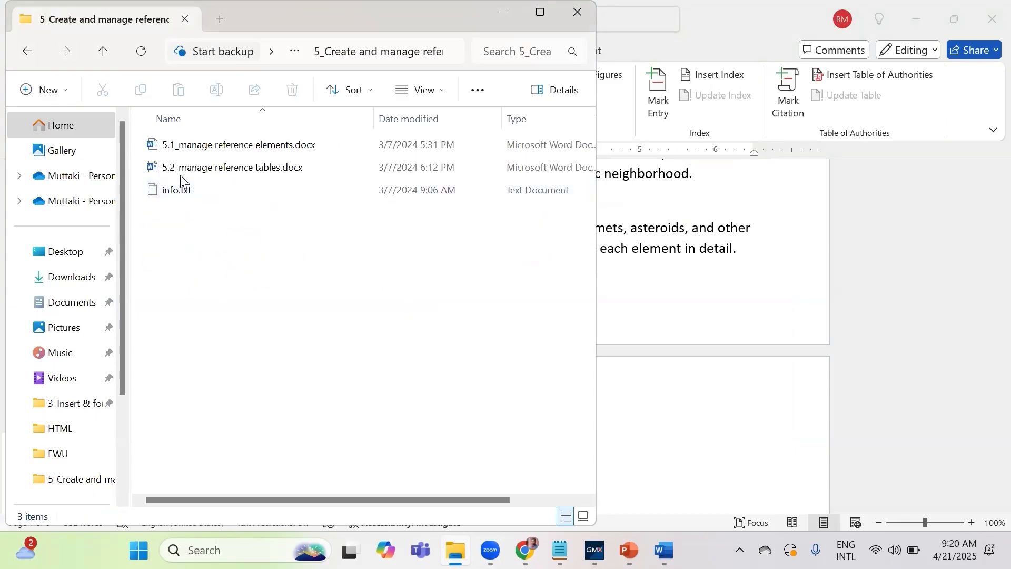
click(263, 149)
double_click(262, 148)
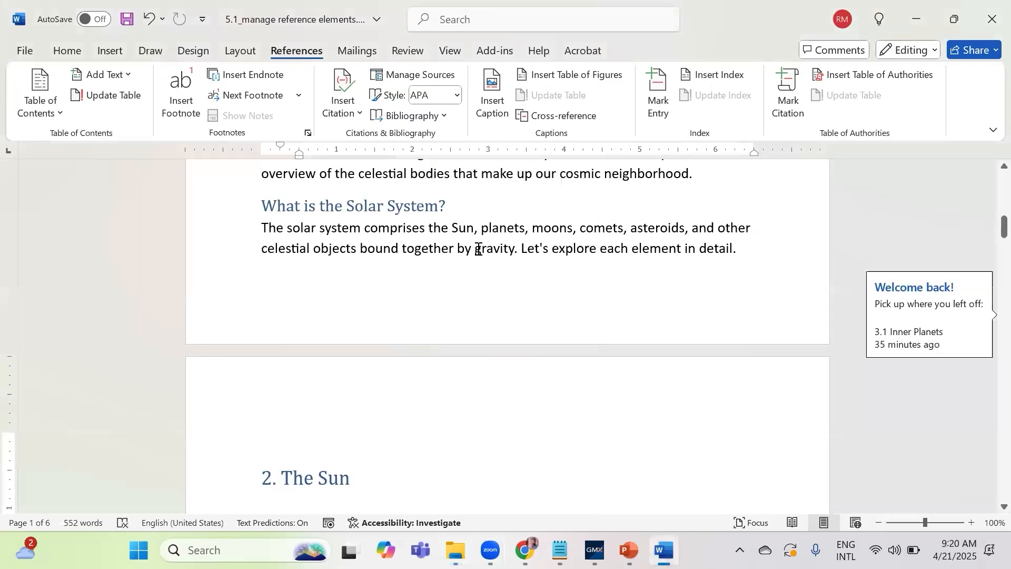
scroll(478, 249, up, 10)
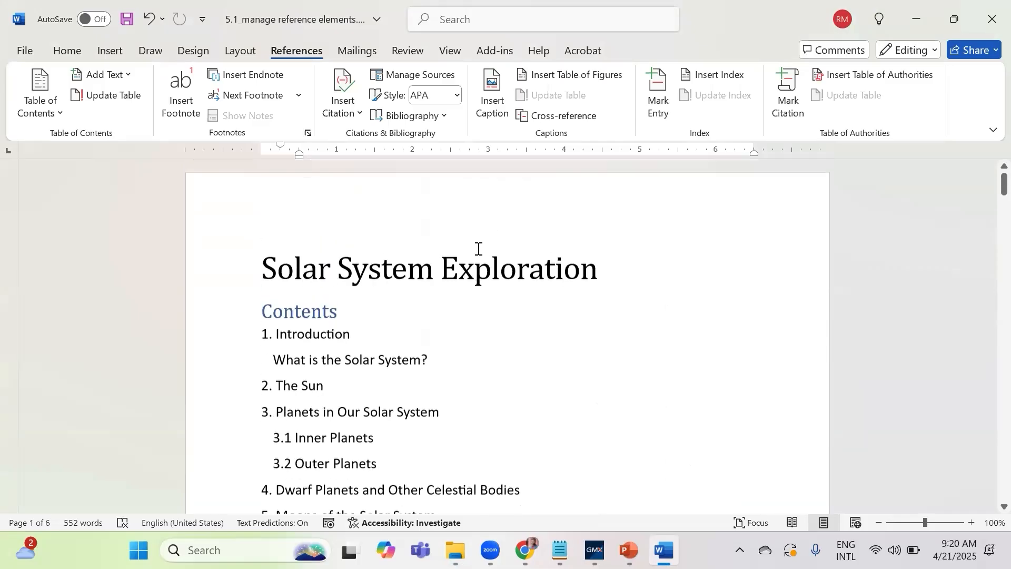
Insert a footnote after the Sun's "Diameter: 1.4 million kilometers" bullet with the text "109 times of Earth"
scroll(478, 249, down, 10)
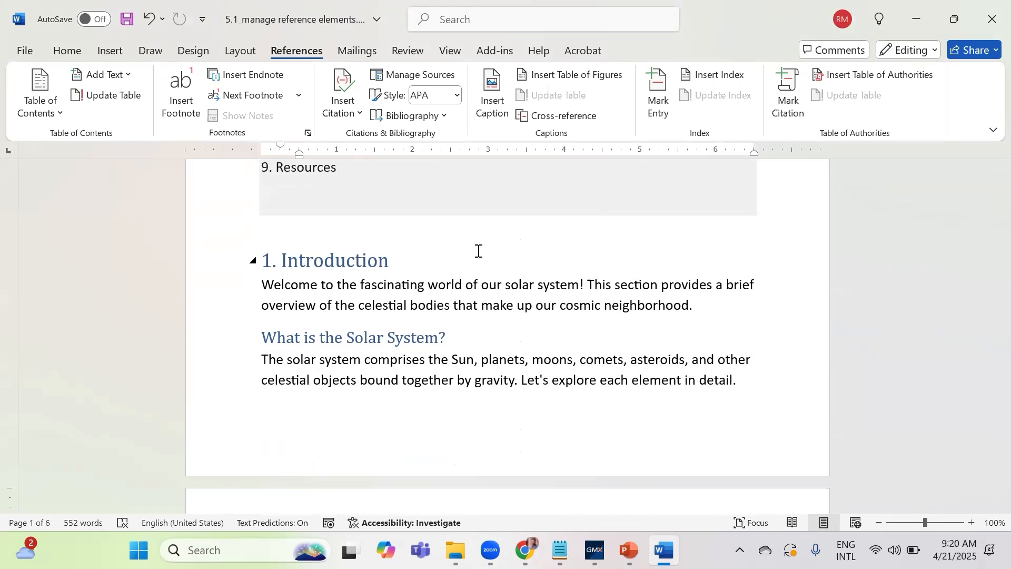
scroll(478, 251, down, 5)
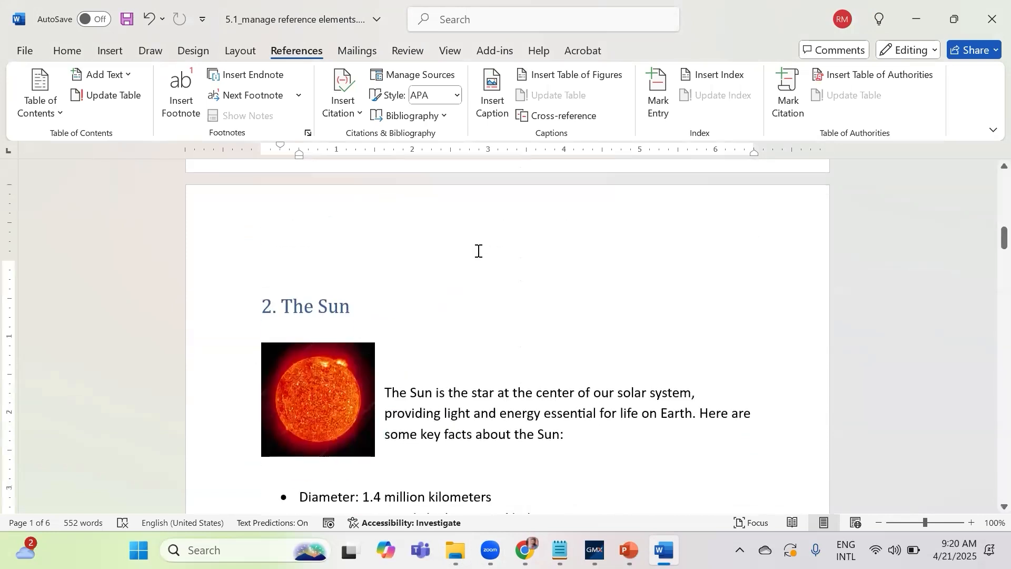
scroll(478, 252, down, 2)
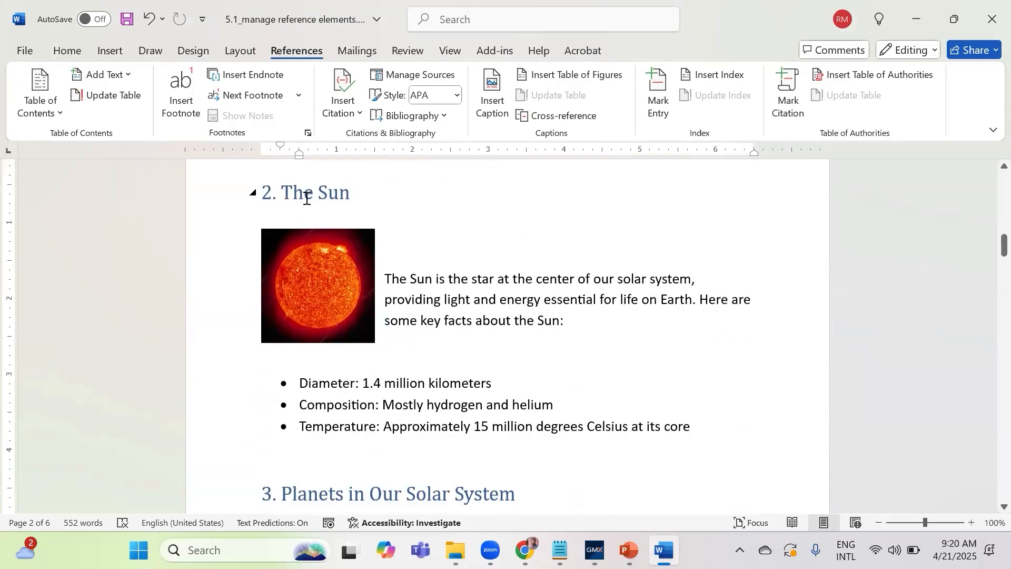
scroll(397, 266, down, 1)
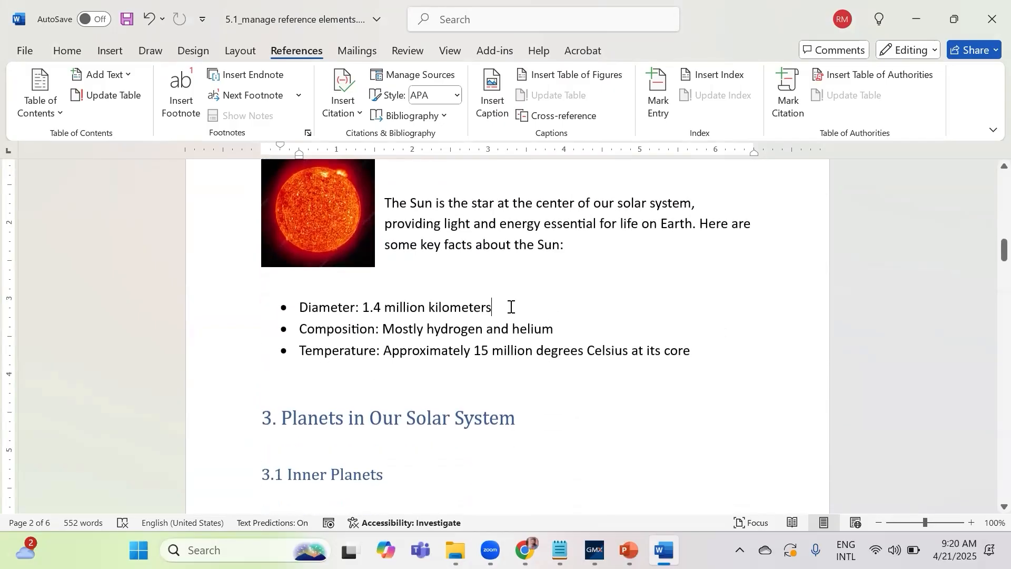
scroll(453, 316, down, 1)
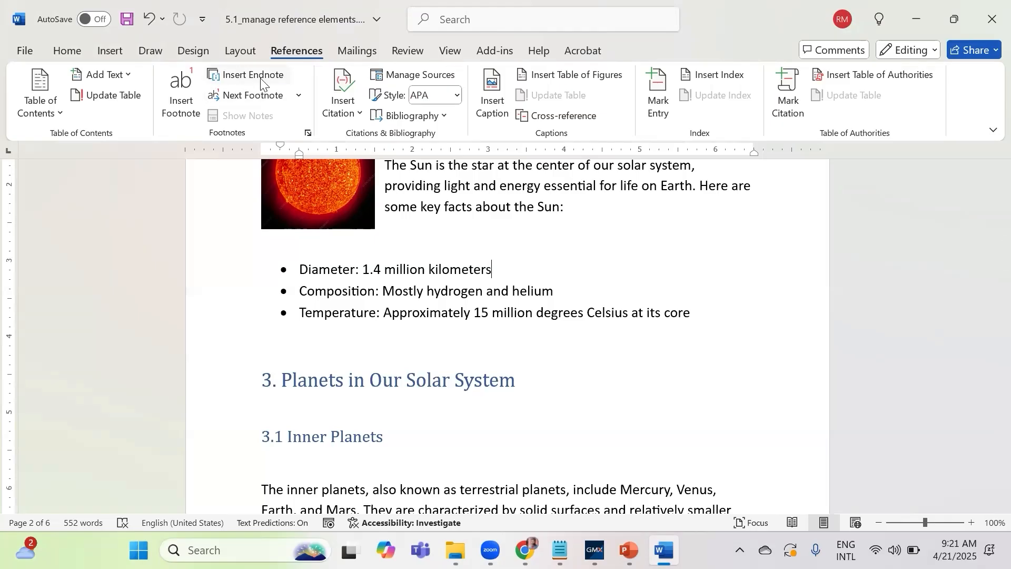
click(62, 54)
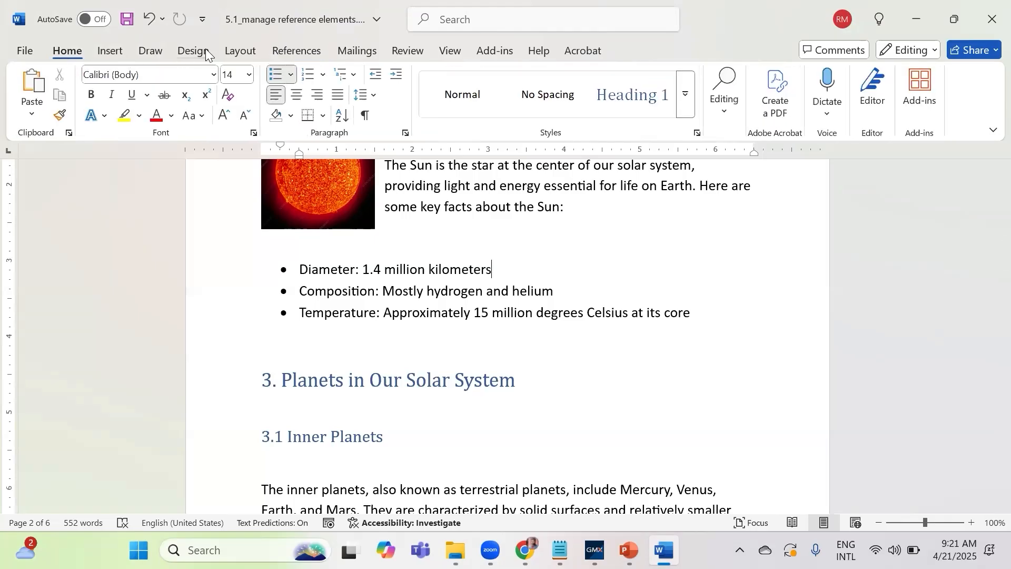
click(289, 49)
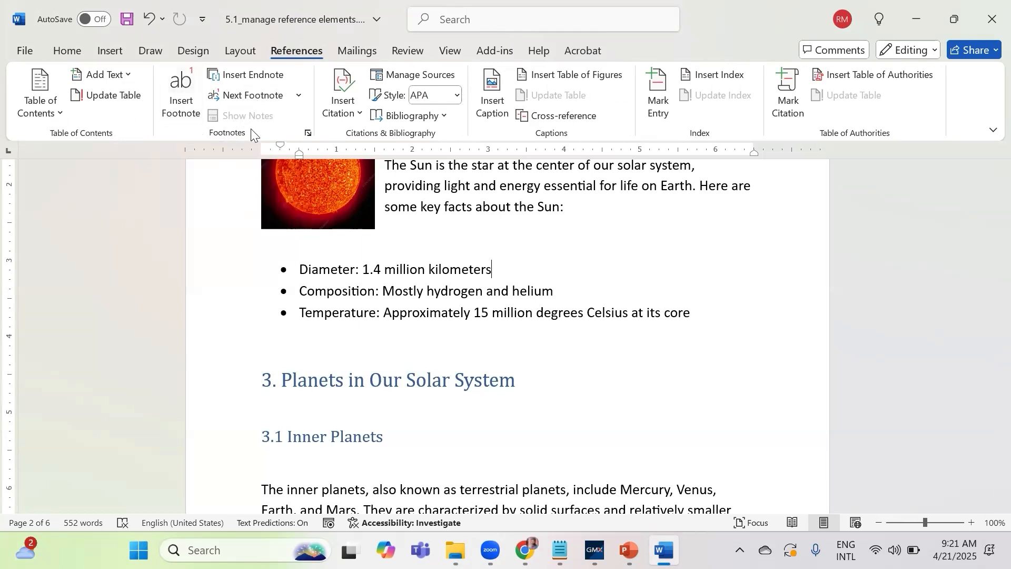
click(182, 105)
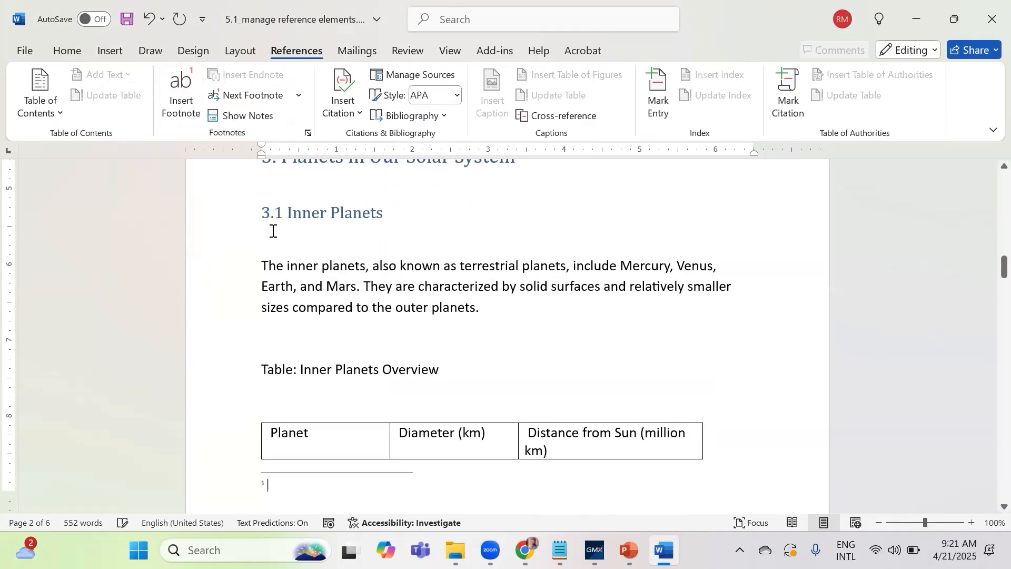
scroll(361, 310, down, 2)
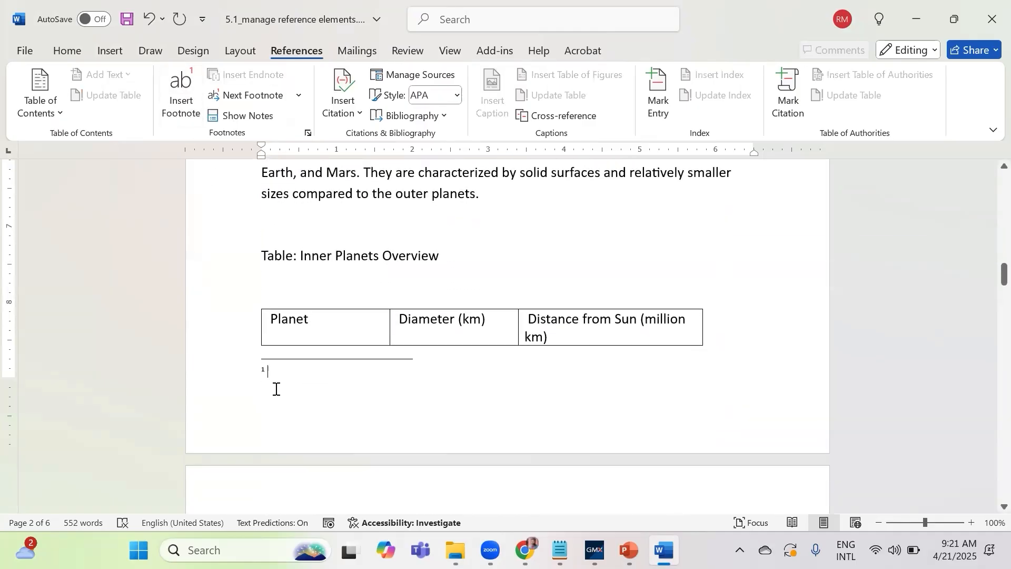
text(109)
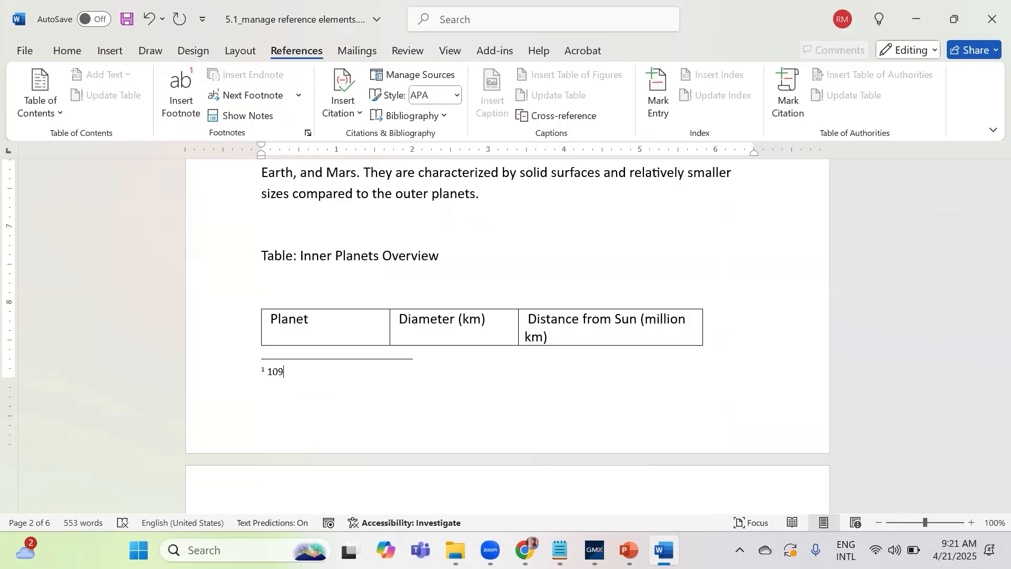
text( times of Earth)
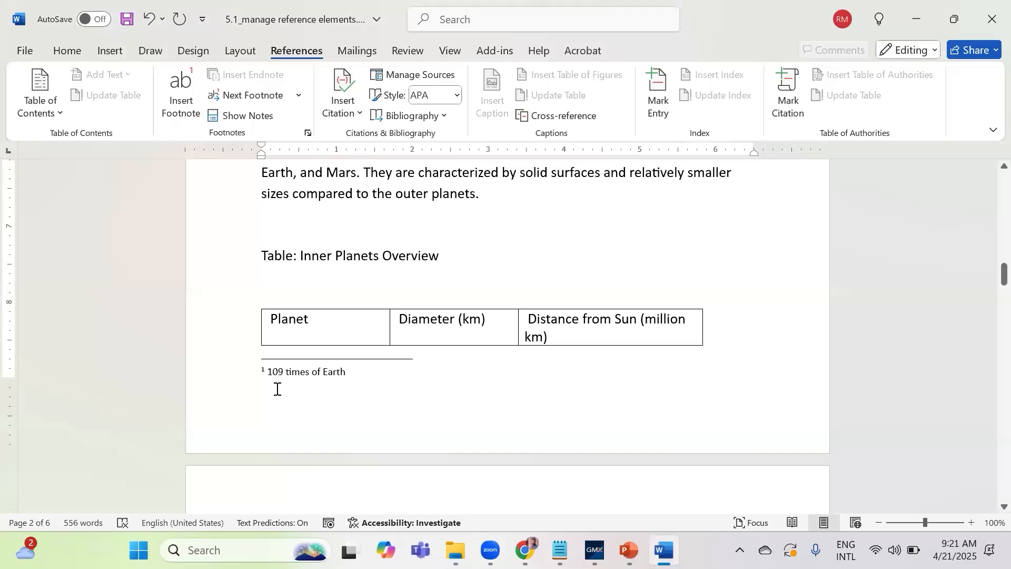
Place the insertion point directly after "dwarf planets" in the first sentence of section 4, Dwarf Planets and Other Celestial Bodies
scroll(278, 382, up, 3)
scroll(278, 382, up, 3)
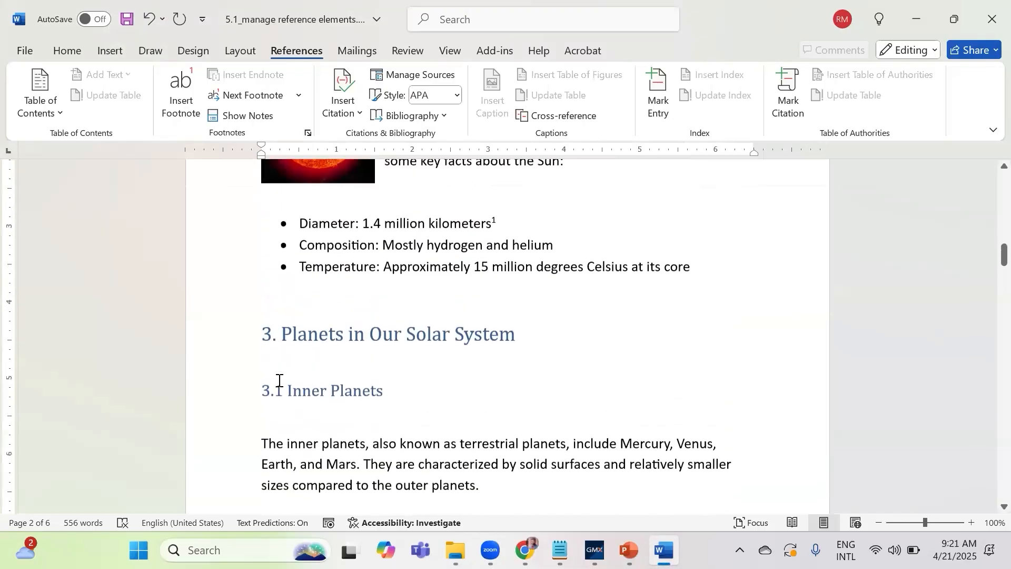
scroll(348, 320, down, 3)
scroll(348, 323, down, 12)
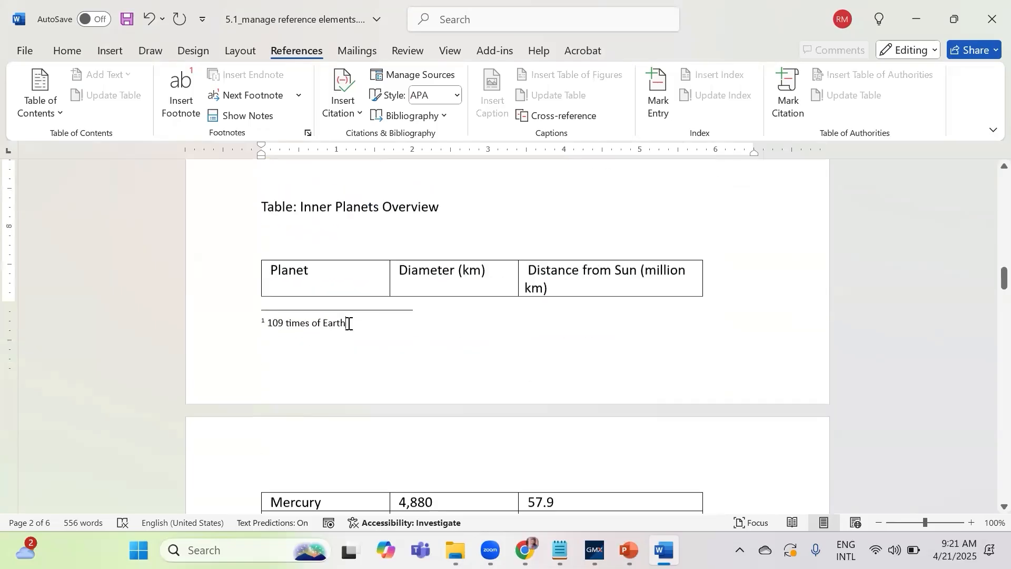
scroll(348, 325, down, 15)
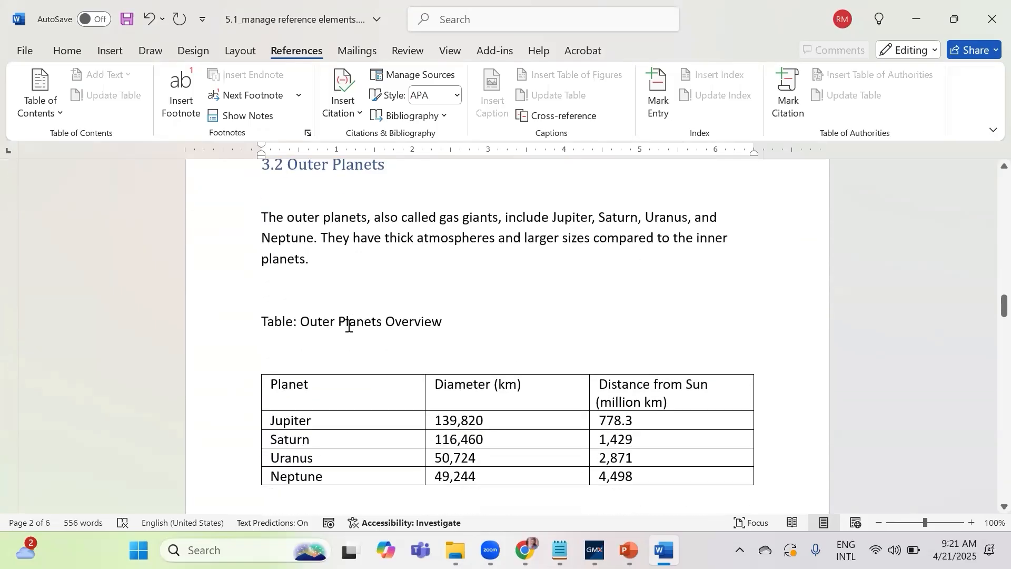
scroll(349, 326, up, 5)
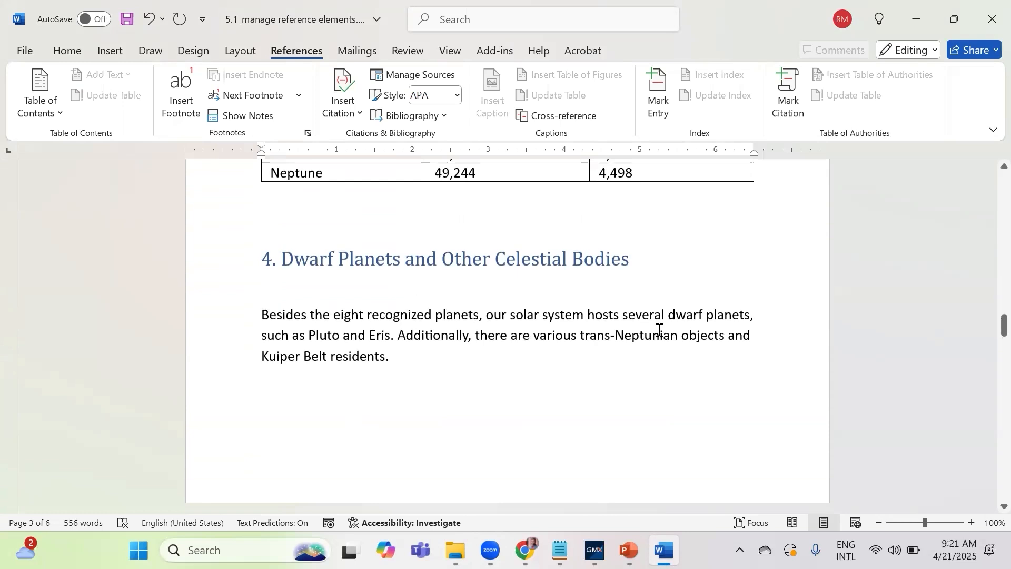
click(750, 314)
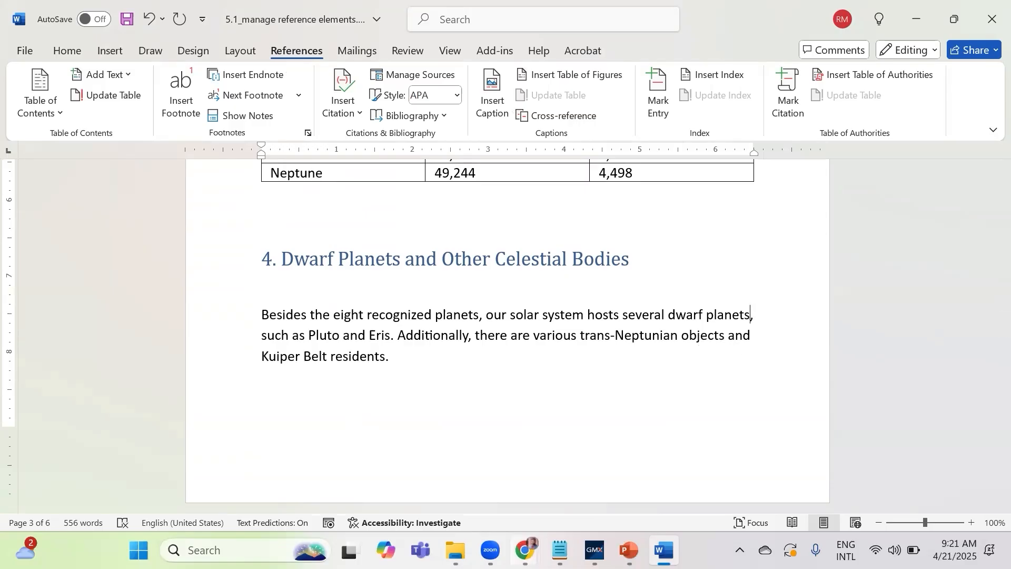
Switch to Chrome and copy the web address of the Wikipedia article Dwarf planet
mouse_move(525, 550)
click(695, 472)
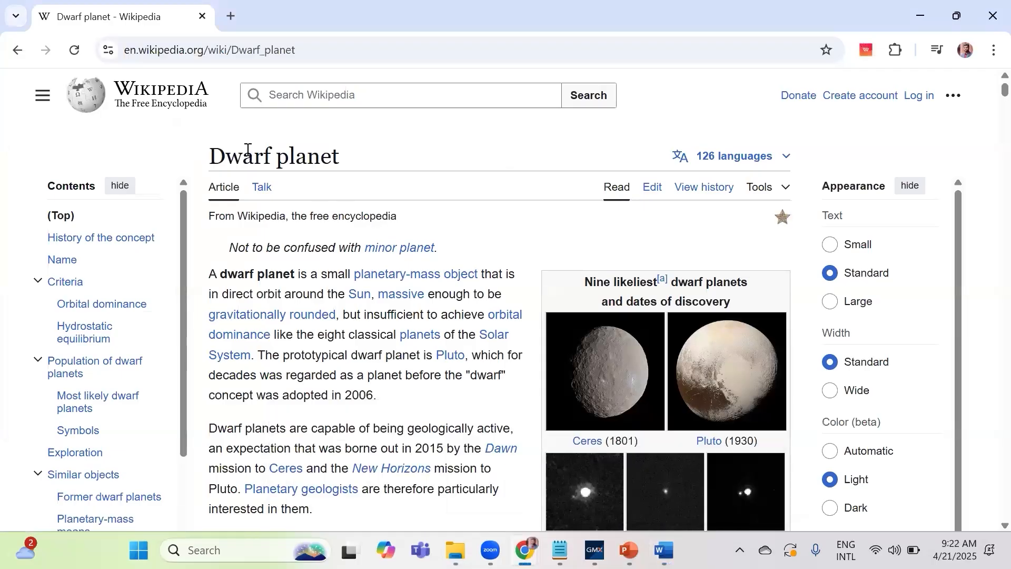
click(301, 54)
key(ctrl+c)
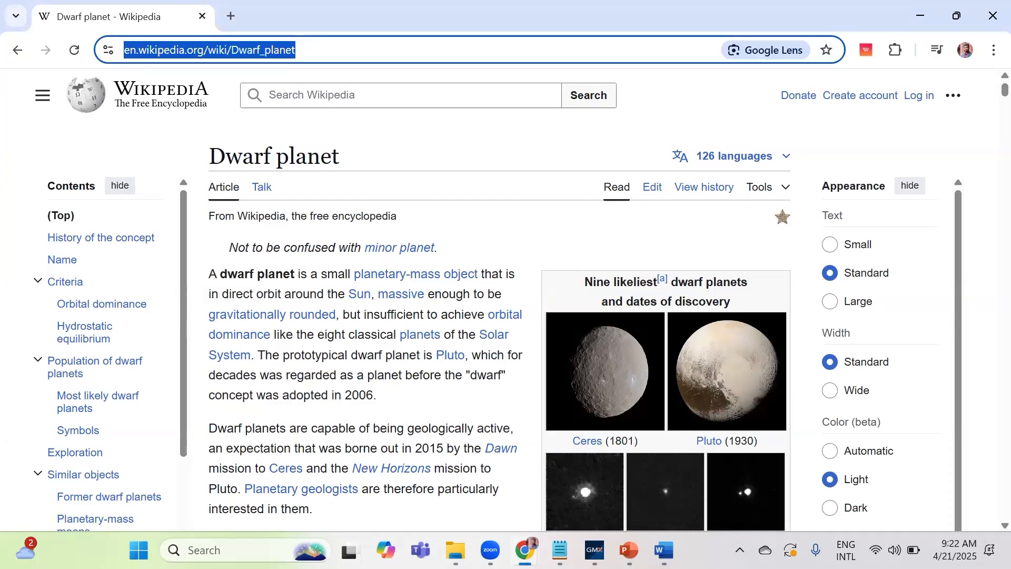
click(663, 550)
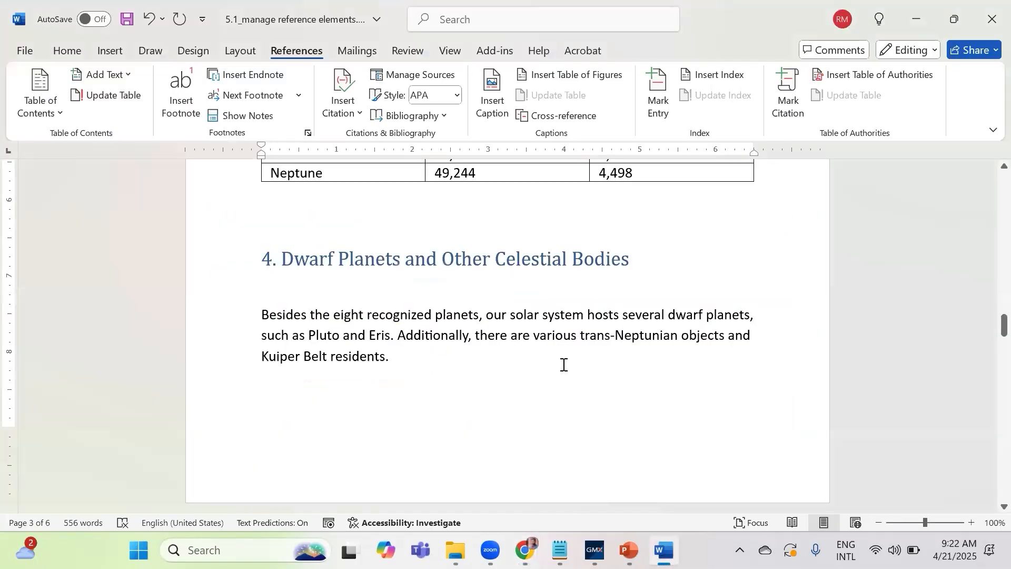
scroll(466, 347, down, 1)
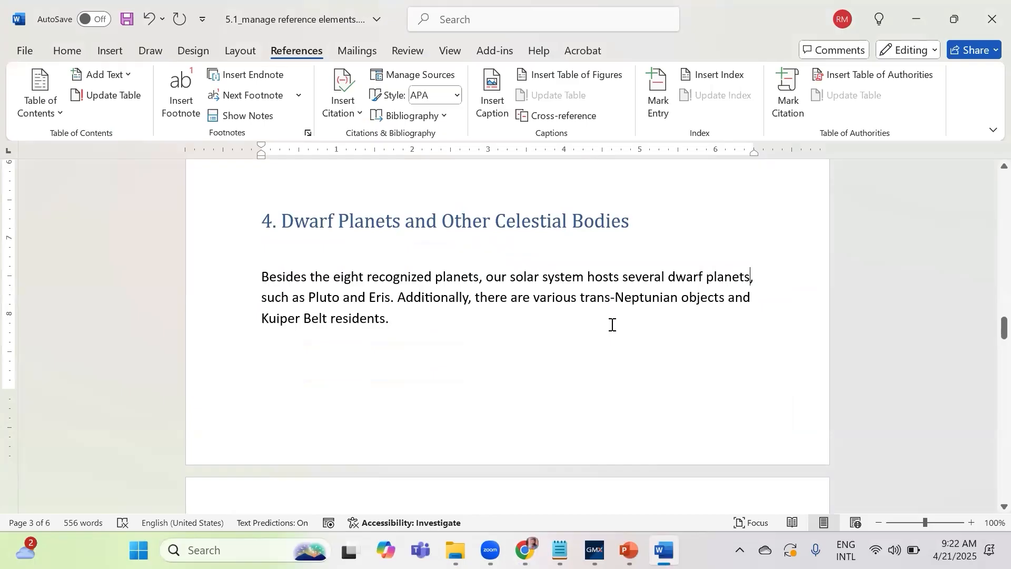
click(181, 97)
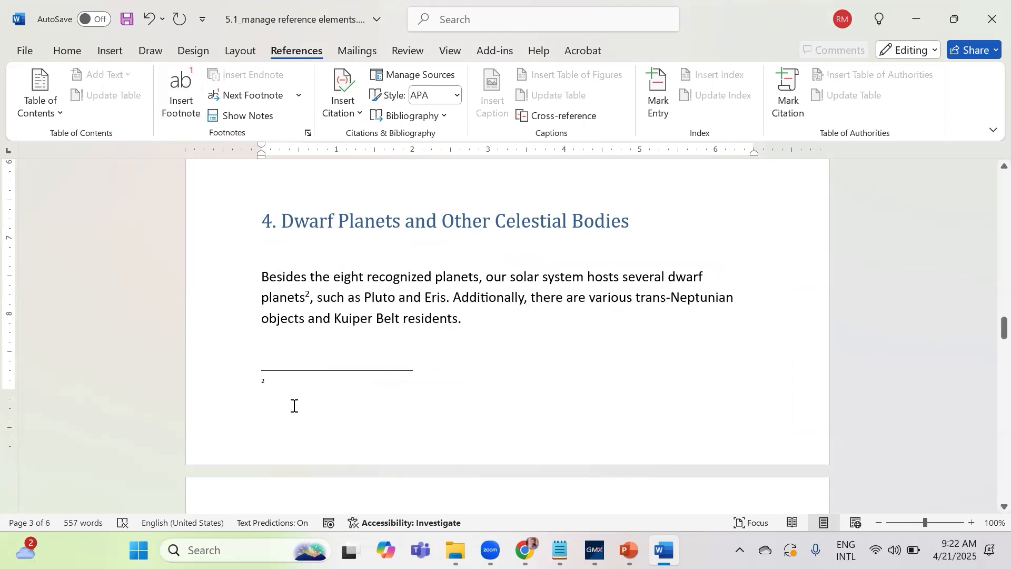
key(ctrl+v)
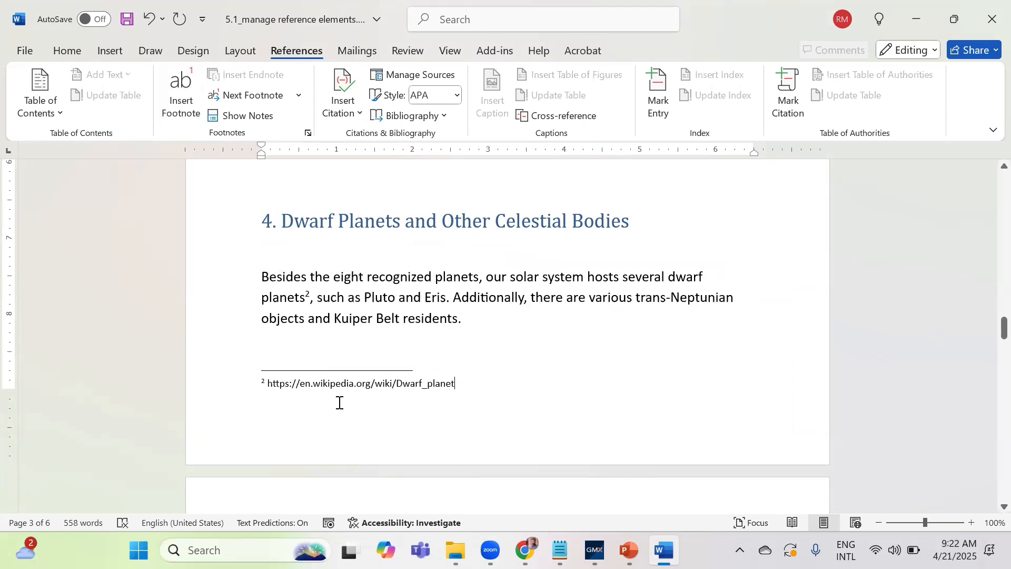
Review the Sun diameter footnote and the dwarf planets footnote on their pages, using Next Footnote to navigate
scroll(368, 398, up, 4)
scroll(369, 398, up, 15)
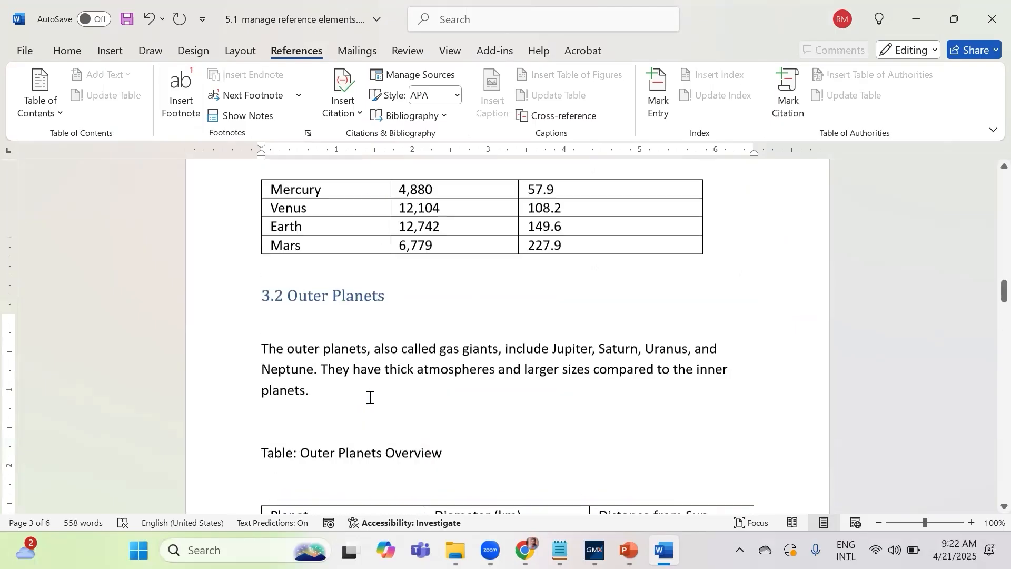
scroll(368, 373, up, 4)
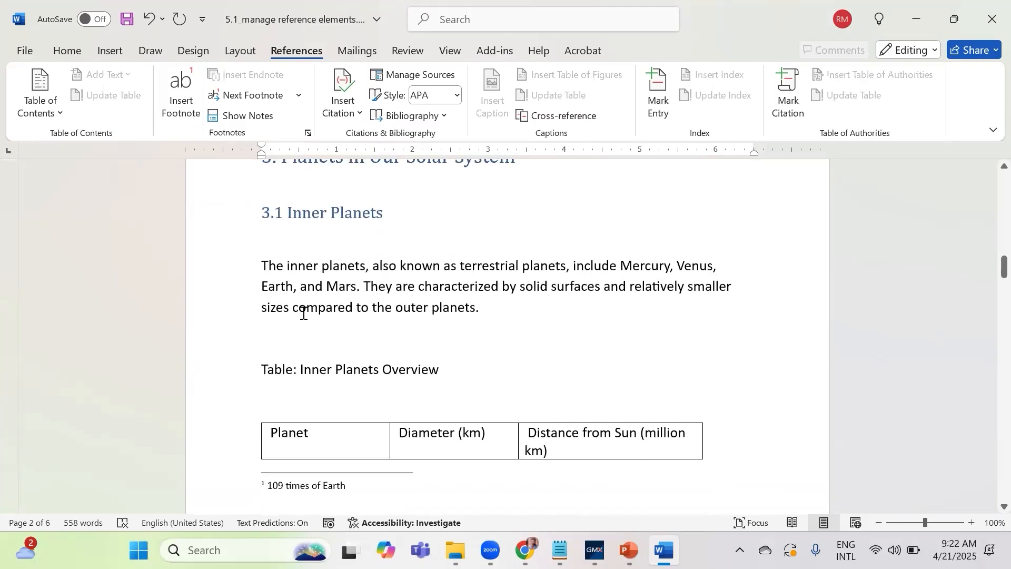
scroll(300, 316, down, 1)
scroll(301, 321, up, 3)
scroll(301, 321, down, 5)
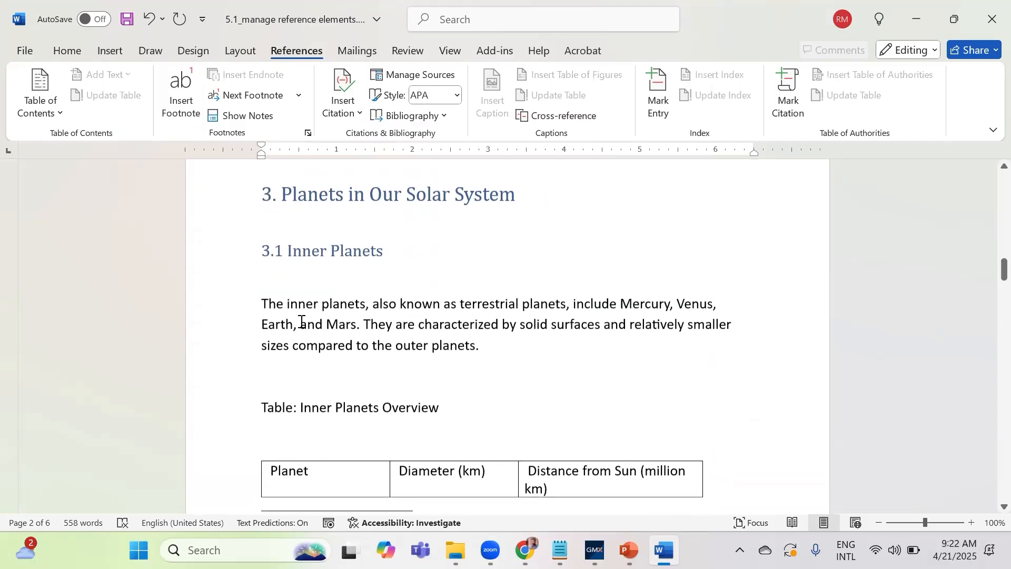
click(289, 373)
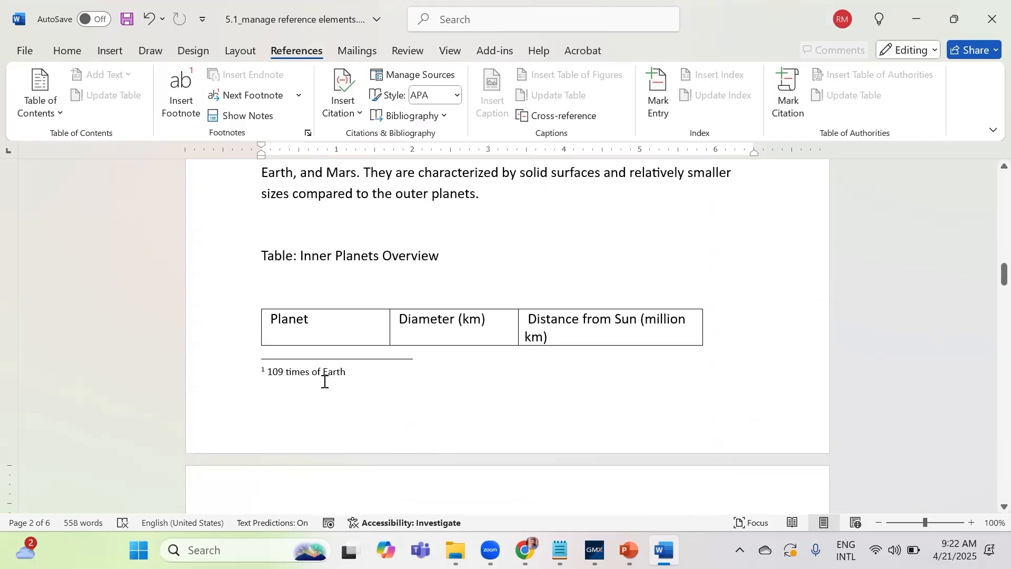
scroll(302, 384, down, 10)
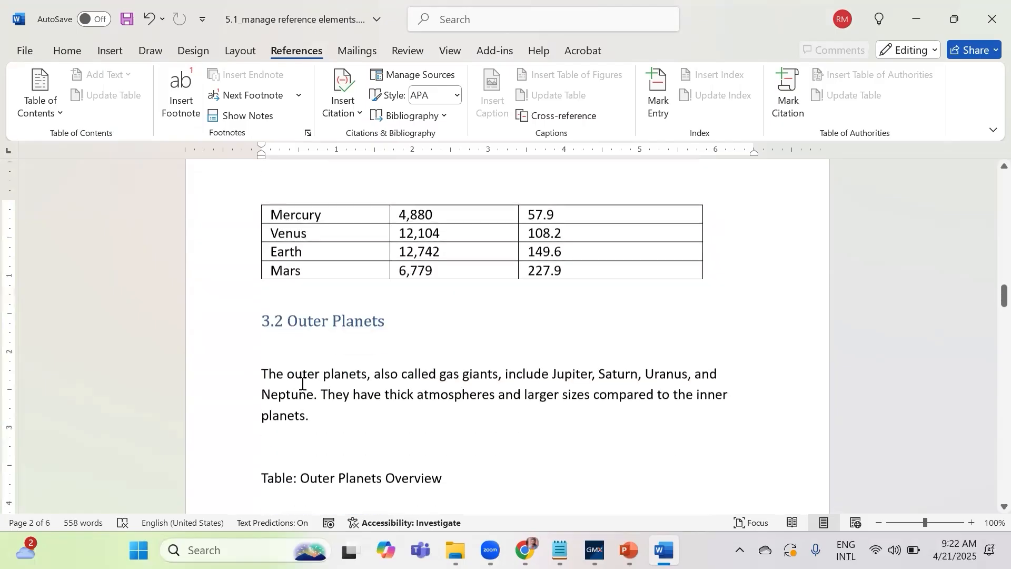
scroll(489, 378, down, 8)
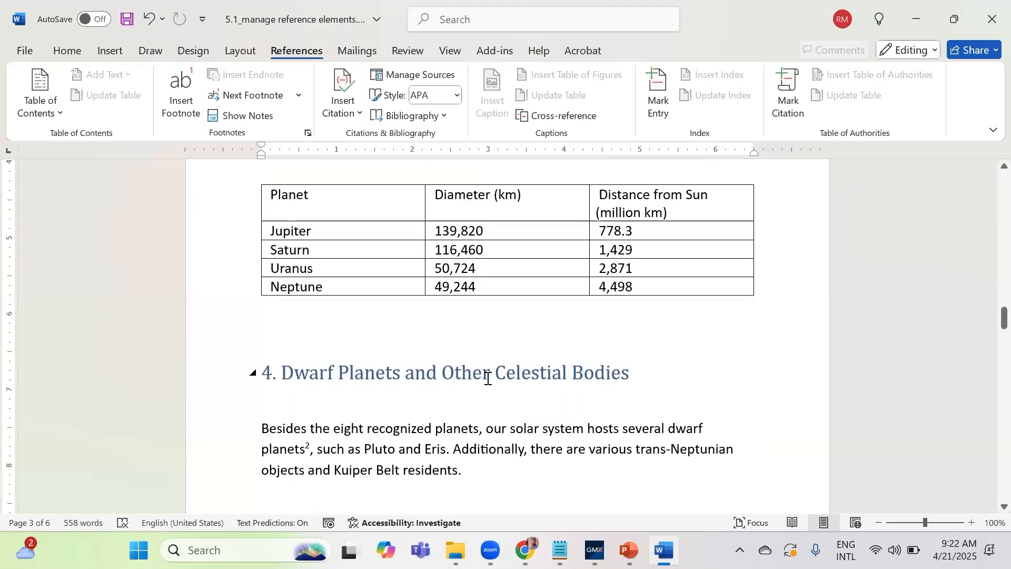
scroll(474, 380, up, 3)
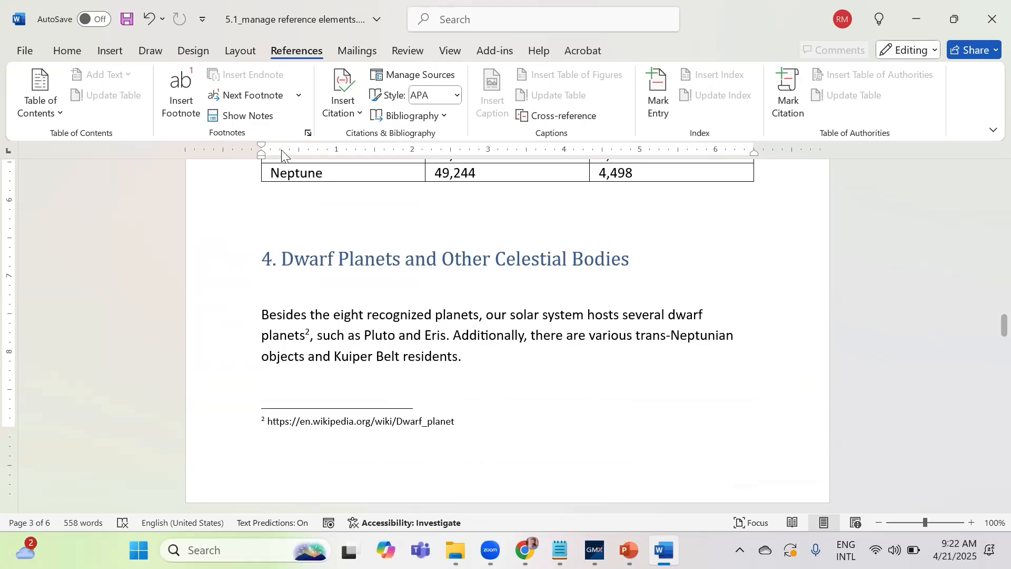
click(247, 98)
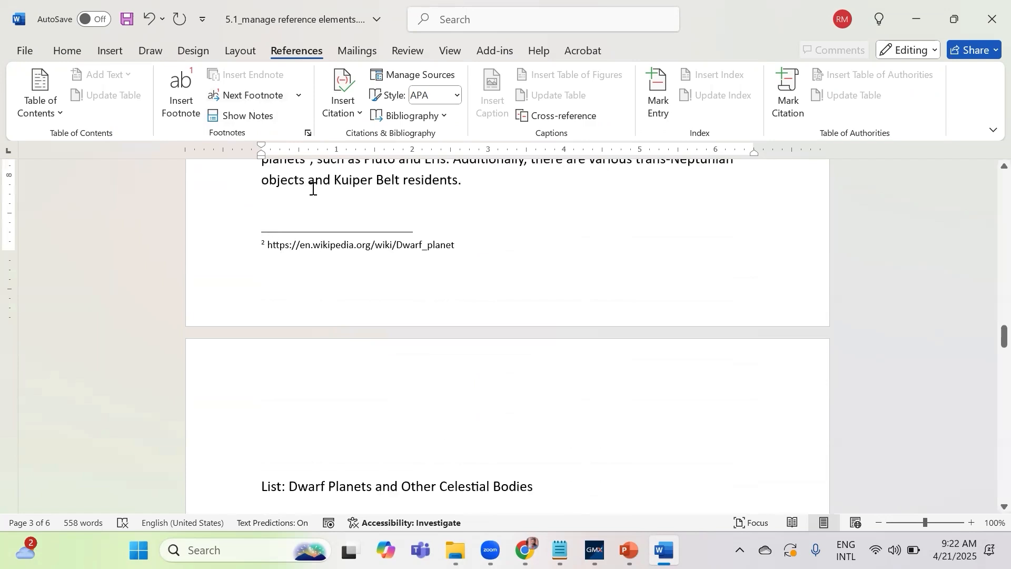
Set the footnotes' location to Bottom of page and their number format to a, b, c, … for the whole document
click(308, 133)
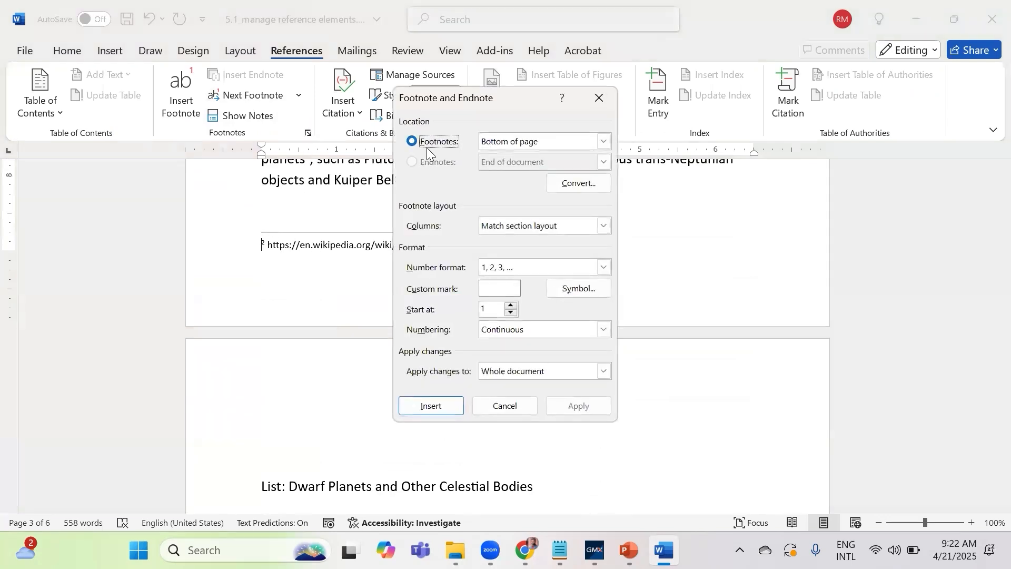
click(604, 141)
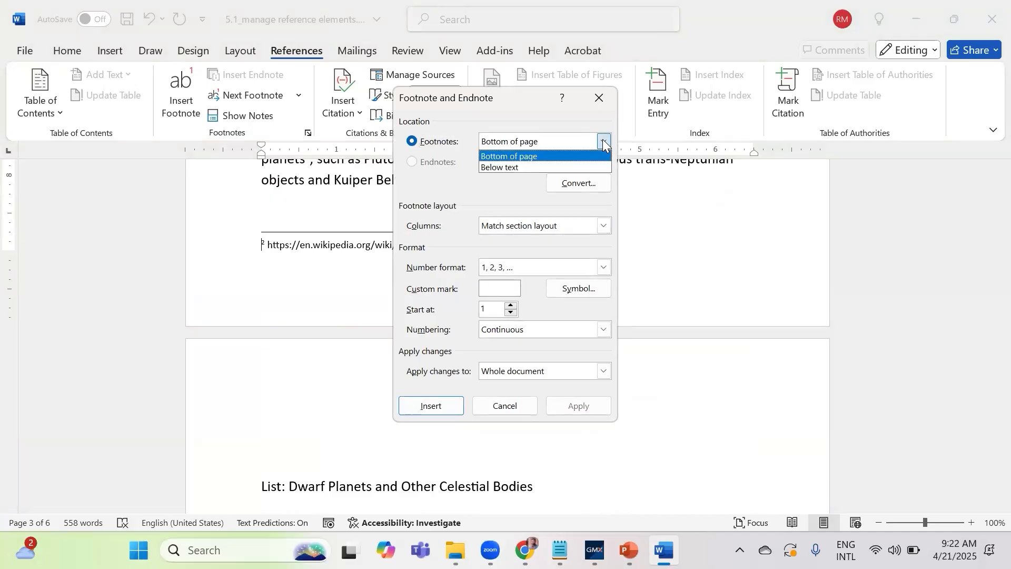
click(521, 157)
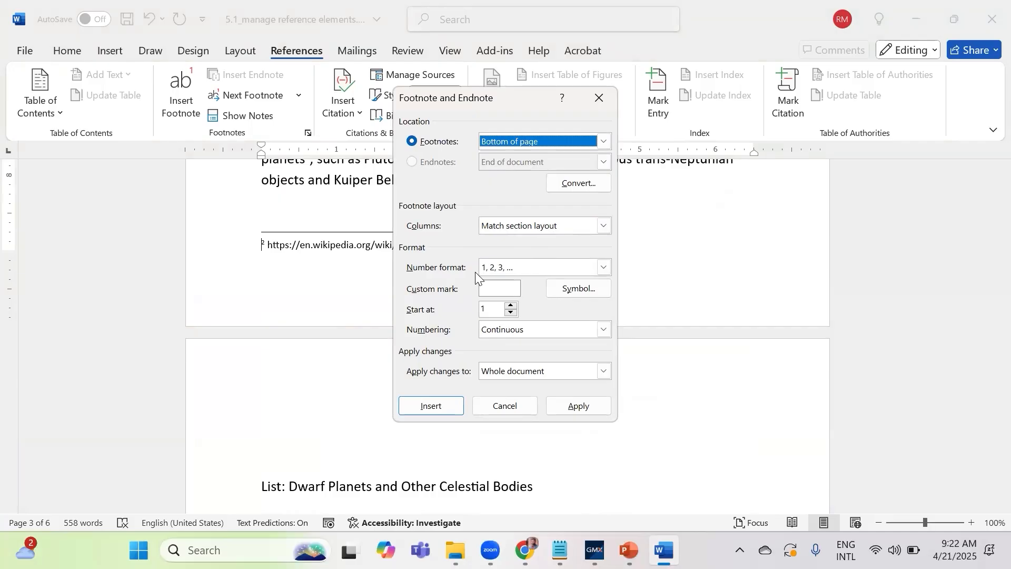
click(603, 268)
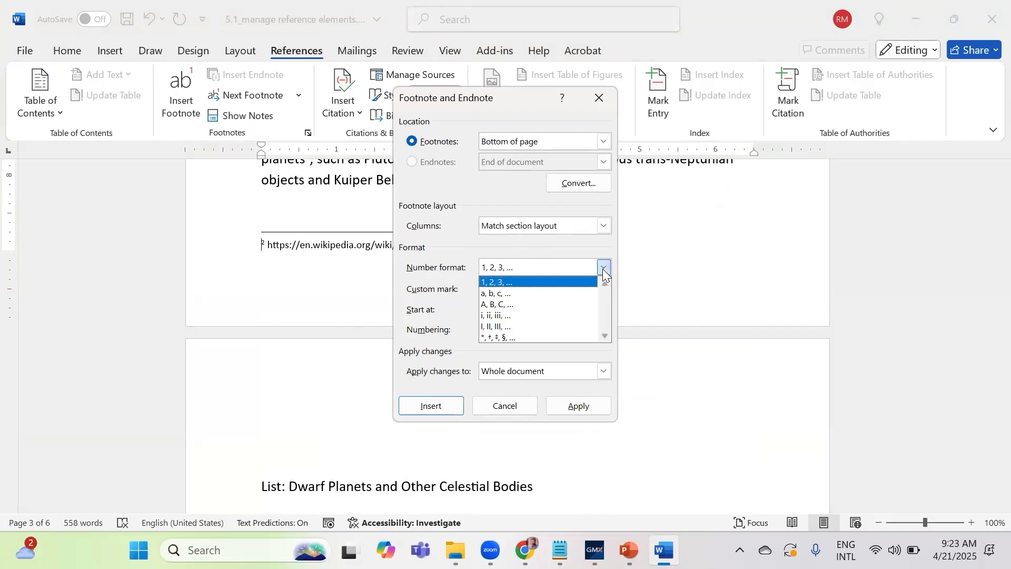
click(503, 292)
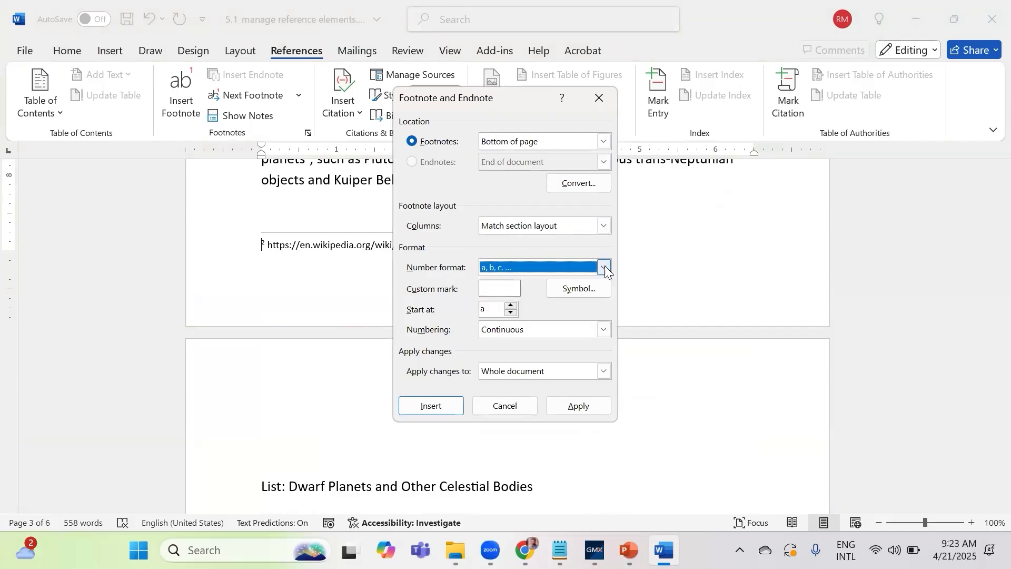
click(605, 268)
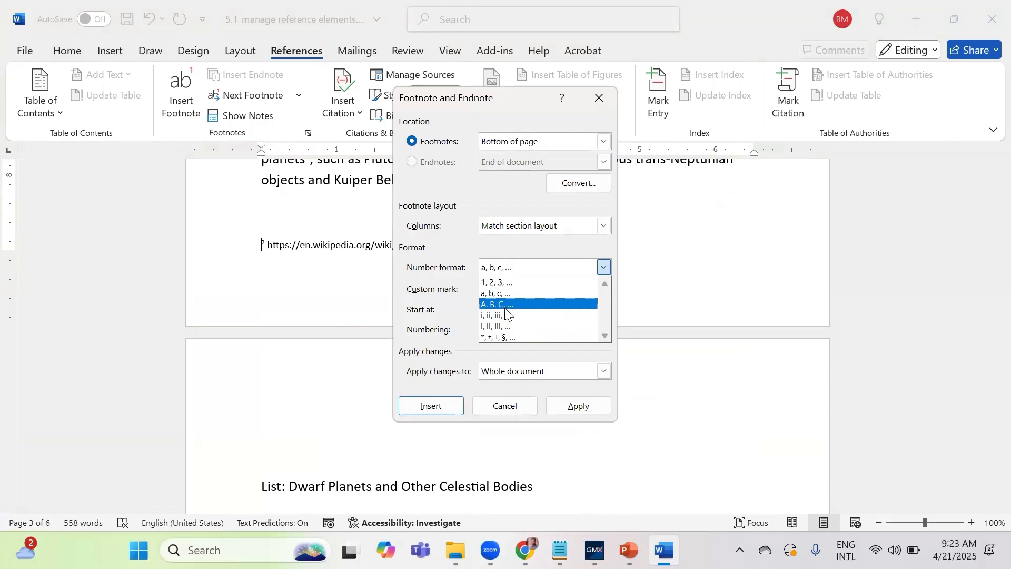
click(504, 293)
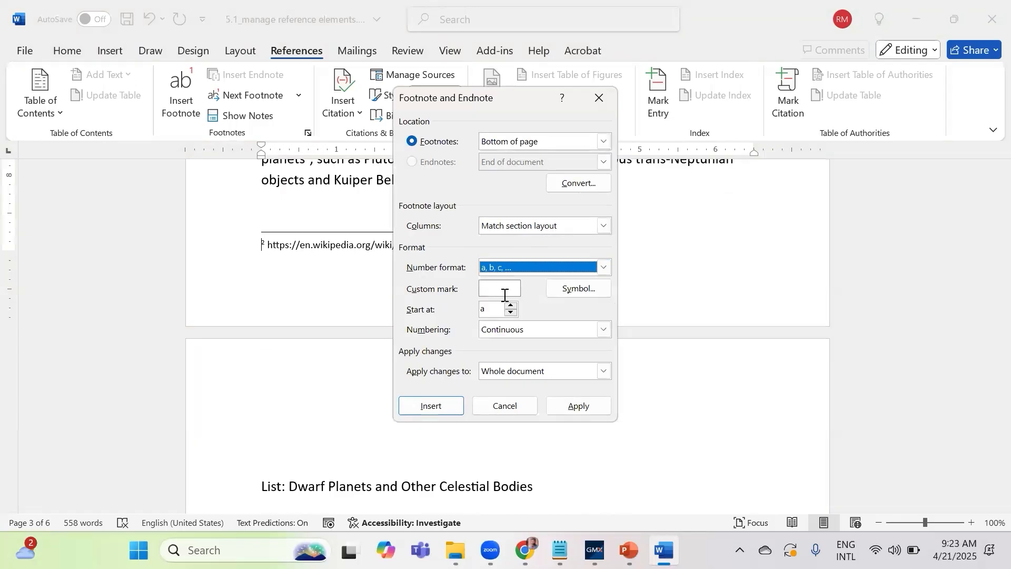
click(579, 406)
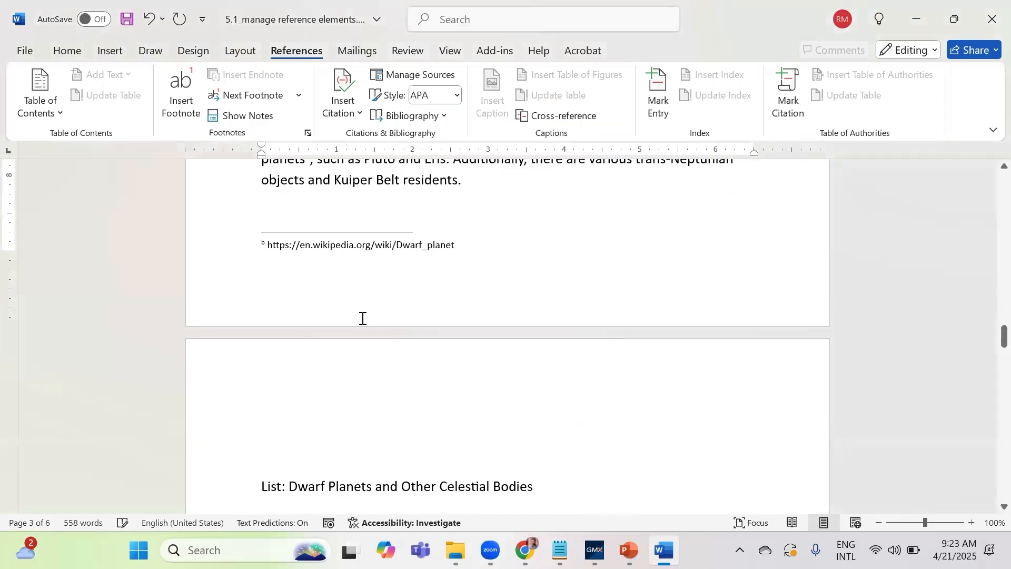
Convert all footnotes in the document to endnotes
scroll(362, 318, up, 10)
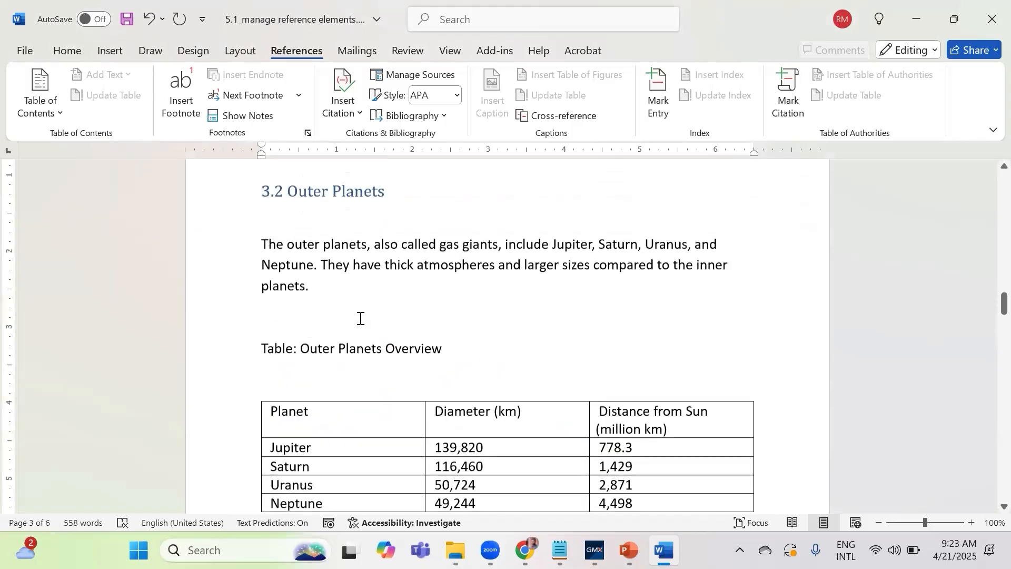
scroll(360, 318, up, 8)
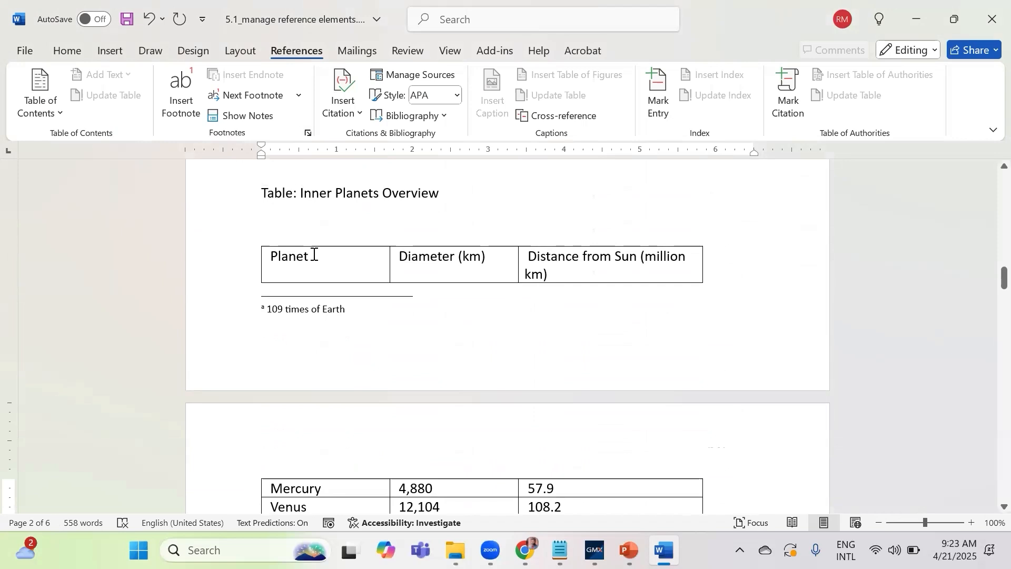
scroll(309, 251, up, 4)
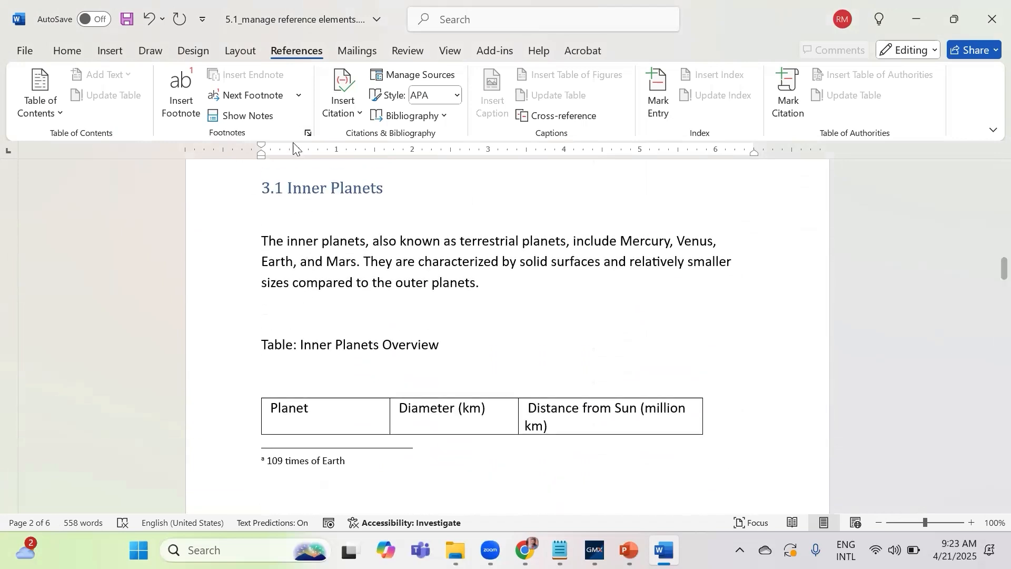
click(308, 133)
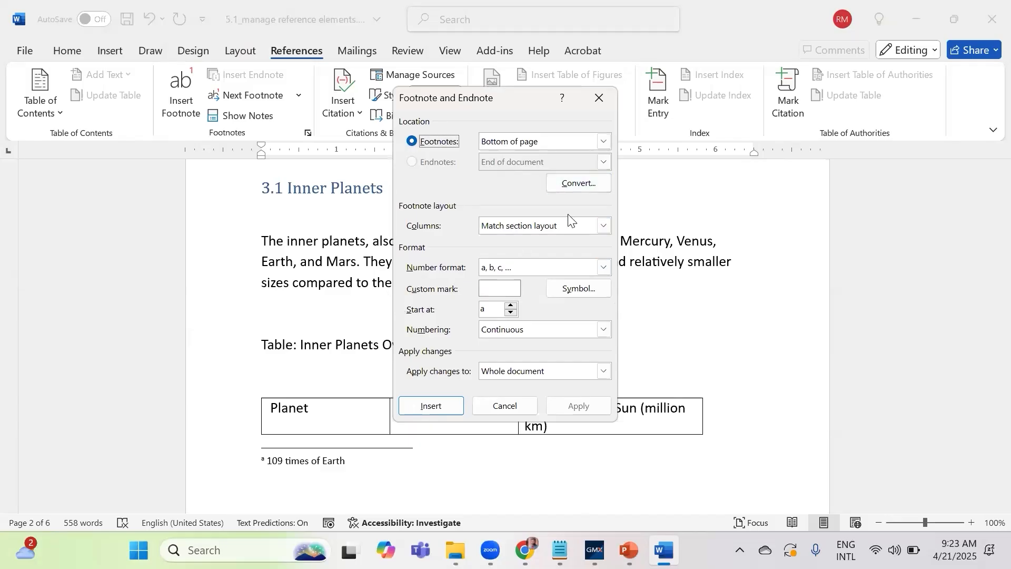
click(567, 184)
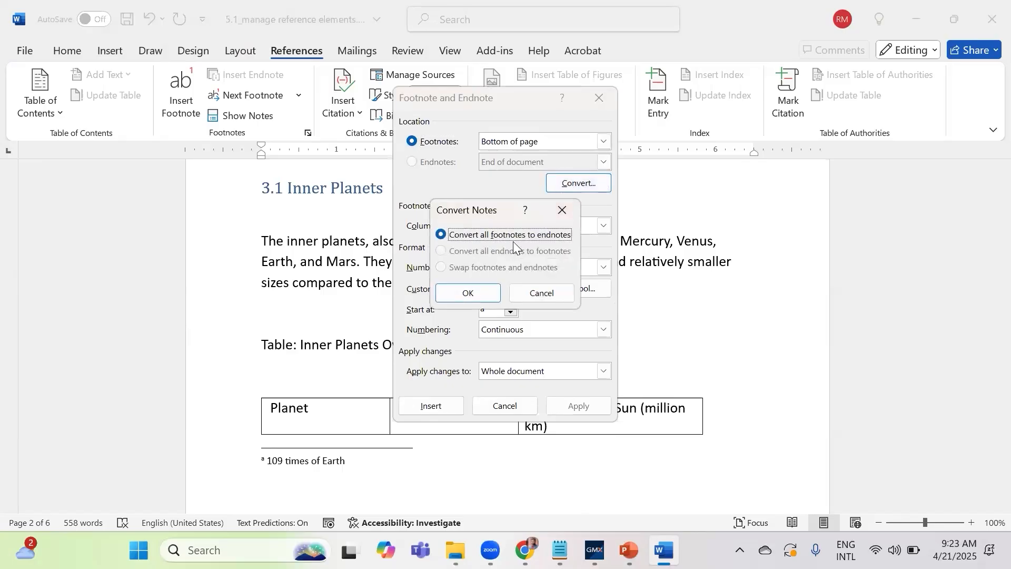
click(484, 290)
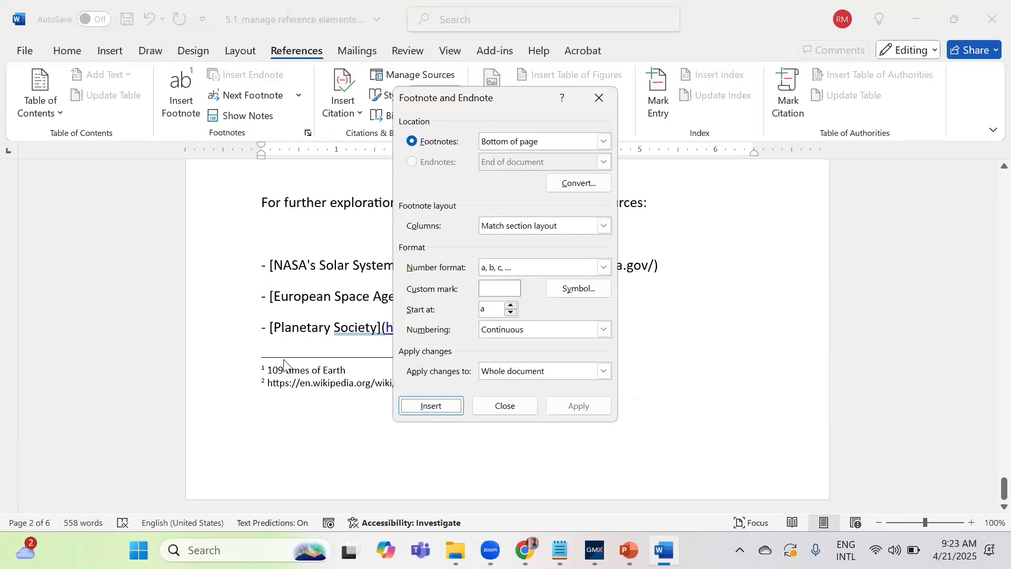
click(523, 401)
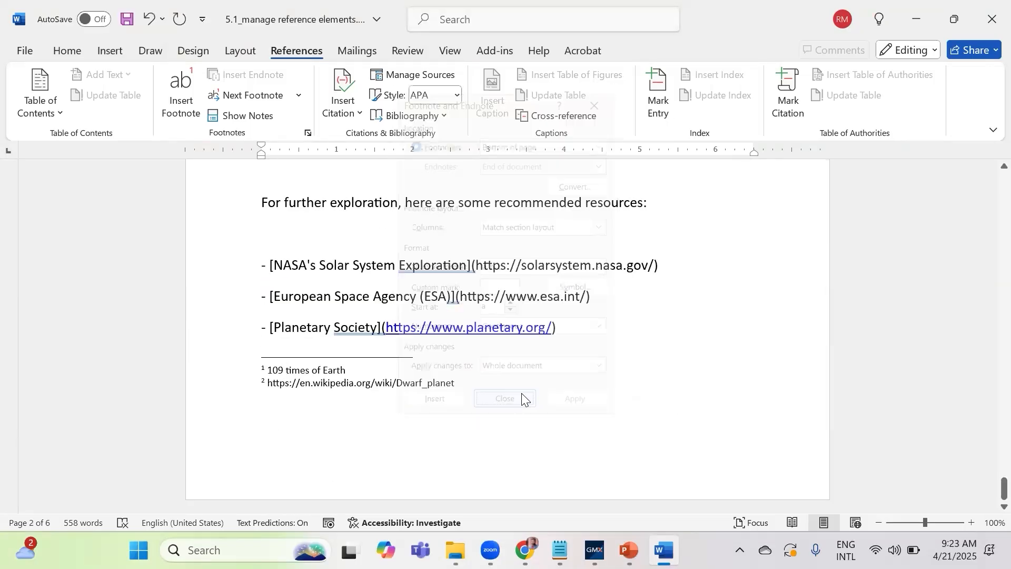
Insert another endnote in the body of the document and enter vTutor as its text
drag(1003, 487, 986, 502)
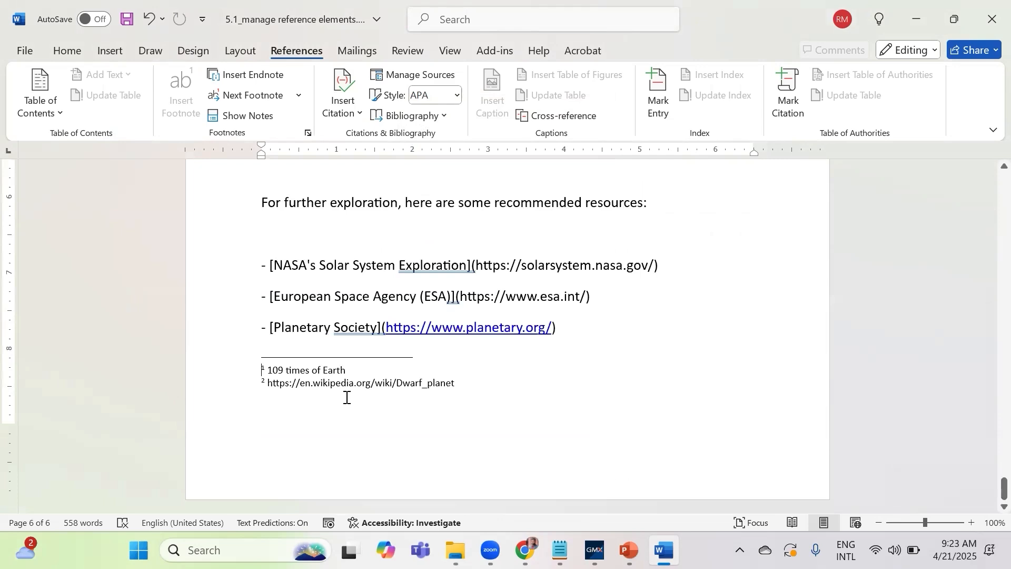
scroll(346, 398, up, 10)
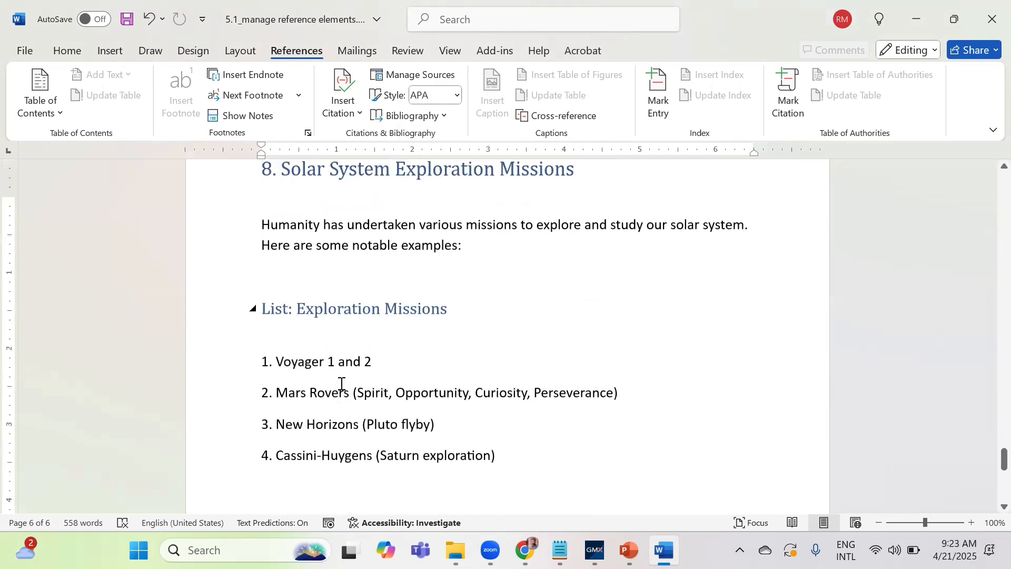
scroll(346, 362, down, 3)
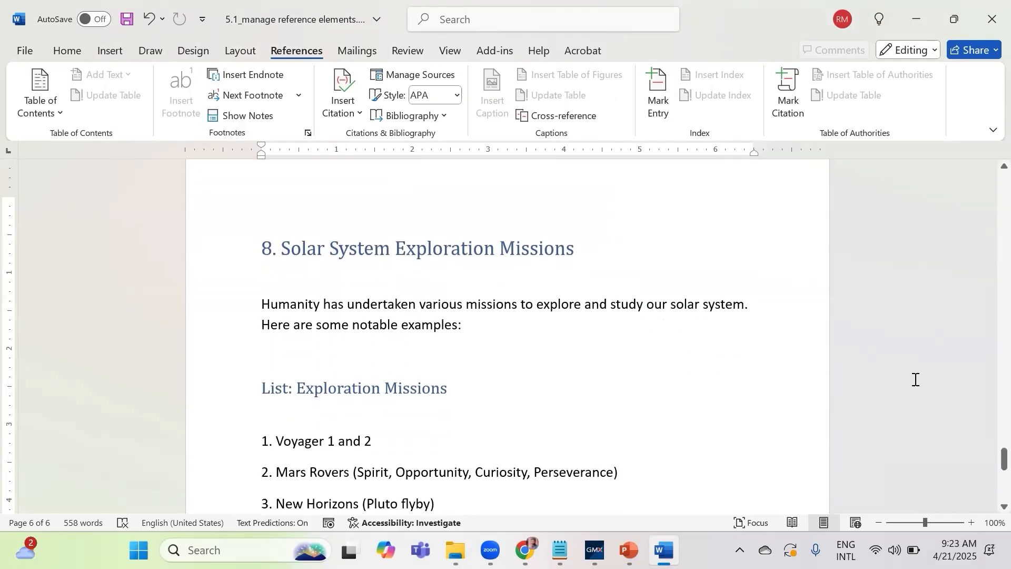
drag(1003, 466, 969, 443)
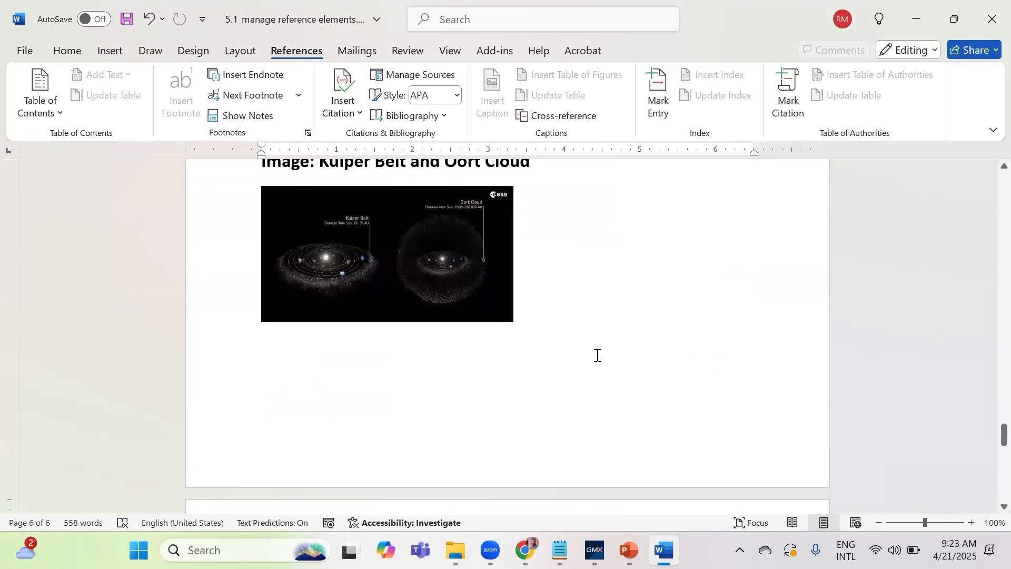
scroll(529, 311, up, 15)
scroll(485, 343, down, 2)
scroll(487, 345, up, 12)
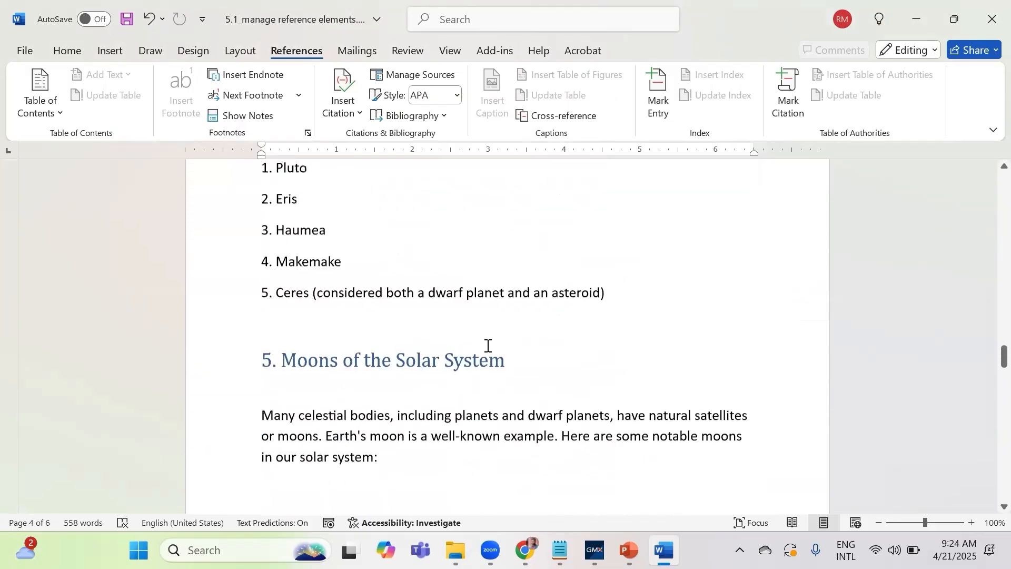
scroll(447, 293, up, 2)
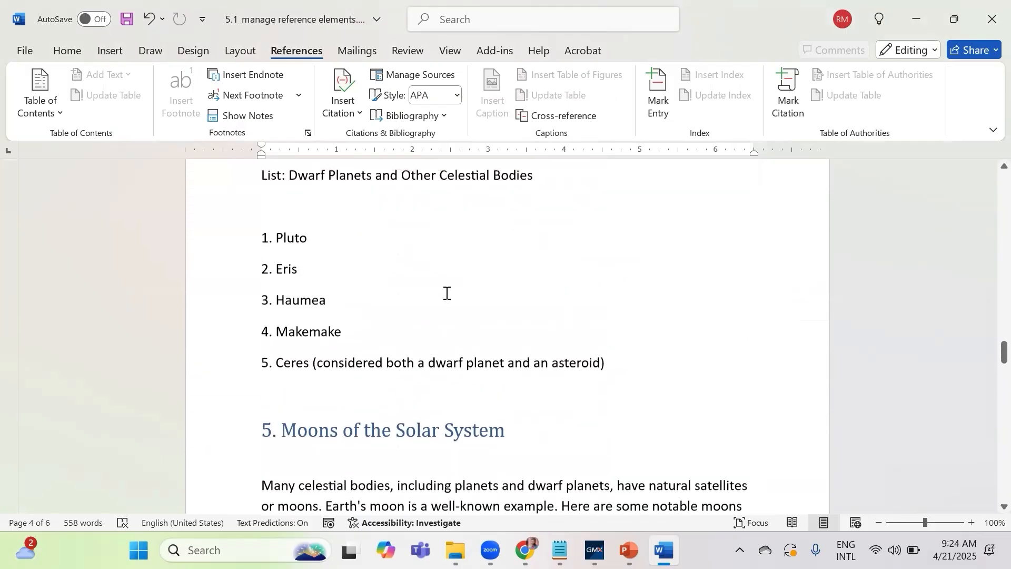
click(566, 288)
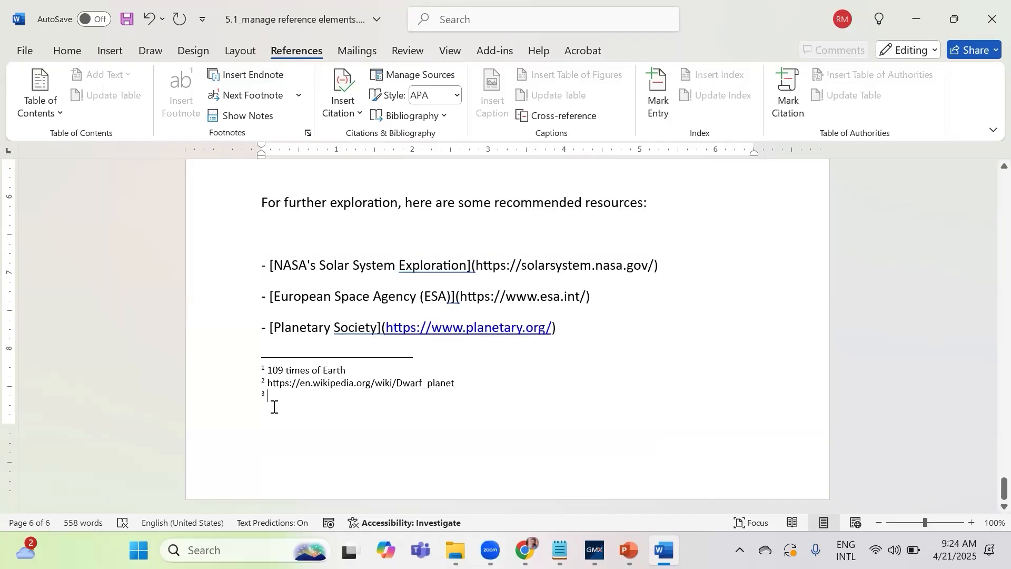
text(v)
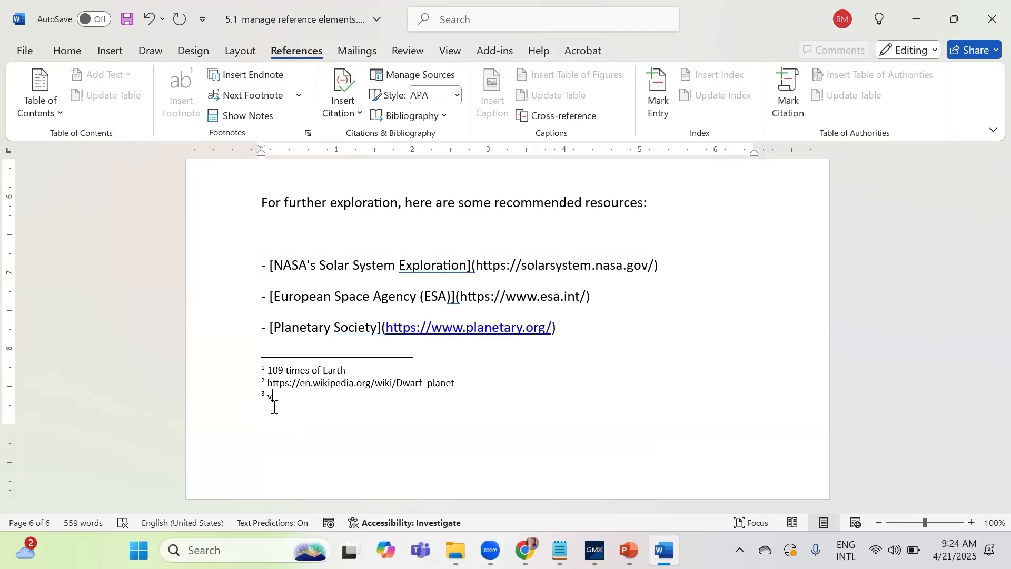
text(Tutor)
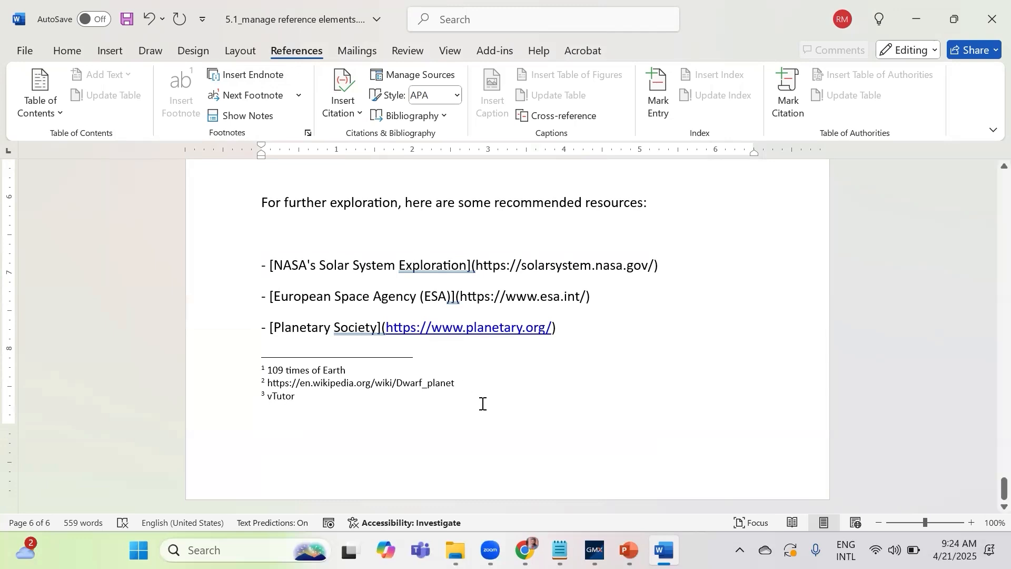
Make the endnote numbering start at 4 in the 1, 2, 3, … format for the whole document
scroll(480, 407, up, 5)
scroll(482, 402, up, 4)
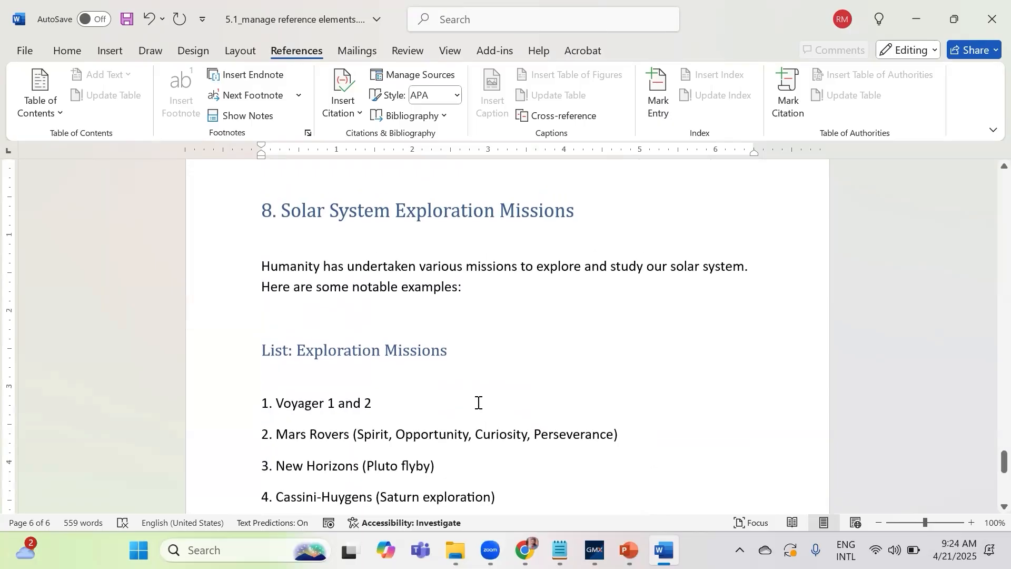
scroll(478, 403, down, 8)
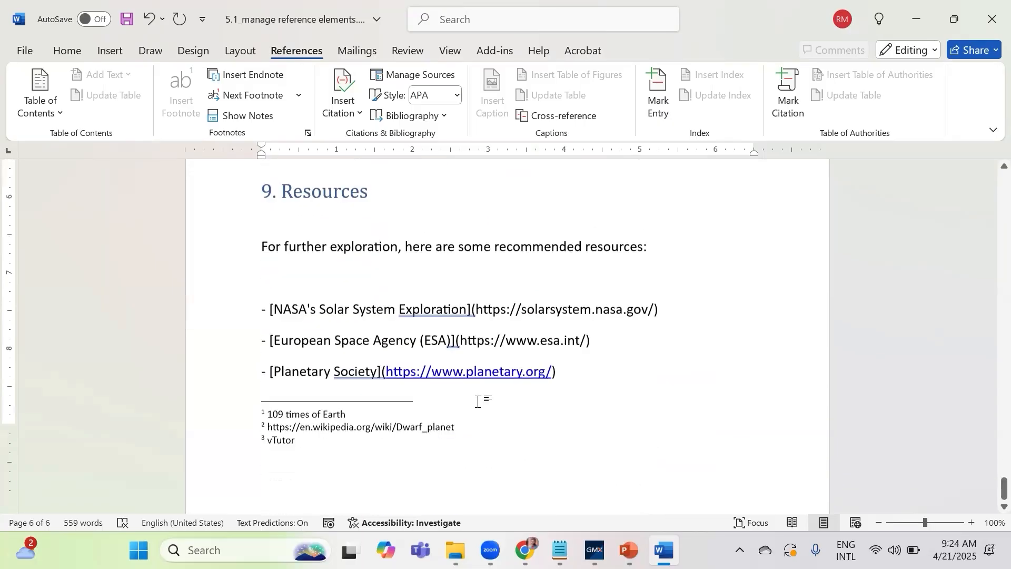
scroll(401, 390, up, 3)
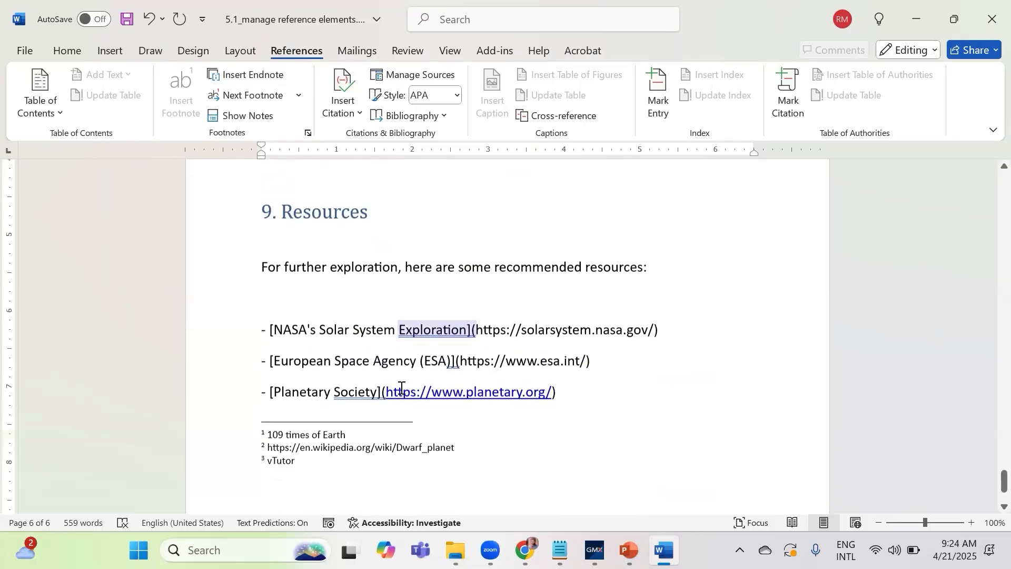
scroll(393, 418, down, 3)
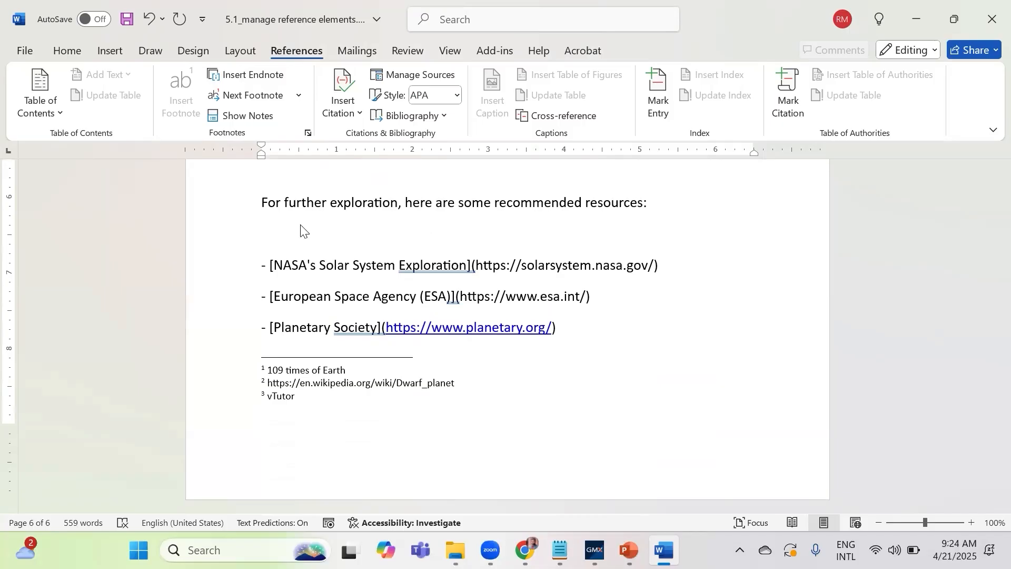
click(306, 133)
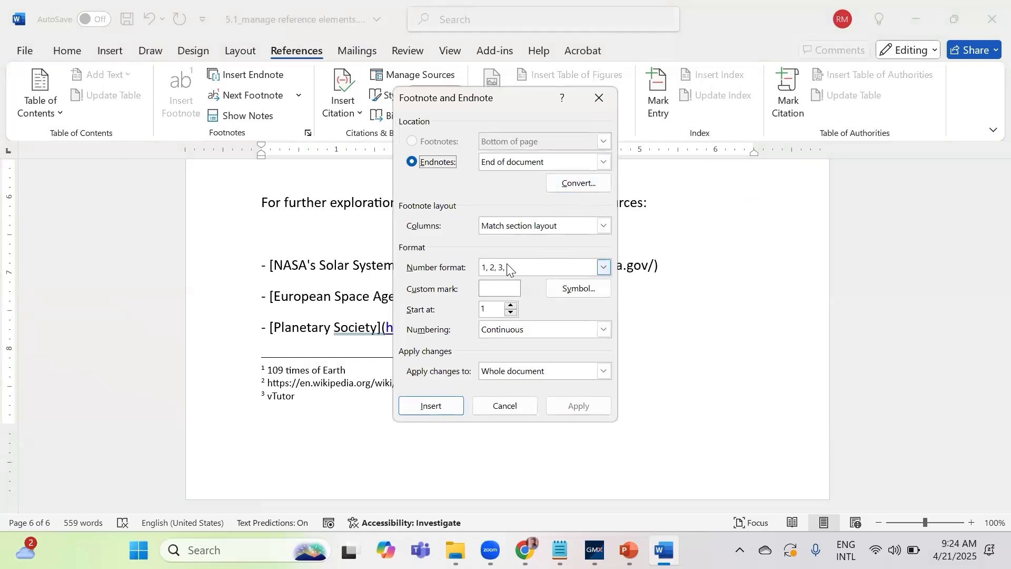
click(602, 267)
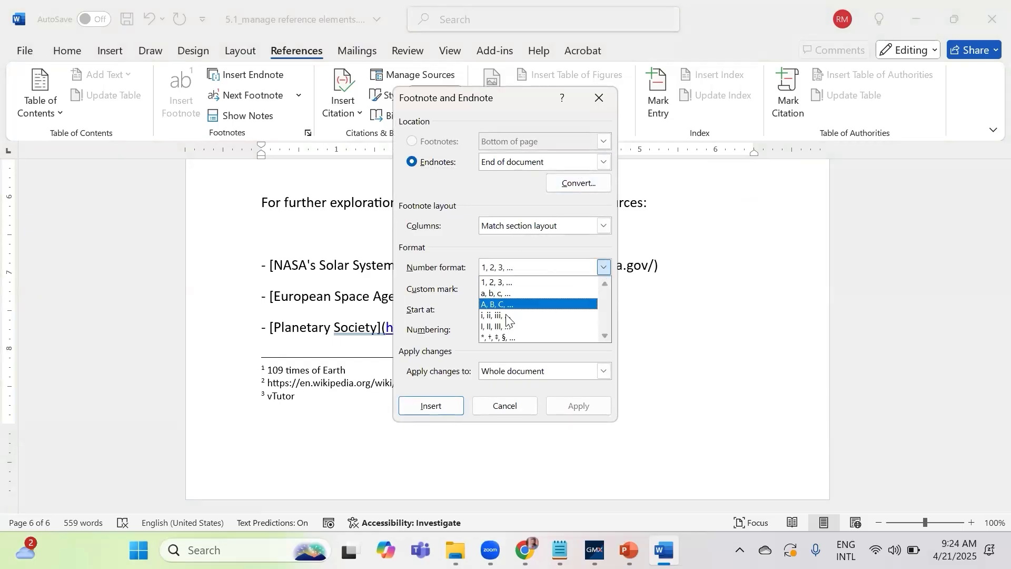
click(602, 269)
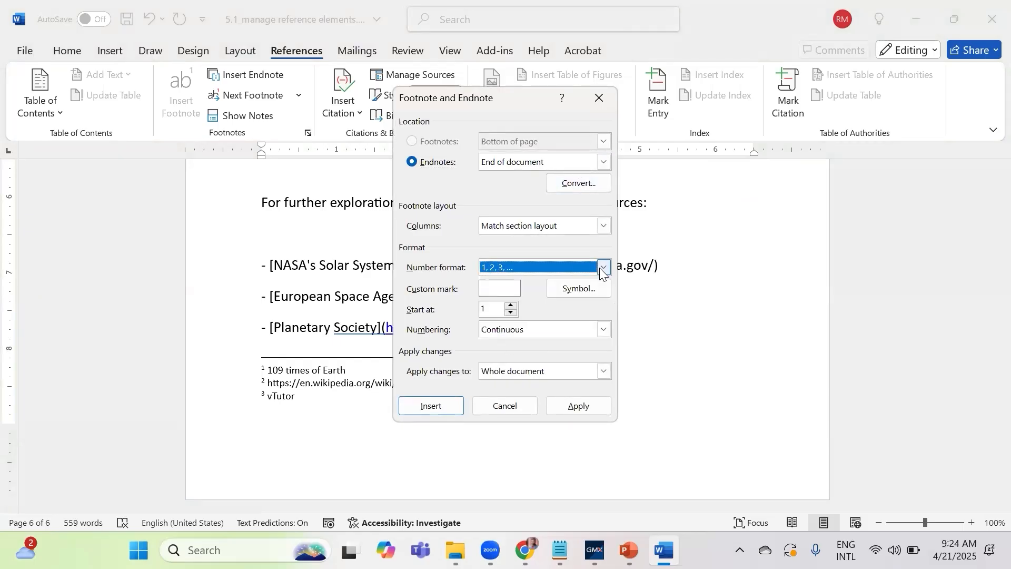
click(485, 312)
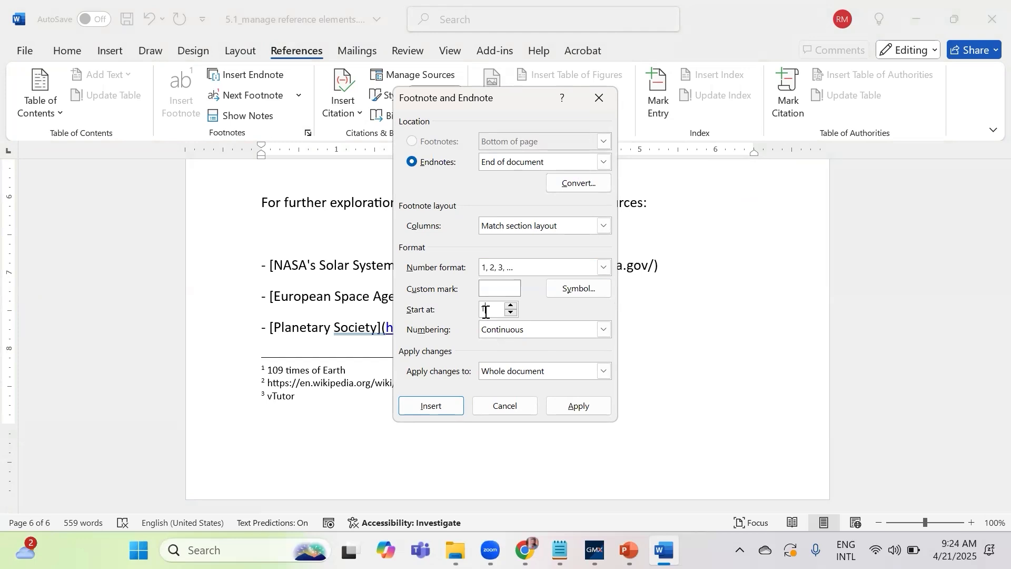
text(4)
click(579, 406)
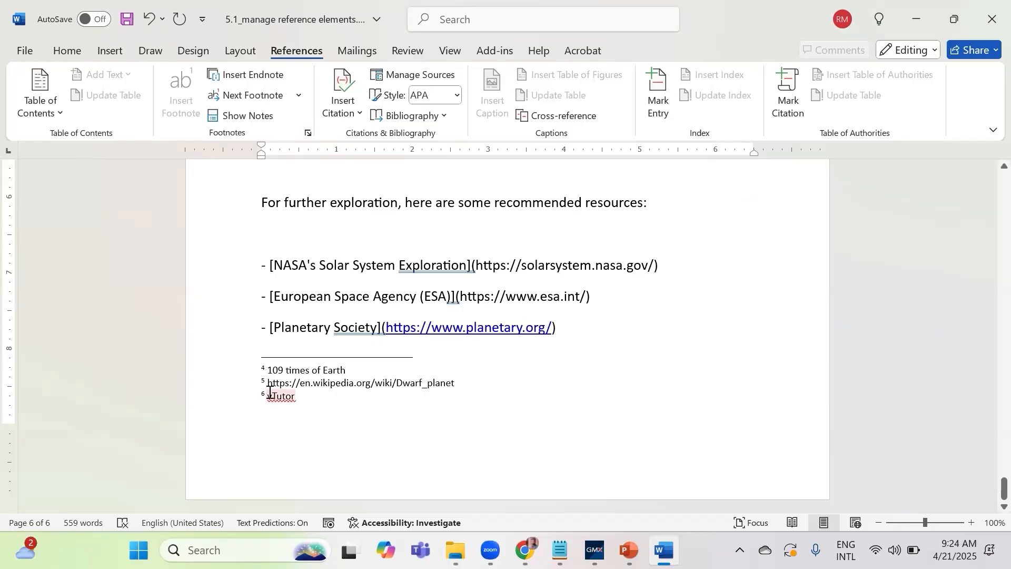
Make the endnote numbering start at 1 with Continuous numbering and apply it to the whole document
click(308, 133)
double_click(483, 309)
text(1)
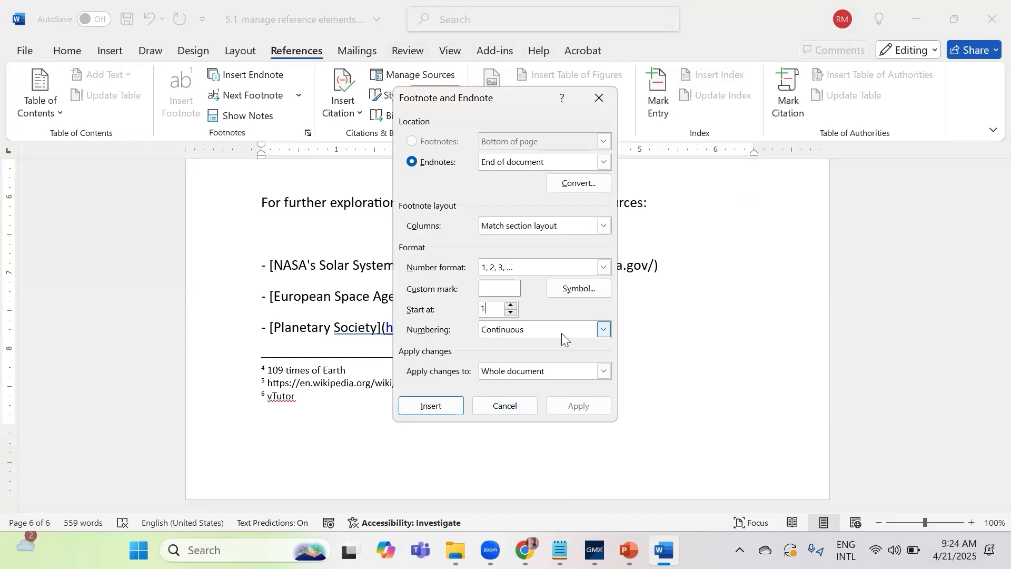
click(604, 331)
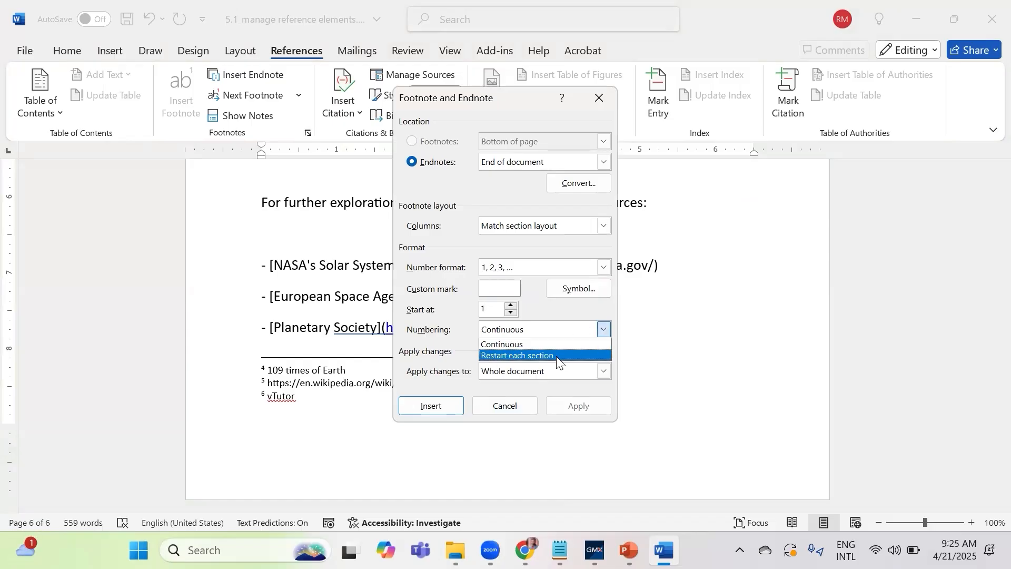
click(558, 360)
click(606, 330)
click(541, 343)
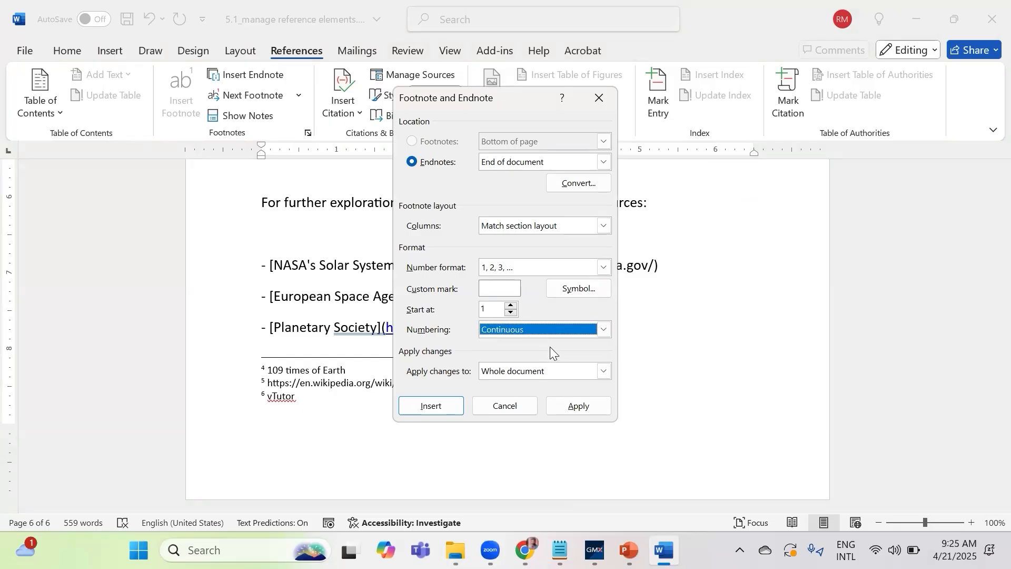
click(601, 371)
click(599, 369)
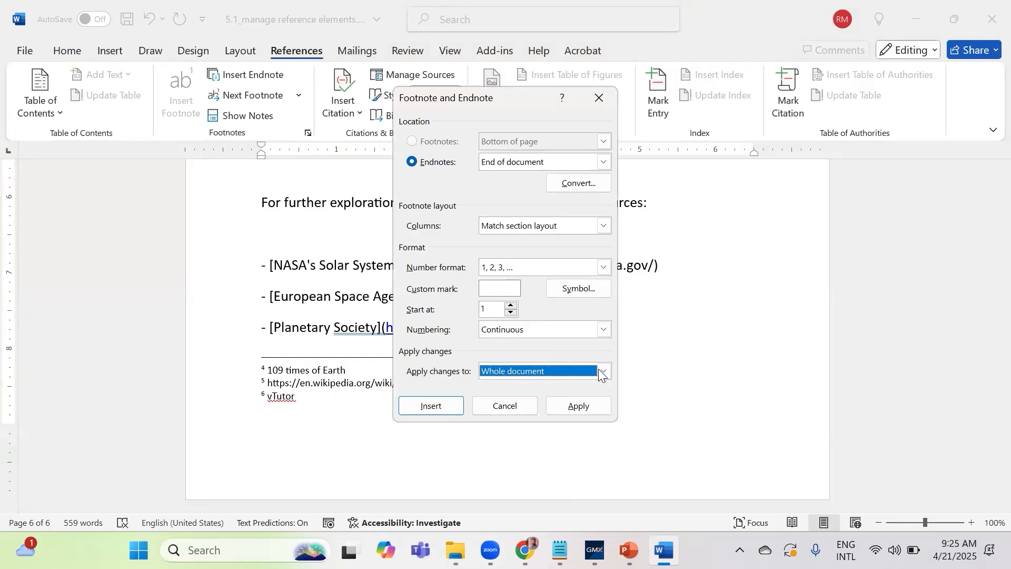
click(599, 226)
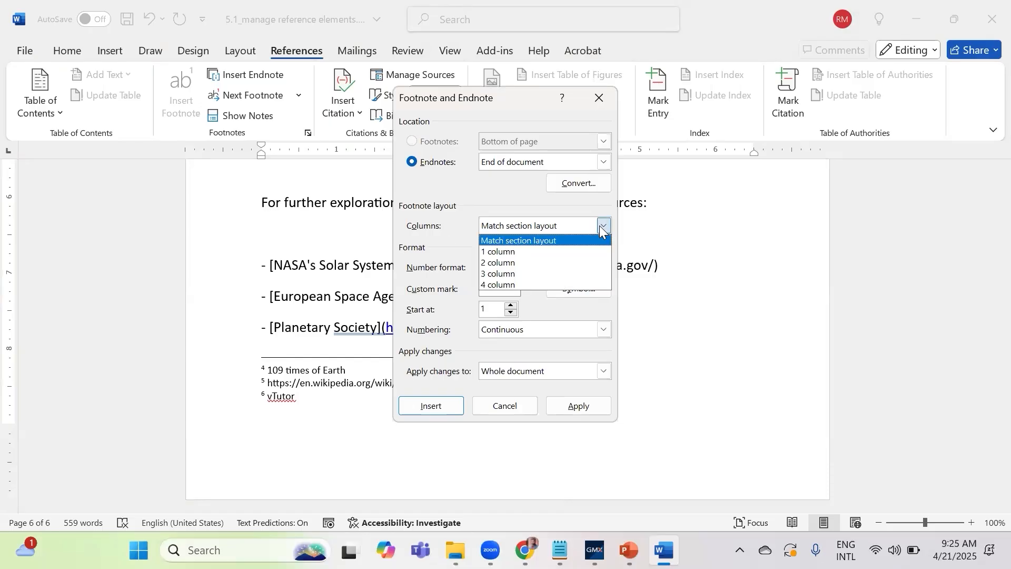
click(599, 225)
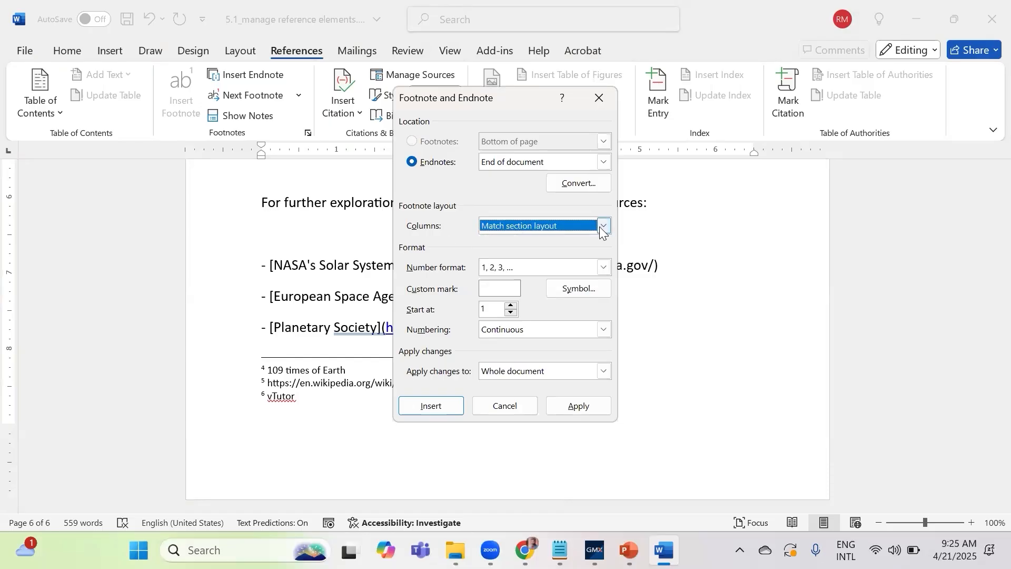
click(604, 330)
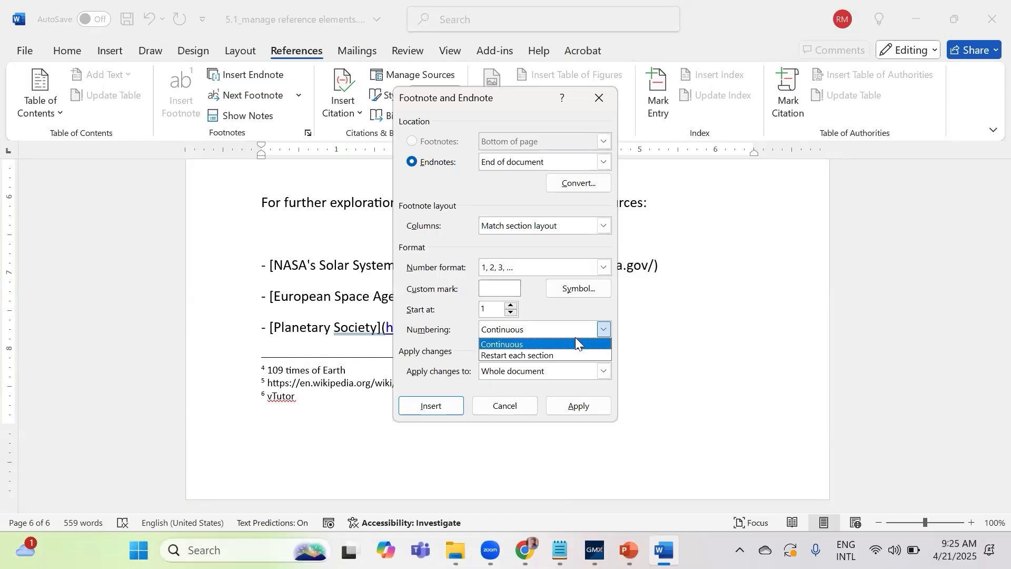
click(604, 327)
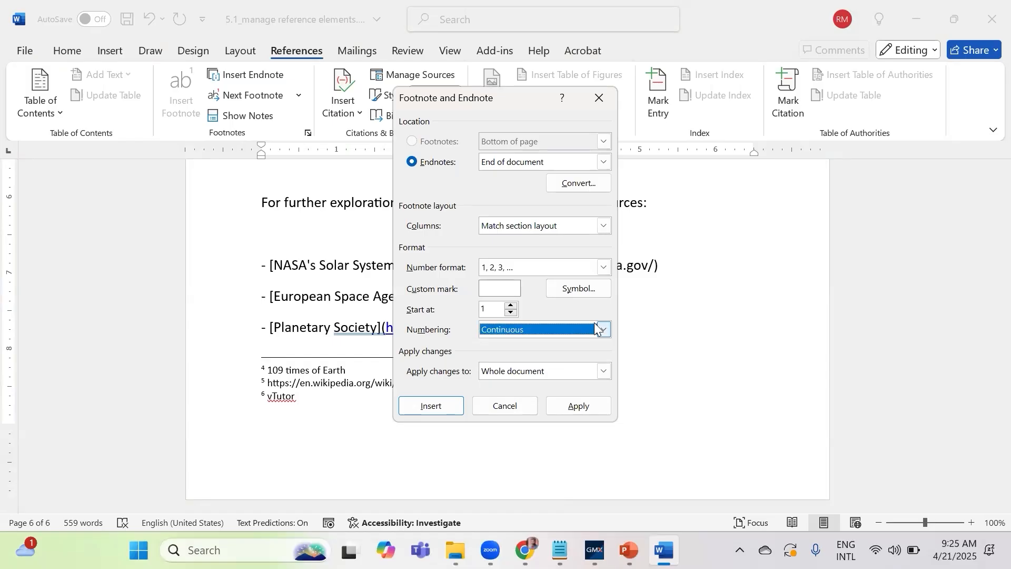
click(570, 404)
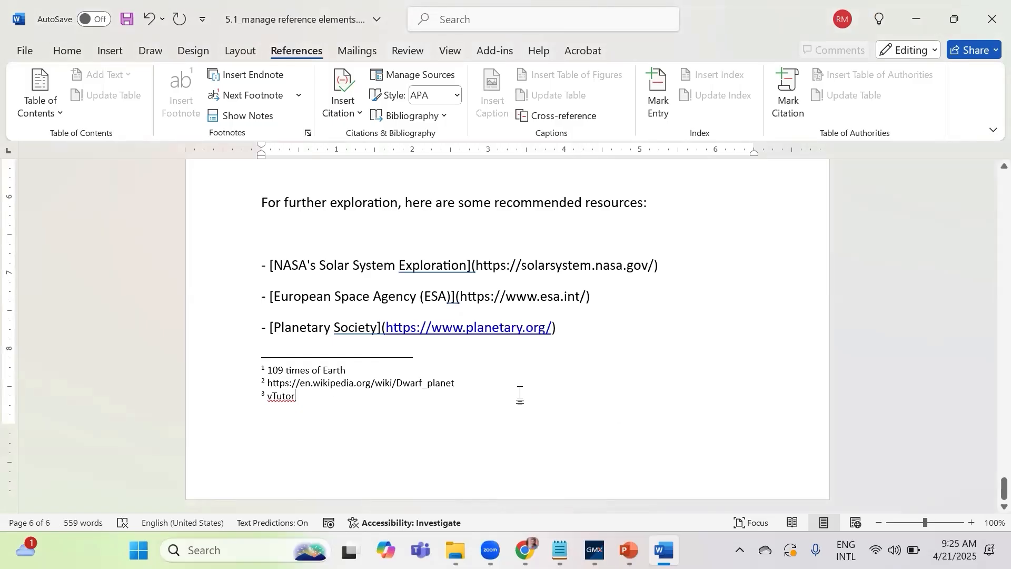
Convert all endnotes in the document to footnotes and close the footnote and endnote settings
click(308, 133)
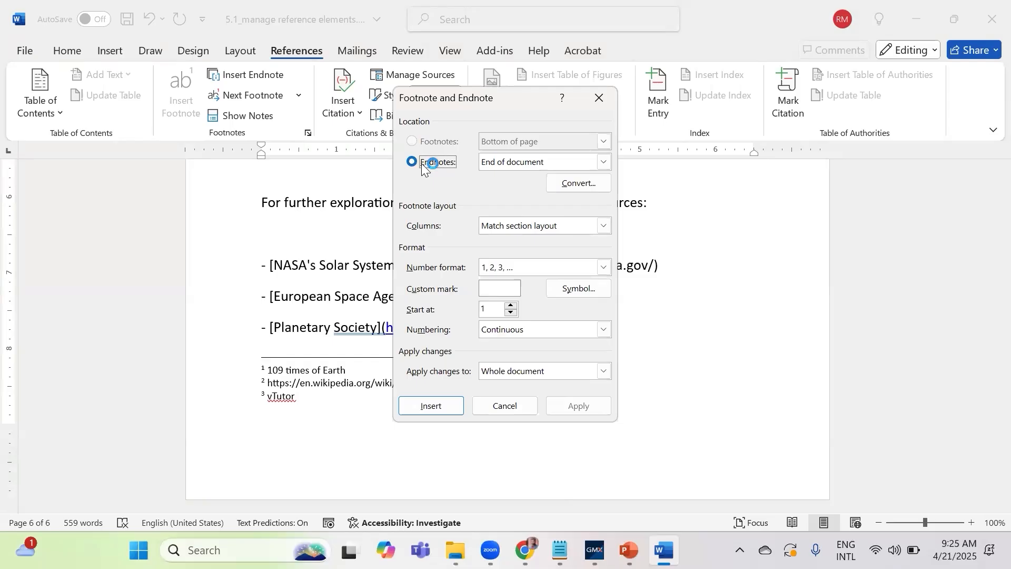
click(573, 186)
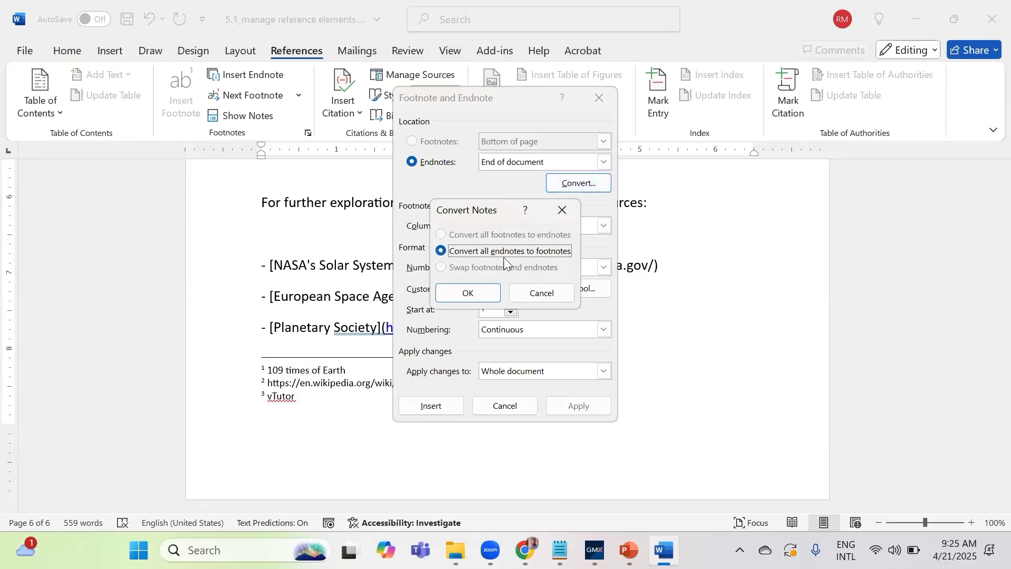
click(478, 293)
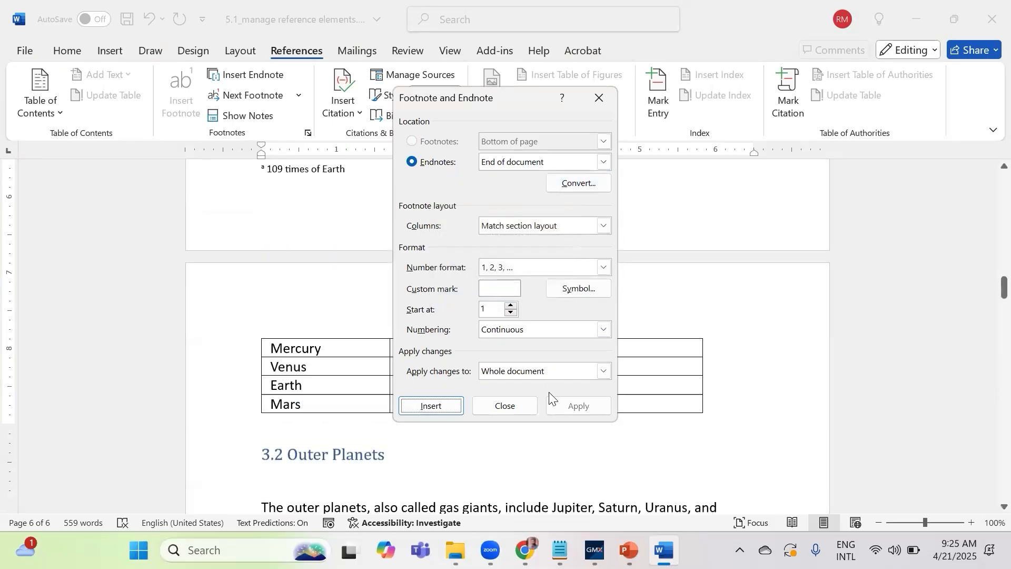
click(504, 406)
Examine the converted footnotes and their reference marks from the Inner Planets table through the Comets and Asteroids section
scroll(421, 288, up, 3)
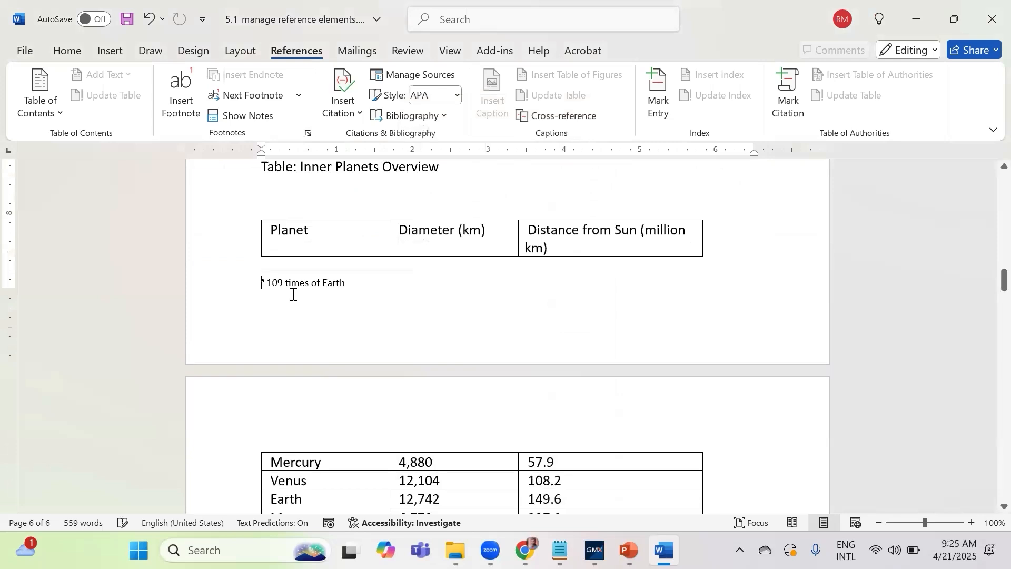
scroll(291, 294, down, 8)
scroll(355, 293, down, 8)
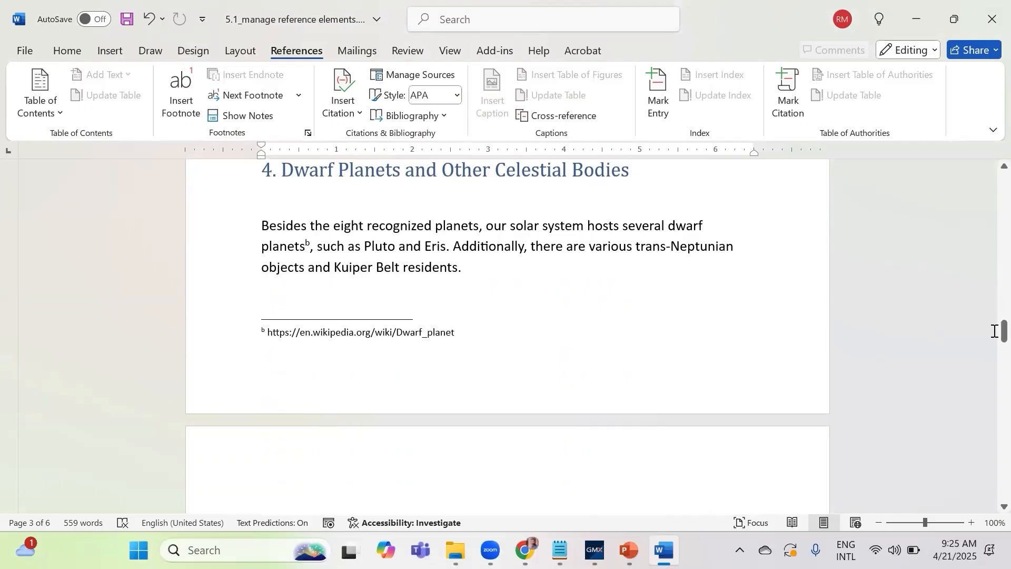
scroll(994, 331, down, 15)
scroll(575, 355, down, 3)
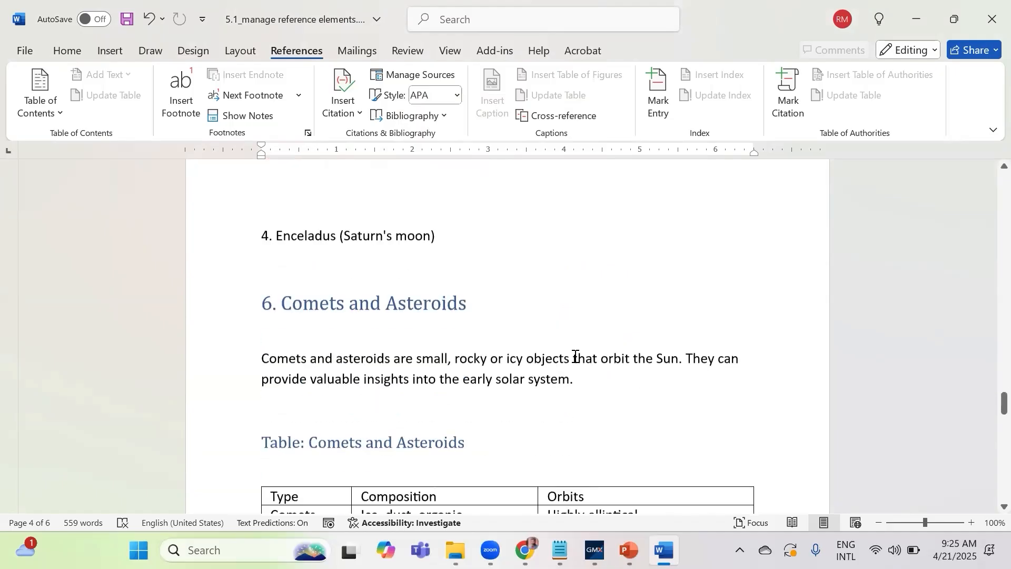
scroll(575, 356, down, 3)
scroll(575, 355, up, 8)
scroll(338, 333, up, 5)
scroll(489, 313, up, 4)
scroll(490, 314, up, 5)
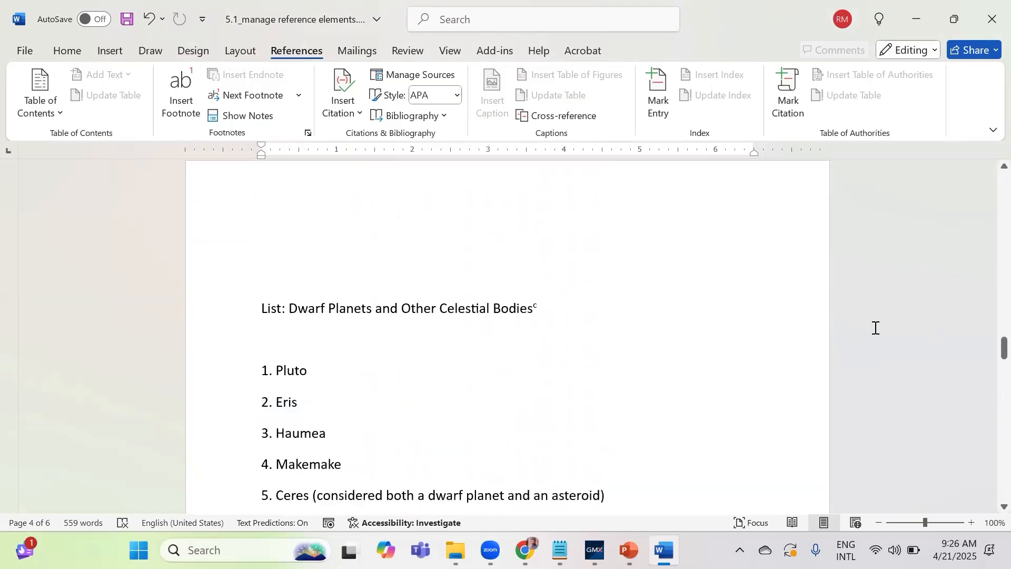
Delete the footnote reference after "1.4 million kilometers" in the Sun's list of key facts
drag(1004, 348, 990, 177)
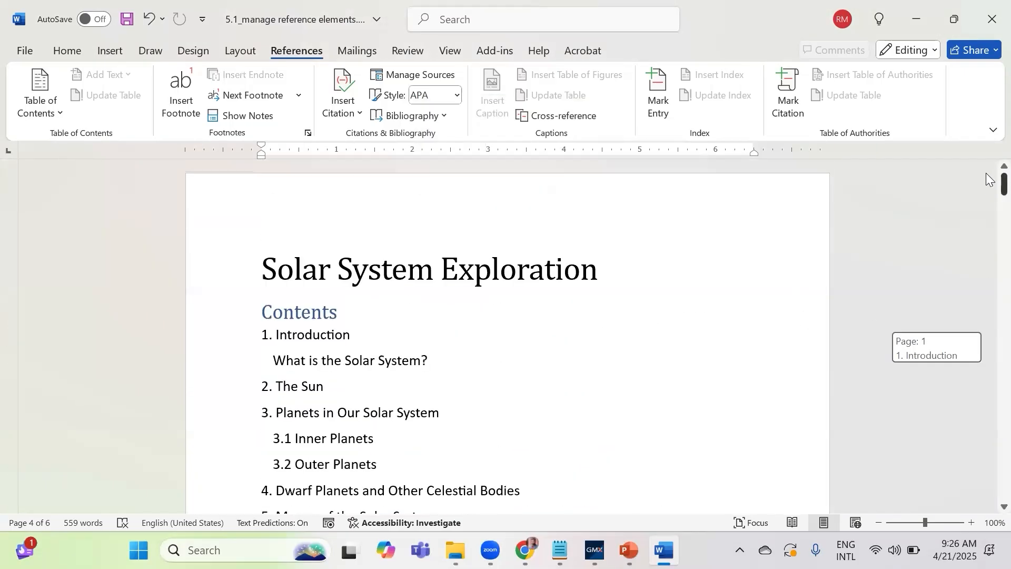
scroll(577, 343, down, 6)
scroll(580, 342, down, 9)
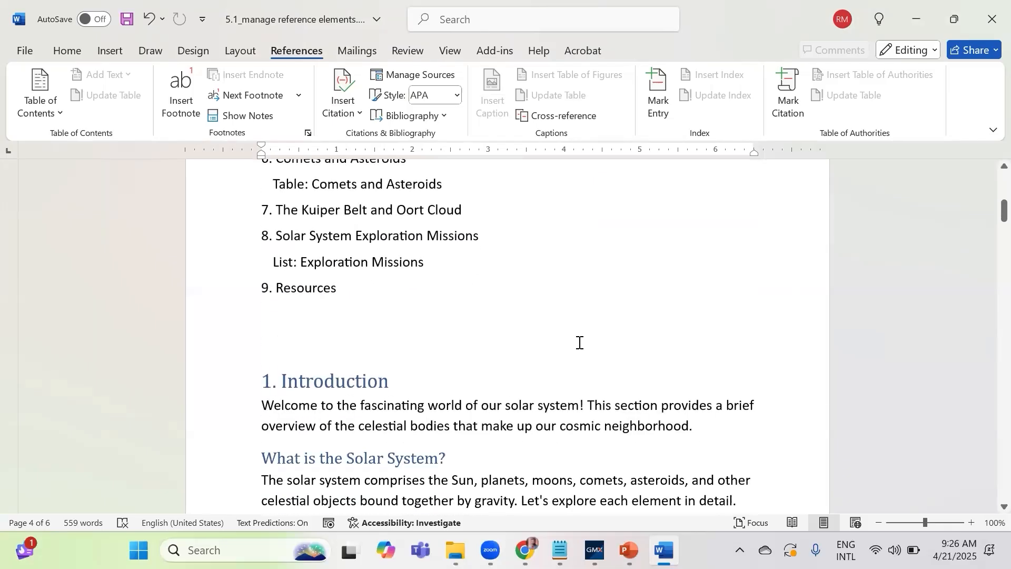
scroll(579, 342, down, 6)
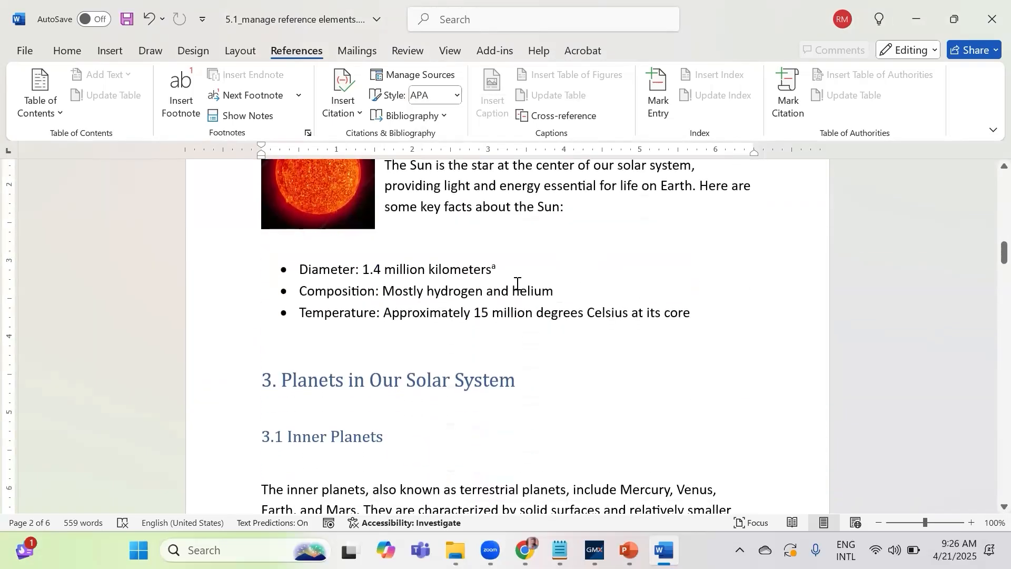
click(498, 268)
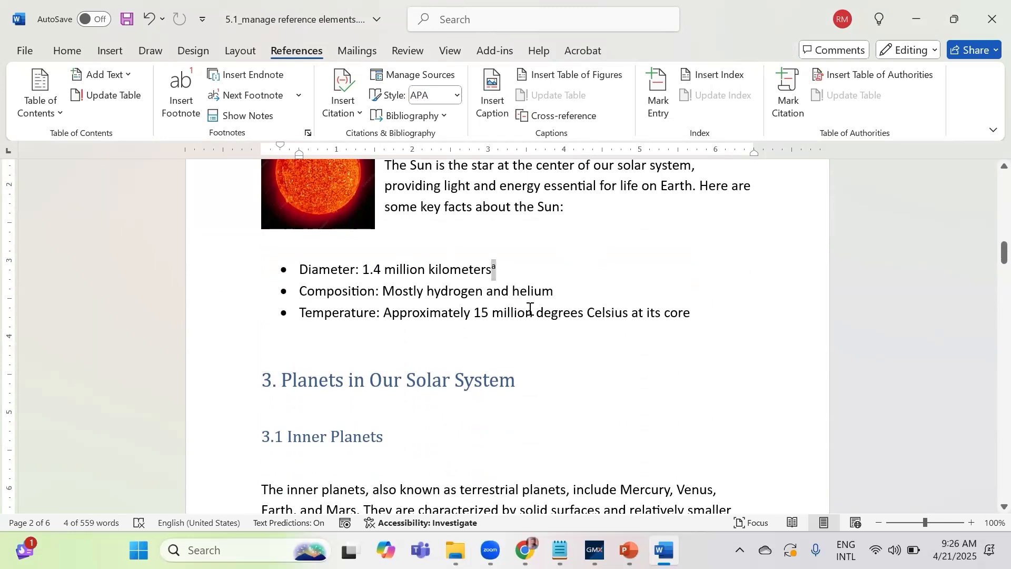
key(ctrl+z)
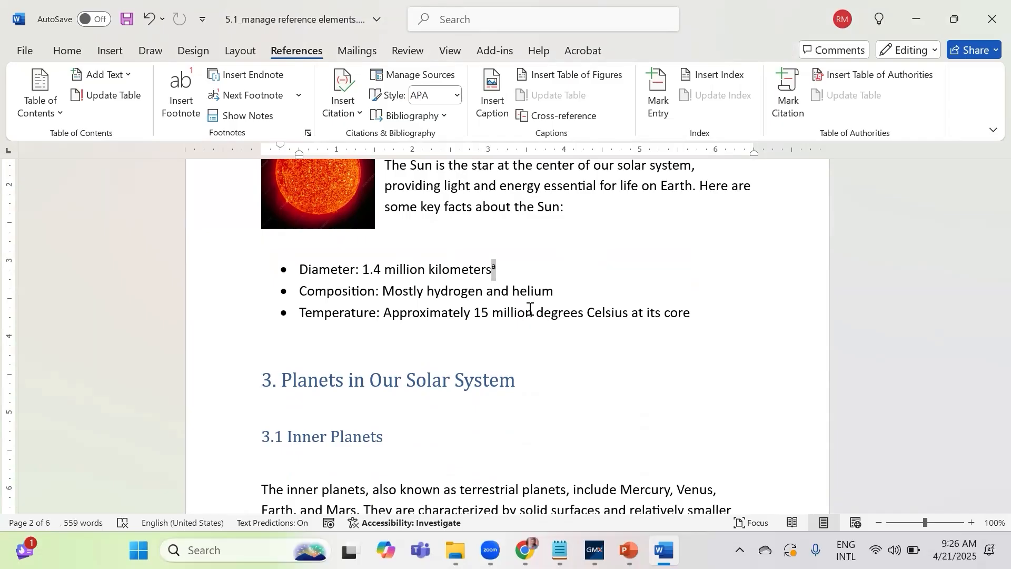
key(Delete)
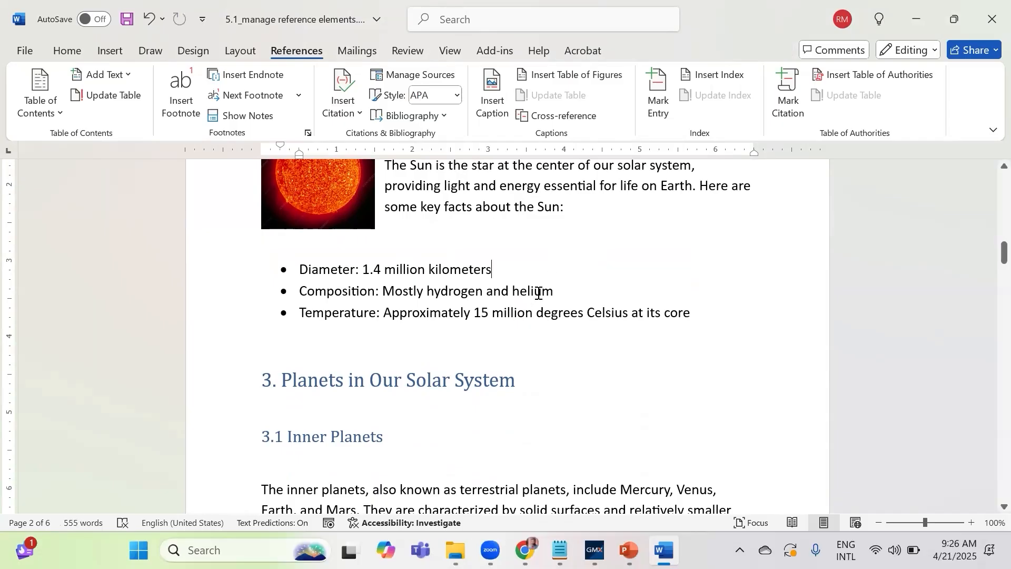
Delete the footnote reference after "dwarf planets" in the first paragraph of section 4
scroll(536, 291, down, 5)
scroll(370, 396, down, 10)
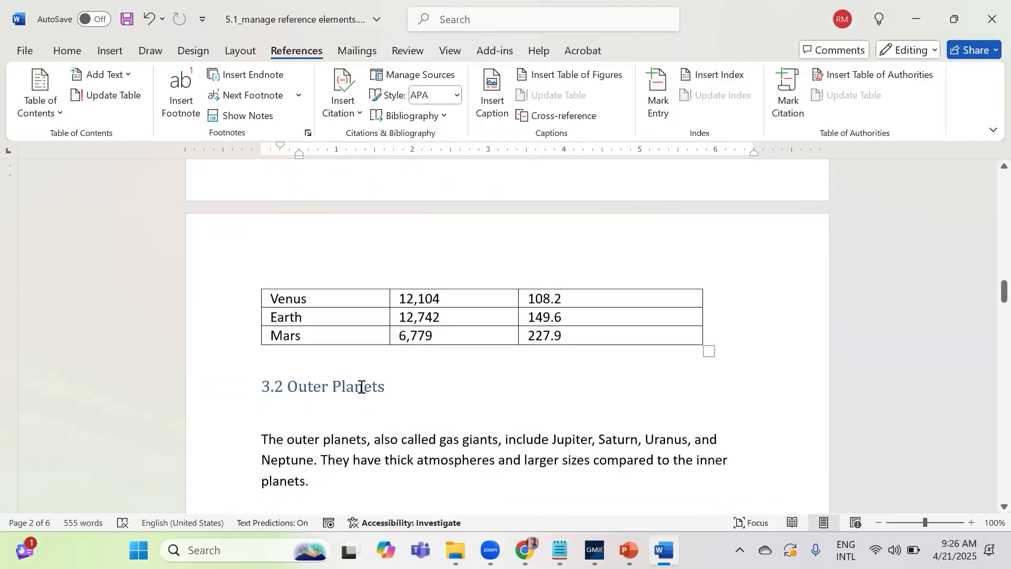
scroll(363, 384, down, 4)
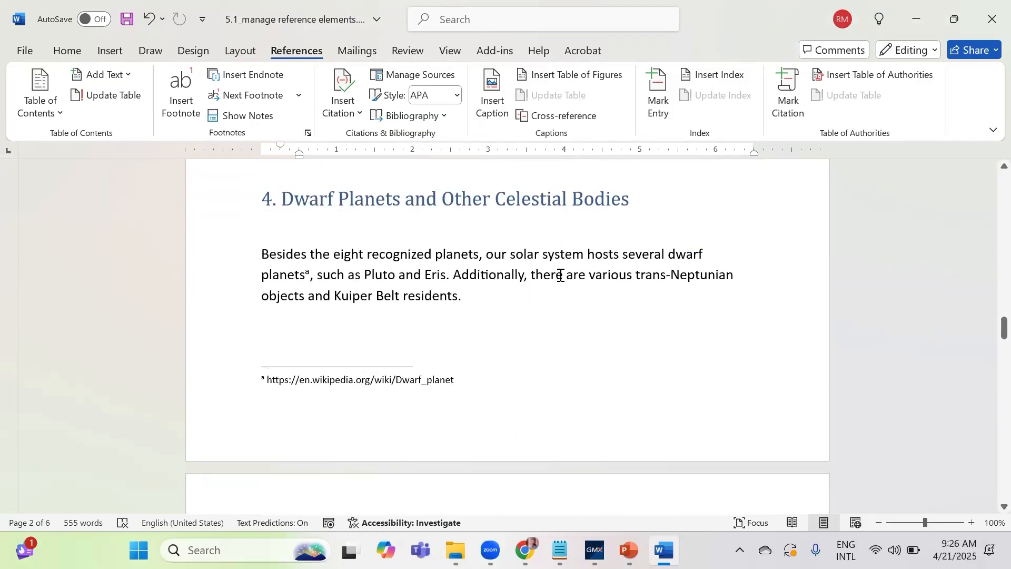
click(306, 275)
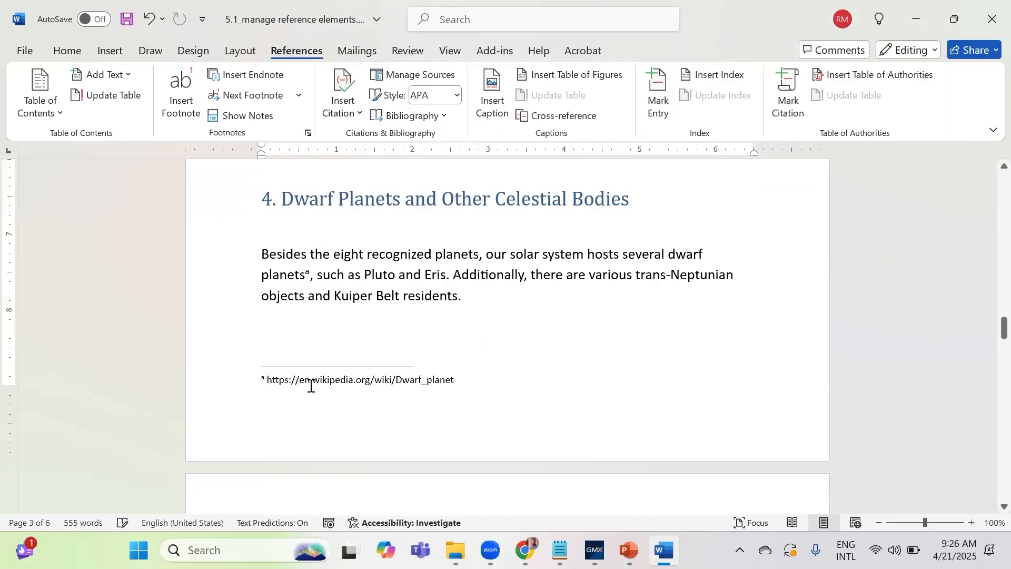
key(Right)
key(BackSpace)
key(BackSpace)
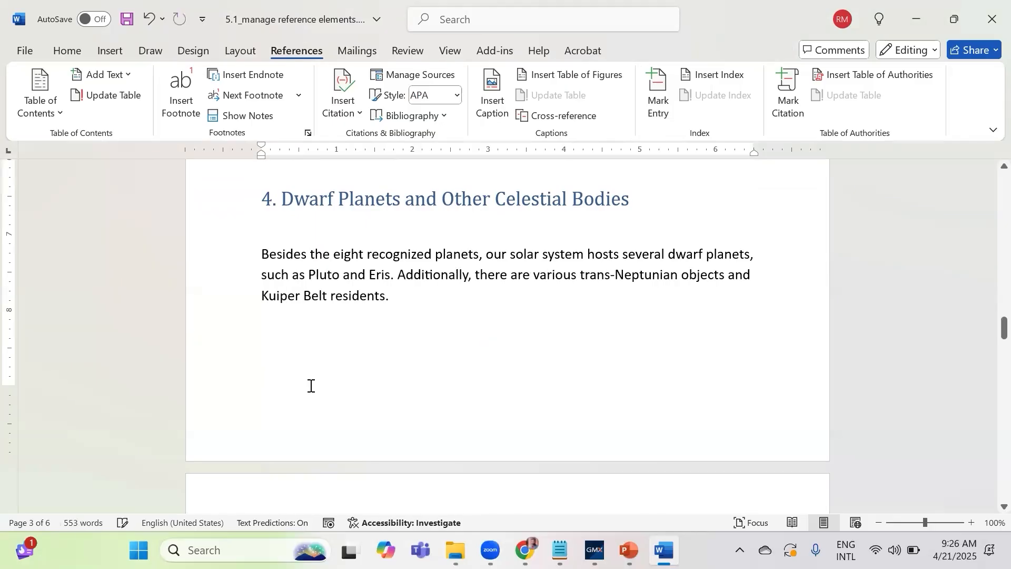
Locate the vTutor footnote's reference mark in the "List: Dwarf Planets and Other Celestial Bodies" line
scroll(311, 386, down, 15)
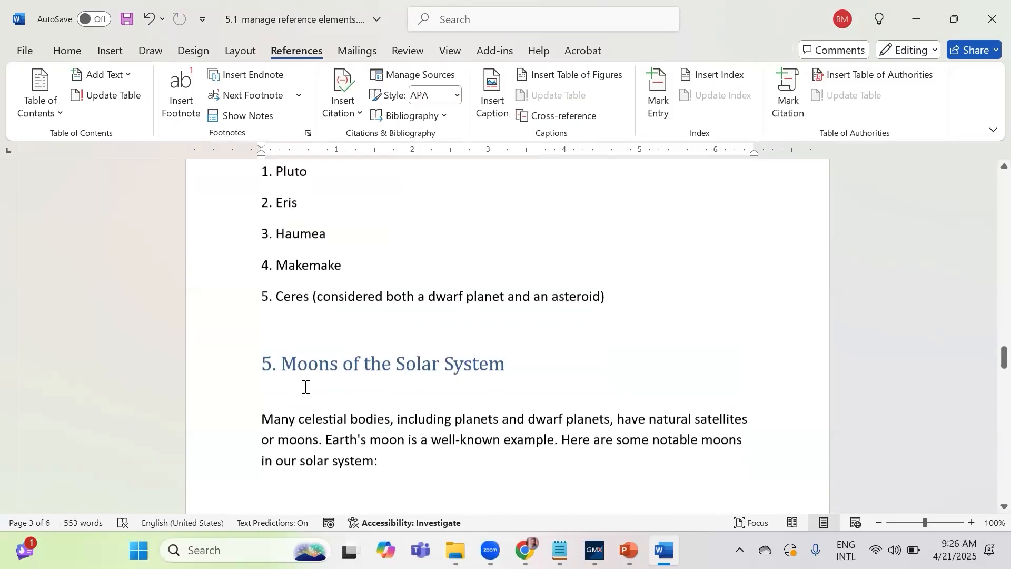
scroll(306, 387, down, 2)
scroll(301, 339, up, 3)
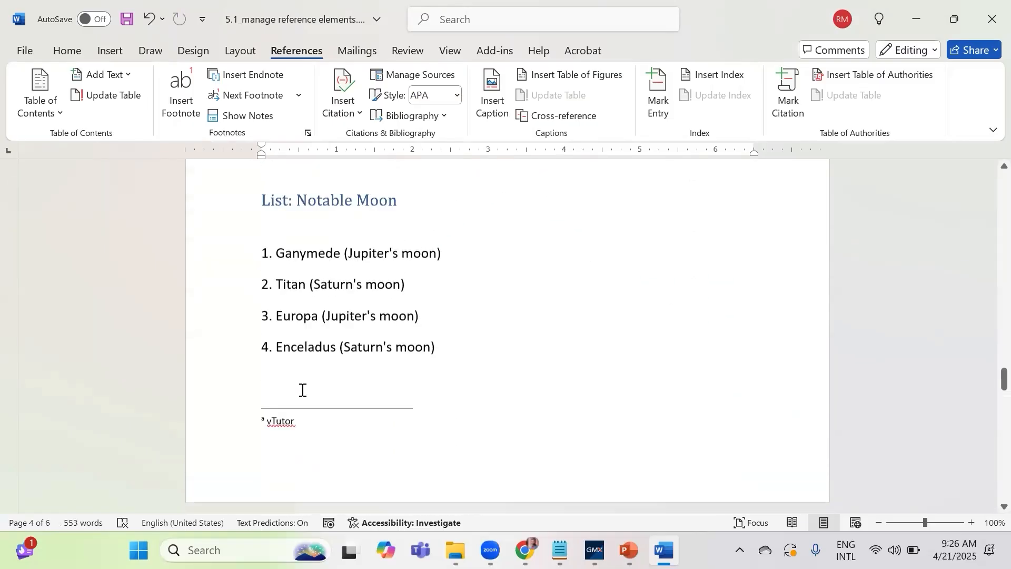
scroll(311, 429, up, 5)
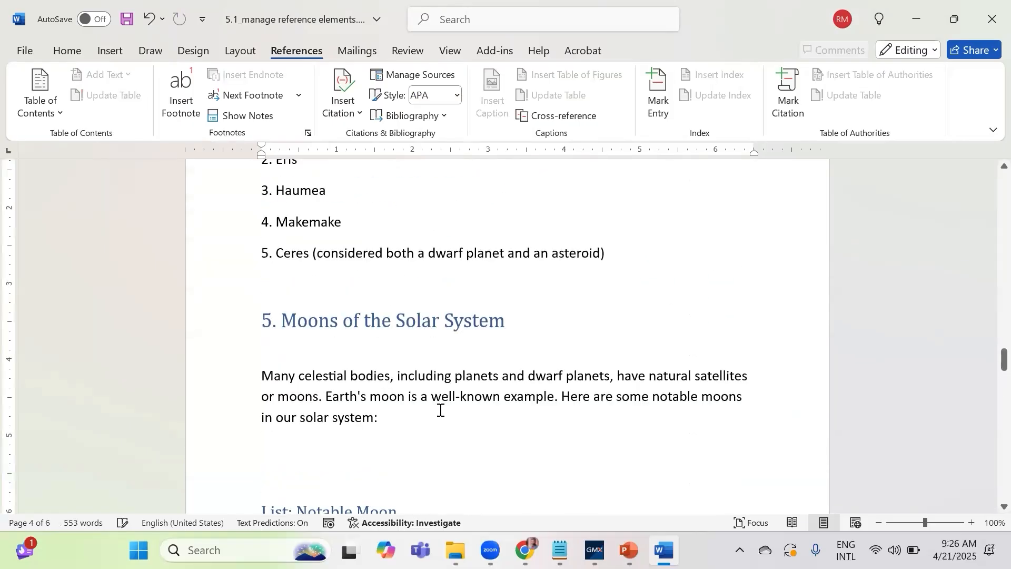
scroll(464, 395, up, 5)
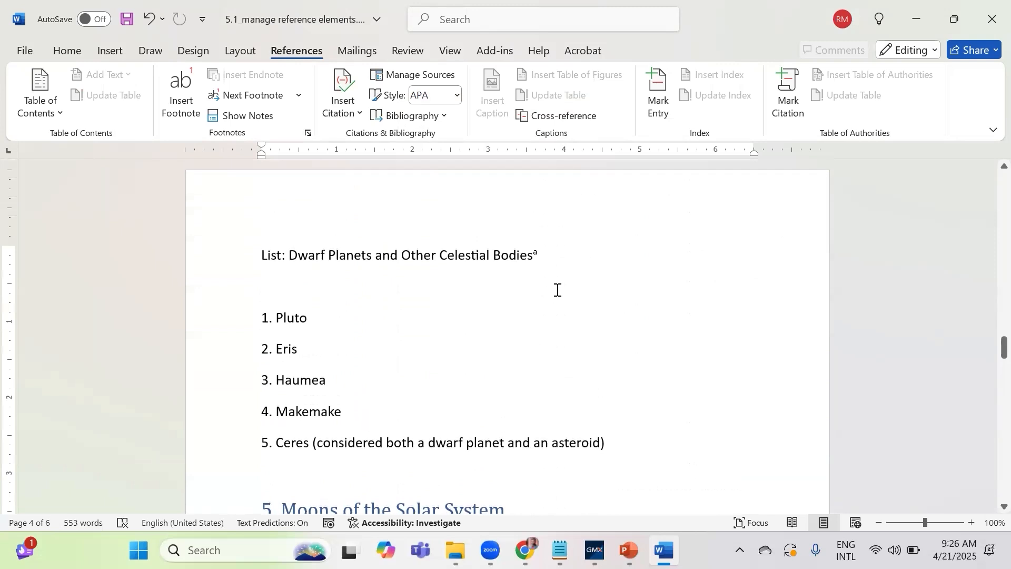
Delete the superscript note reference after "List: Dwarf Planets and Other Celestial Bodies"
click(545, 254)
key(BackSpace)
key(BackSpace)
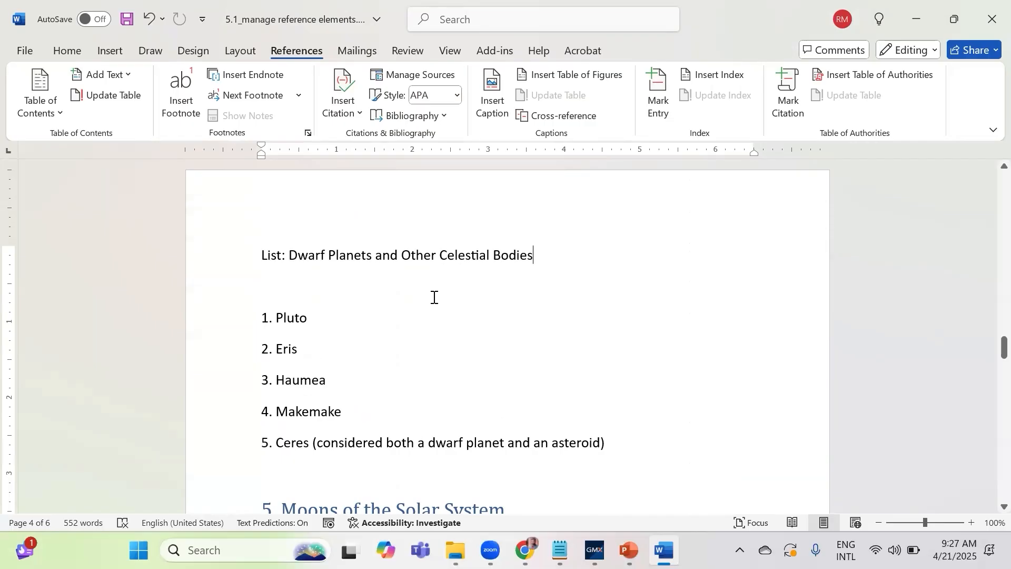
scroll(434, 297, down, 3)
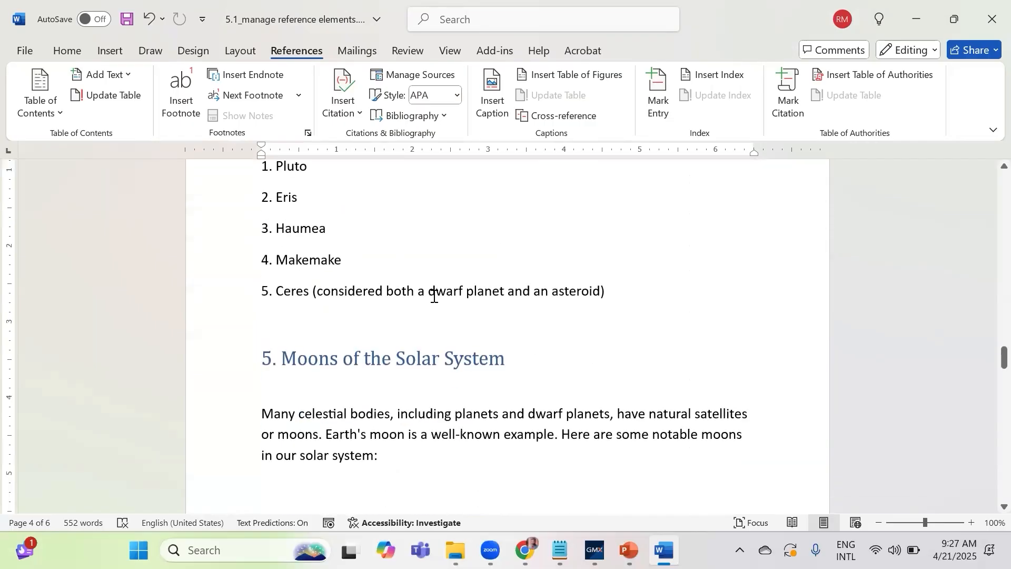
scroll(434, 297, down, 3)
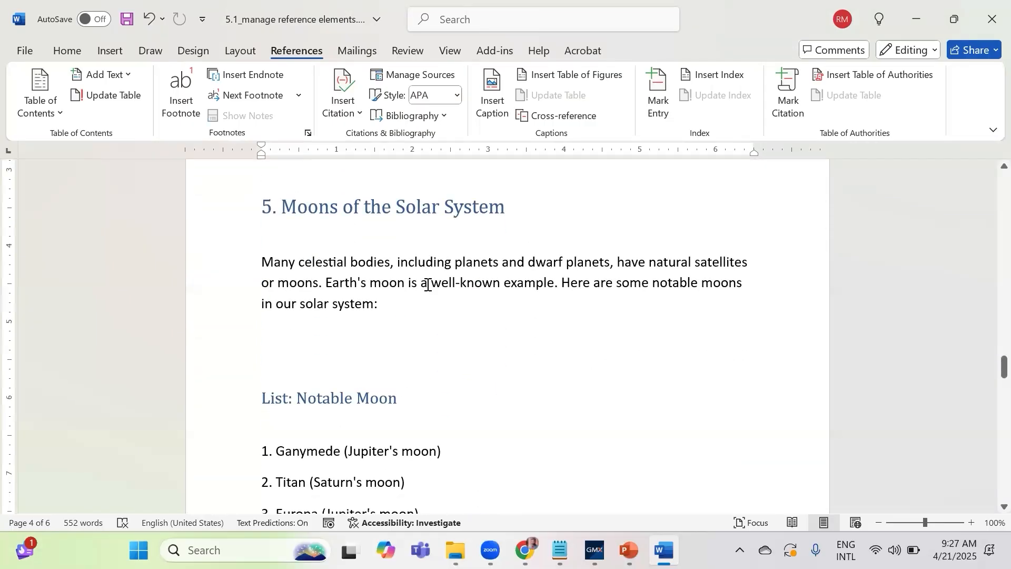
scroll(373, 295, up, 1)
scroll(373, 295, up, 3)
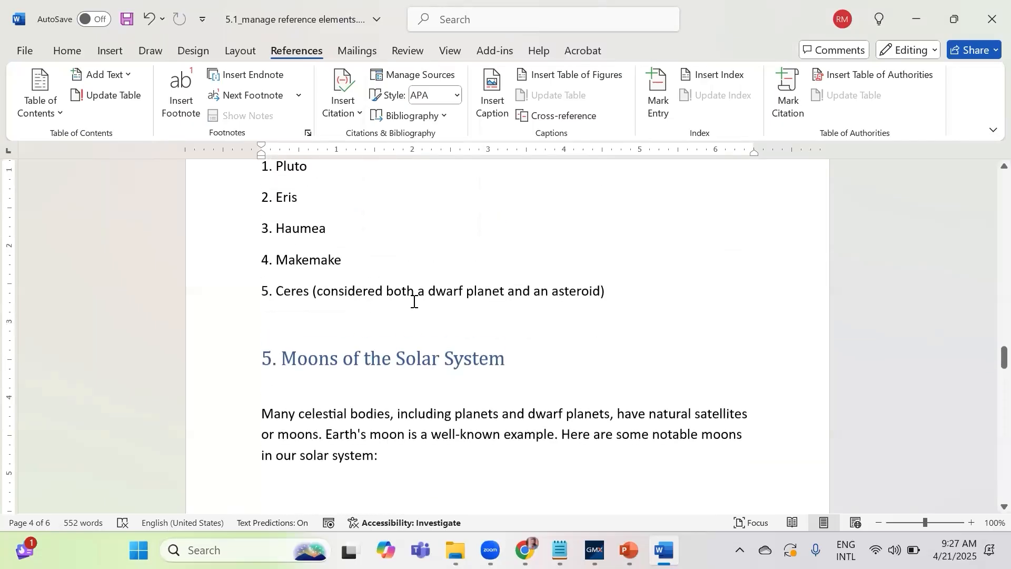
scroll(414, 301, down, 2)
click(380, 381)
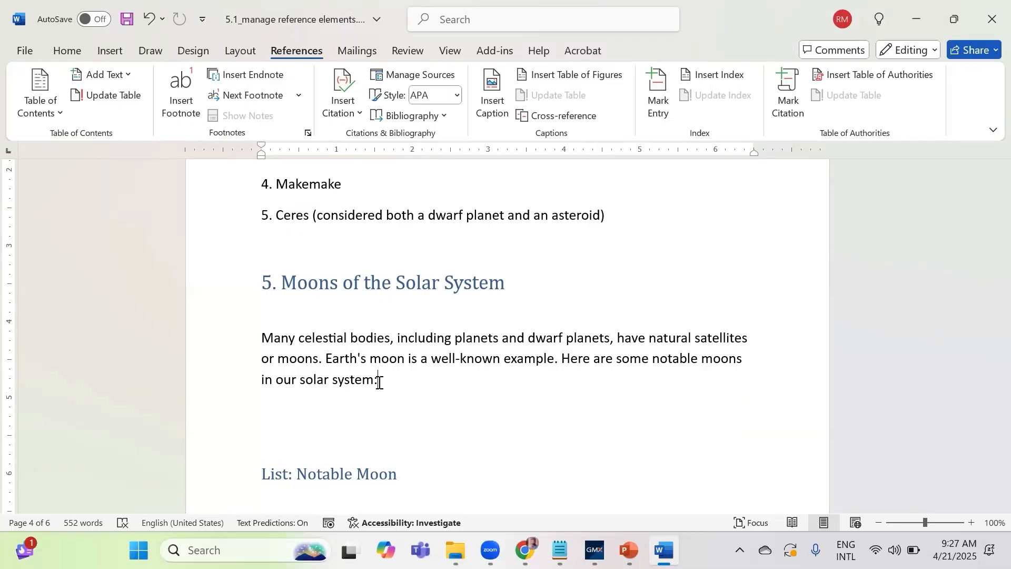
Insert a citation to the existing source "MOS Word 2019 Associate" (2023) at the end of the Temperature bullet under "2. The Sun"
scroll(386, 363, up, 13)
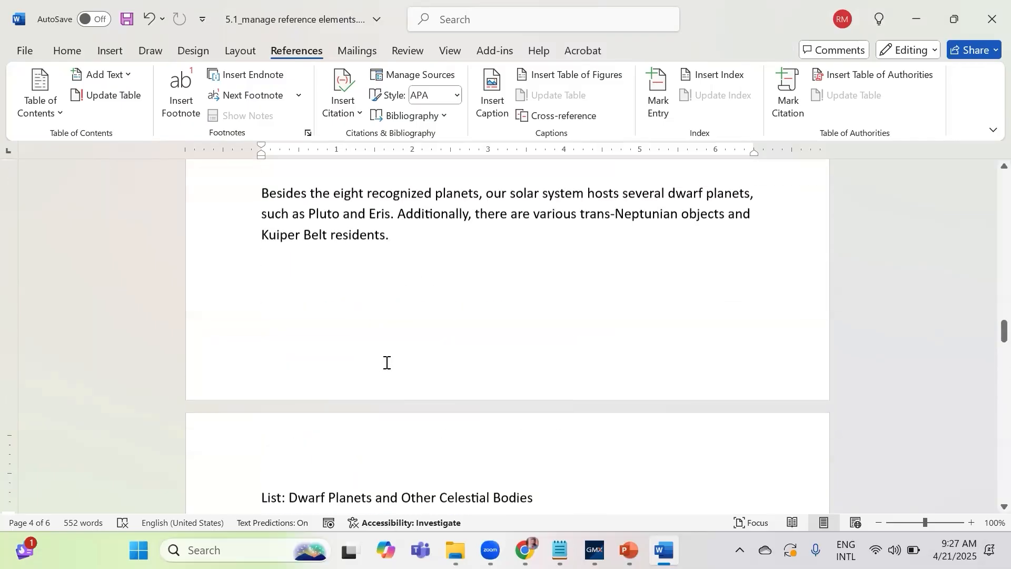
scroll(387, 363, up, 10)
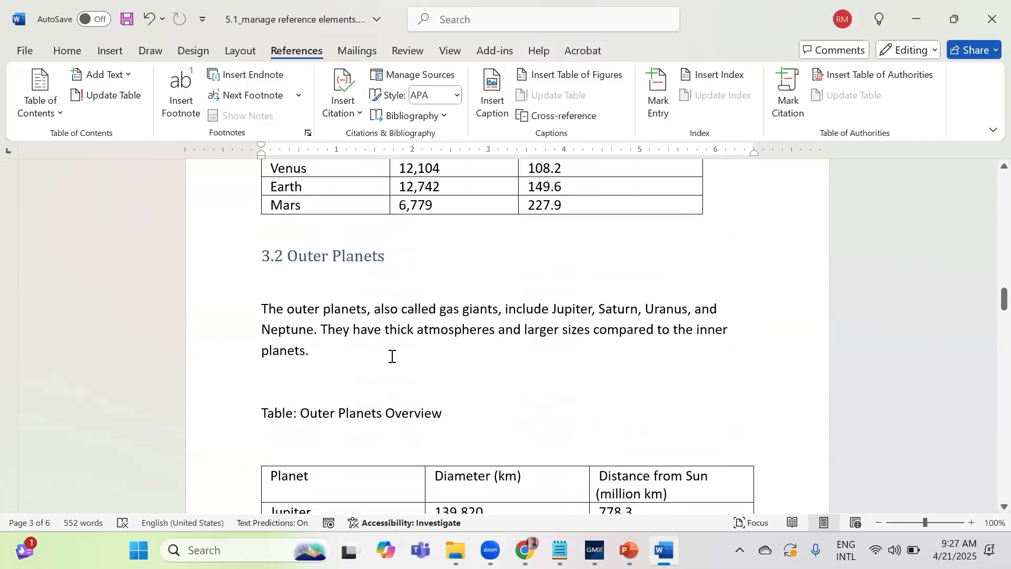
scroll(391, 356, up, 15)
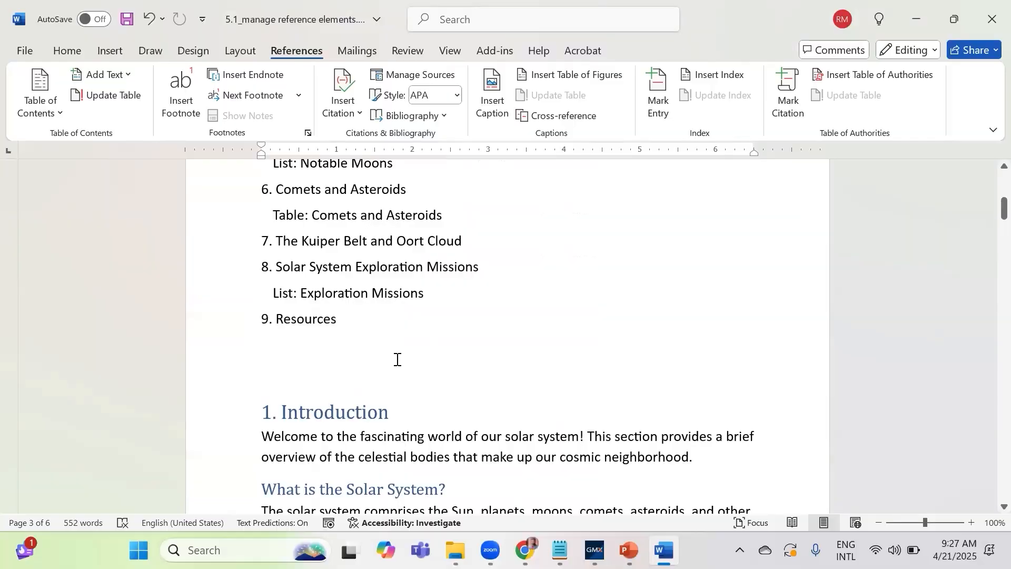
scroll(397, 359, down, 3)
scroll(397, 359, down, 6)
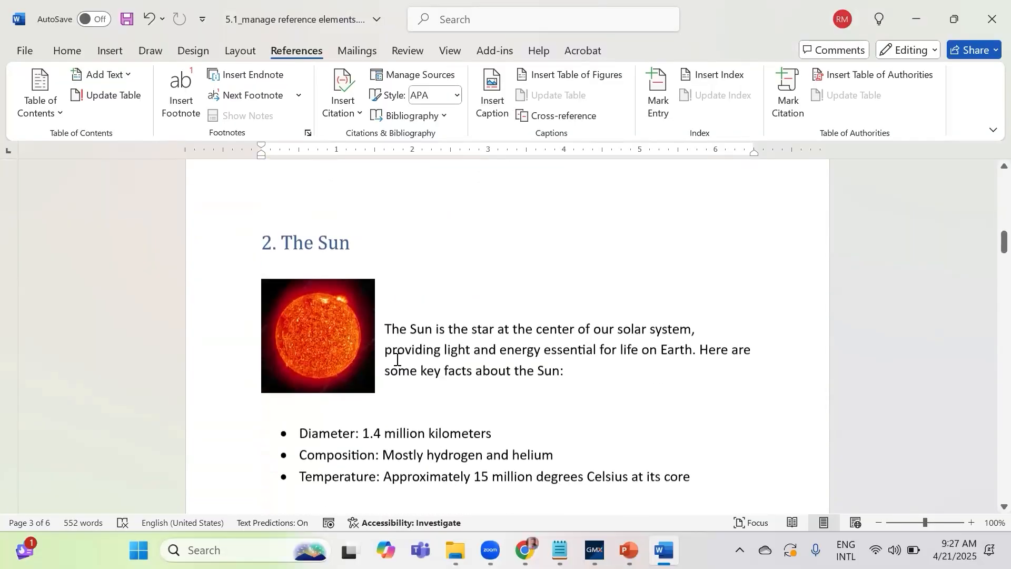
click(500, 389)
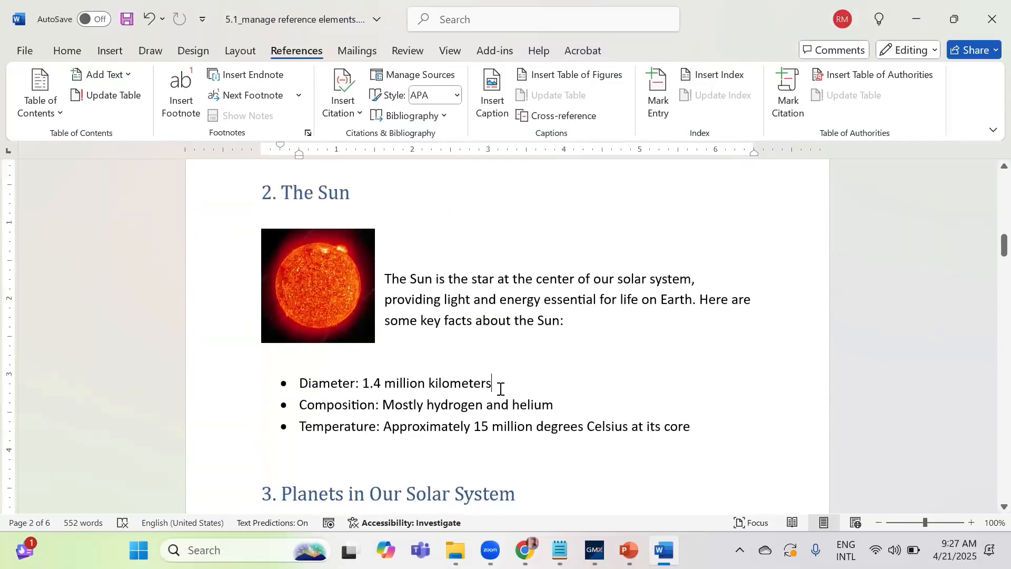
click(703, 427)
click(353, 112)
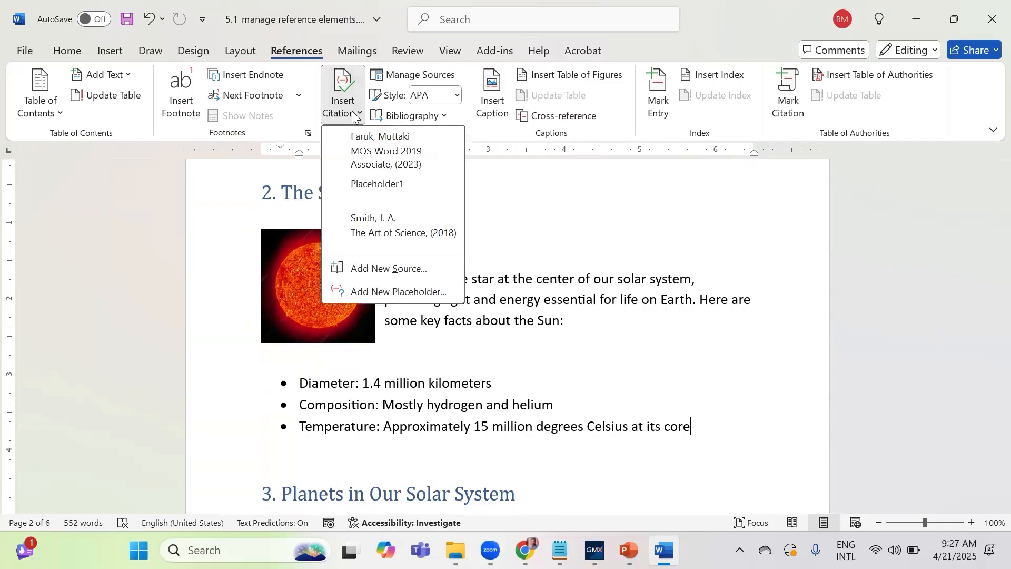
click(384, 160)
scroll(640, 390, down, 1)
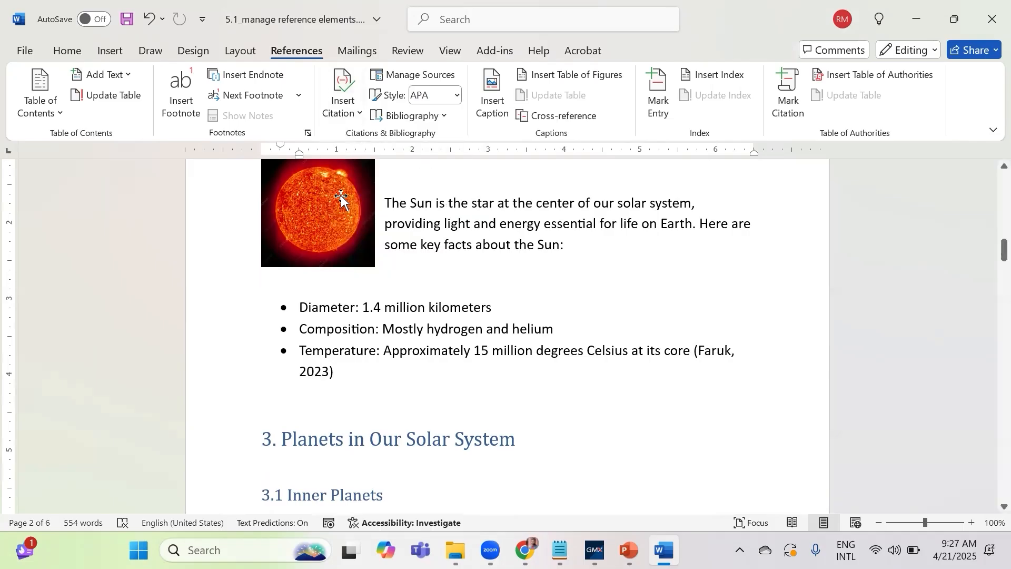
scroll(348, 297, down, 3)
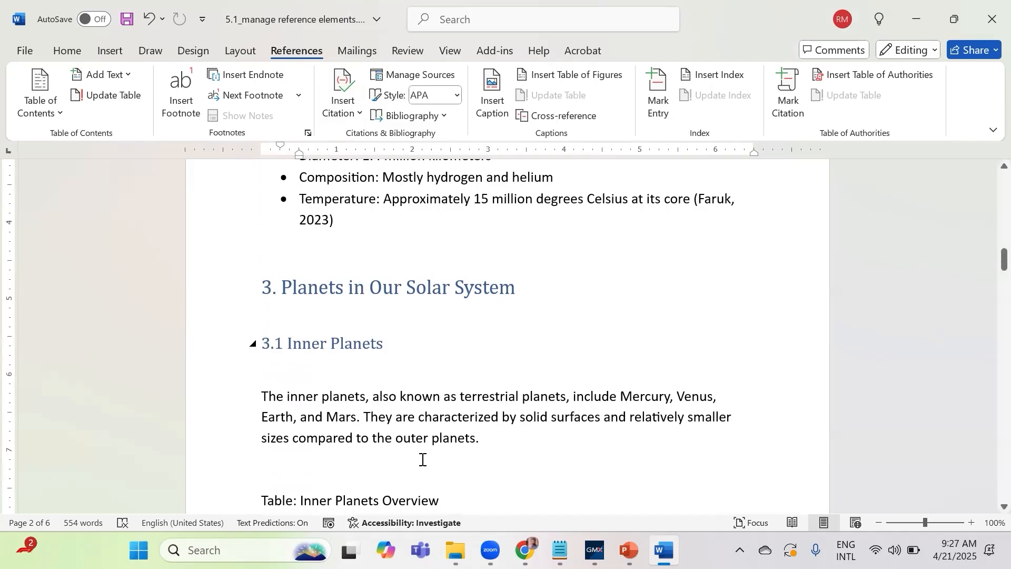
Switch to File Explorer, open info.txt beside the document, and read through its book, journal article and website source details
key(alt+Tab)
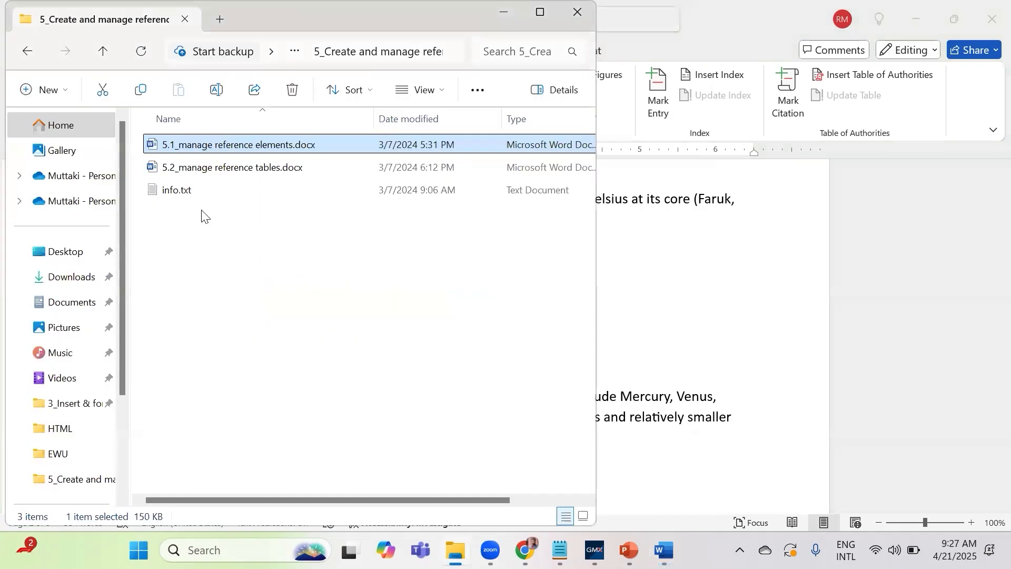
click(187, 195)
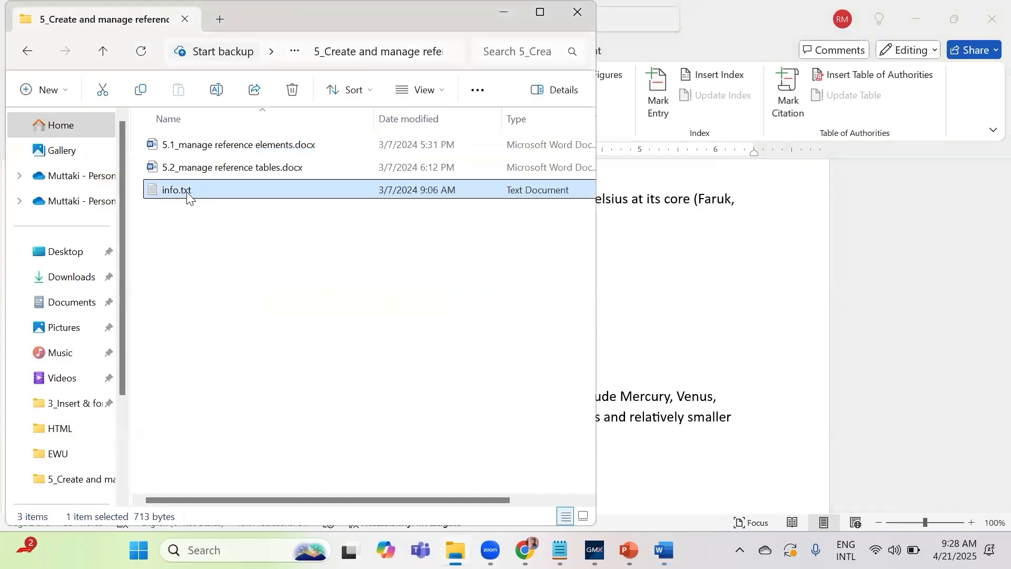
double_click(187, 195)
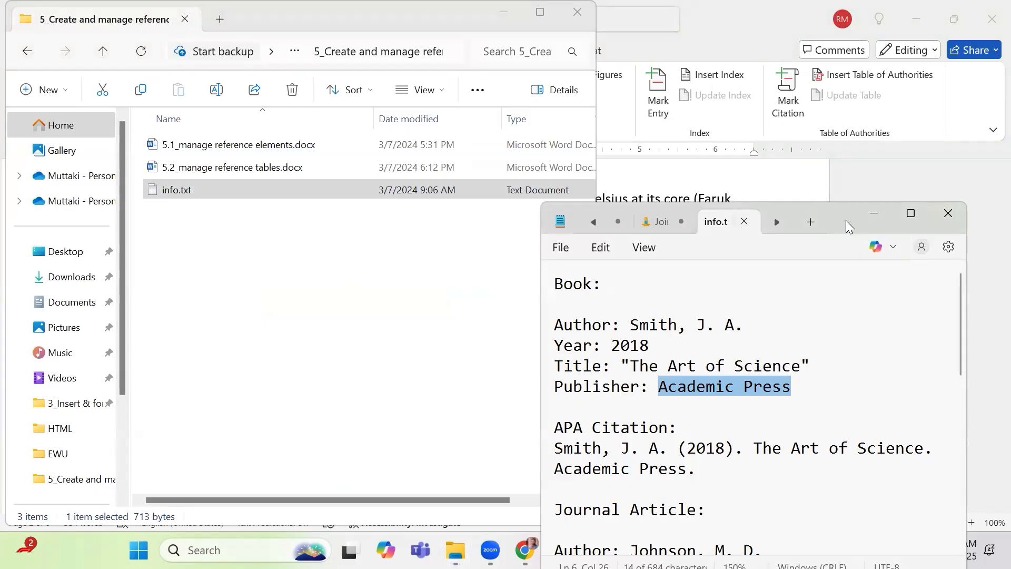
drag(846, 220, 848, 203)
click(424, 311)
click(502, 15)
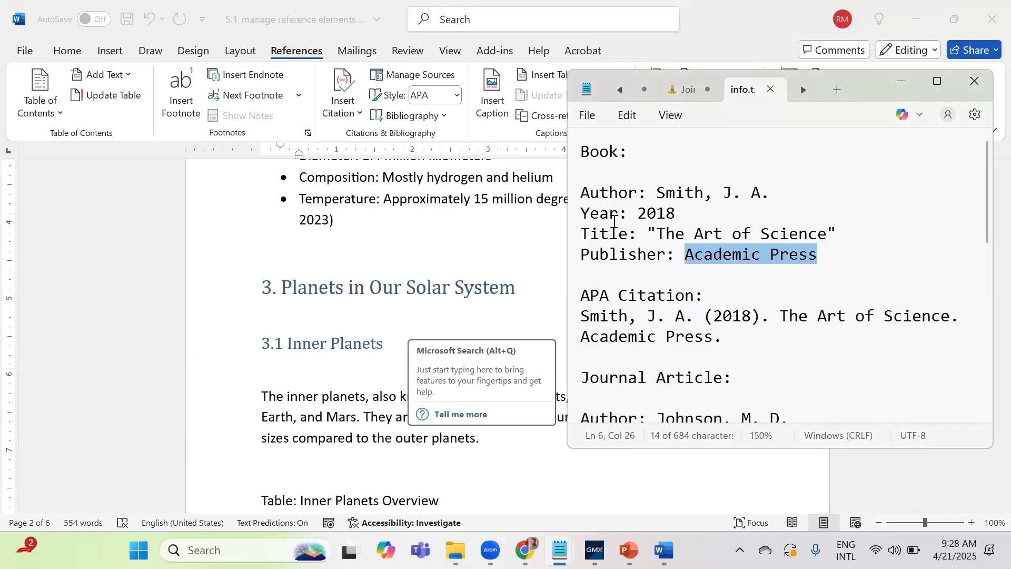
scroll(619, 229, down, 1)
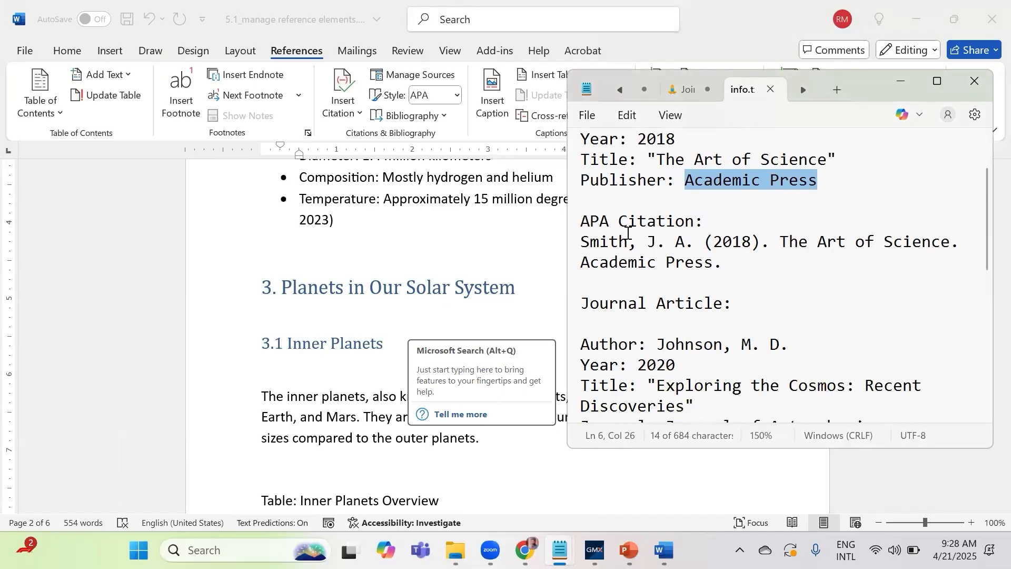
scroll(633, 253, down, 2)
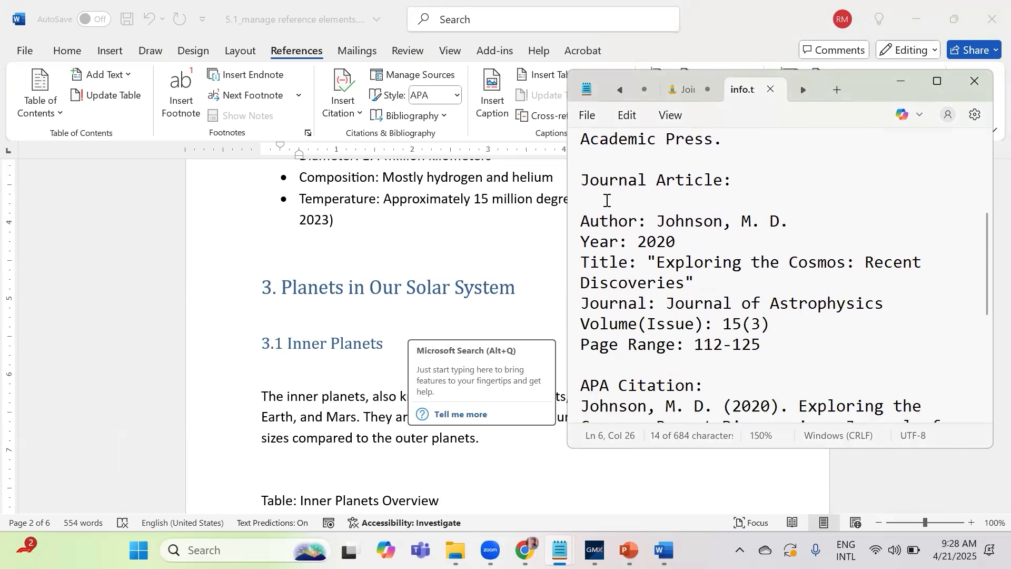
scroll(668, 239, down, 2)
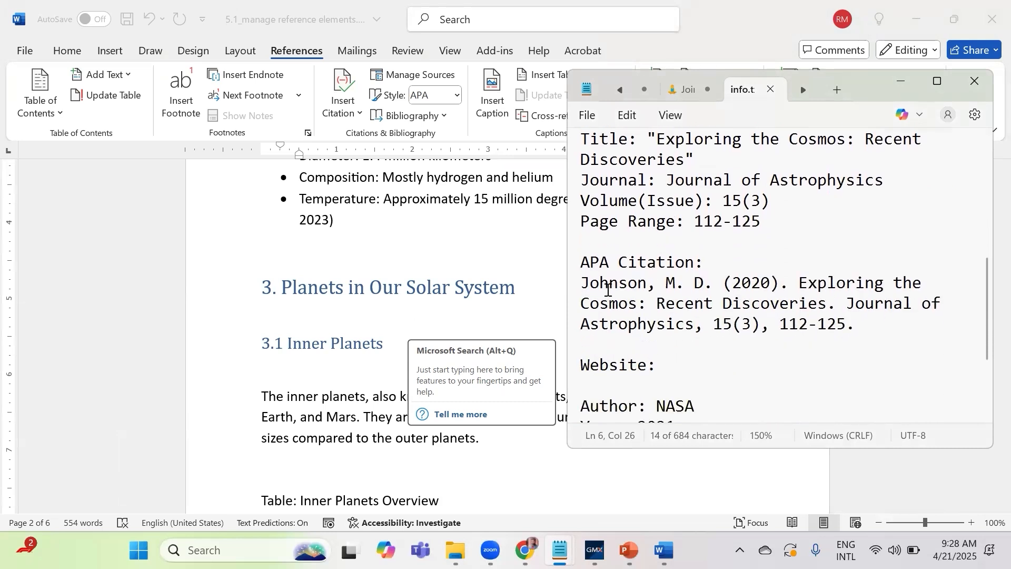
scroll(611, 292, down, 2)
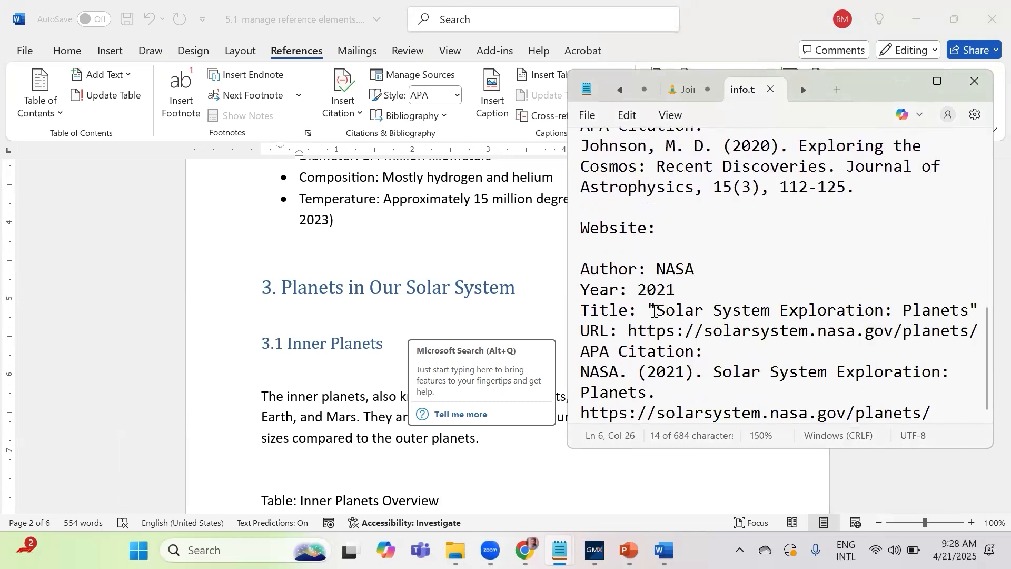
scroll(869, 271, up, 6)
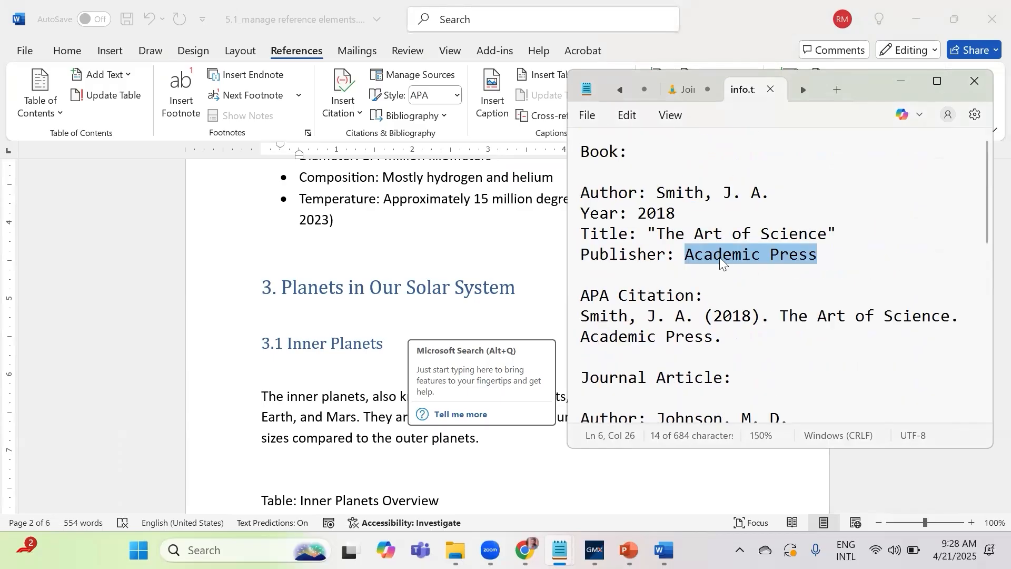
click(352, 116)
click(354, 116)
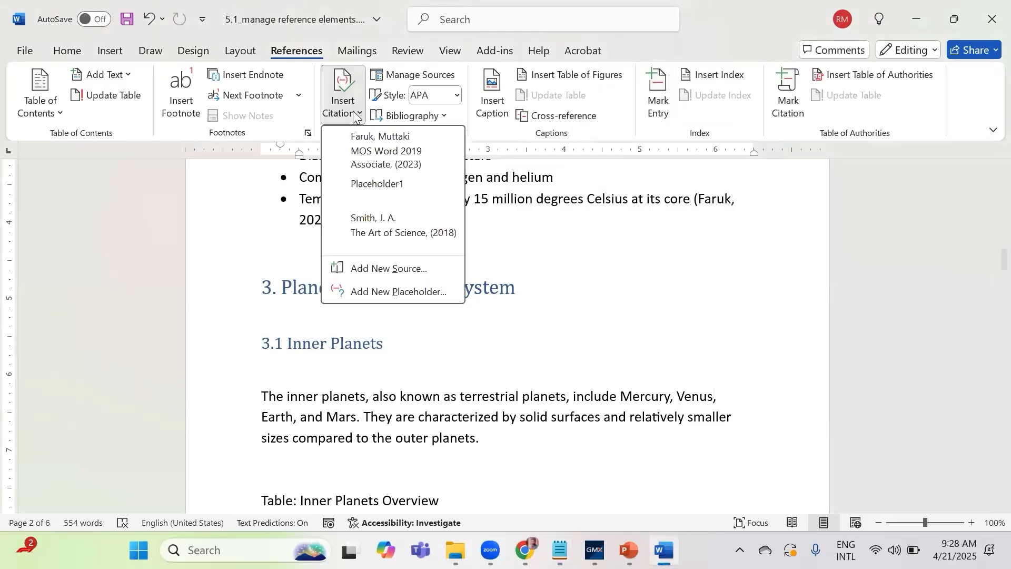
click(380, 269)
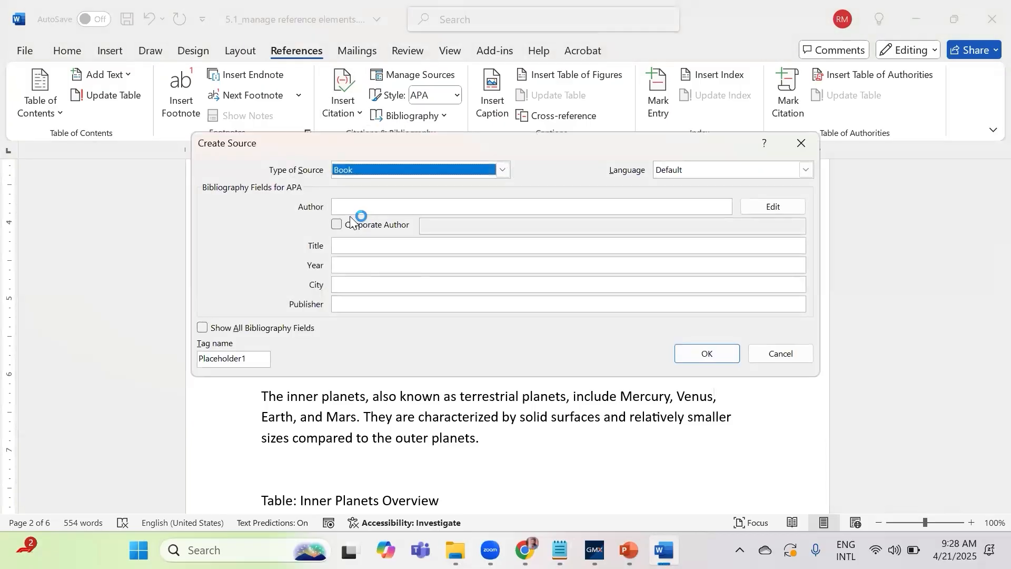
click(345, 206)
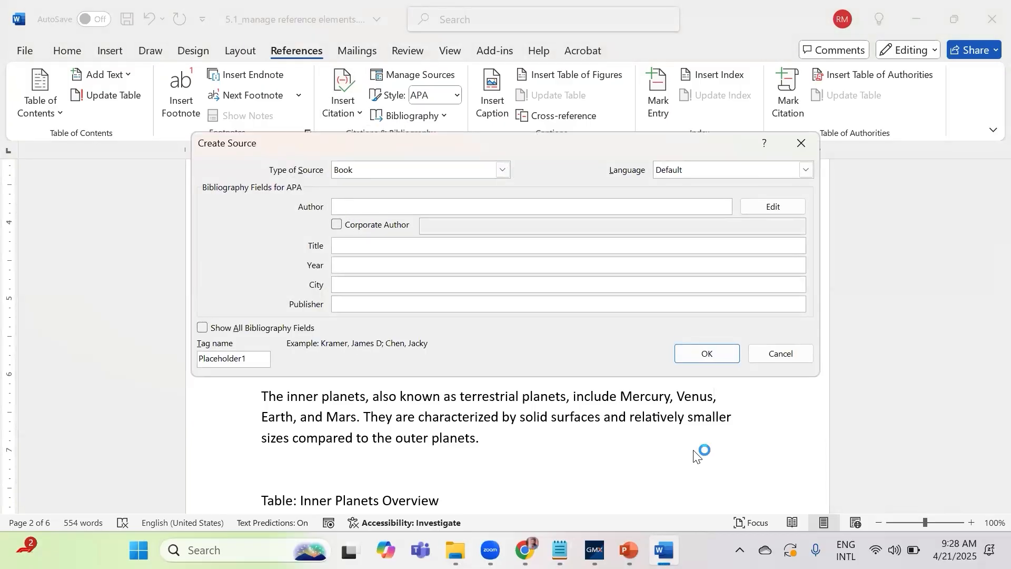
click(569, 535)
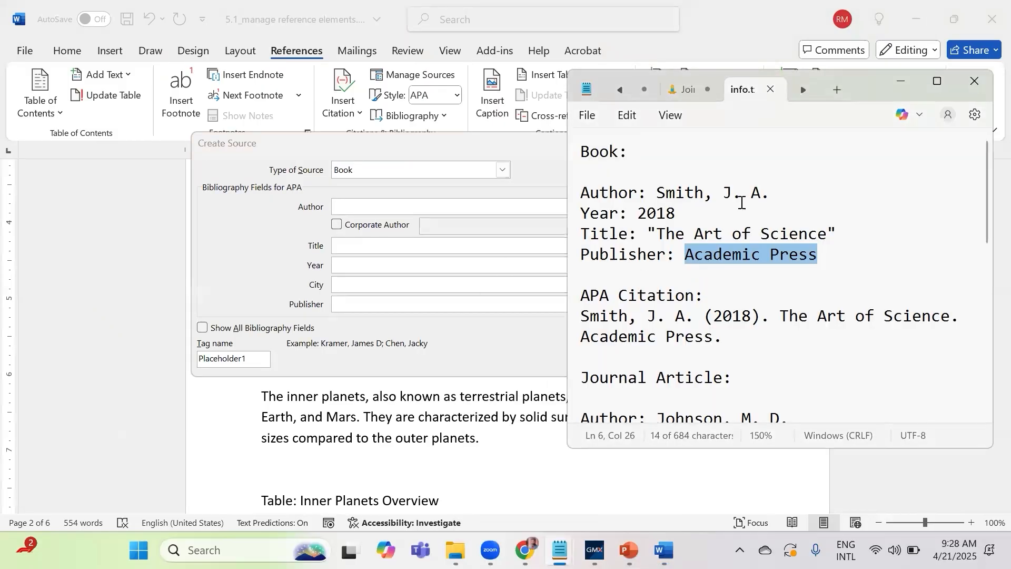
click(360, 115)
click(782, 360)
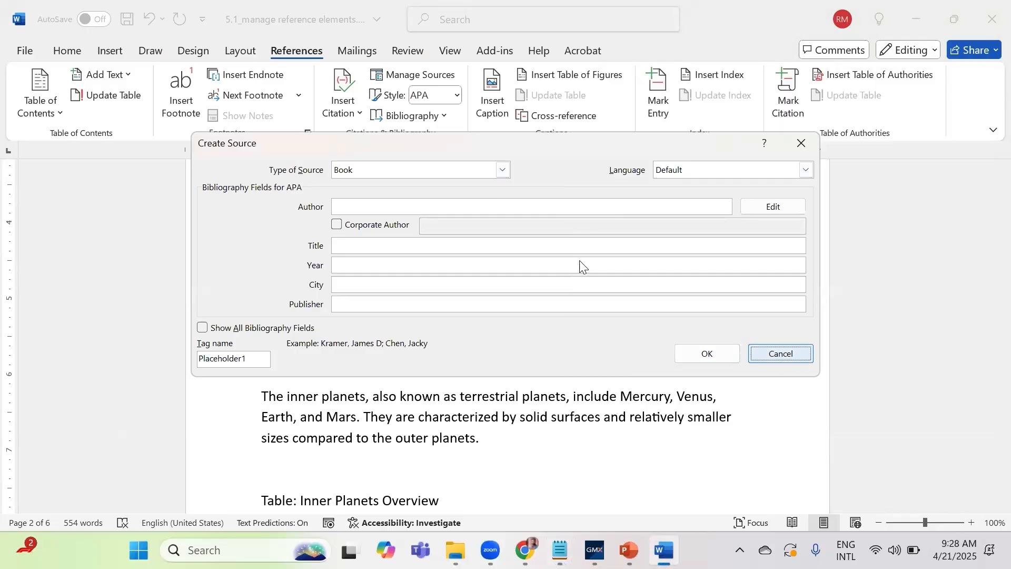
Start a new citation source and copy the journal article's author from info.txt into its Author field
click(342, 103)
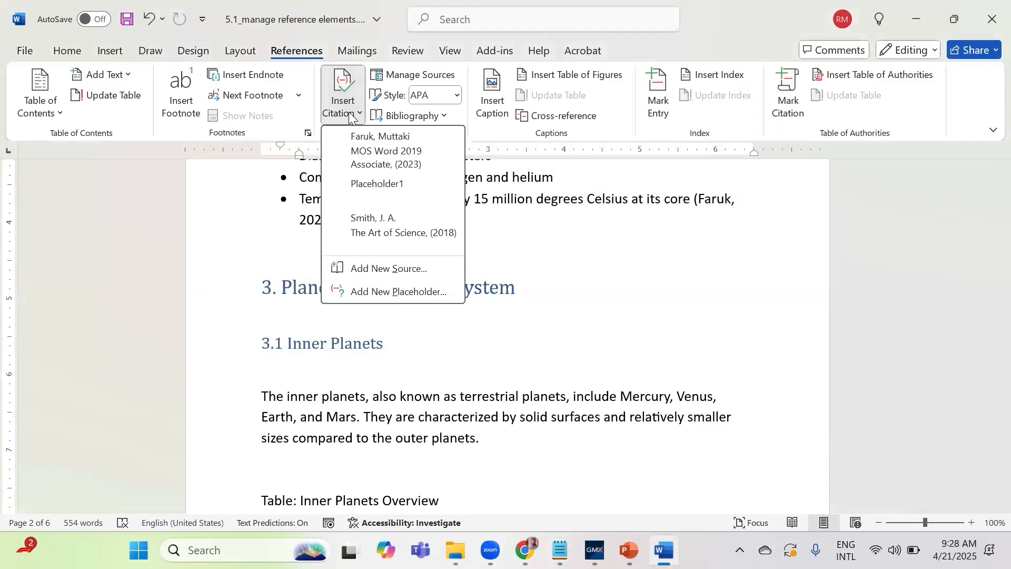
click(373, 268)
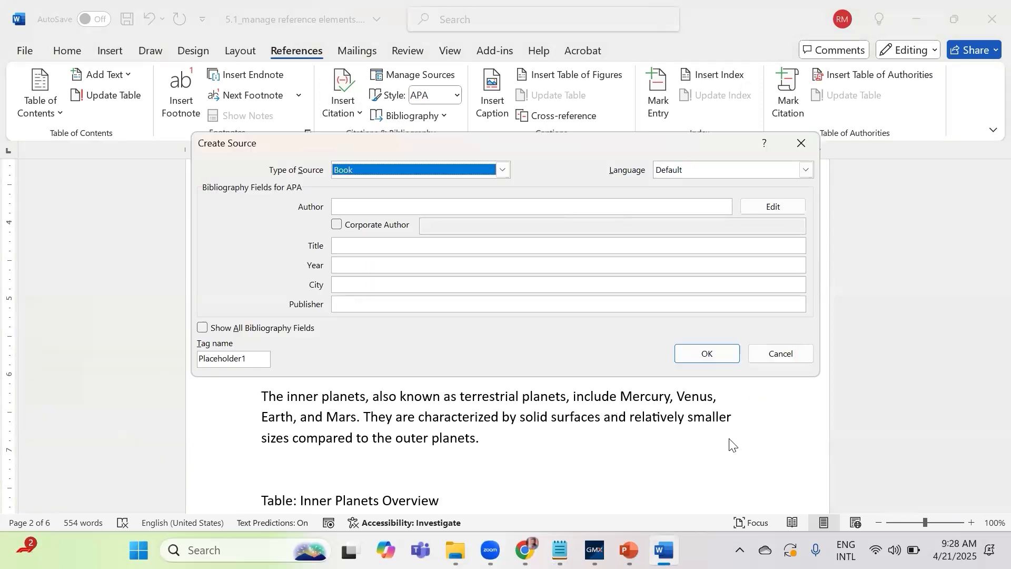
mouse_move(559, 550)
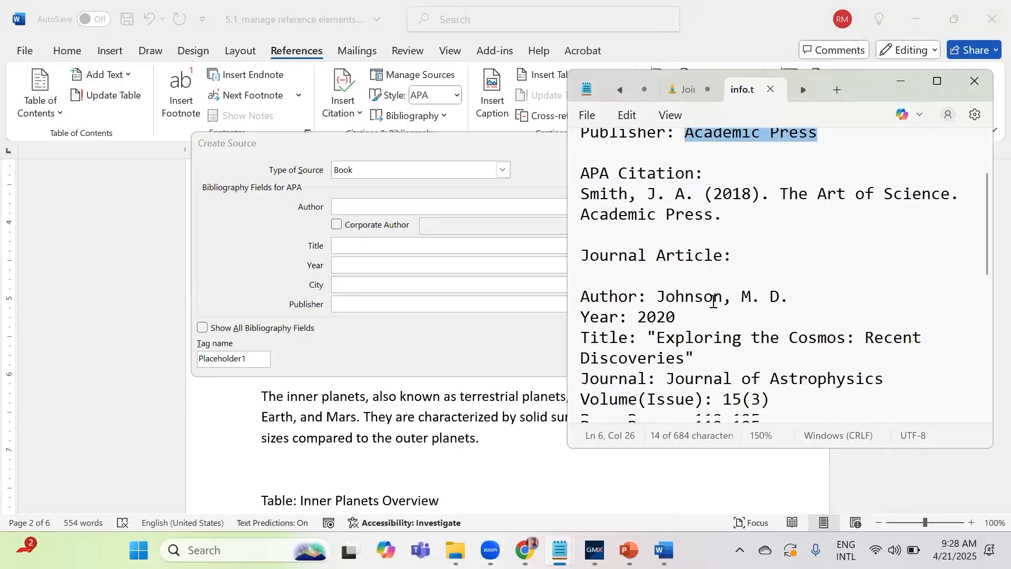
scroll(715, 296, down, 1)
drag(658, 283, 782, 286)
key(ctrl+c)
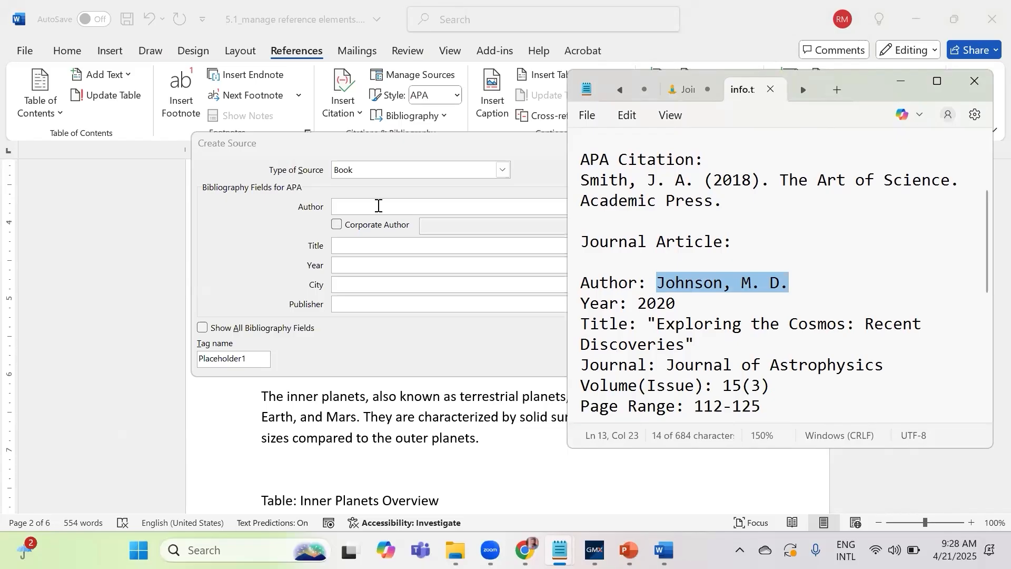
click(378, 205)
key(ctrl+v)
Copy the journal article's title "Exploring the Cosmos: Recent Discoveries" from info.txt into the source's Title field and set Year to 2020
mouse_move(560, 550)
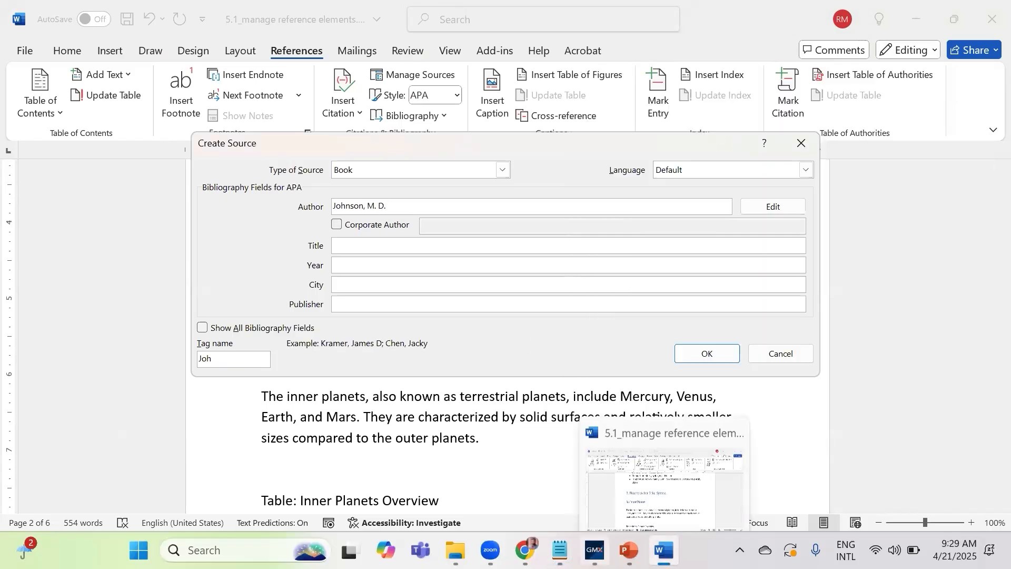
click(542, 421)
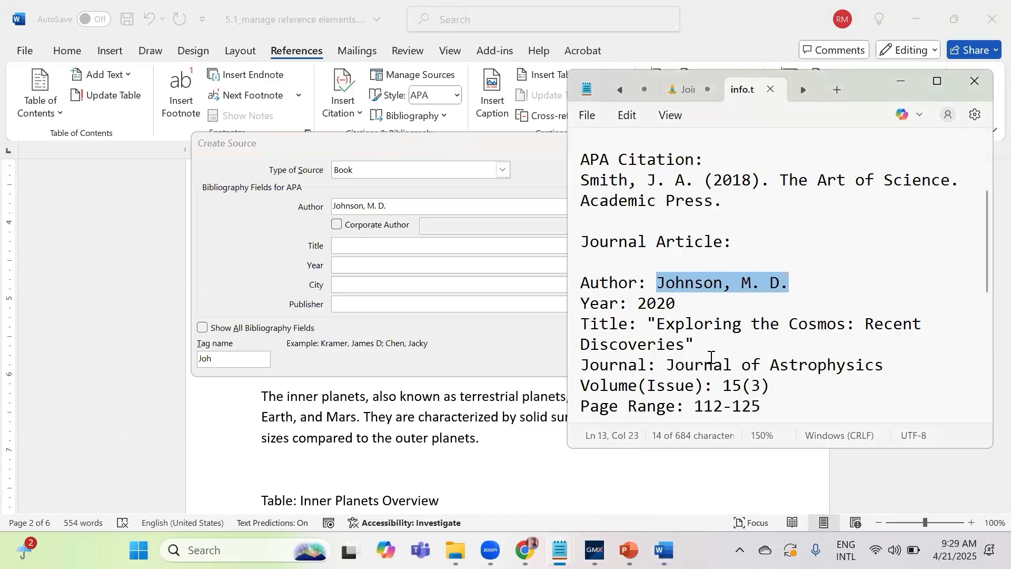
drag(658, 326, 687, 346)
key(ctrl+c)
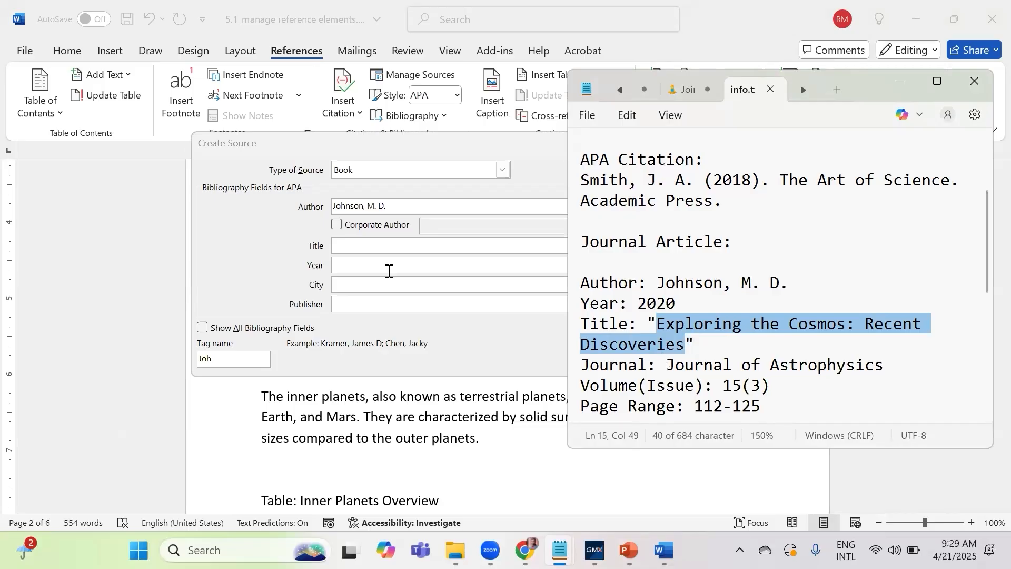
click(362, 248)
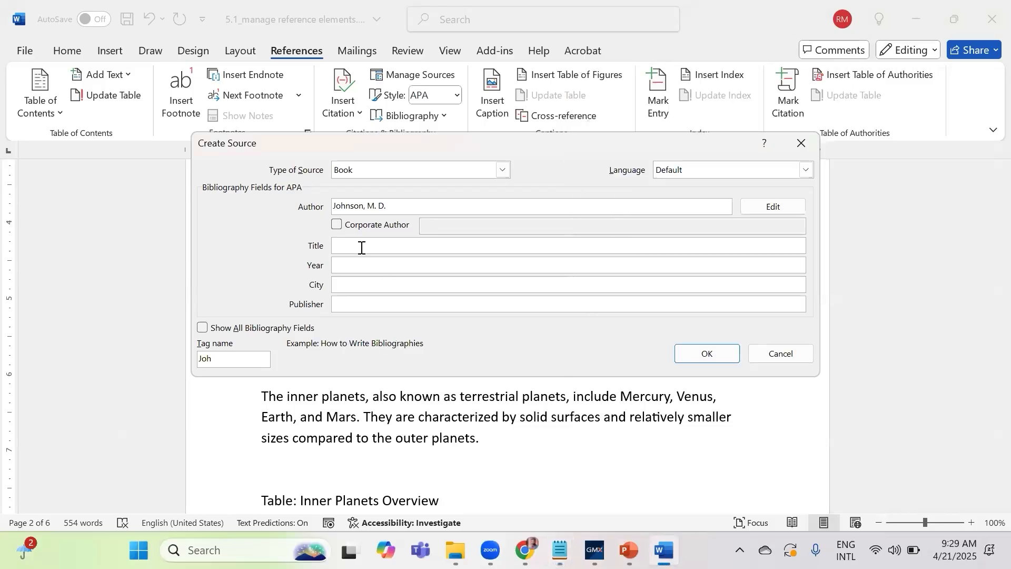
key(ctrl+v)
click(365, 267)
text(2020)
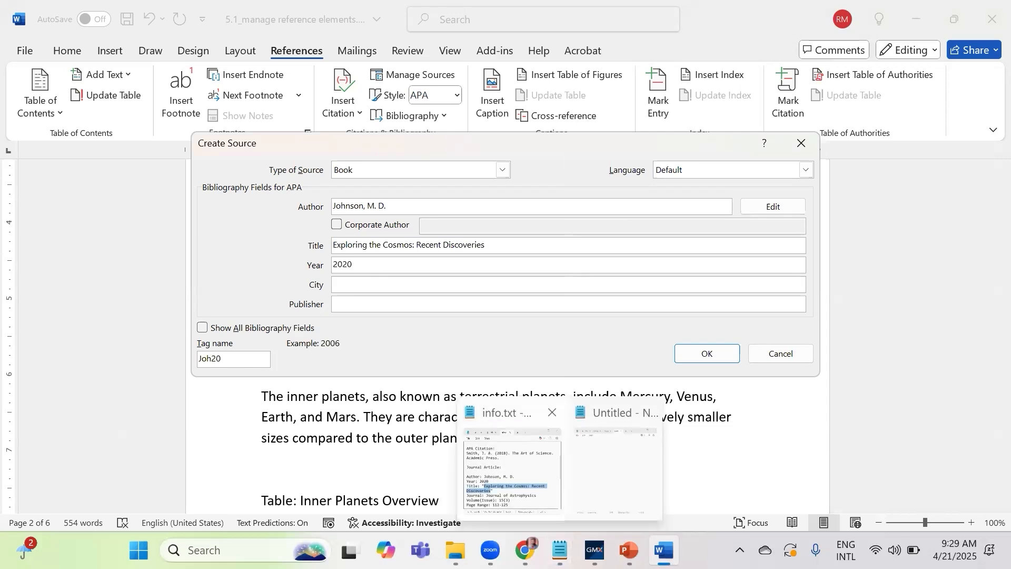
Show all bibliography fields for the source and copy the article's page range 112-125 from info.txt into Pages
click(508, 463)
scroll(634, 387, down, 2)
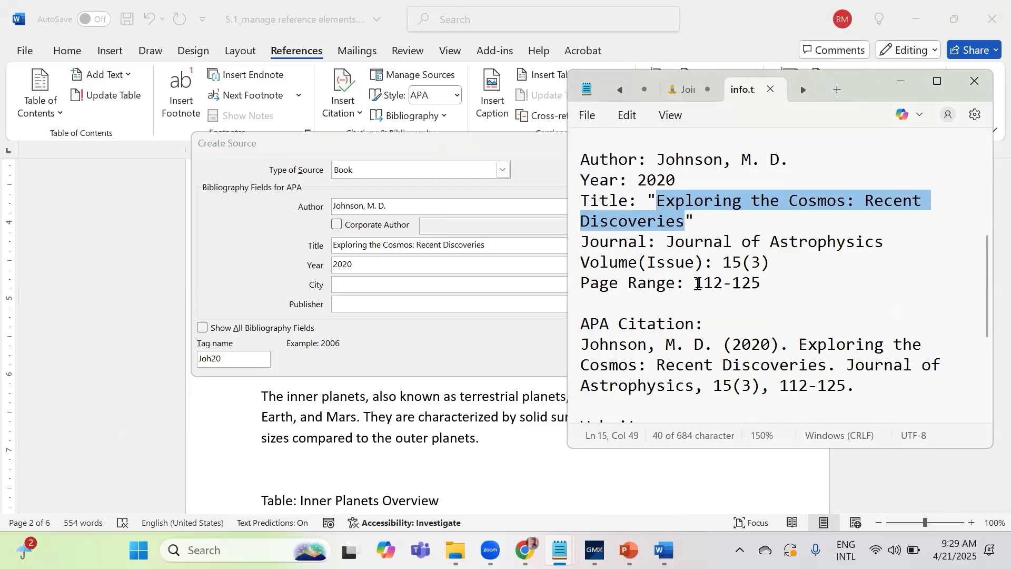
click(379, 338)
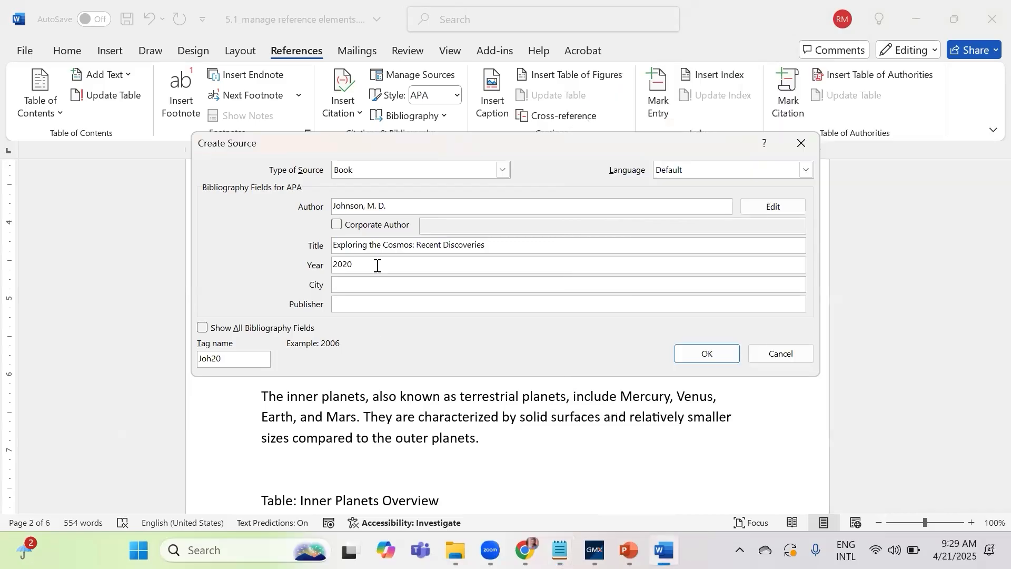
click(203, 328)
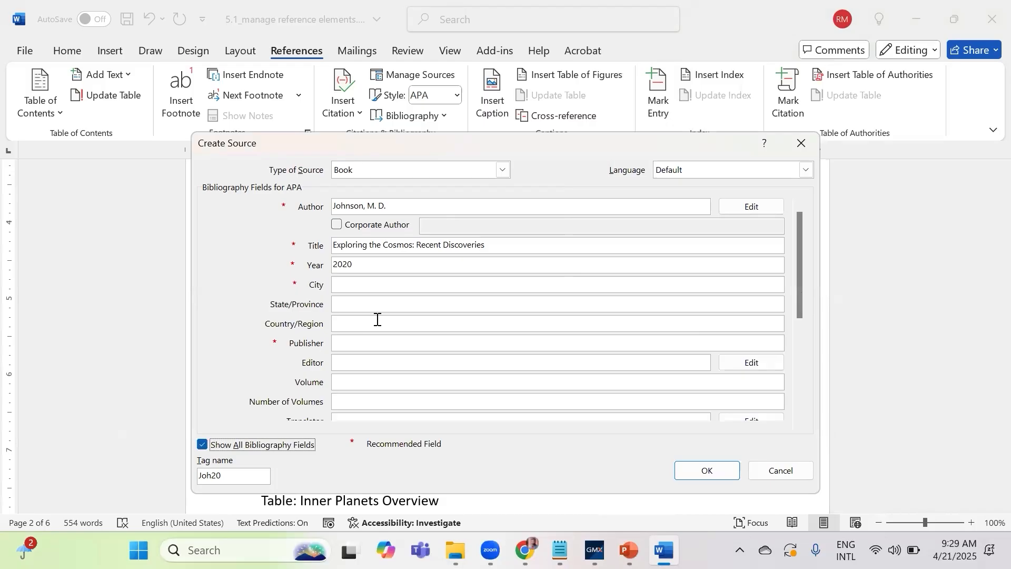
click(350, 382)
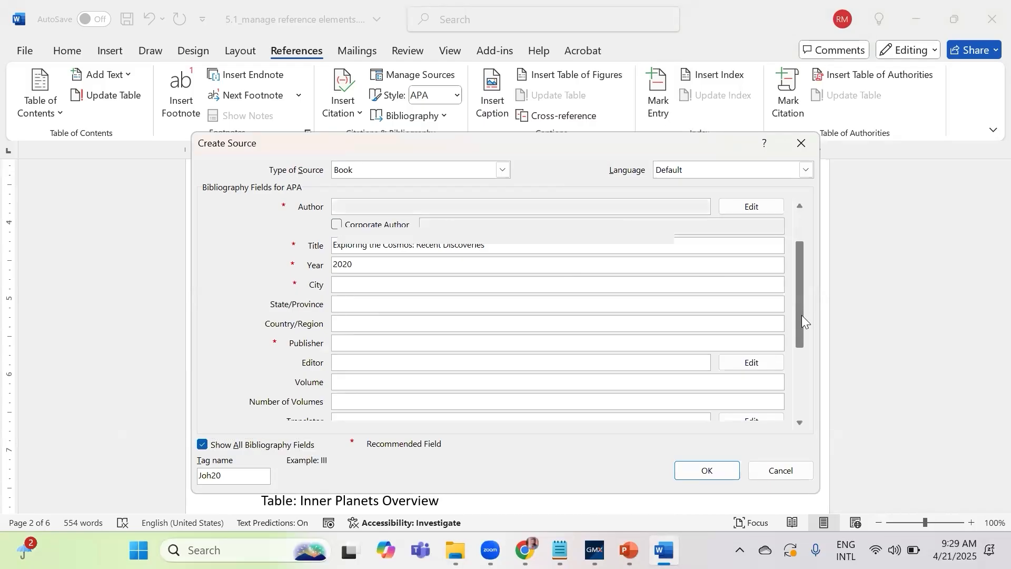
key(Tab)
key(Tab)
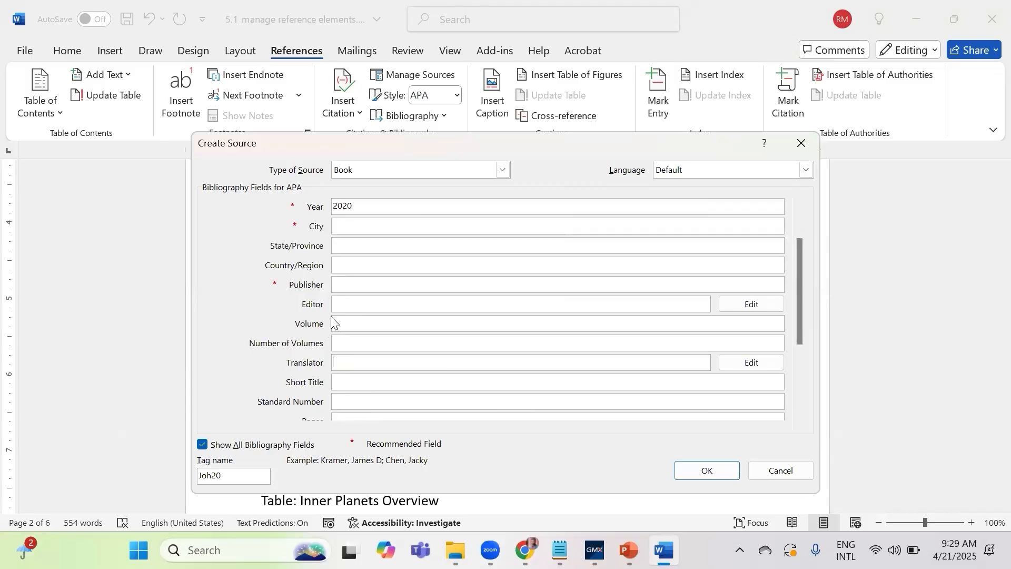
drag(802, 326, 804, 344)
click(800, 423)
click(801, 423)
click(801, 422)
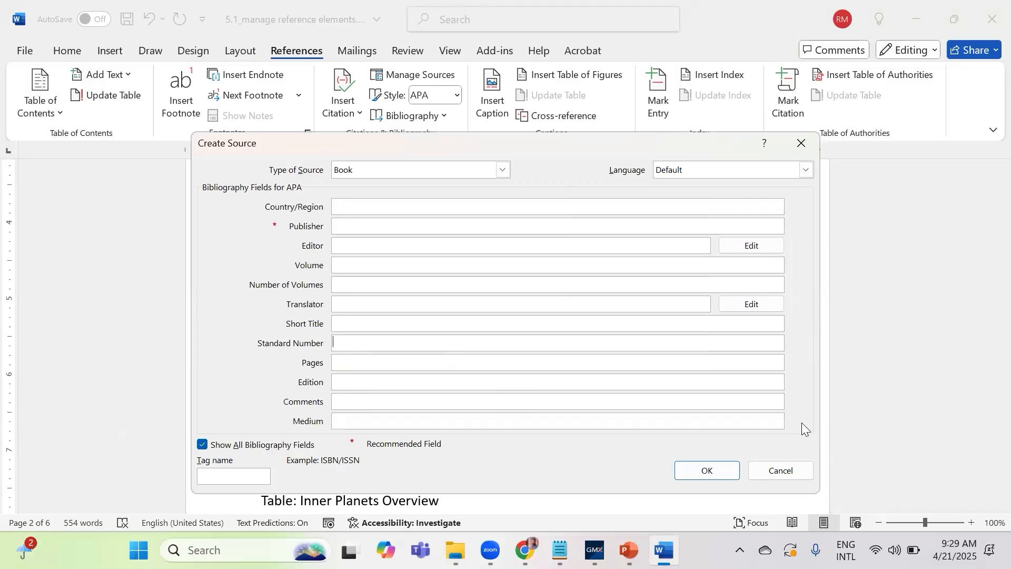
click(801, 423)
click(802, 422)
click(802, 423)
click(801, 423)
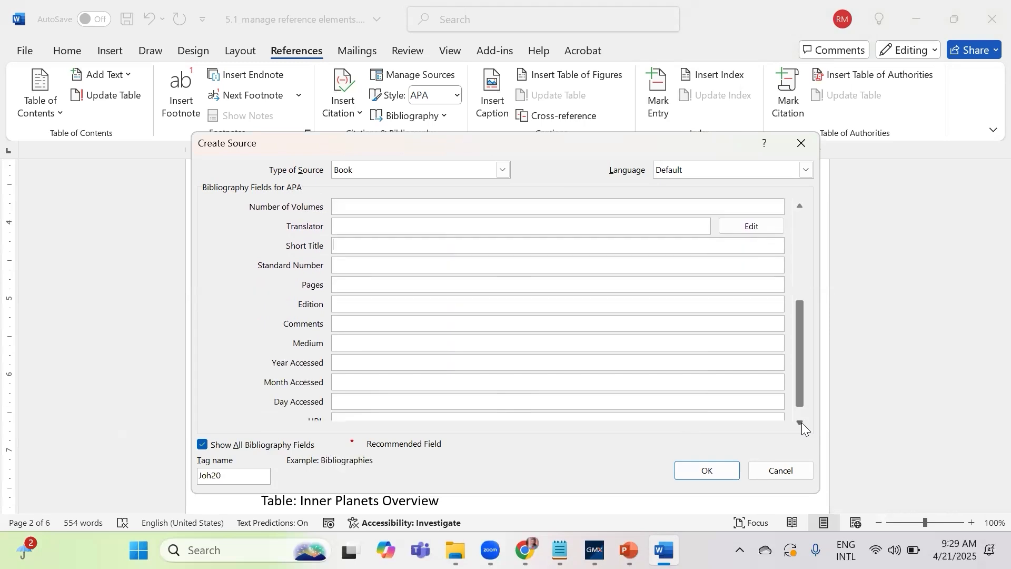
click(802, 422)
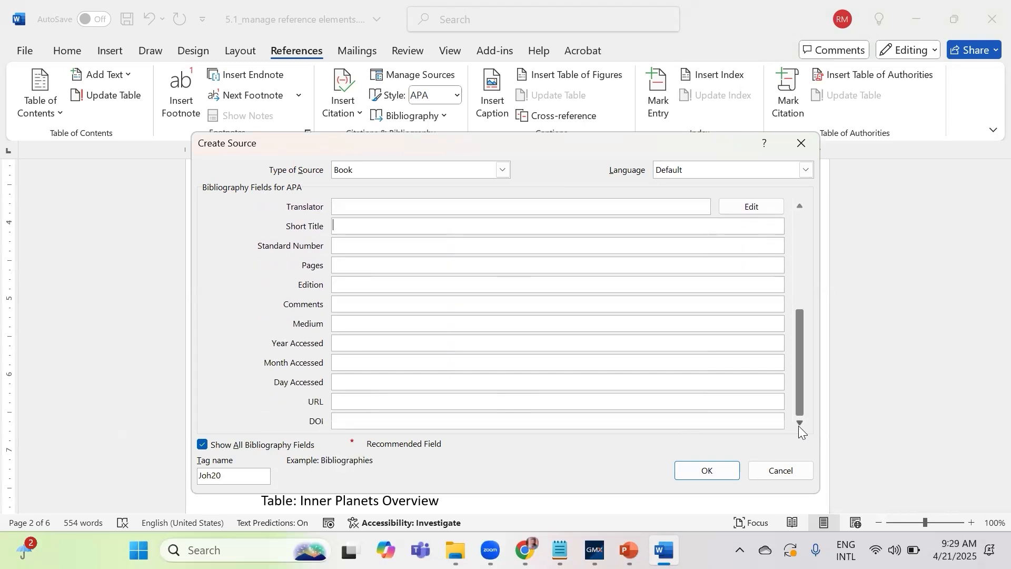
mouse_move(560, 550)
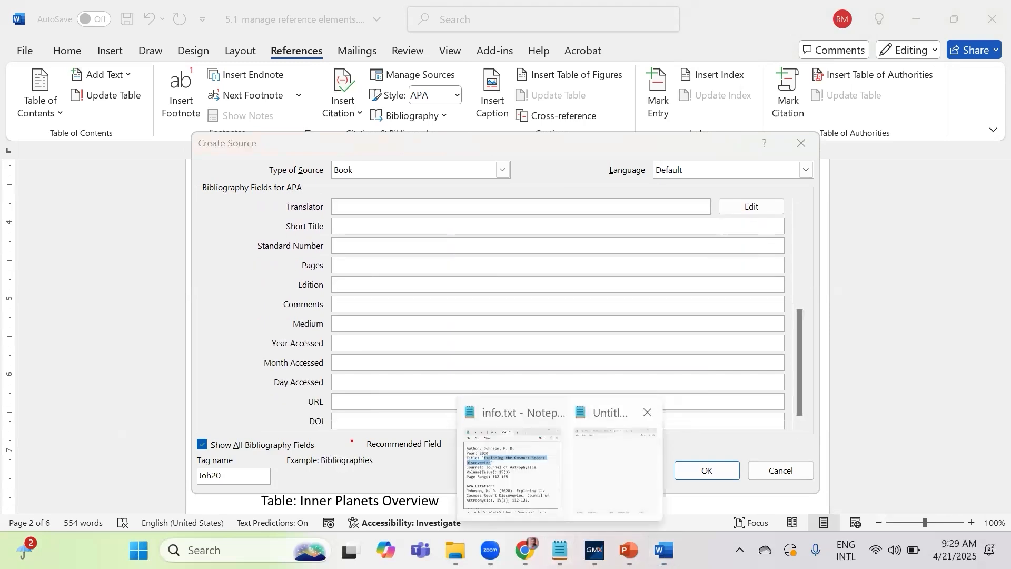
drag(695, 284, 759, 287)
key(ctrl+c)
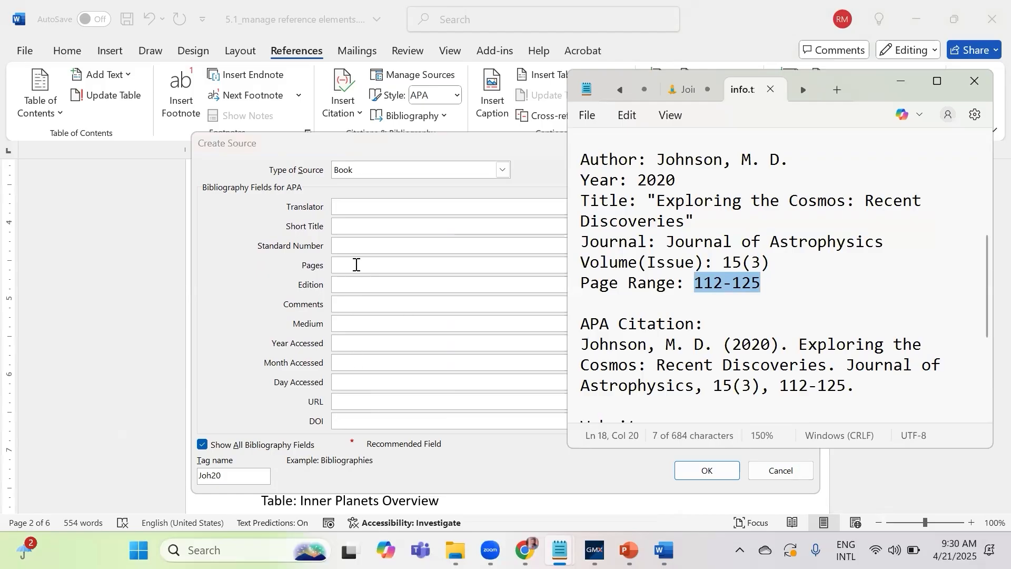
click(357, 265)
key(ctrl+v)
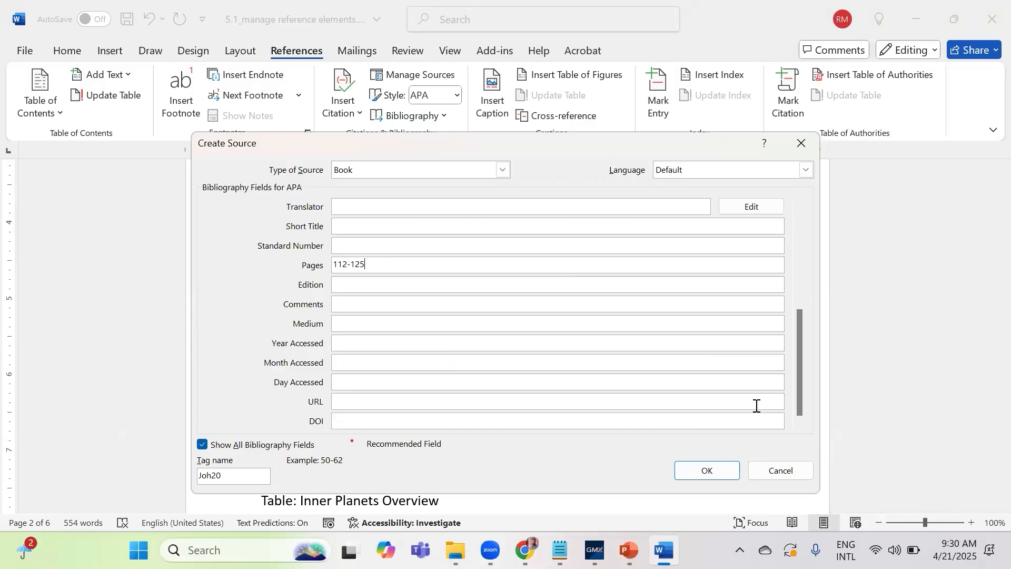
Review the full list of bibliography fields for the journal article source, from Author to DOI
click(797, 211)
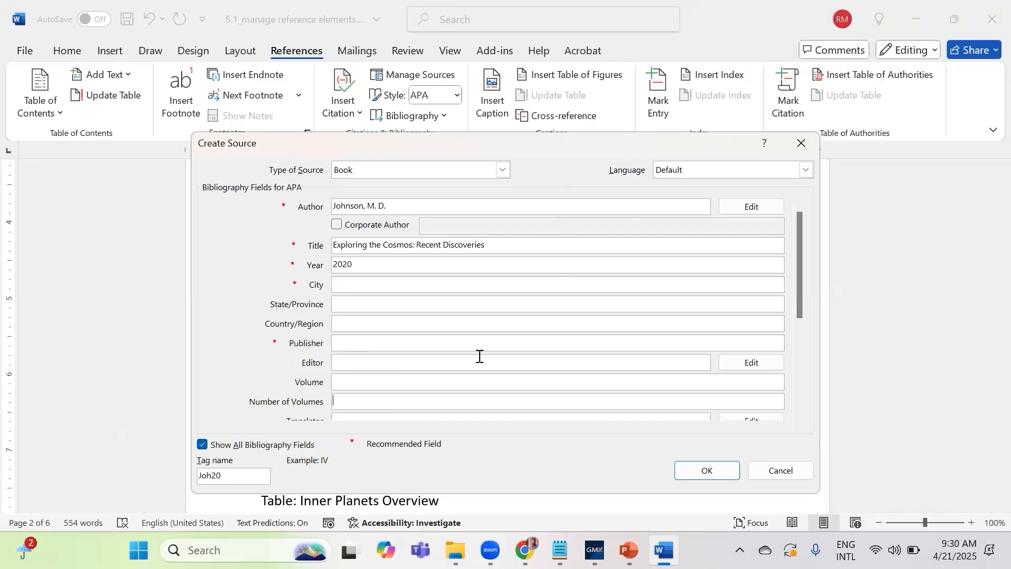
click(798, 422)
click(798, 422)
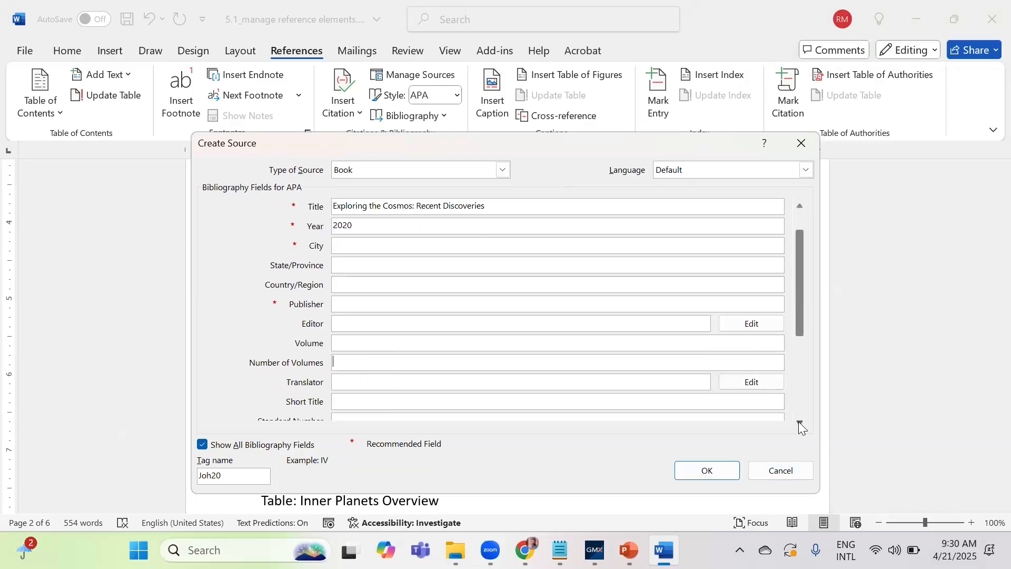
click(799, 423)
click(798, 422)
click(798, 422)
click(799, 422)
click(799, 422)
click(799, 423)
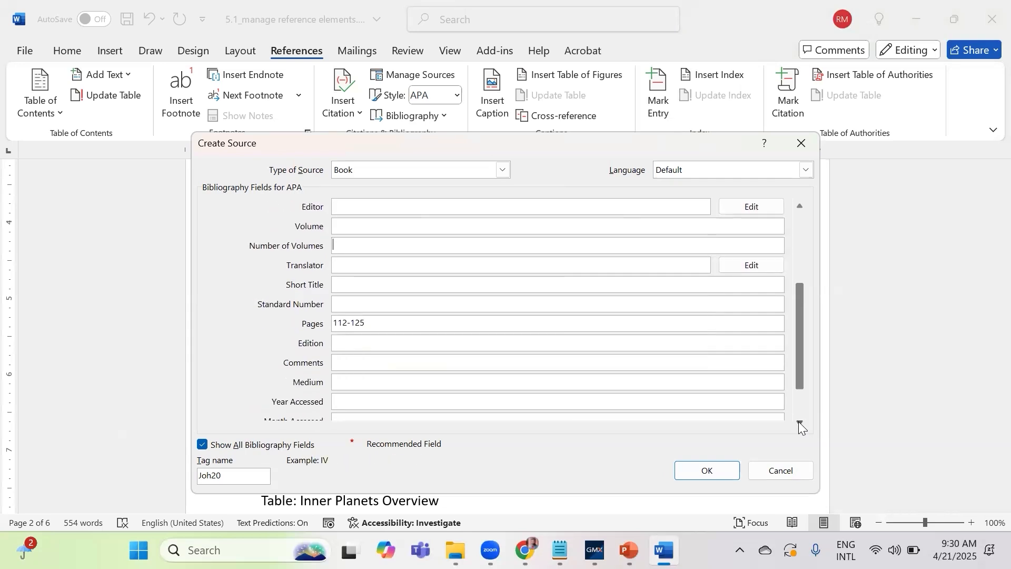
click(798, 422)
click(799, 422)
click(798, 422)
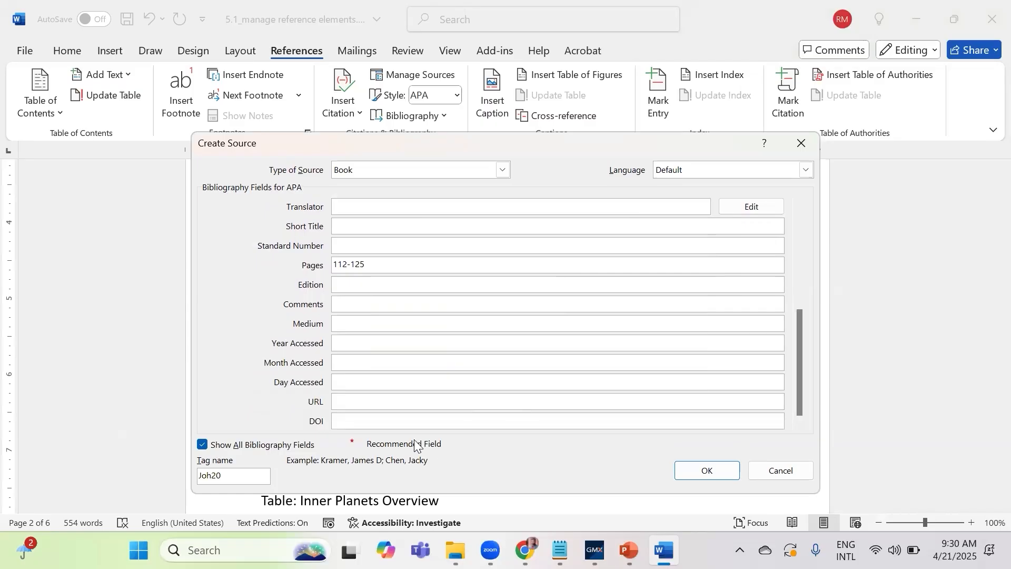
Return to the short bibliography field list and save the journal article source, inserting its citation in the document
click(198, 445)
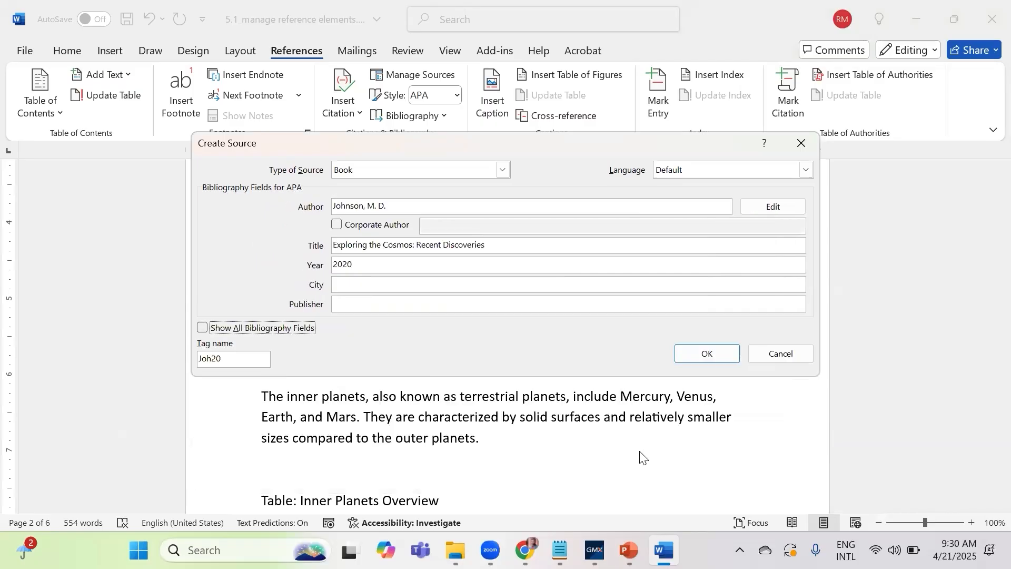
click(712, 351)
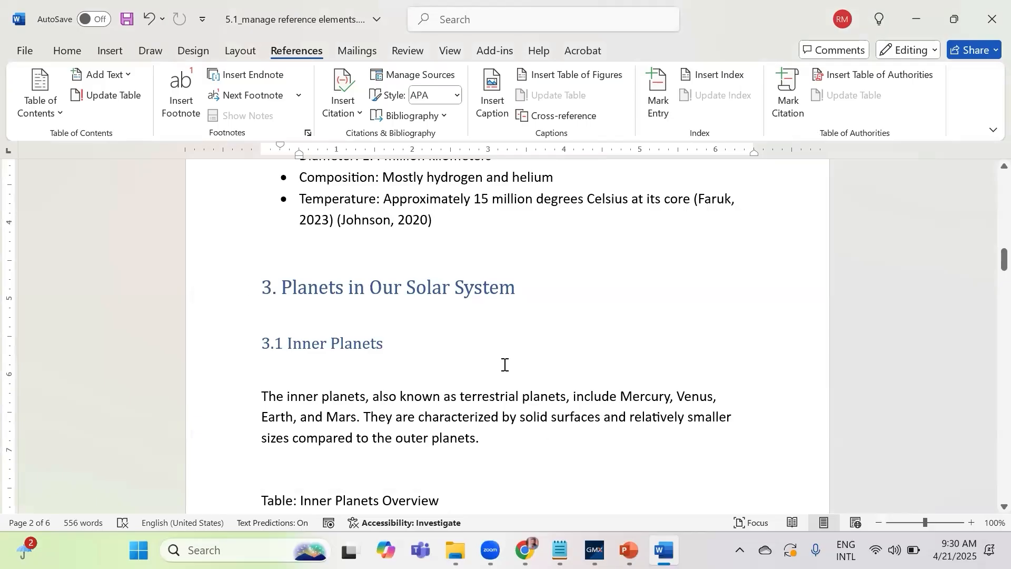
Start another new citation source and copy the website author "NASA" from info.txt into its Author field
click(355, 113)
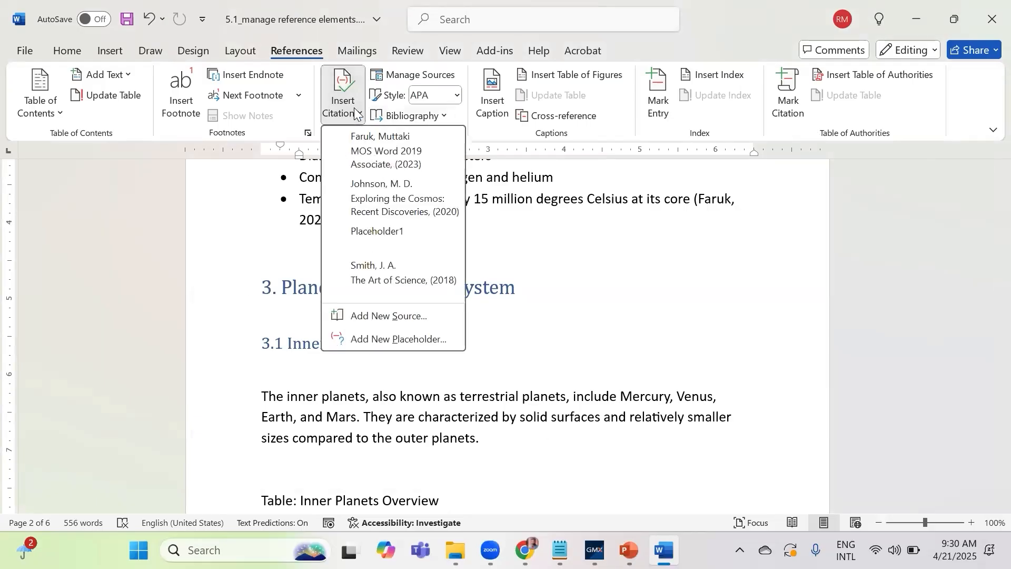
click(379, 318)
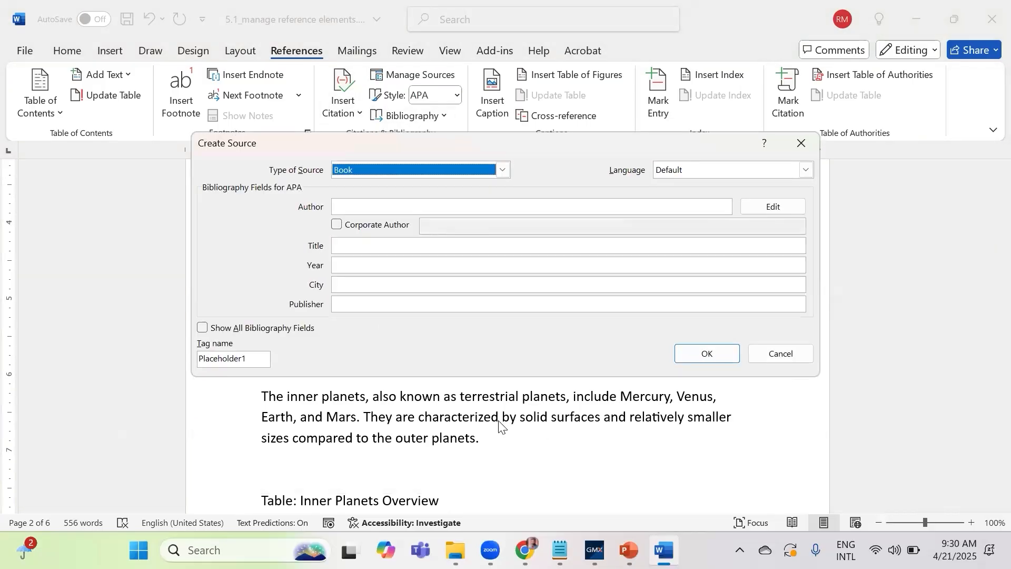
click(560, 550)
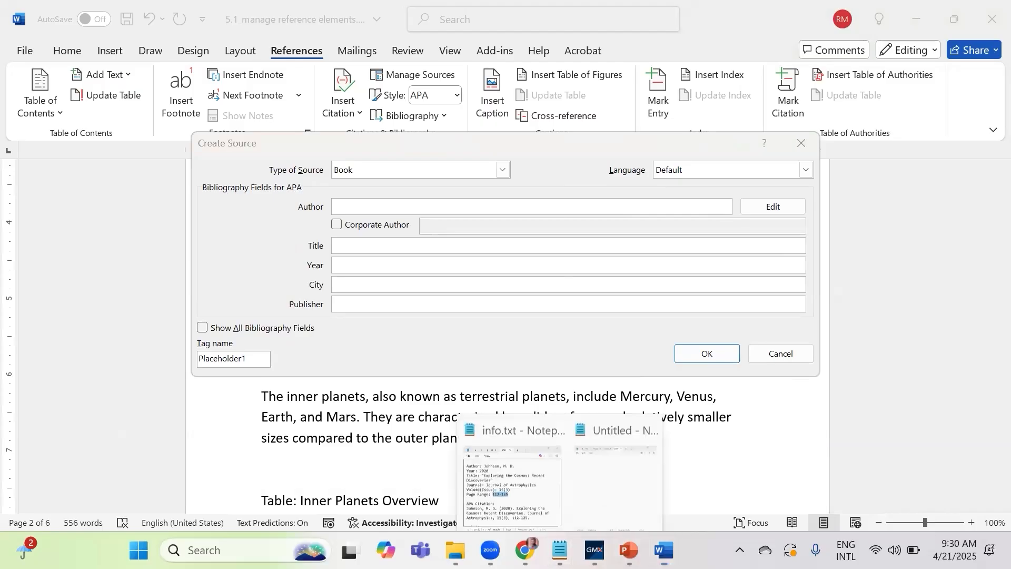
click(511, 466)
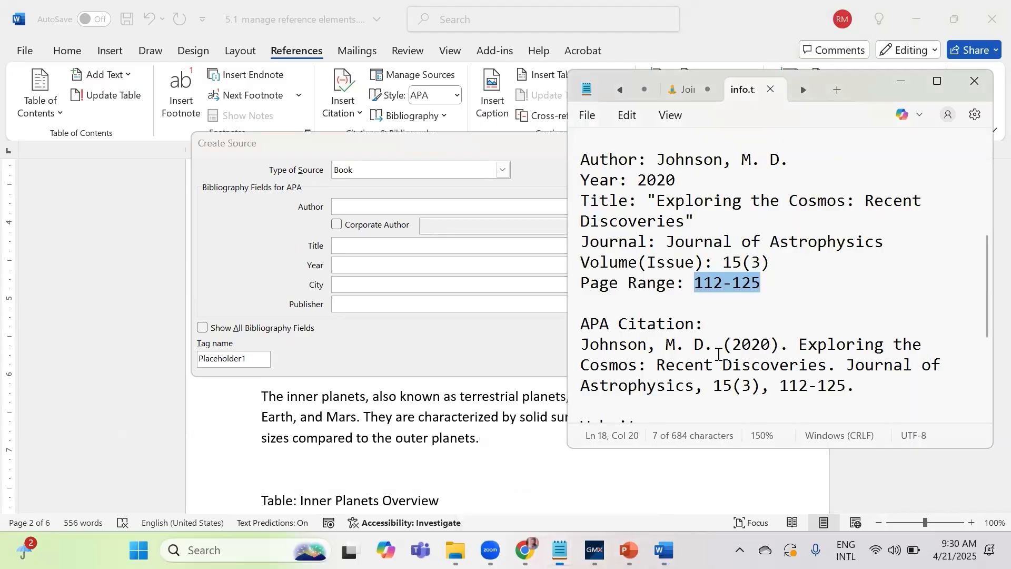
scroll(719, 354, down, 3)
drag(693, 265, 655, 272)
key(ctrl+c)
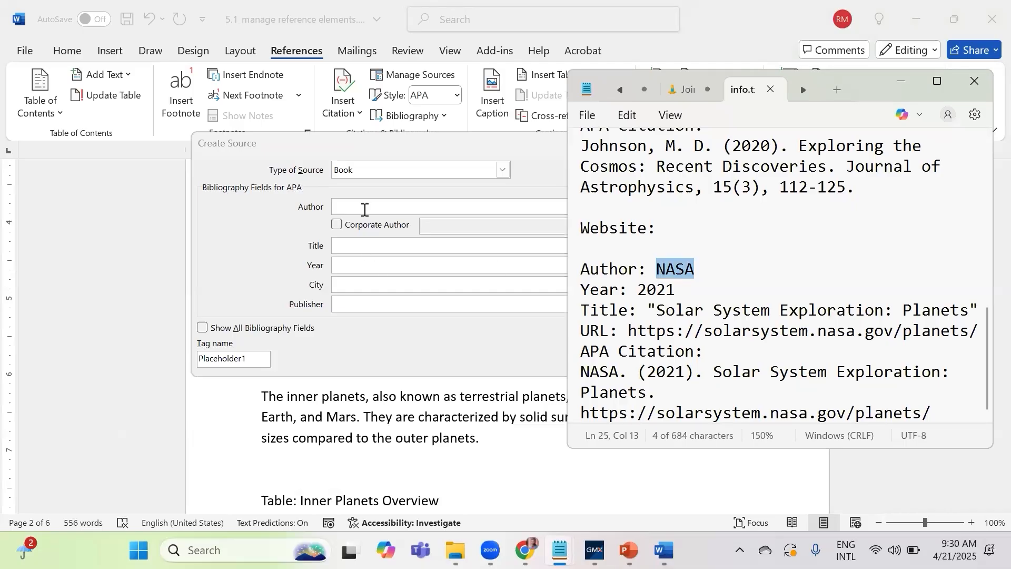
click(357, 207)
key(ctrl+v)
Copy the website title "Solar System Exploration: Planets" from info.txt into the source's Title field
click(560, 550)
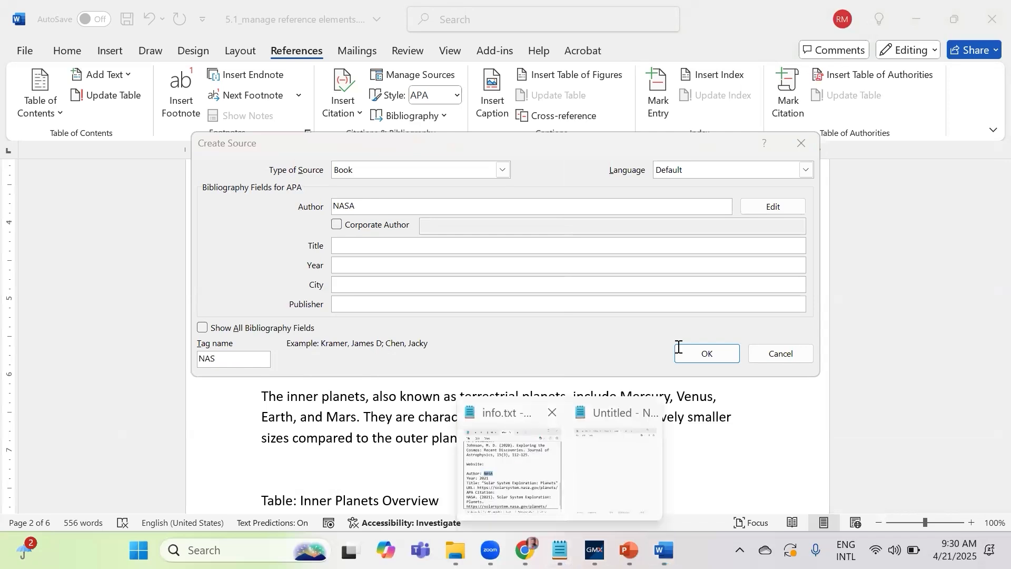
click(660, 311)
drag(732, 307, 963, 319)
key(ctrl+c)
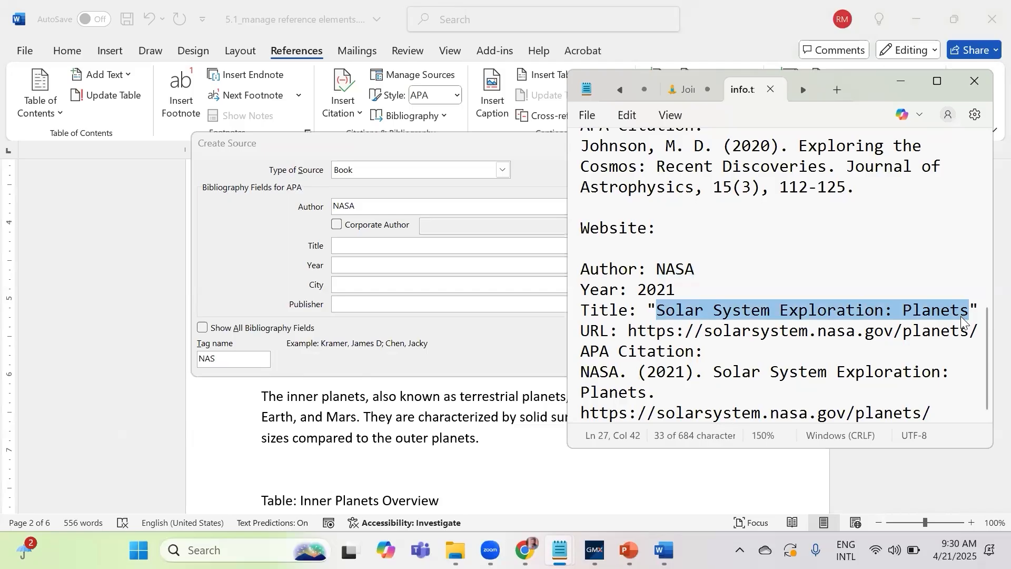
click(346, 251)
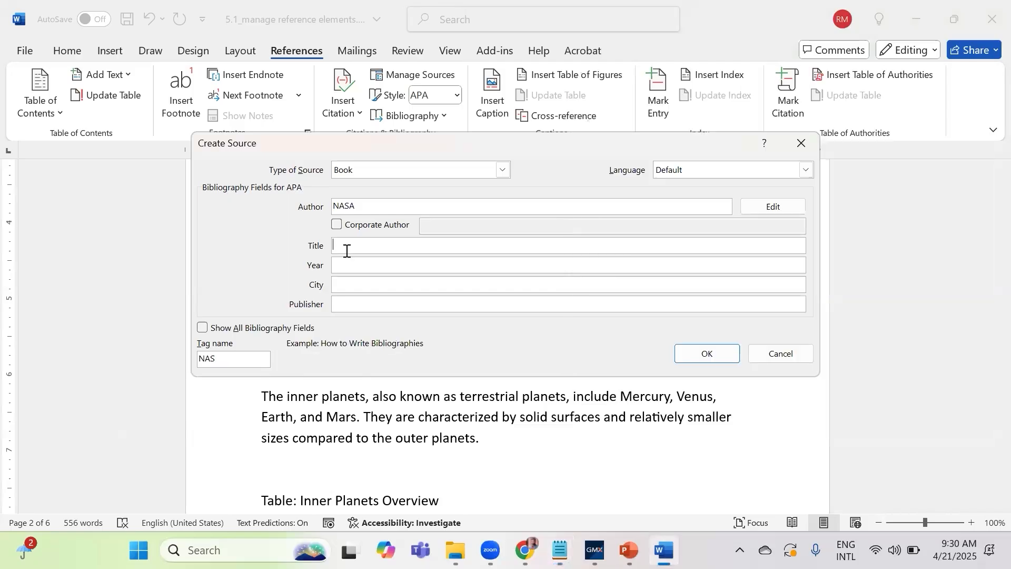
key(ctrl+v)
mouse_move(560, 550)
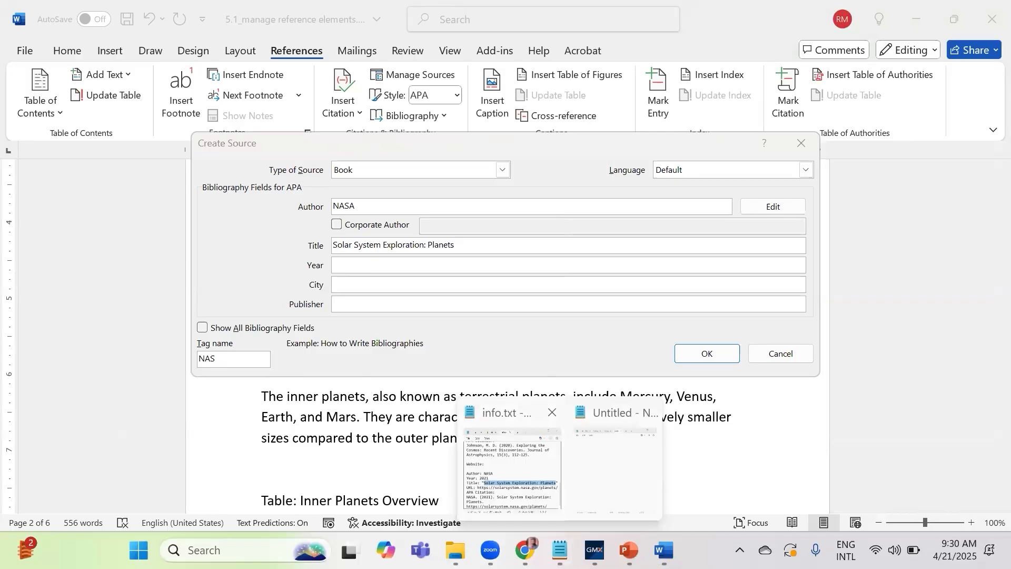
key(alt+Tab)
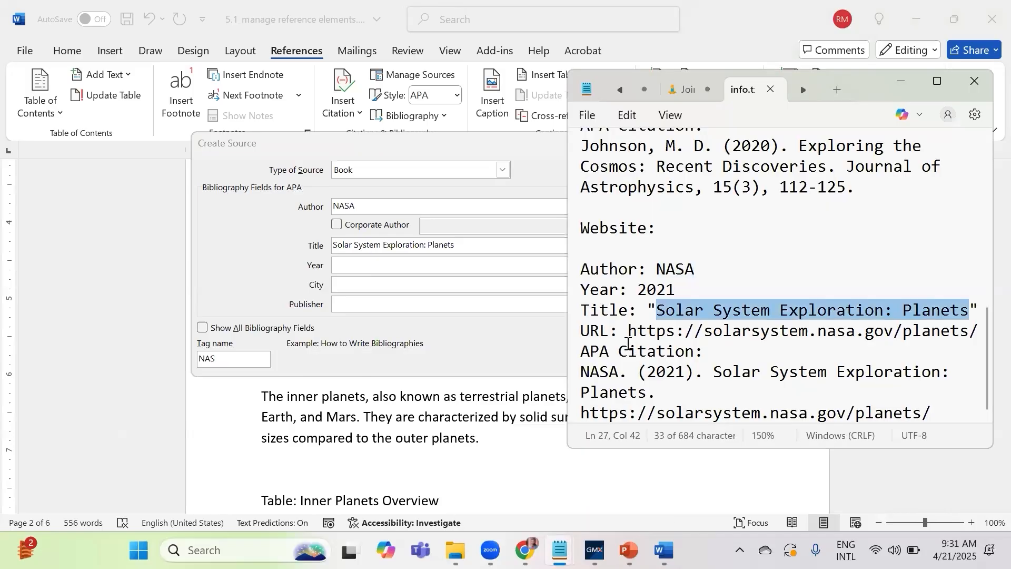
drag(628, 330, 971, 340)
key(ctrl+c)
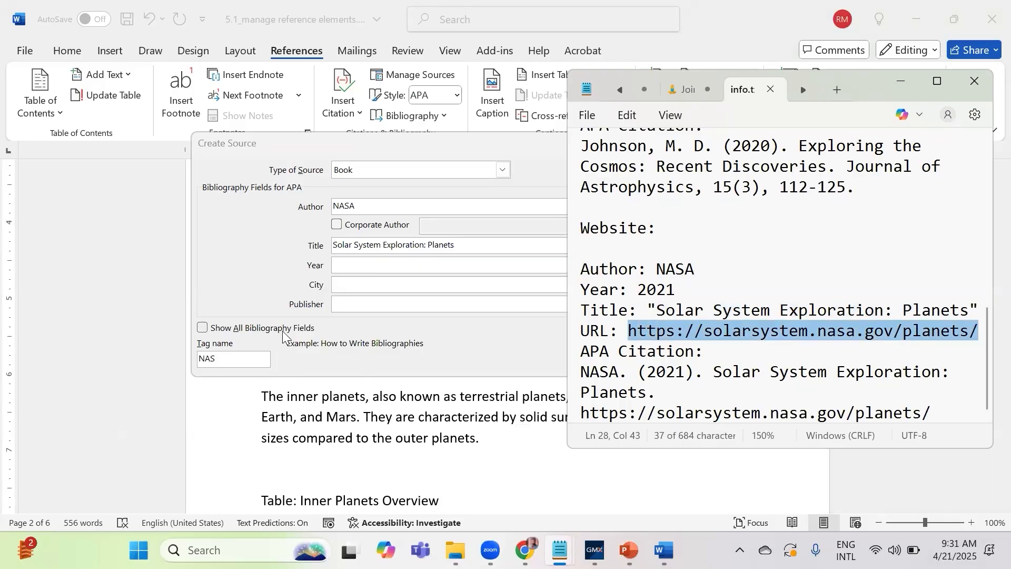
click(203, 328)
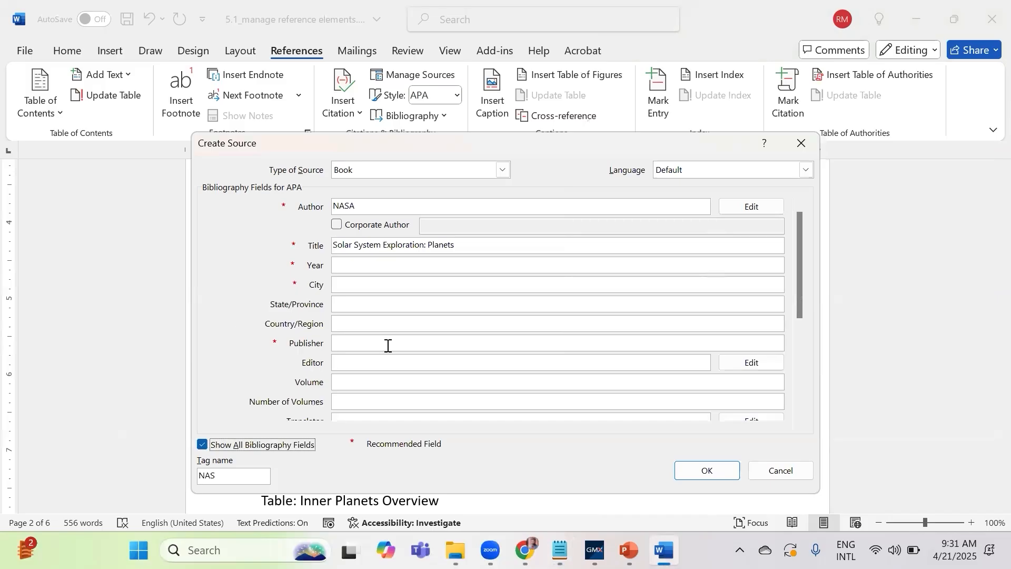
drag(797, 293, 799, 379)
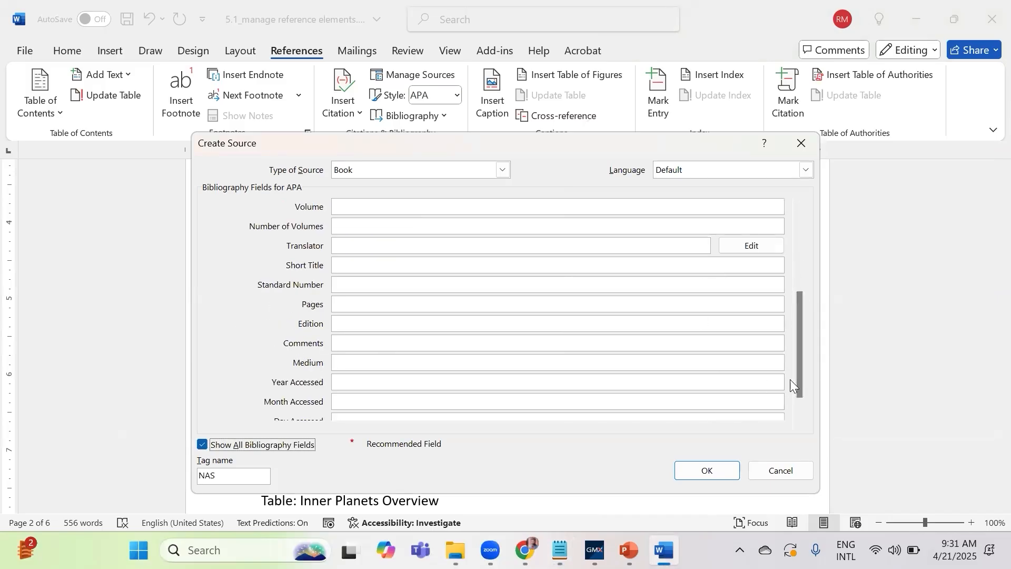
click(799, 422)
click(800, 421)
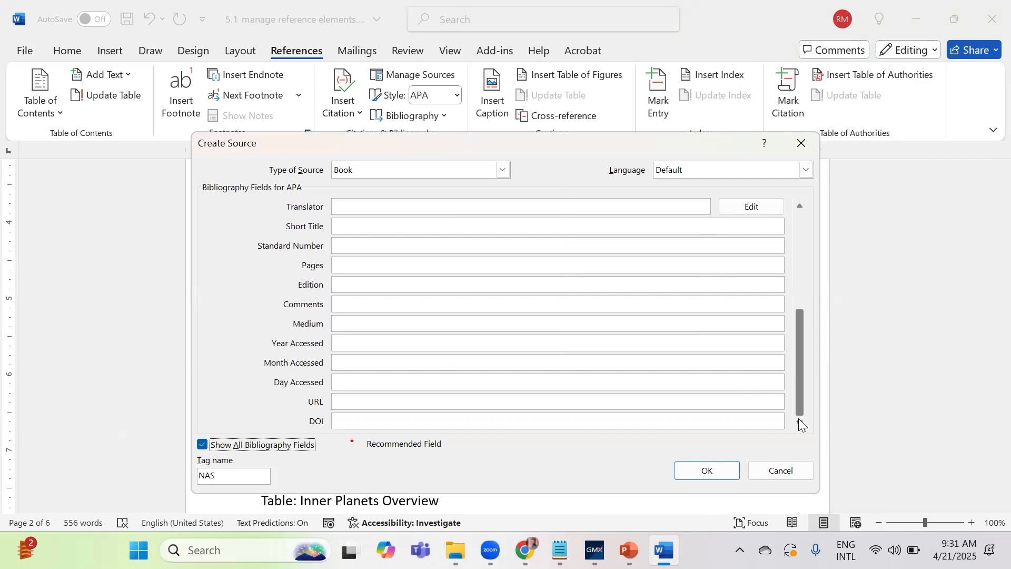
click(344, 402)
key(ctrl+v)
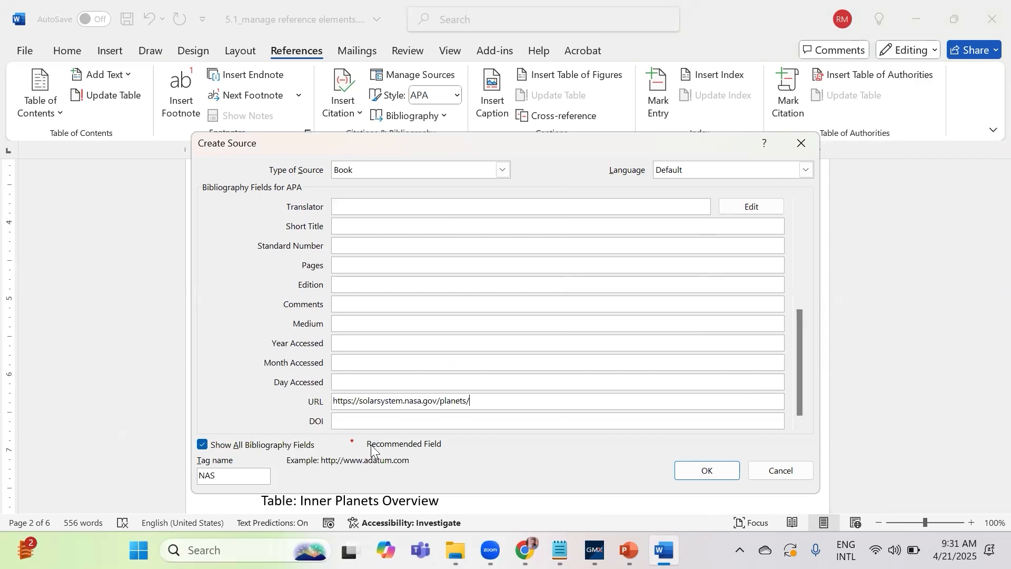
click(707, 470)
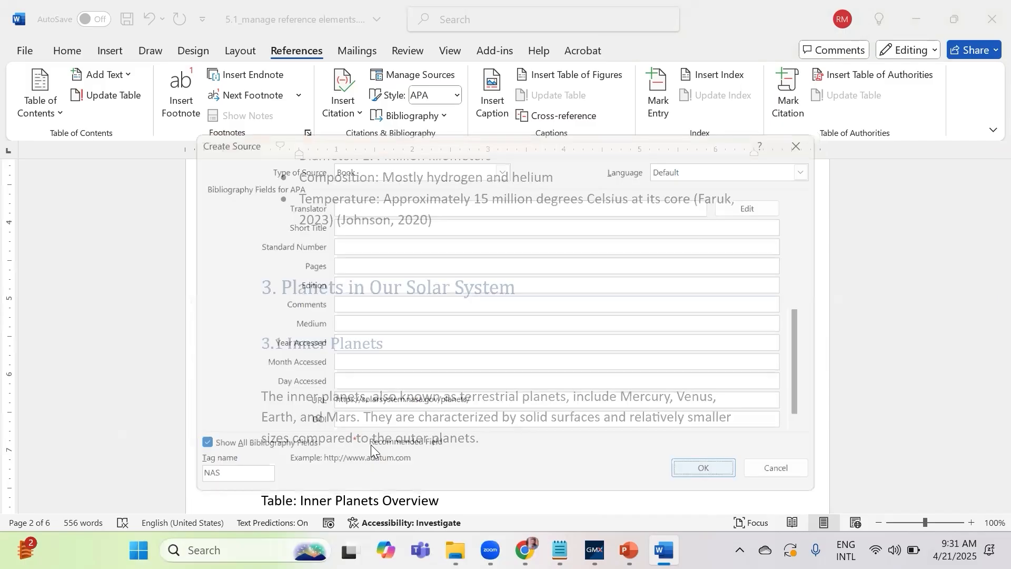
Delete all three citations following "core" in the Sun's Temperature bullet
scroll(578, 346, up, 3)
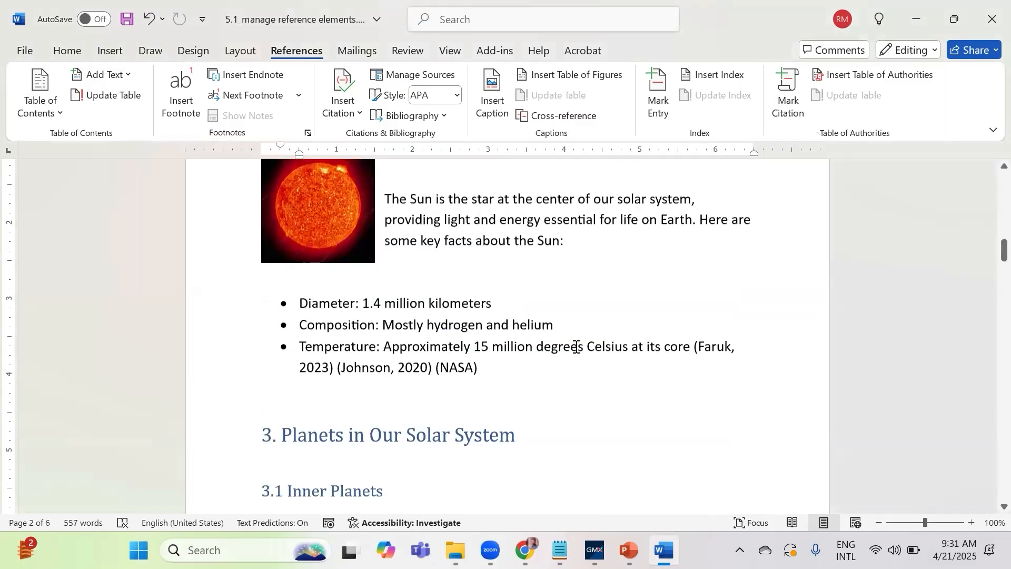
click(492, 378)
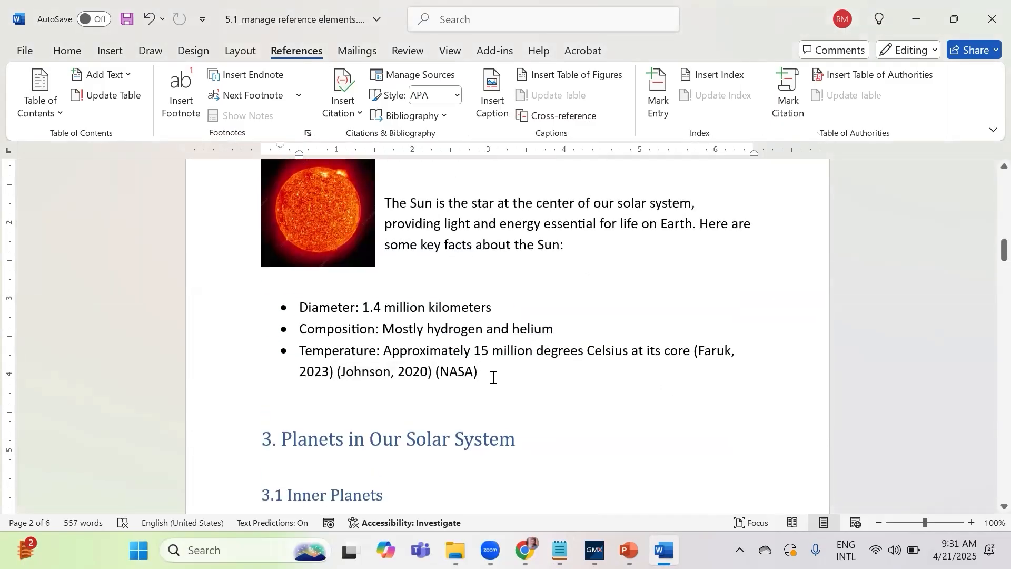
key(BackSpace)
key(BackSpace)
key(BackSpace)
key(BackSpace)
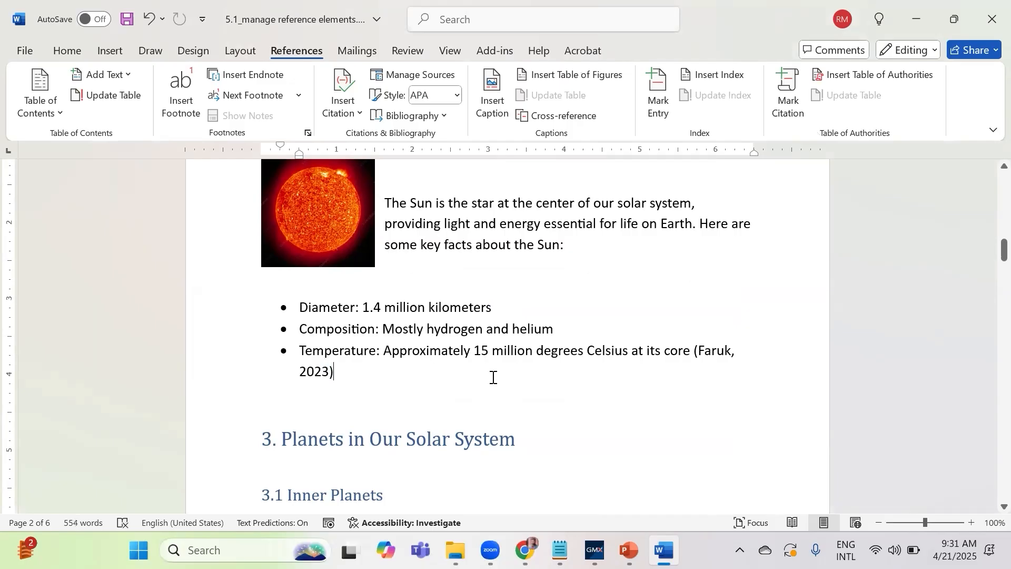
key(BackSpace)
key(BackSpace)
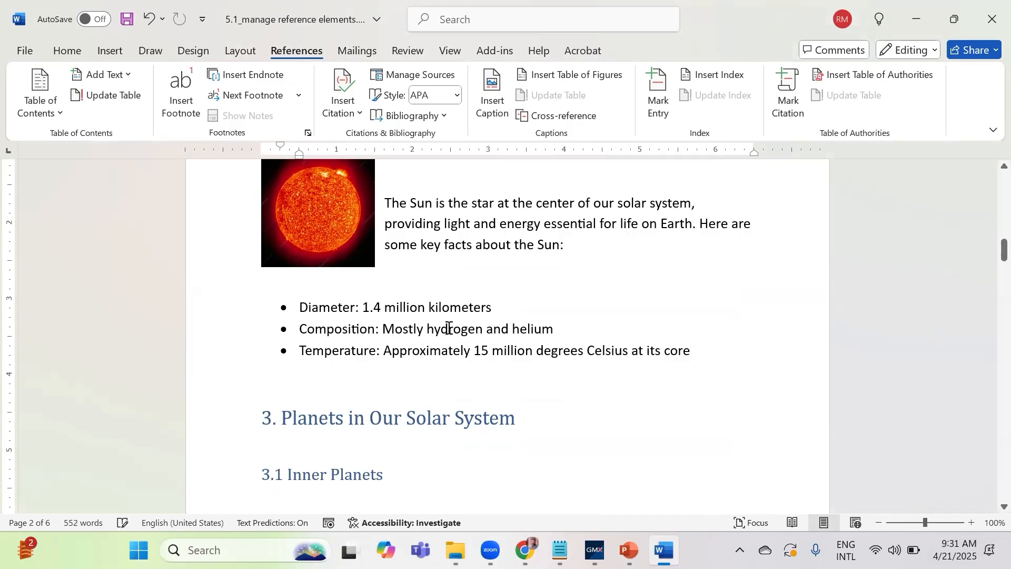
Cite the NASA source after the Sun's Diameter bullet and "Exploring the Cosmos: Recent Discoveries" (2020) after "Table: Inner Planets Overview"
click(345, 113)
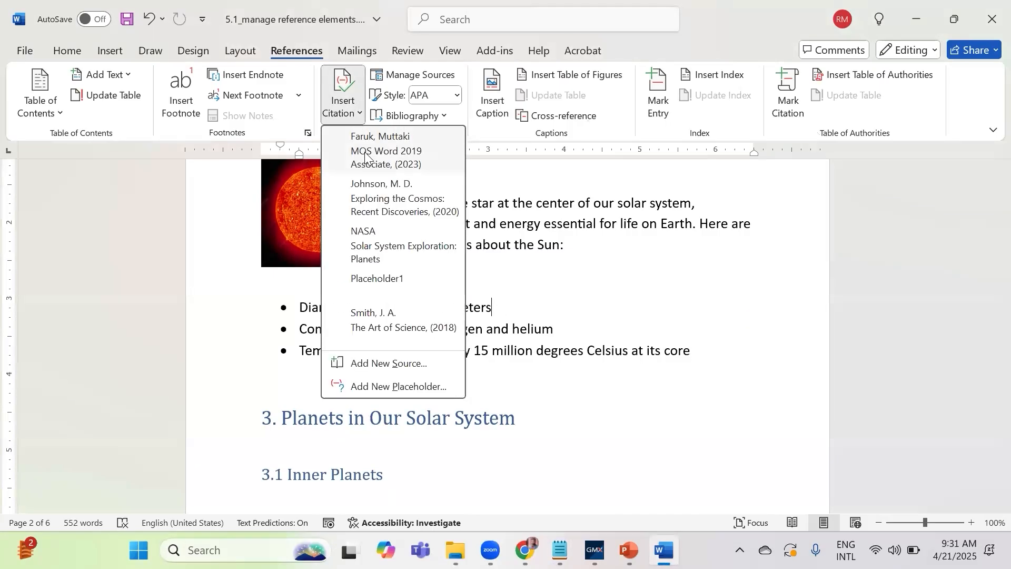
click(366, 243)
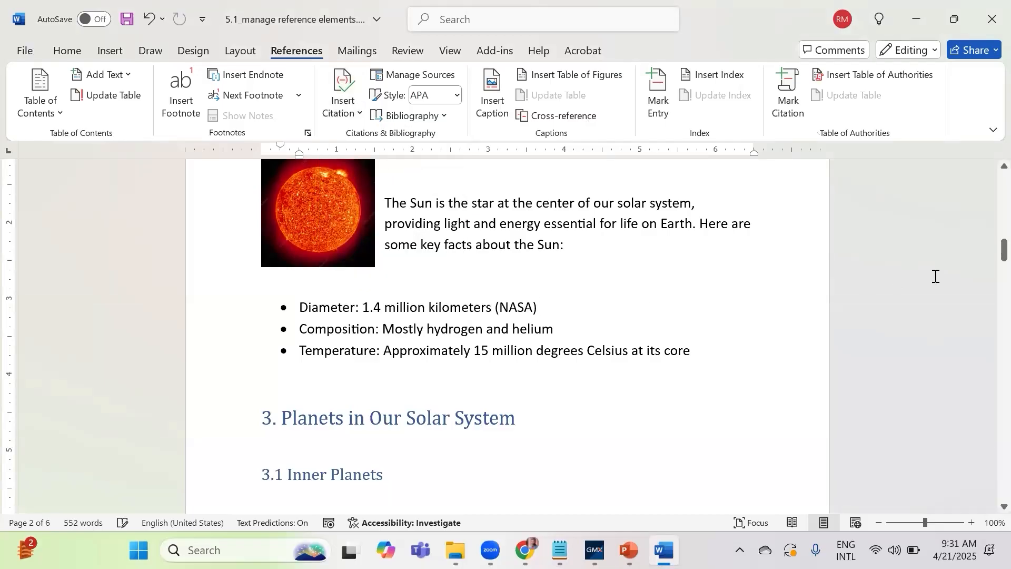
scroll(987, 508, down, 3)
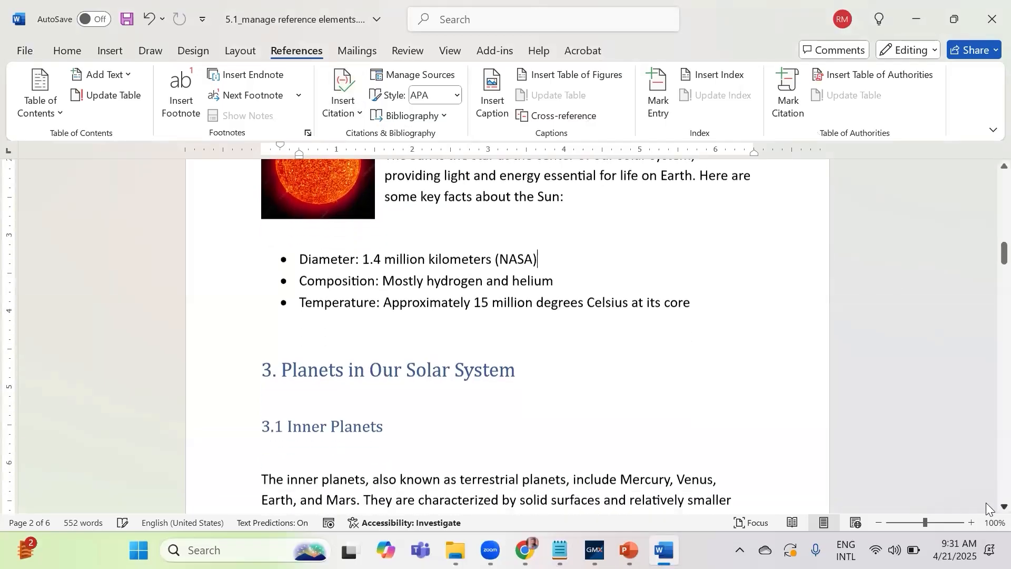
scroll(986, 508, down, 5)
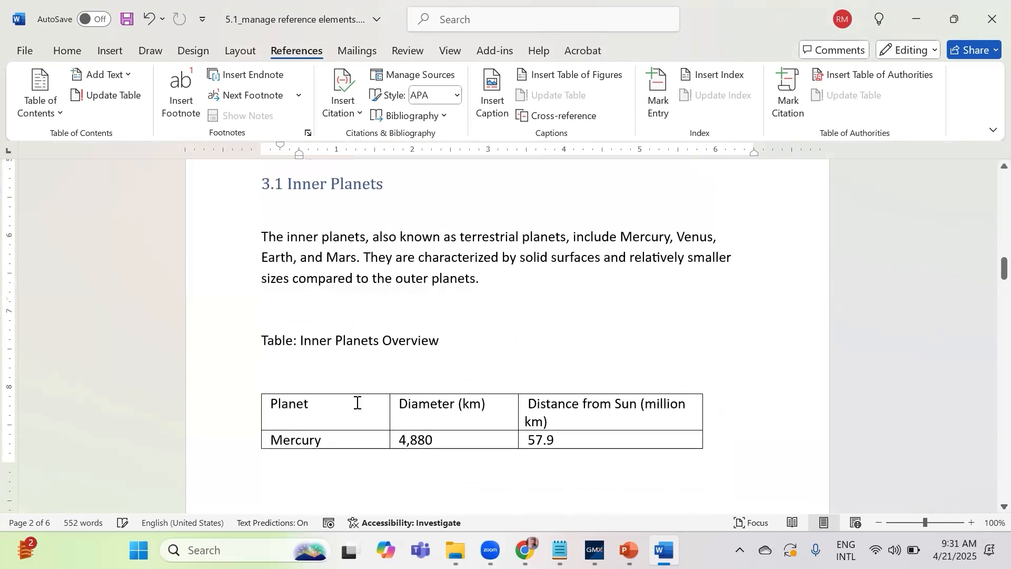
click(445, 340)
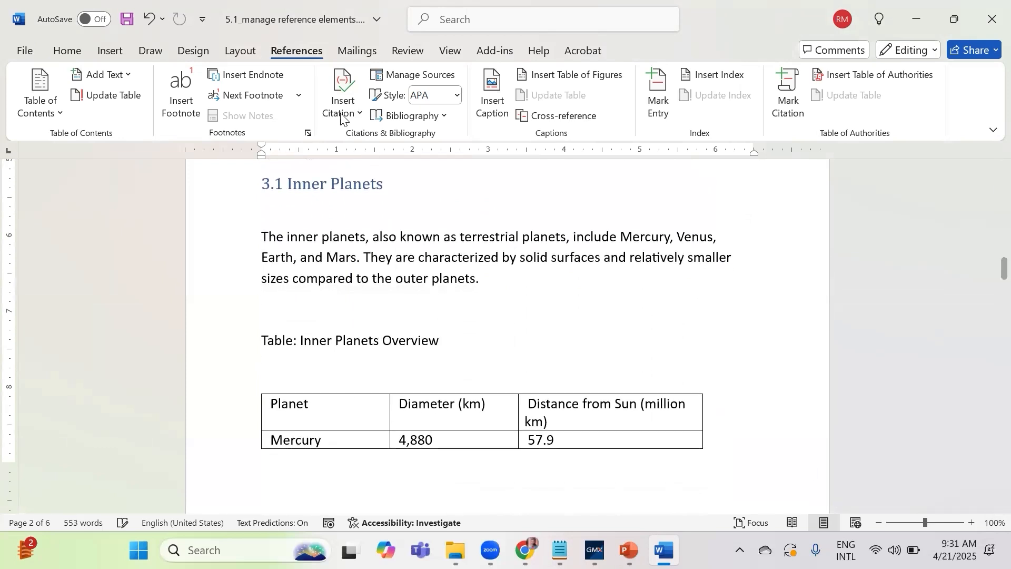
click(359, 120)
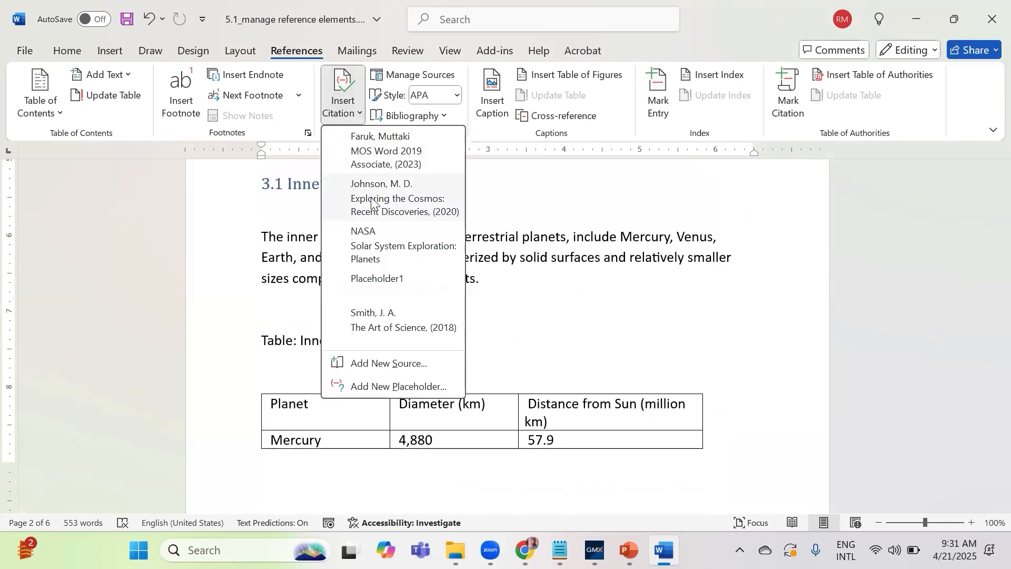
click(371, 201)
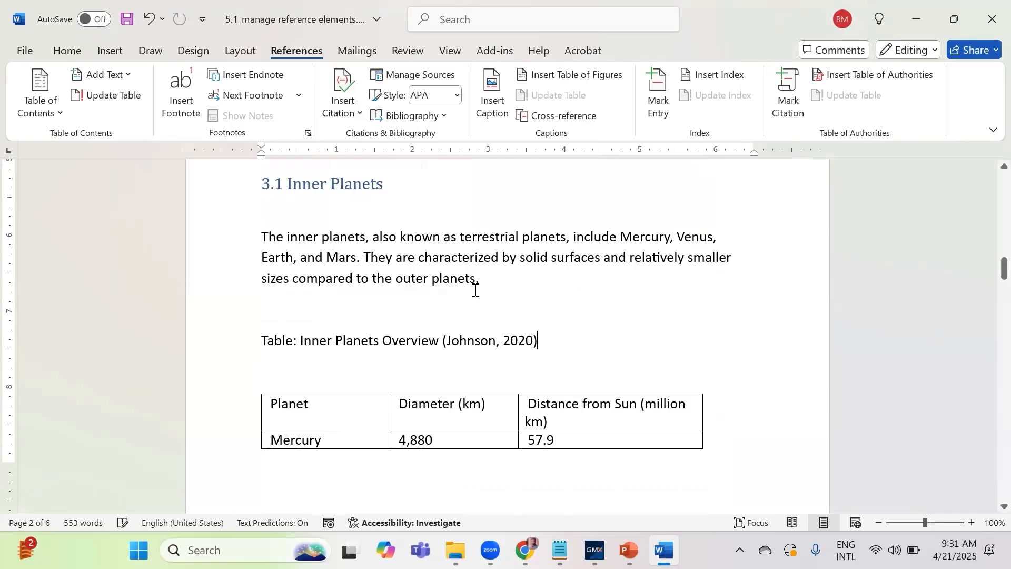
Insert a citation of "The Art of Science" (2018) at the end of the "List: Notable Moon" heading
drag(999, 272, 989, 375)
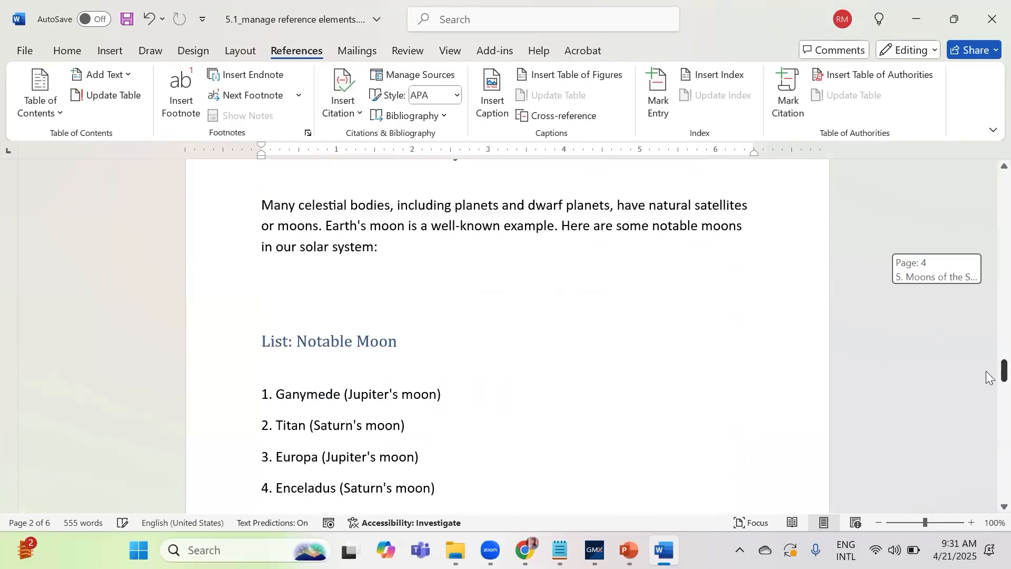
click(400, 342)
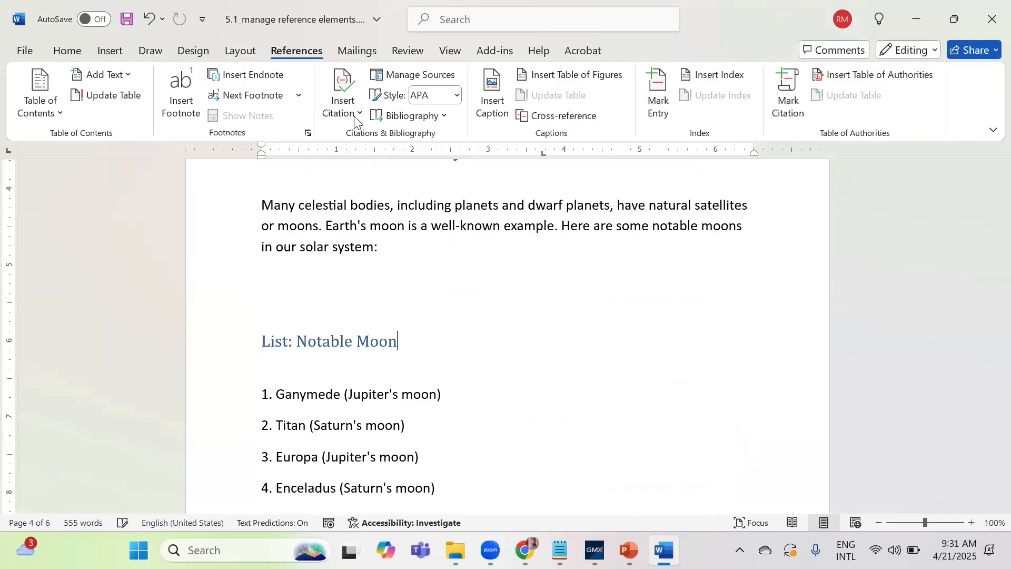
click(356, 120)
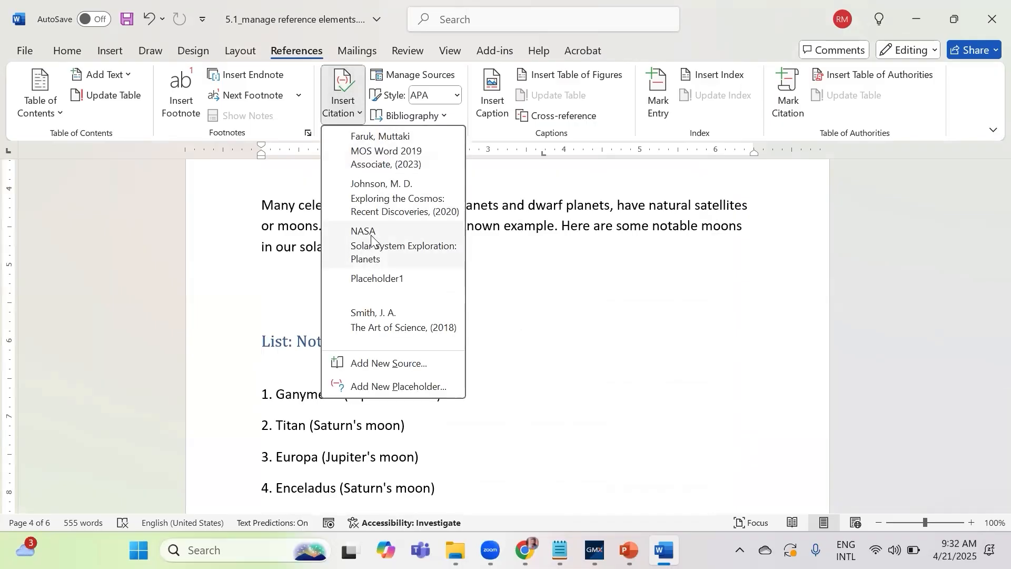
click(395, 323)
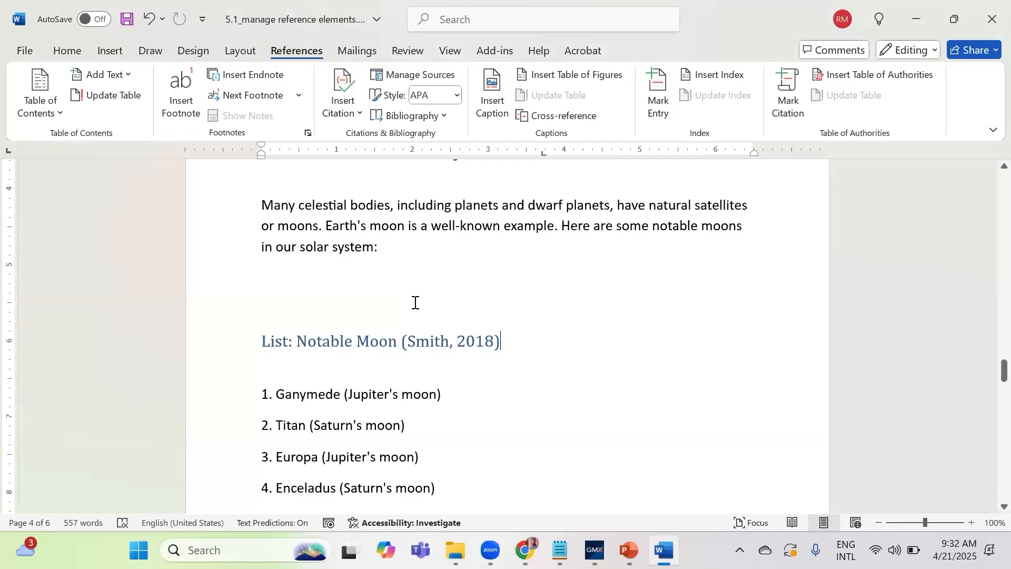
Try inserting a bibliography directly after the "List: Notable Moon" heading, and undo it
click(439, 117)
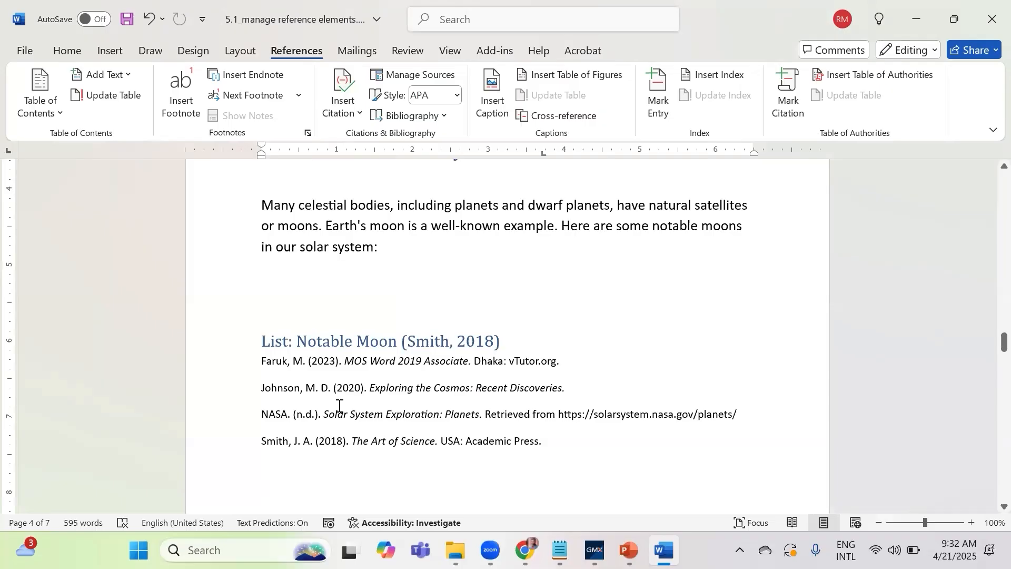
key(ctrl+z)
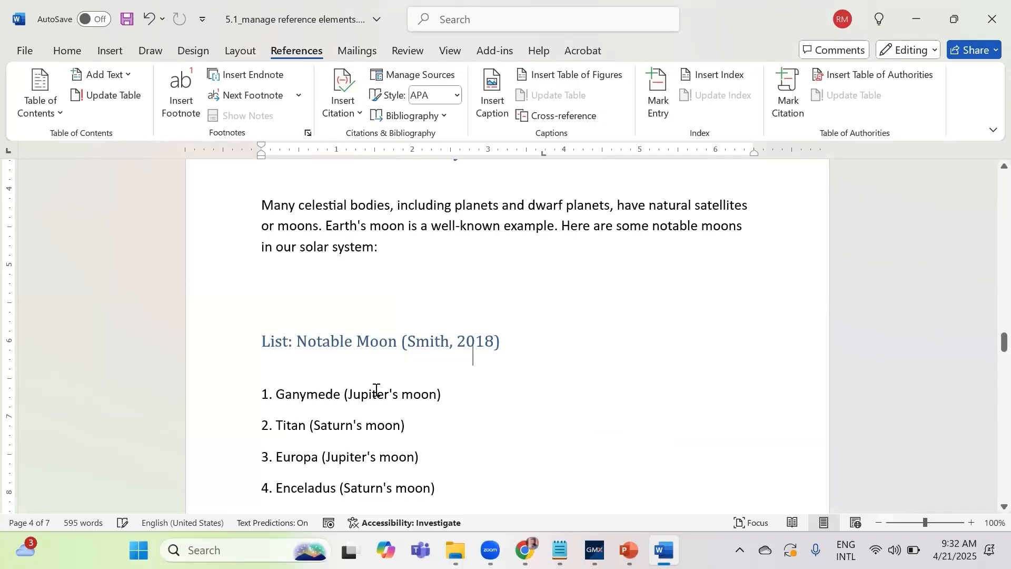
Insert a plain bibliography without a heading below the recommended resources list on the document's last page
drag(1003, 371, 992, 487)
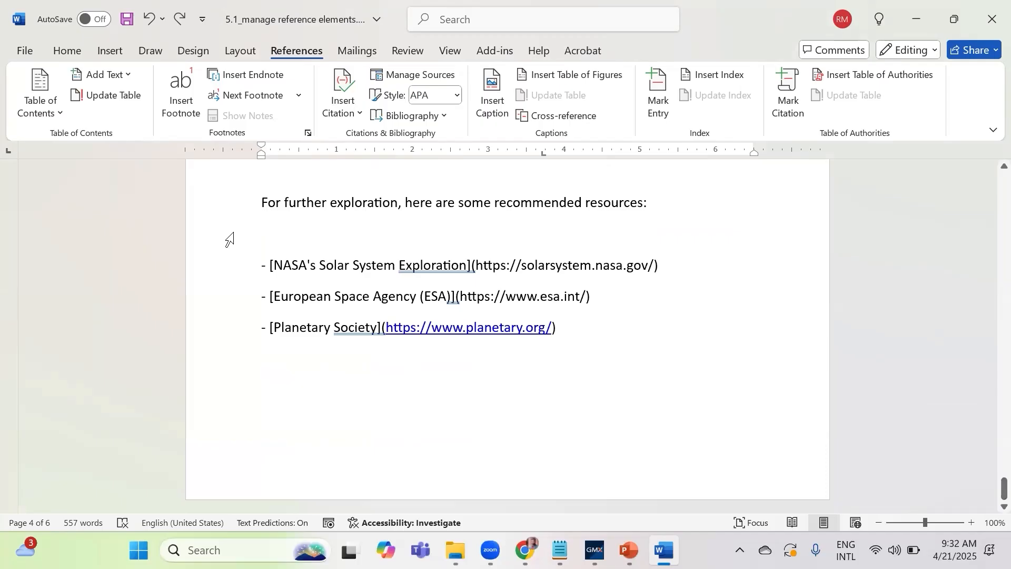
click(571, 339)
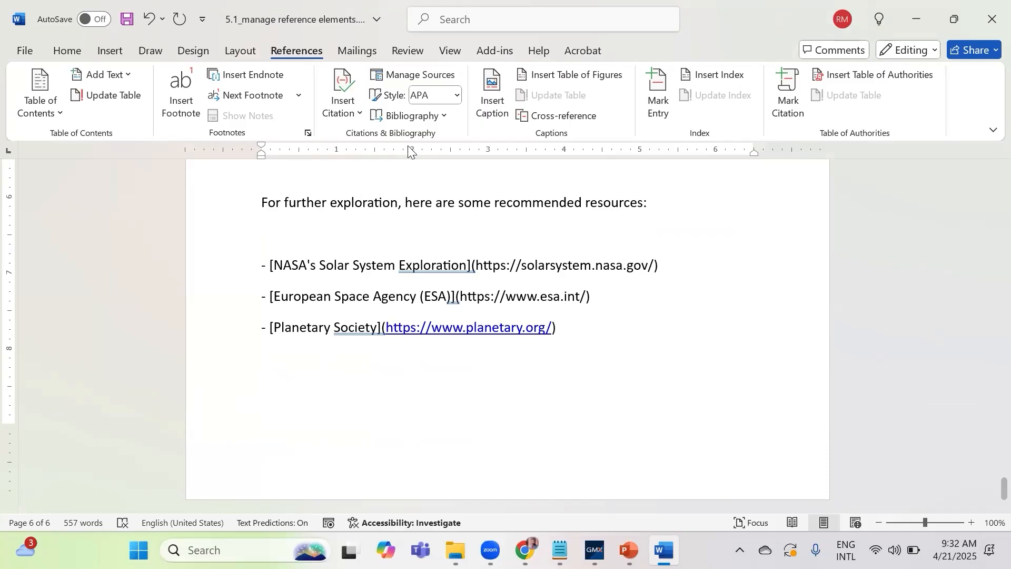
click(435, 121)
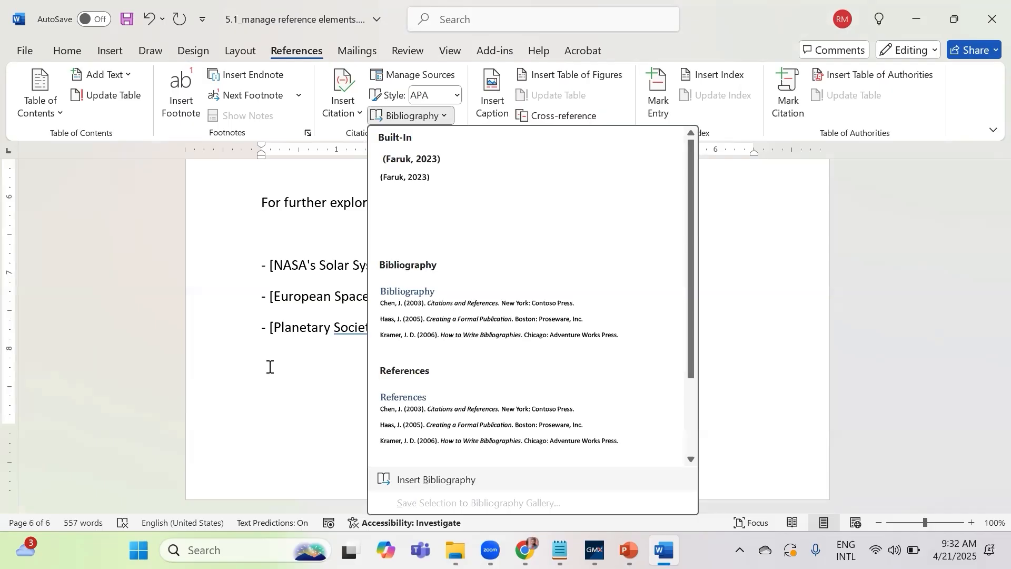
key(b)
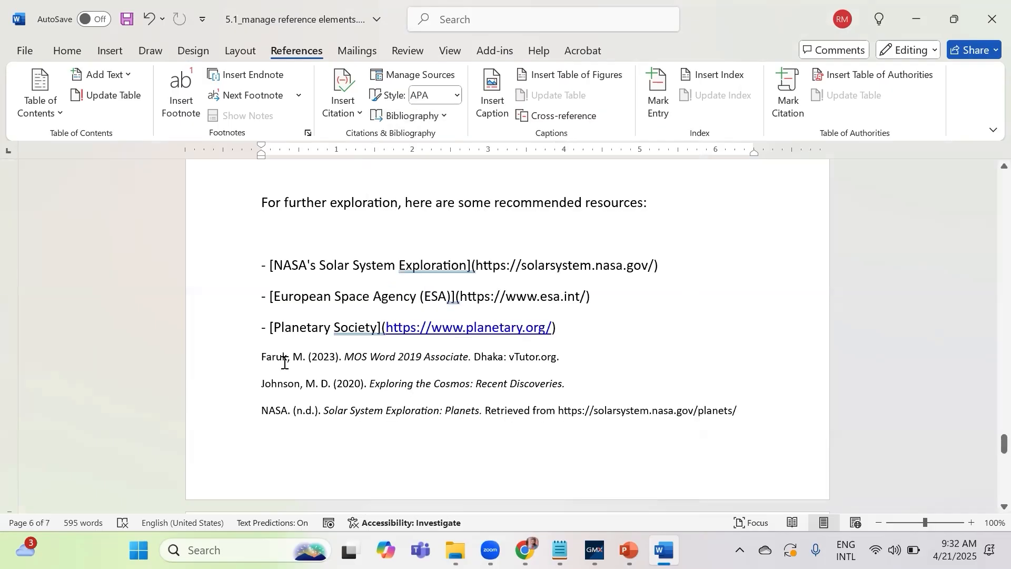
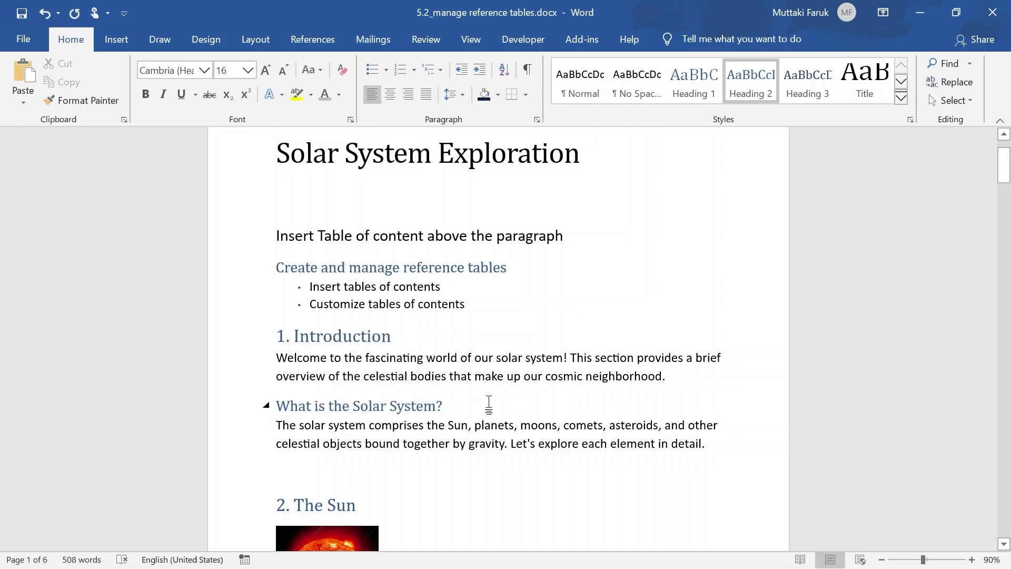
In 5.2_manage reference tables.docx, insert the Automatic Table 2 table of contents below the "Solar System Exploration" title
scroll(498, 337, up, 2)
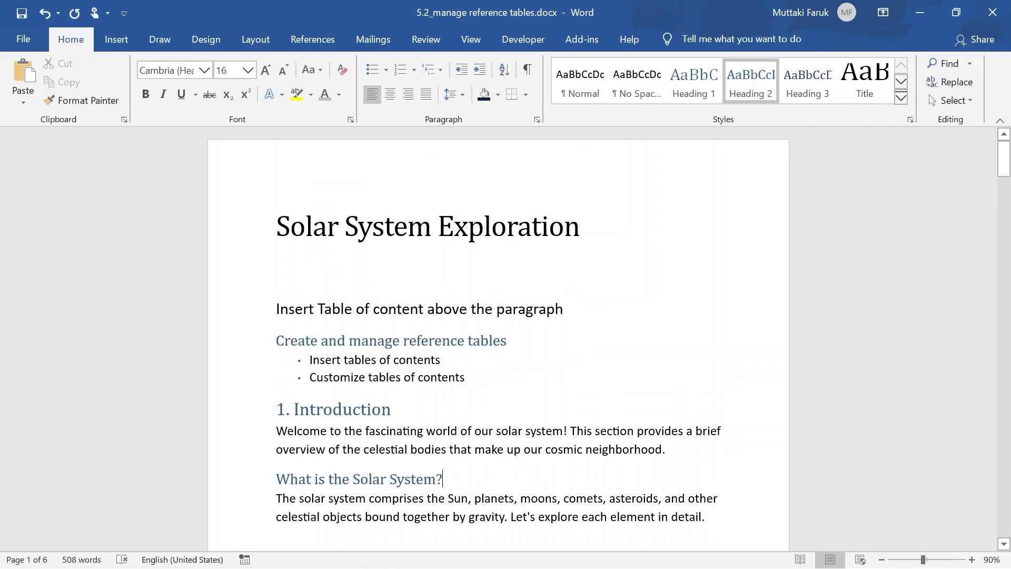
click(276, 250)
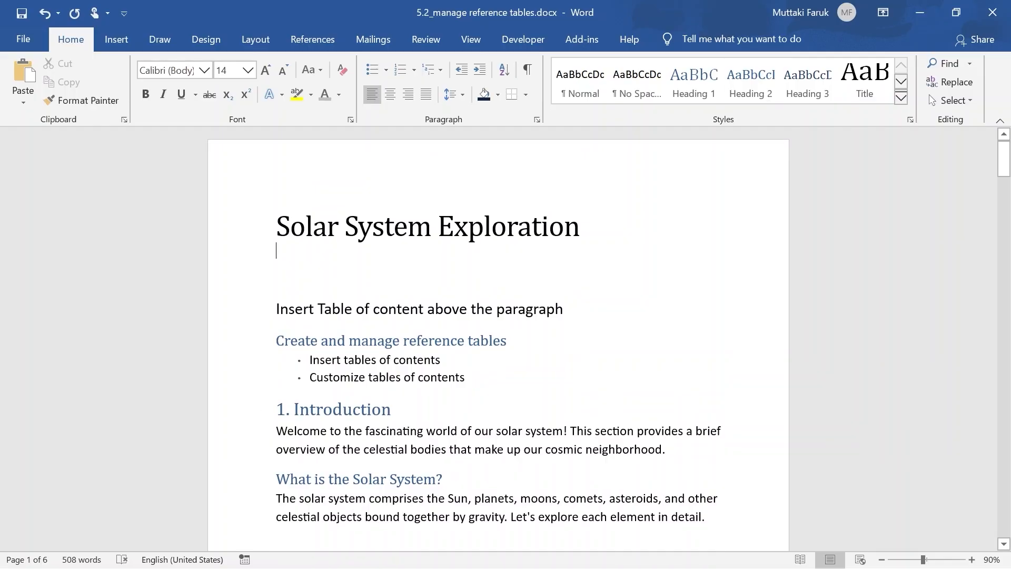
click(326, 43)
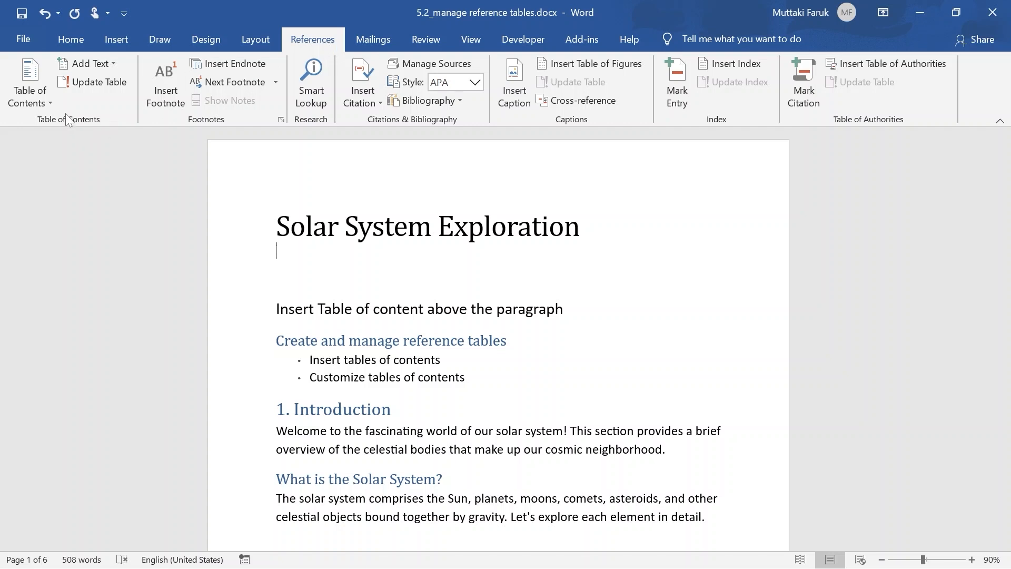
click(46, 103)
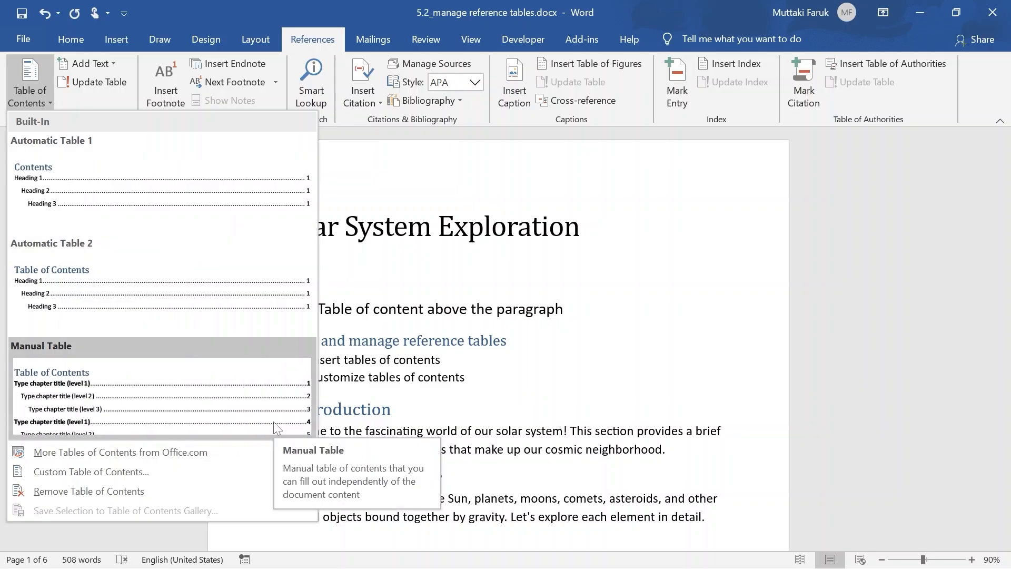
click(94, 305)
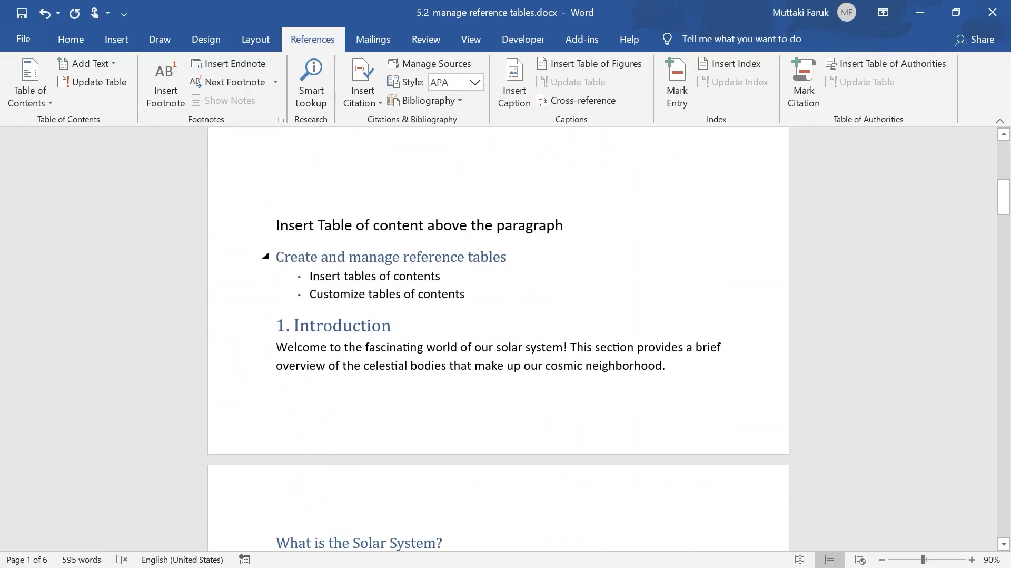
Remove the table of contents below the "Solar System Exploration" title
scroll(498, 337, up, 5)
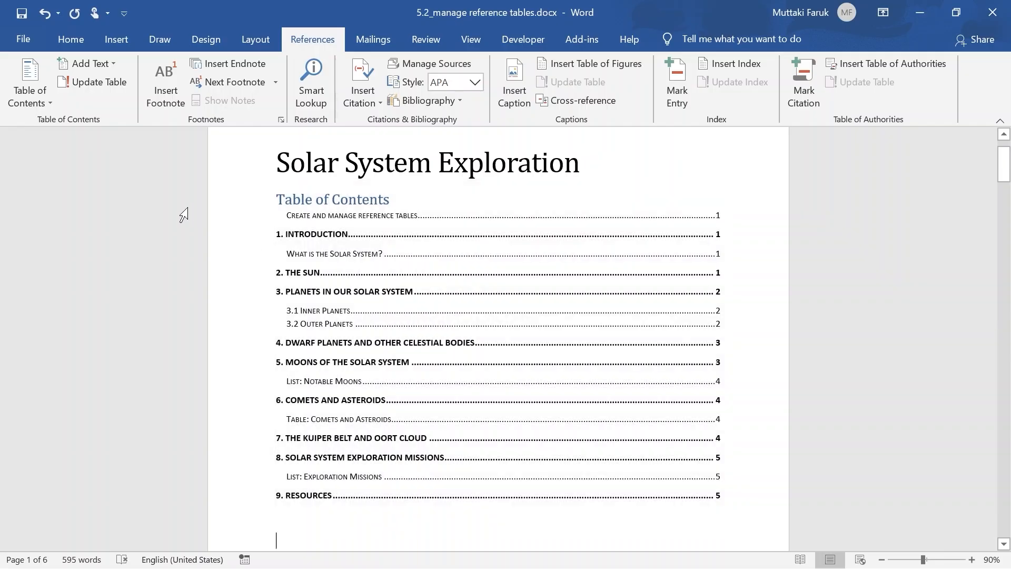
click(48, 100)
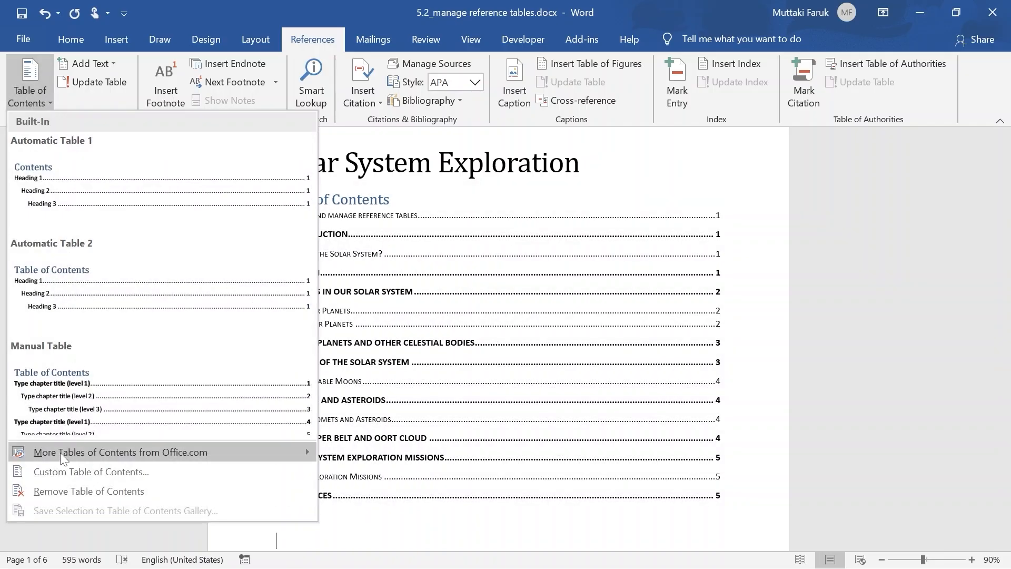
click(57, 494)
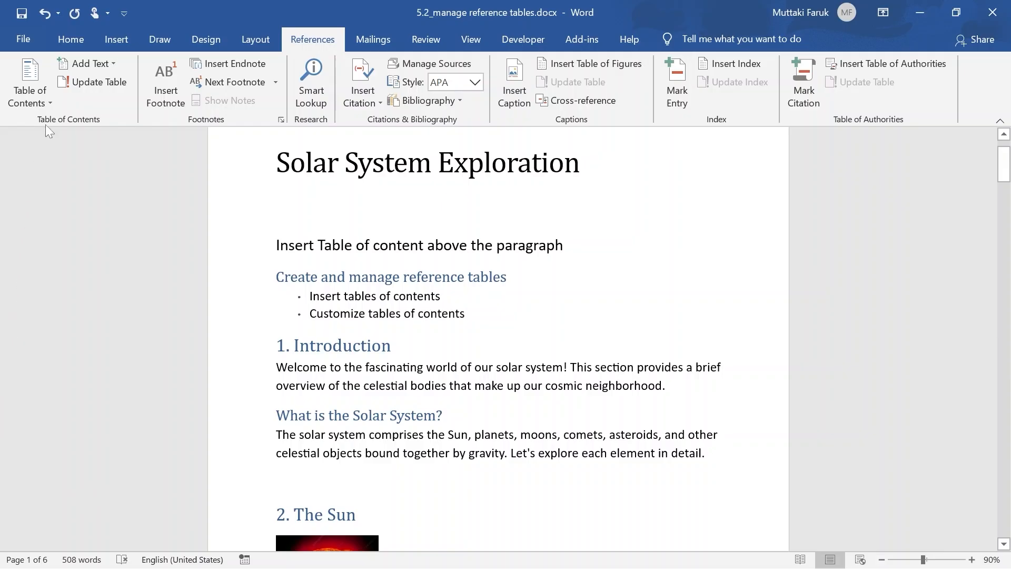
Open the custom table of contents settings and move the dialog off the document title
click(50, 97)
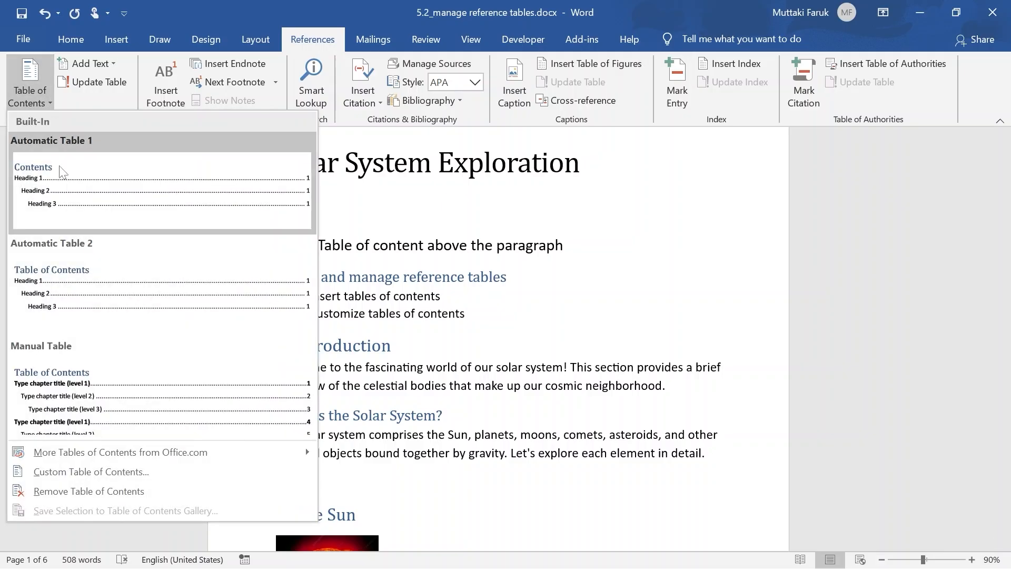
click(77, 474)
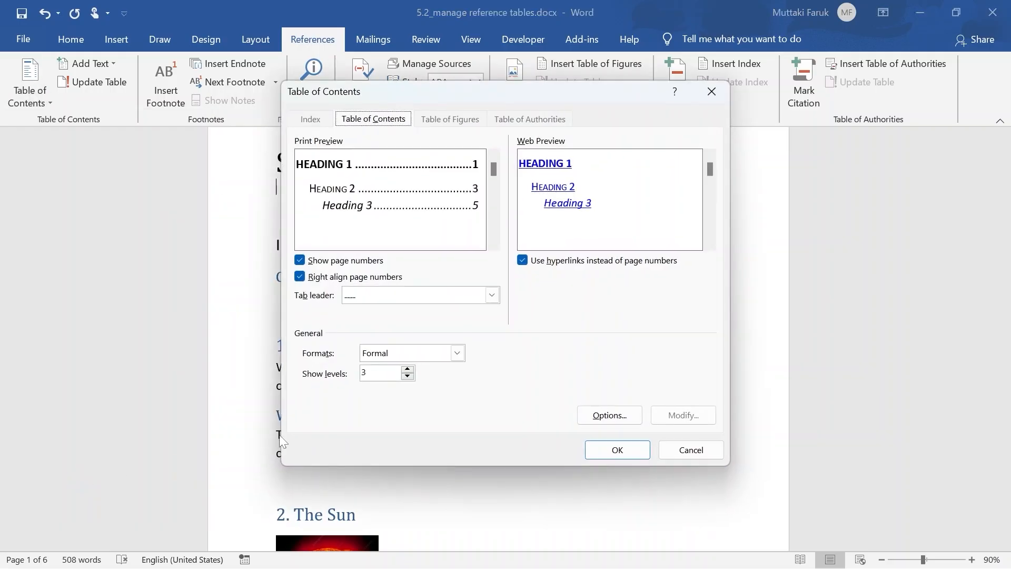
drag(388, 96, 208, 127)
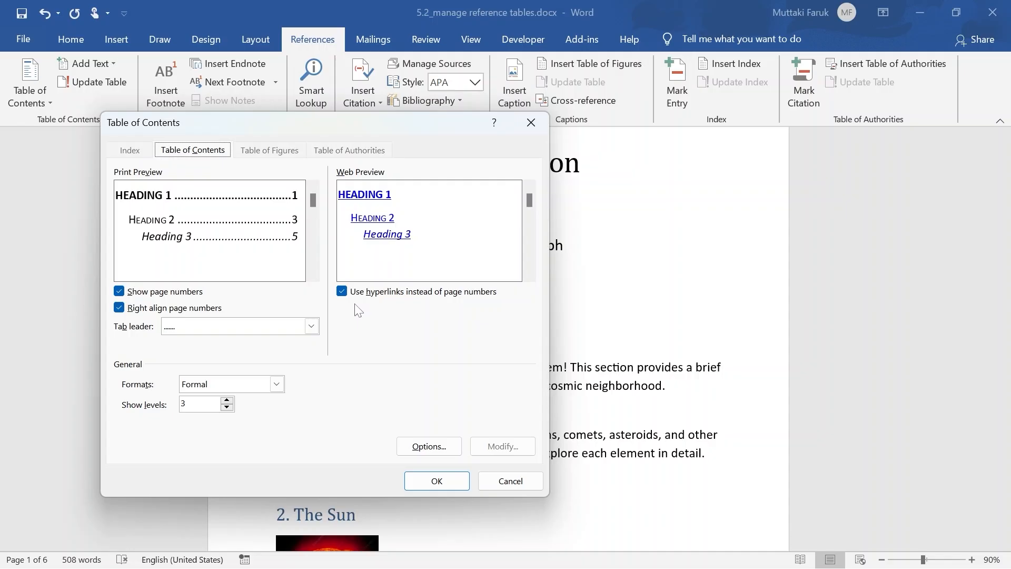
Try turning off the hyperlinks, page numbers and right-aligned page numbers one at a time, re-enabling each option
click(342, 292)
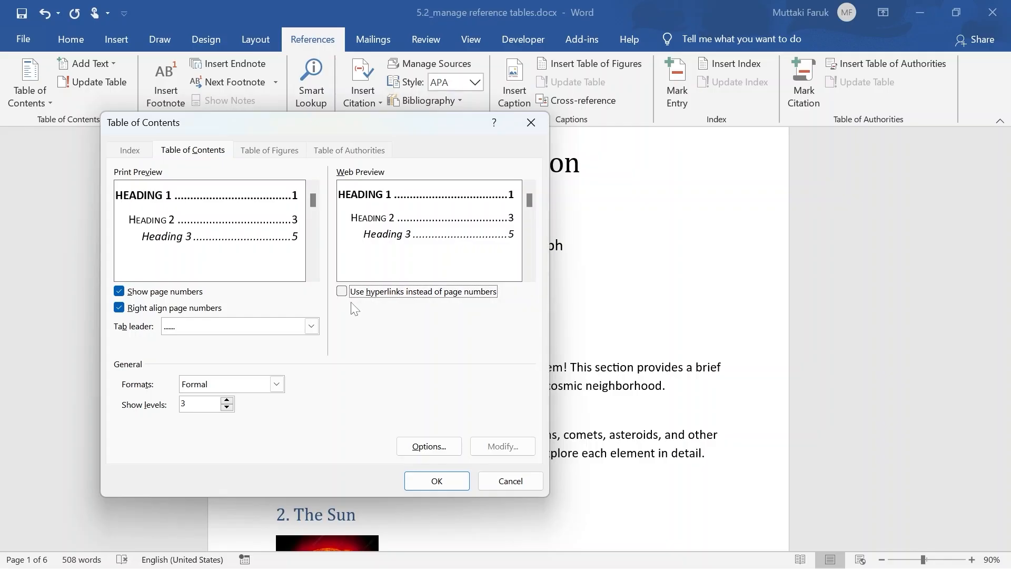
click(342, 291)
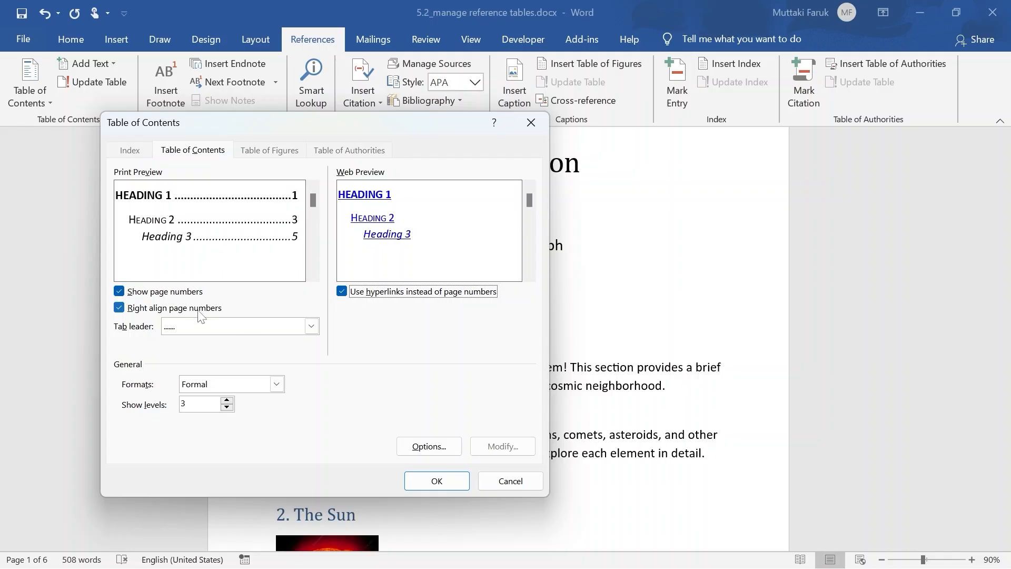
click(120, 293)
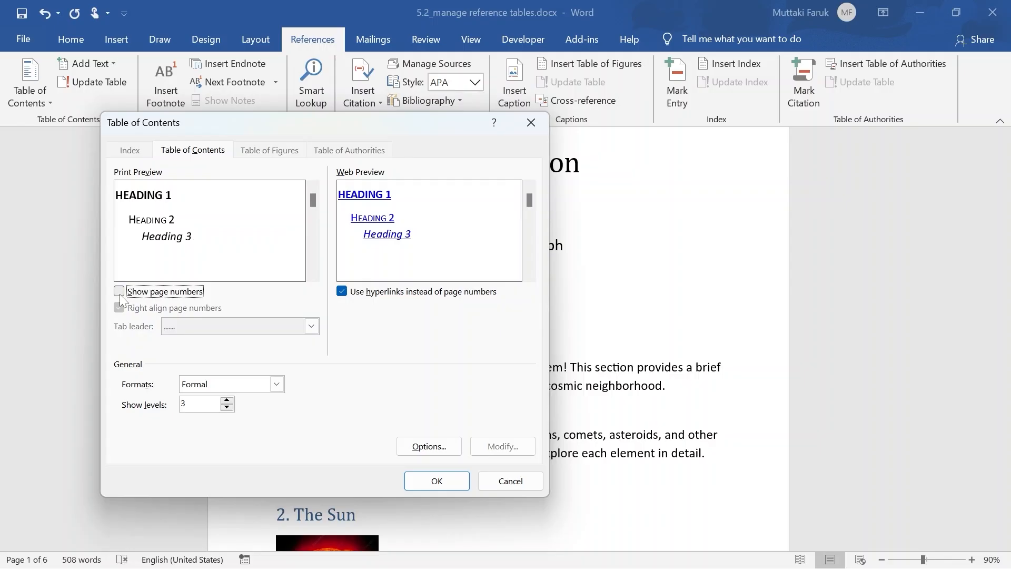
click(119, 293)
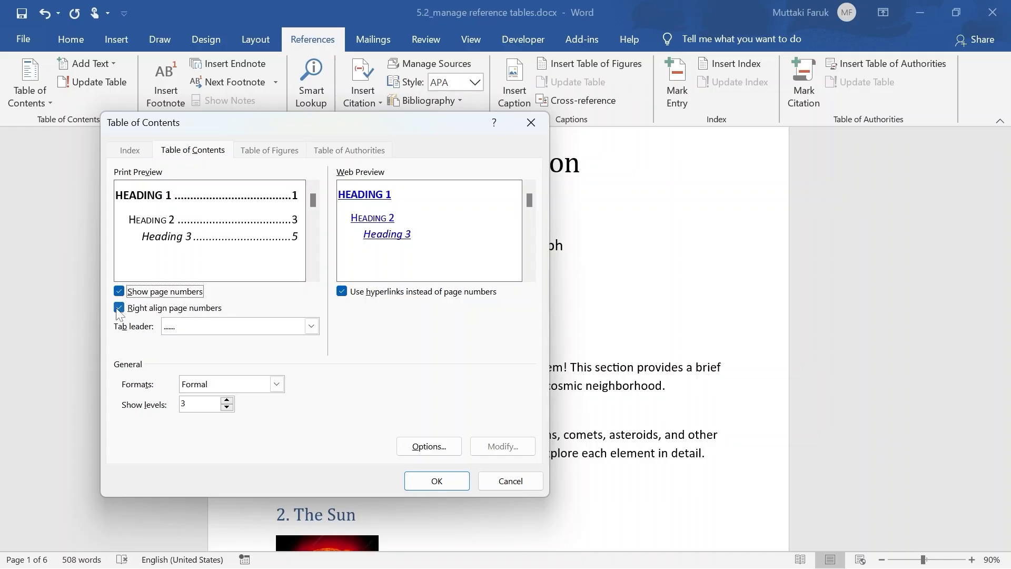
click(119, 311)
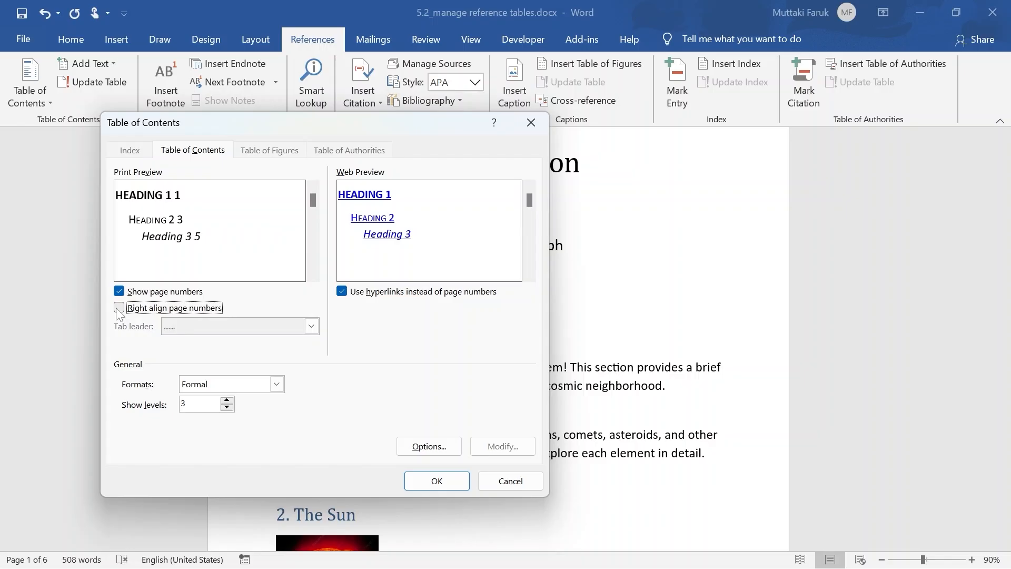
click(116, 308)
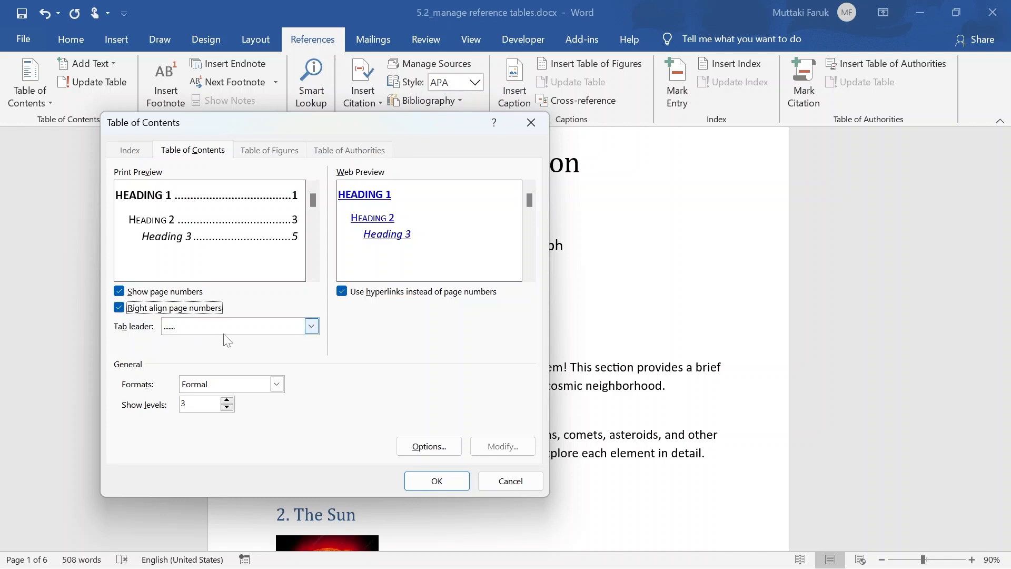
Try the table of contents tab leader with none, a dashed line and a solid underline
click(316, 330)
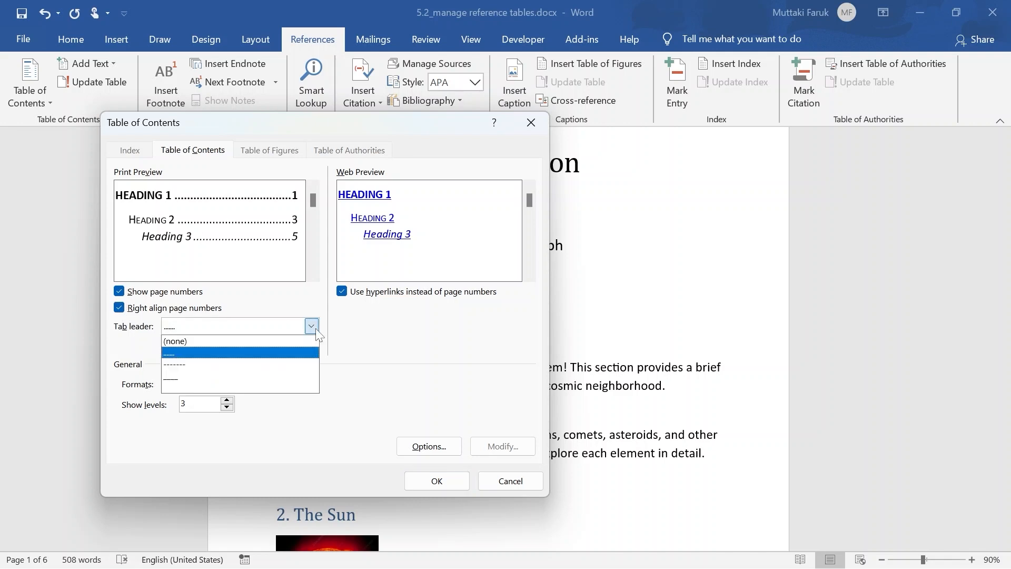
click(198, 345)
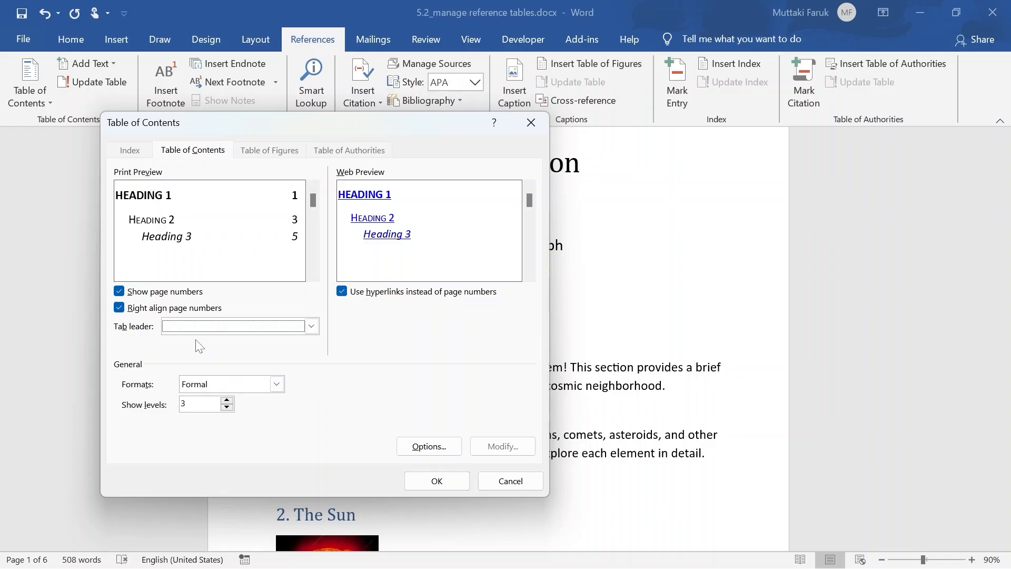
click(311, 326)
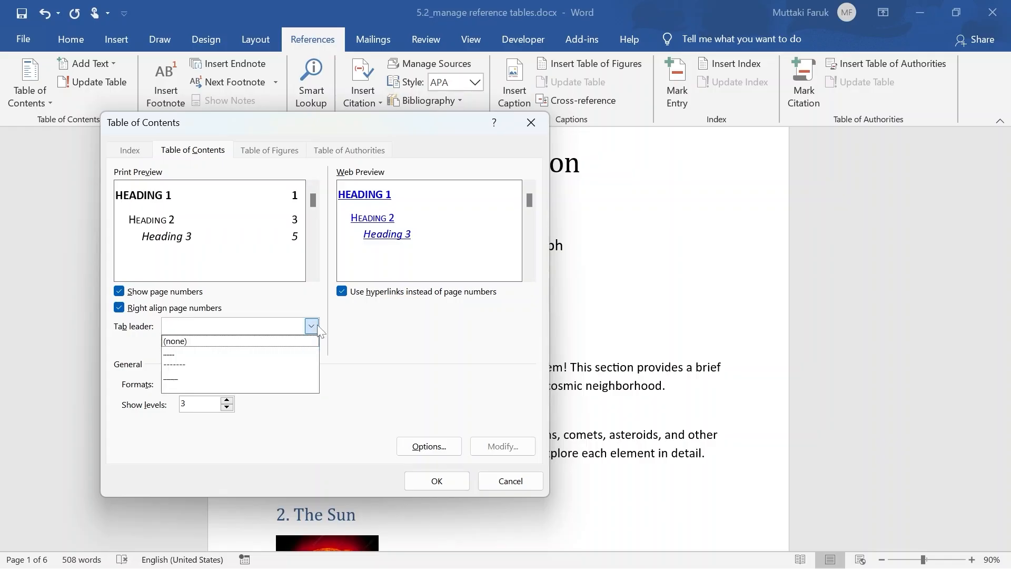
click(225, 365)
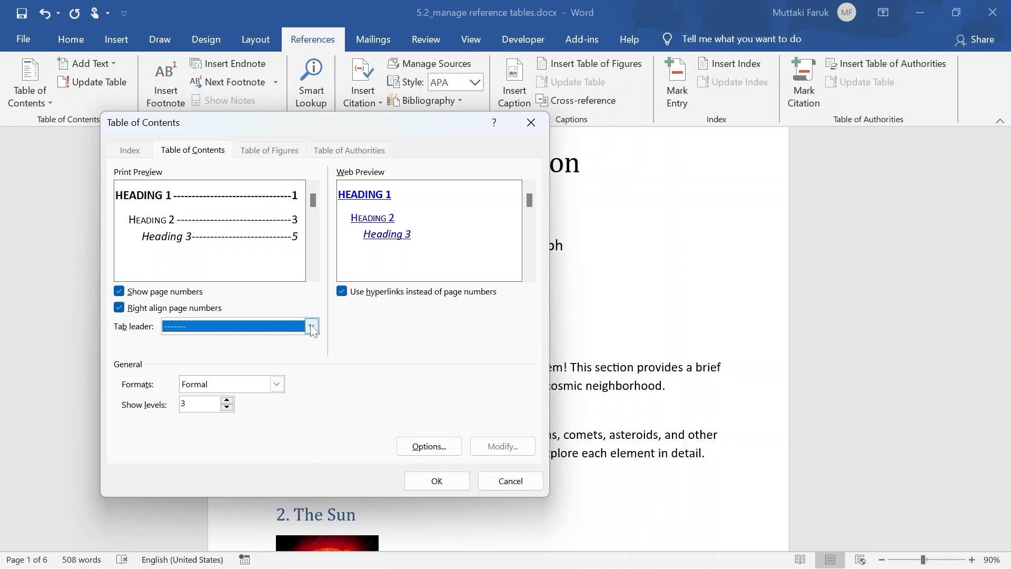
click(312, 330)
click(195, 384)
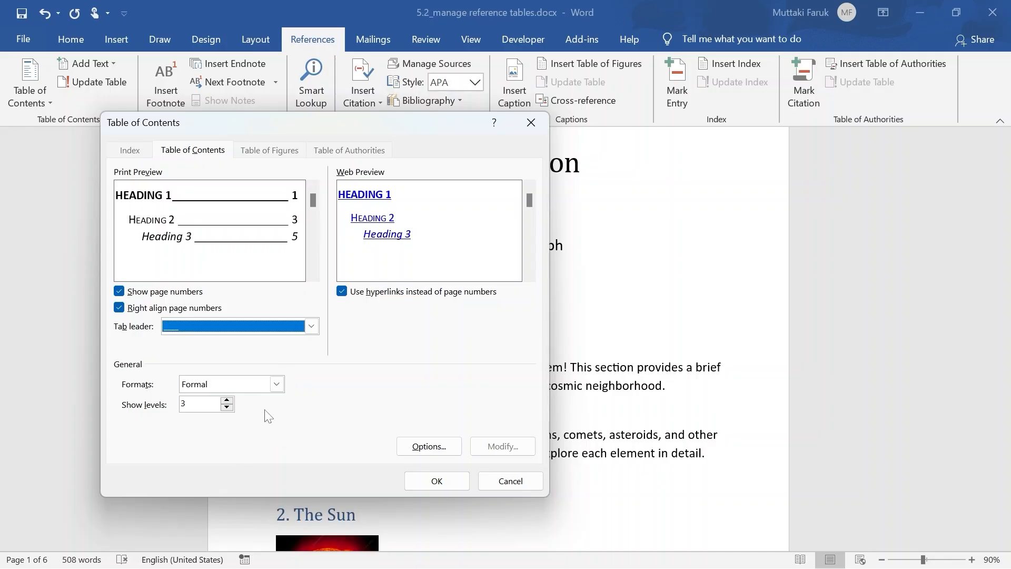
Try the From template, Classic, Fancy and Simple formats for the table of contents
click(278, 385)
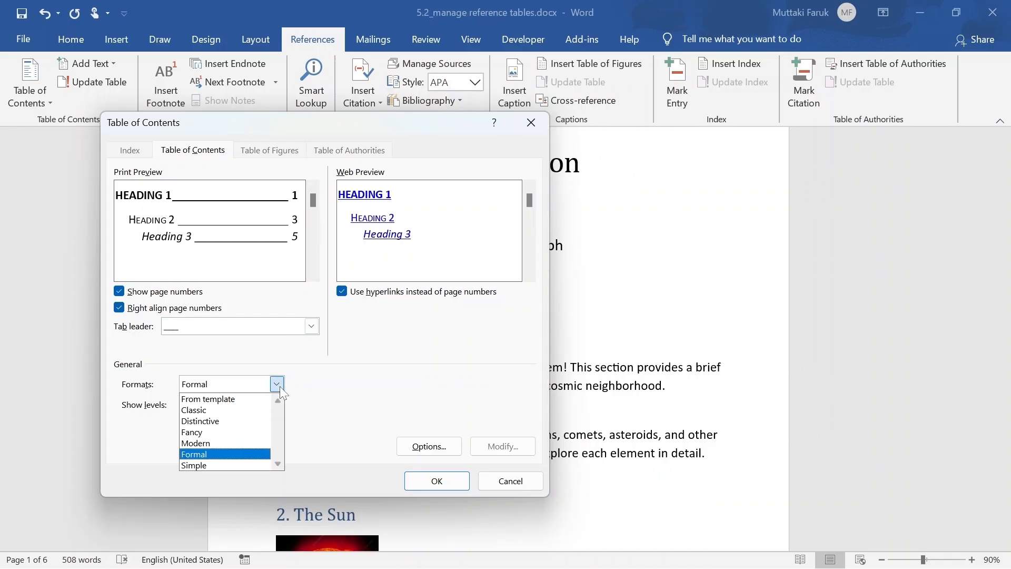
click(232, 400)
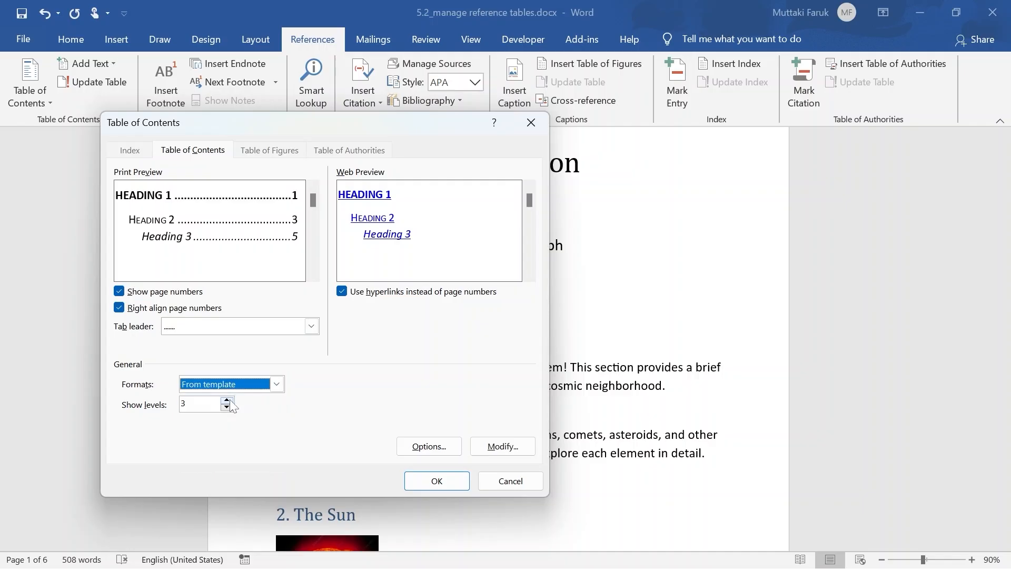
click(276, 383)
click(220, 410)
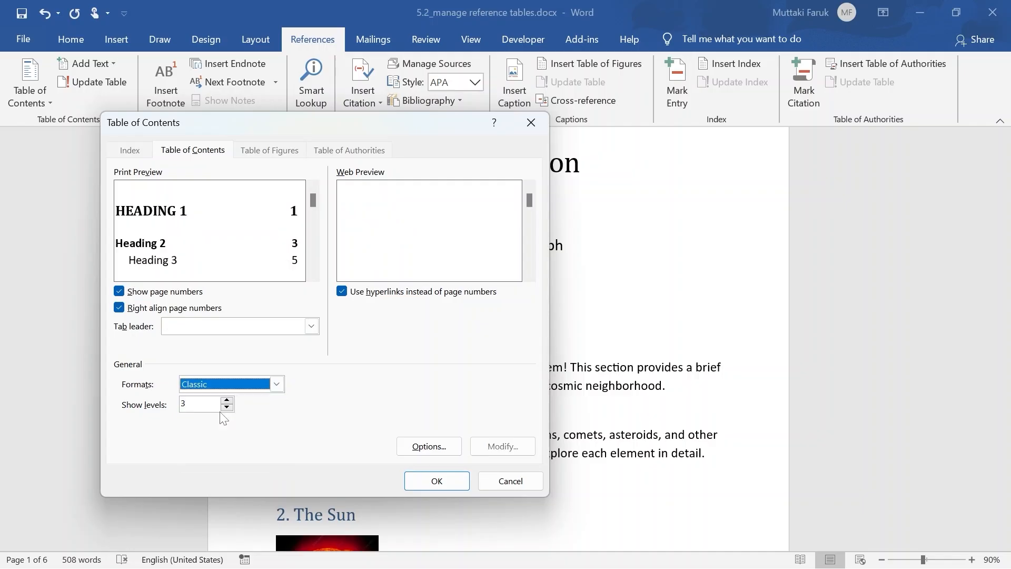
click(277, 383)
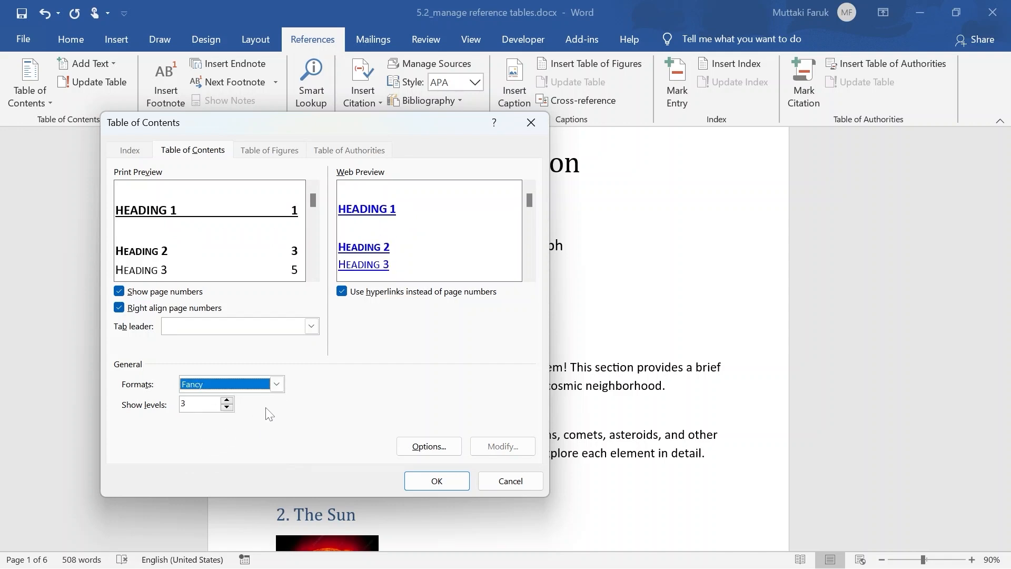
click(276, 383)
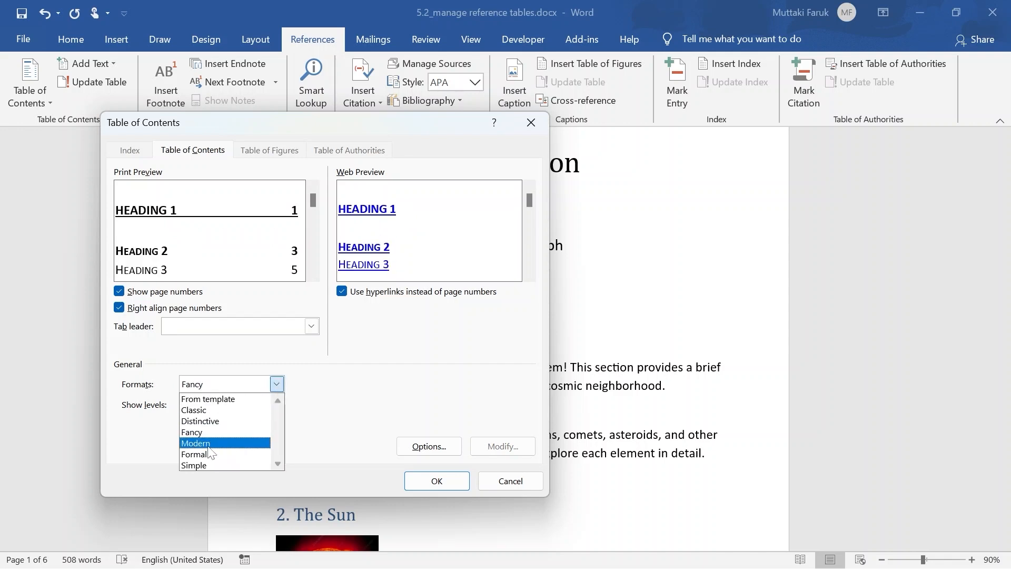
click(209, 464)
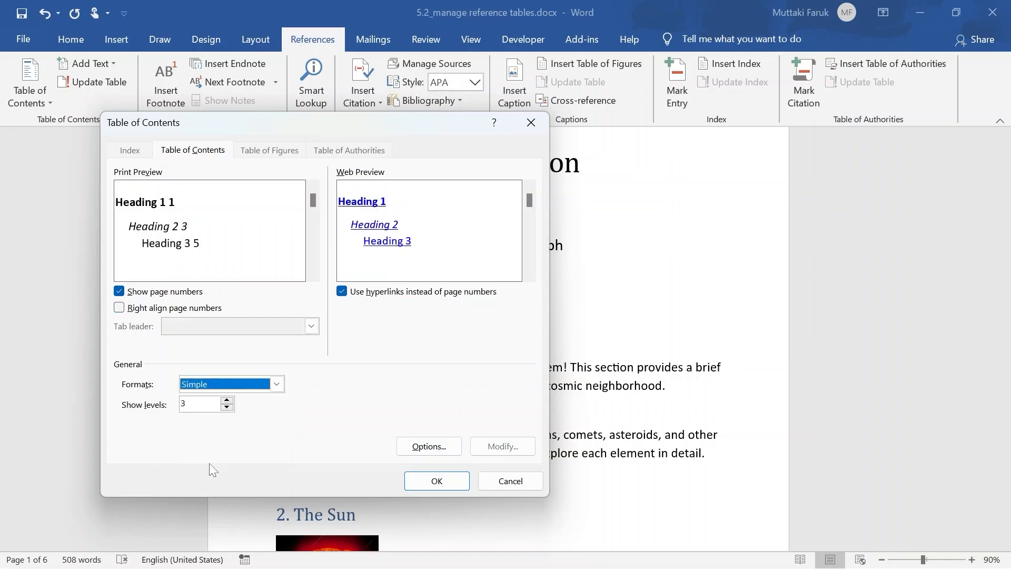
Insert the custom table of contents using the Formal format with 2 heading levels
click(276, 384)
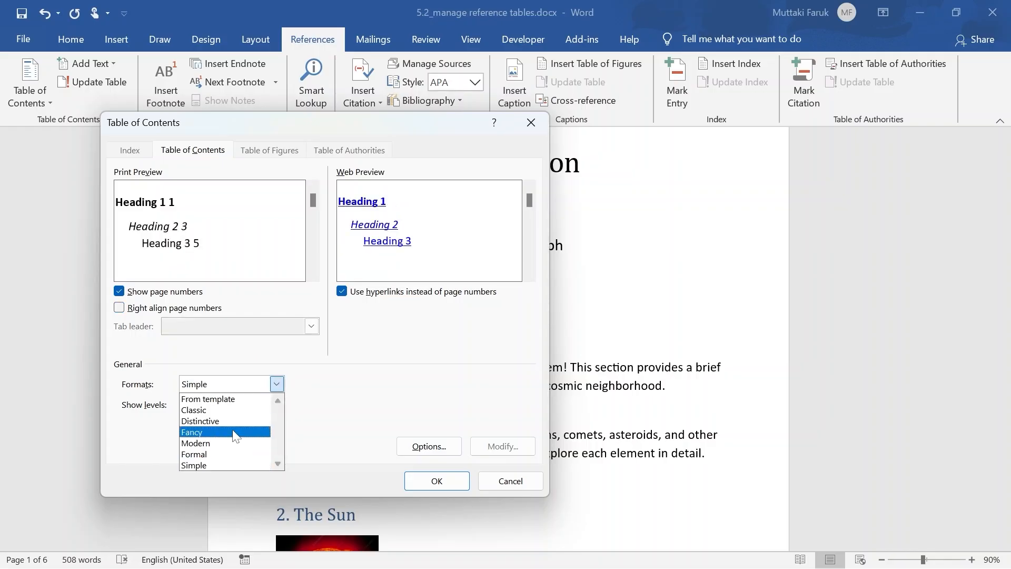
click(210, 454)
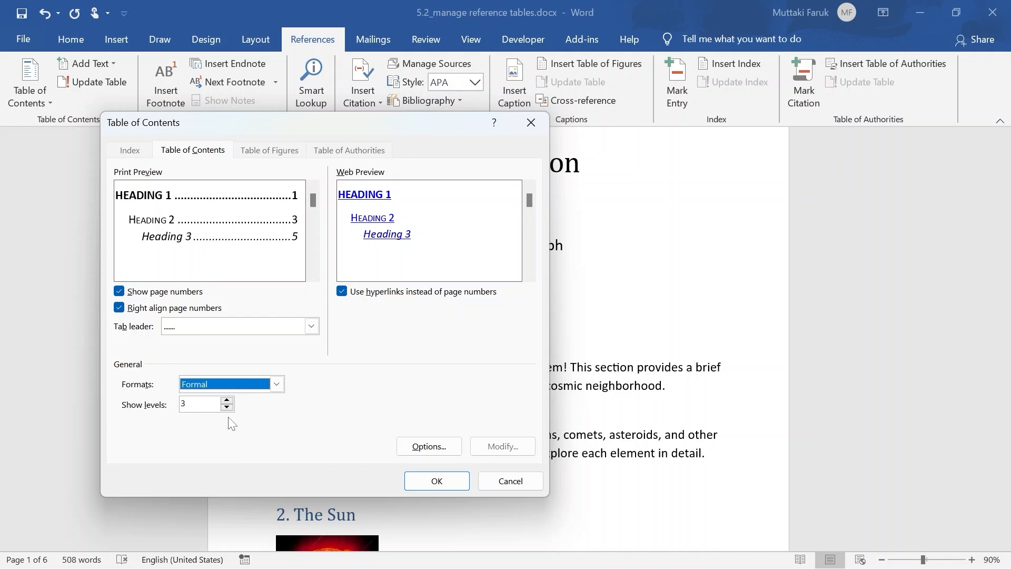
click(227, 401)
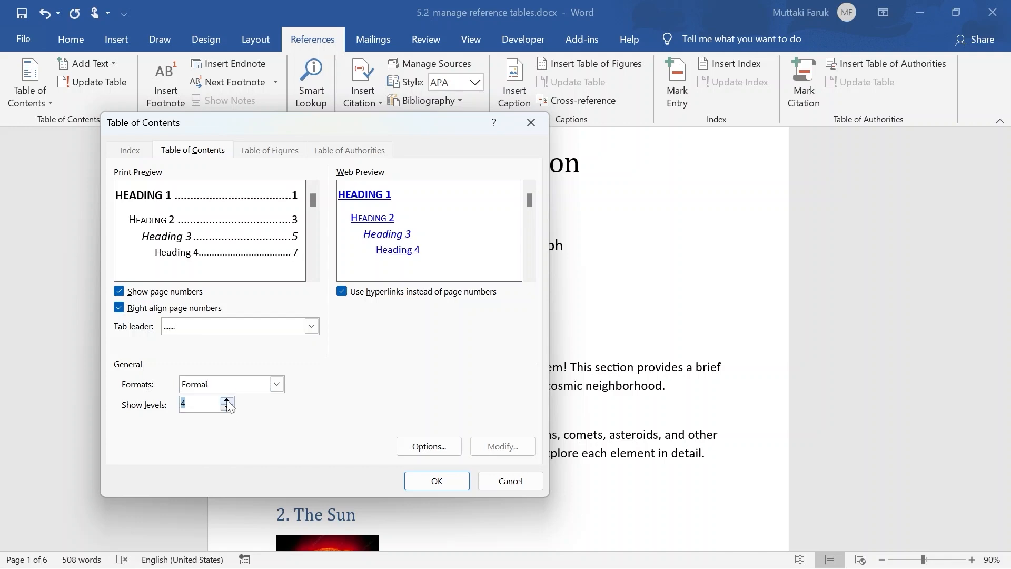
click(227, 408)
click(227, 408)
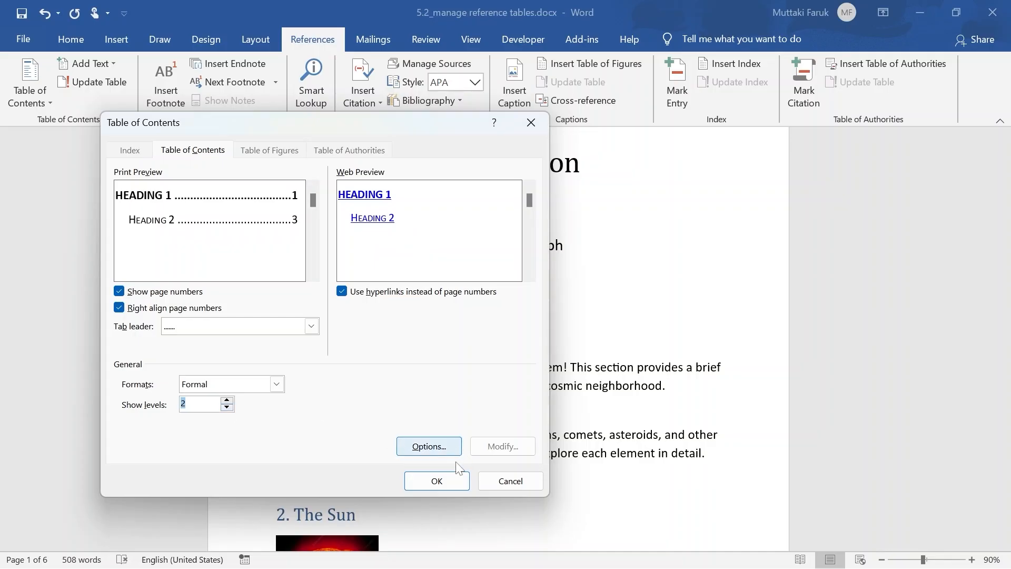
click(439, 481)
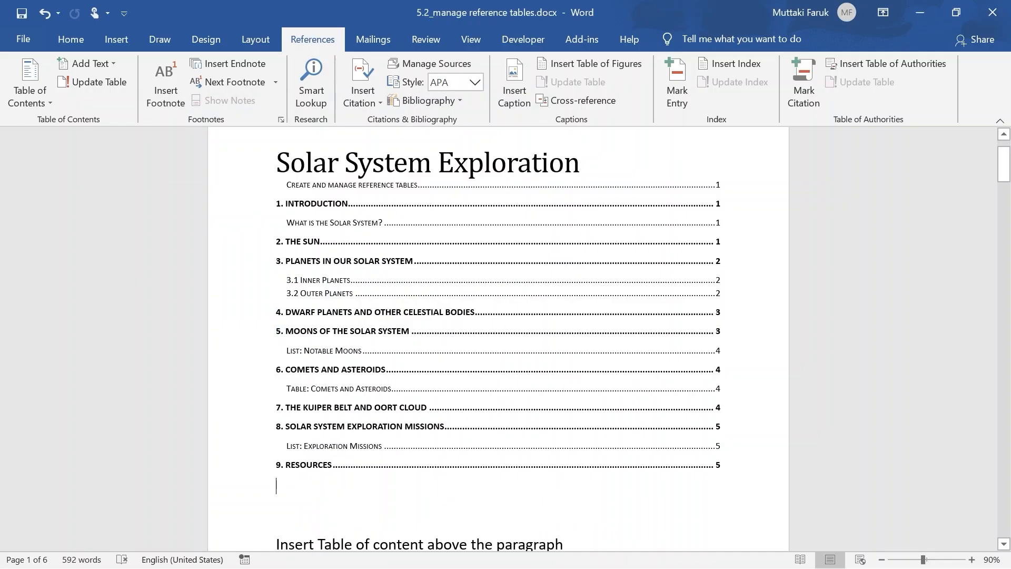
Insert a page break before the "1. Introduction" heading and check the table of contents on the first page
scroll(498, 337, up, 1)
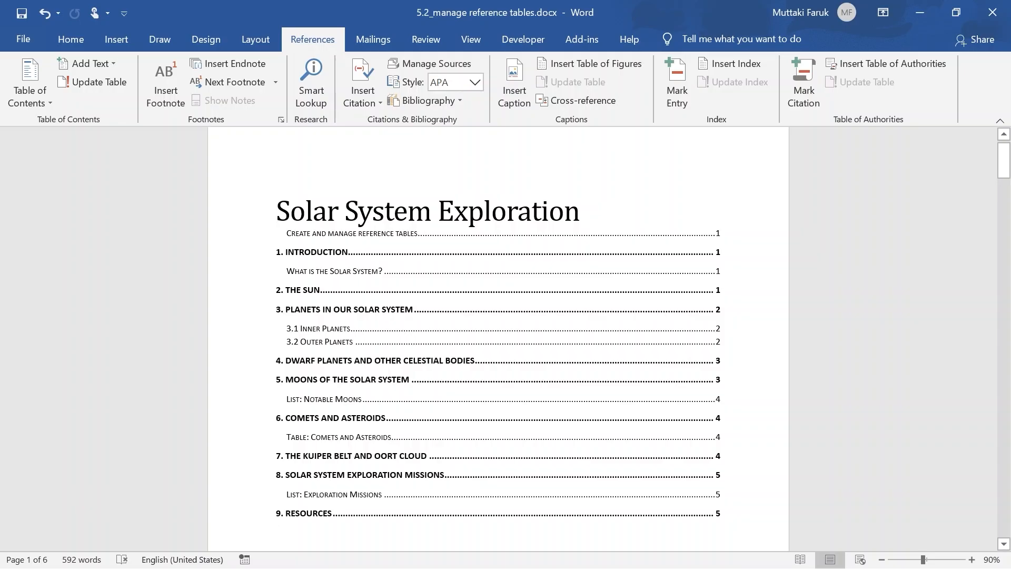
scroll(525, 367, down, 6)
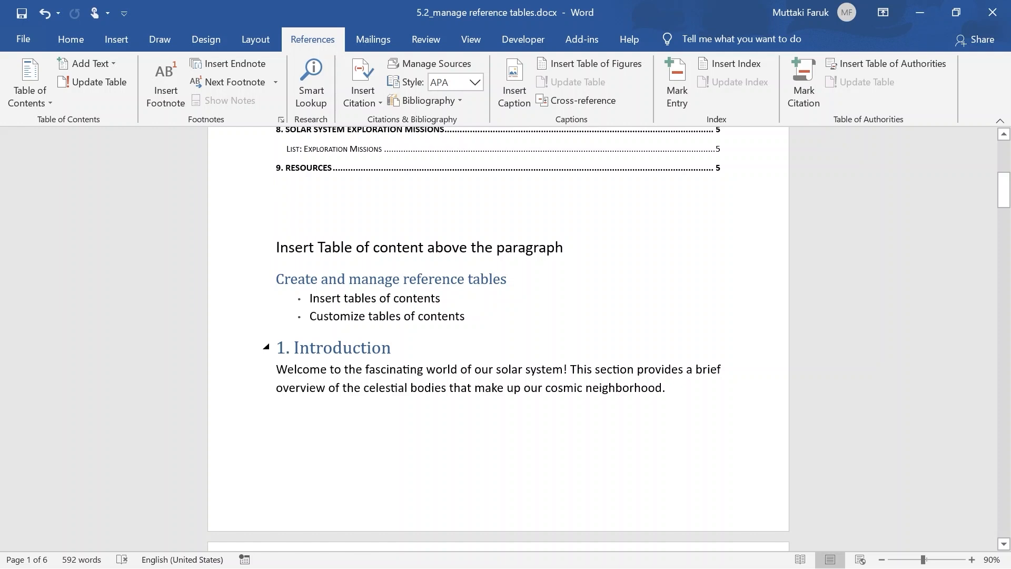
key(ctrl+Return)
scroll(497, 337, down, 4)
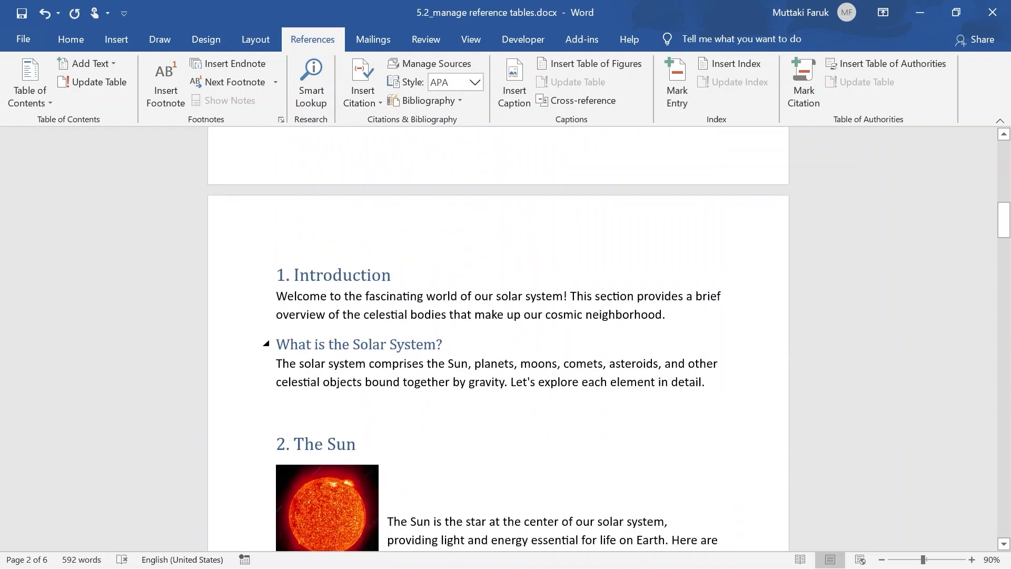
scroll(498, 342, up, 1)
scroll(497, 342, up, 8)
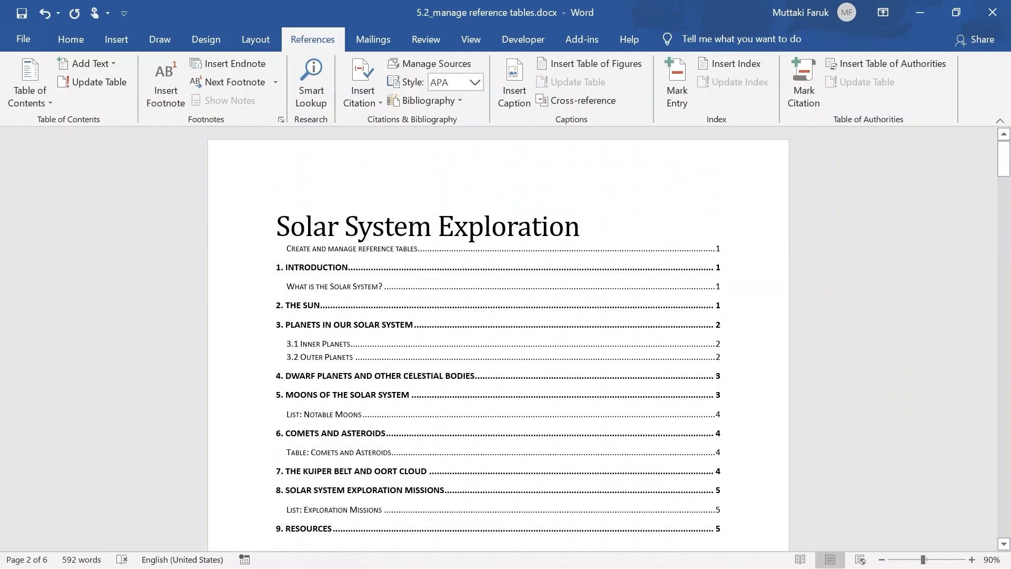
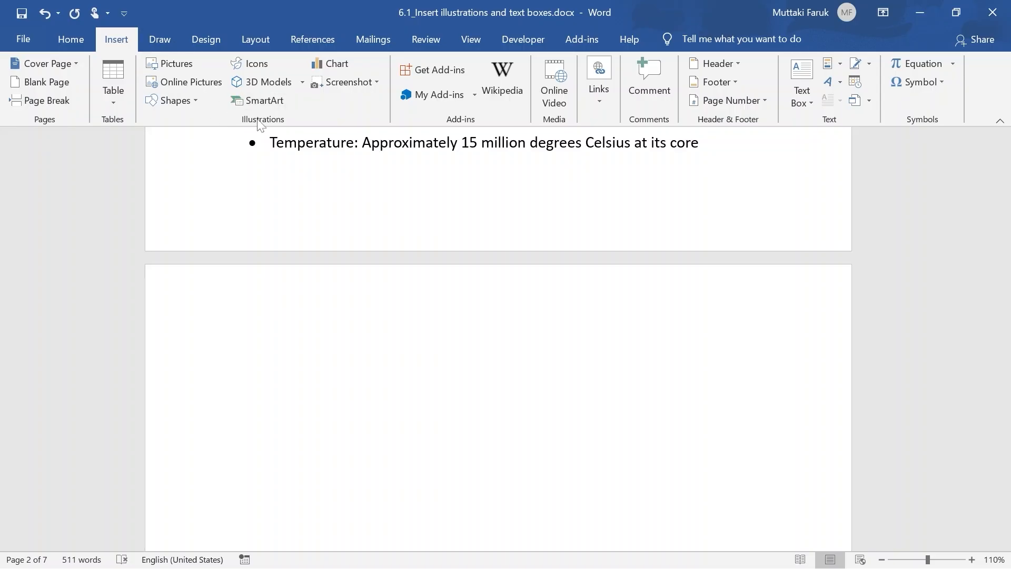
Draw a rectangle about 1.89" high and 3.12" wide on the blank page and display its shape formatting options
click(196, 100)
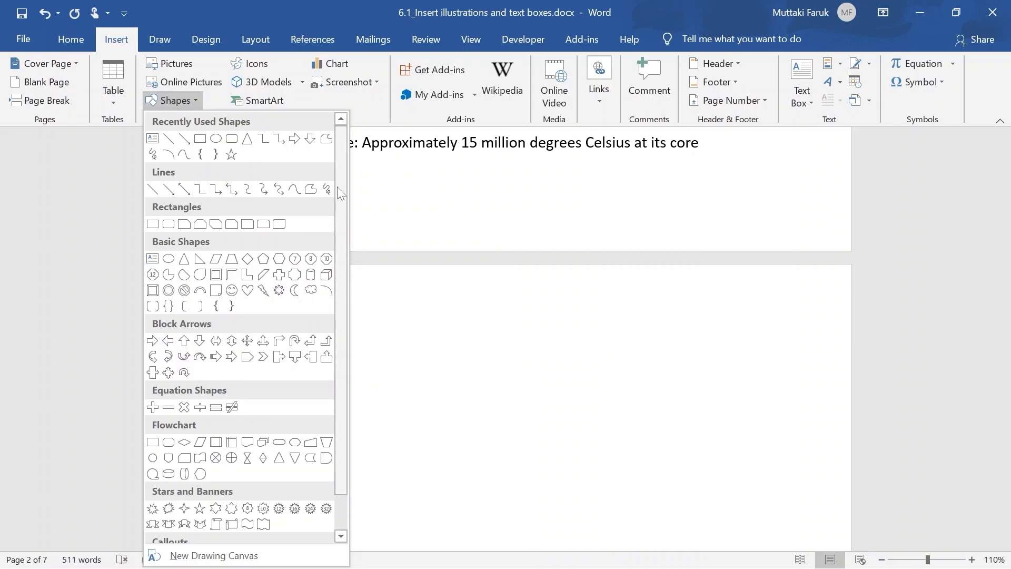
drag(339, 186, 340, 250)
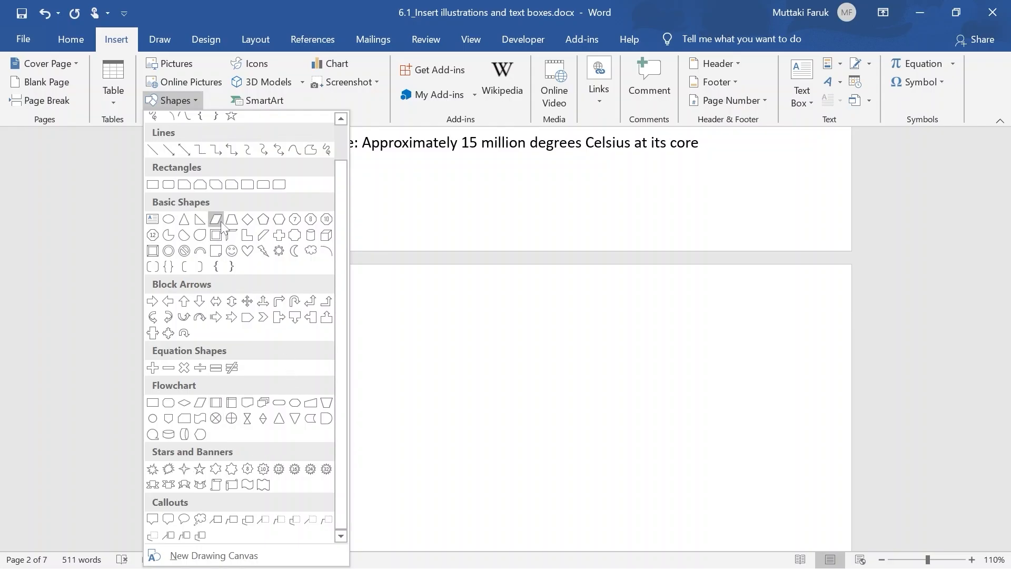
click(154, 185)
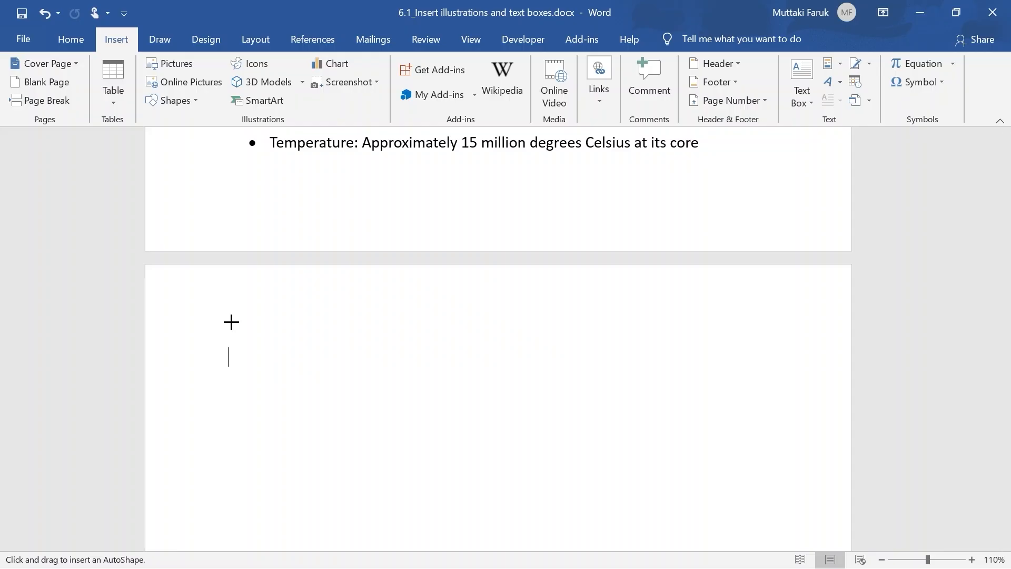
mouse_move(231, 322)
mouse_down()
mouse_move(355, 408)
mouse_move(490, 479)
mouse_up()
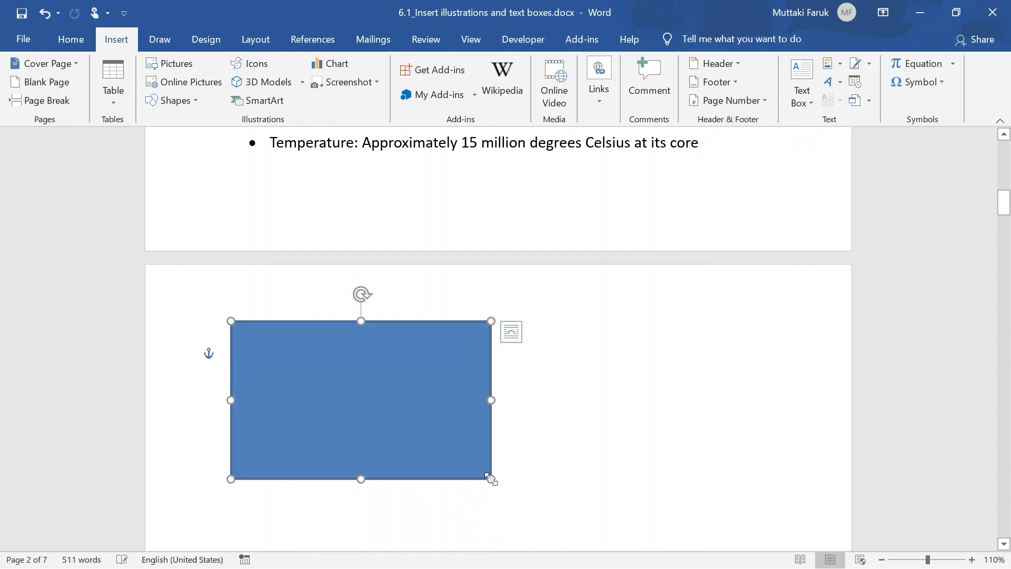
click(554, 454)
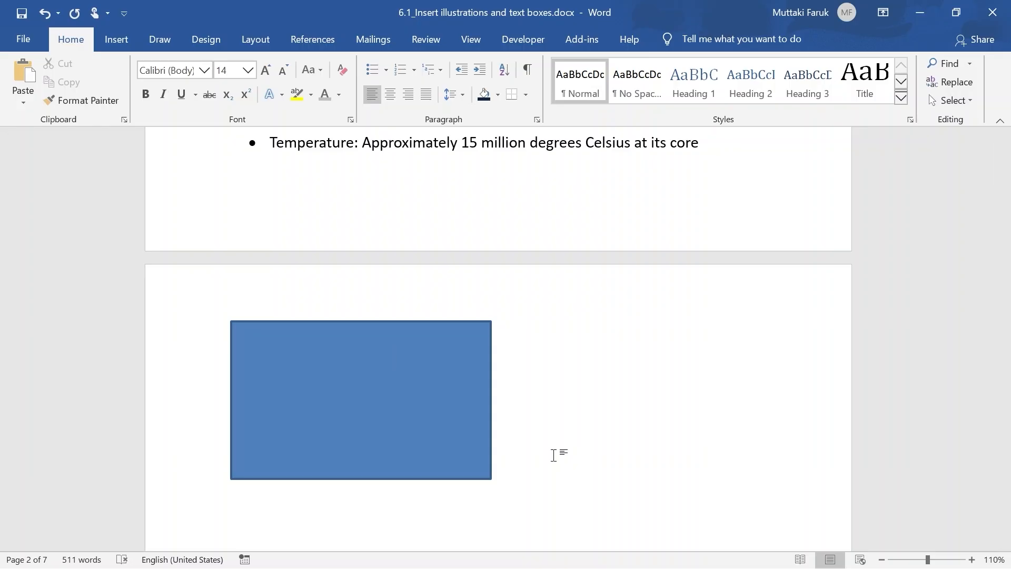
click(381, 343)
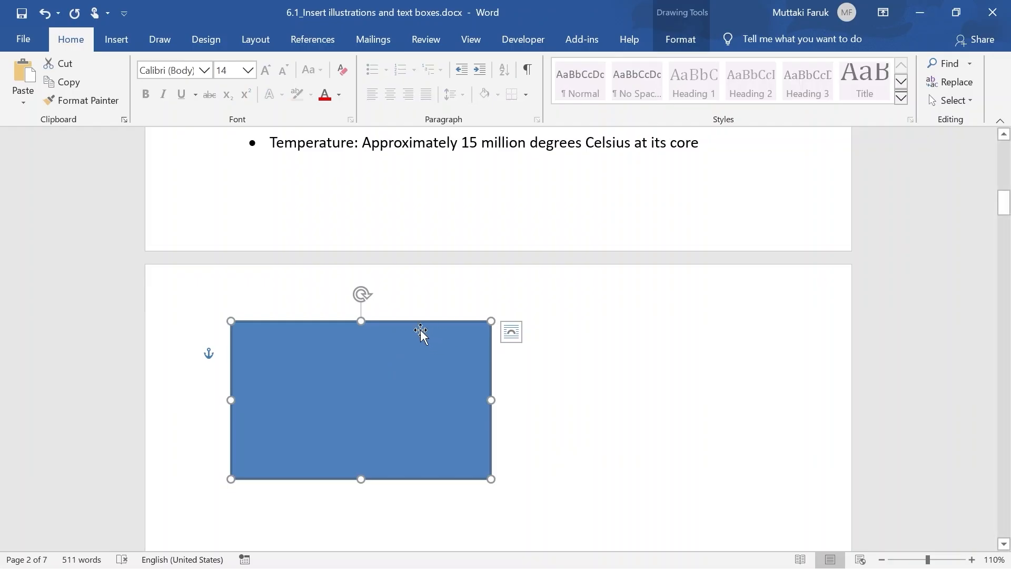
click(692, 46)
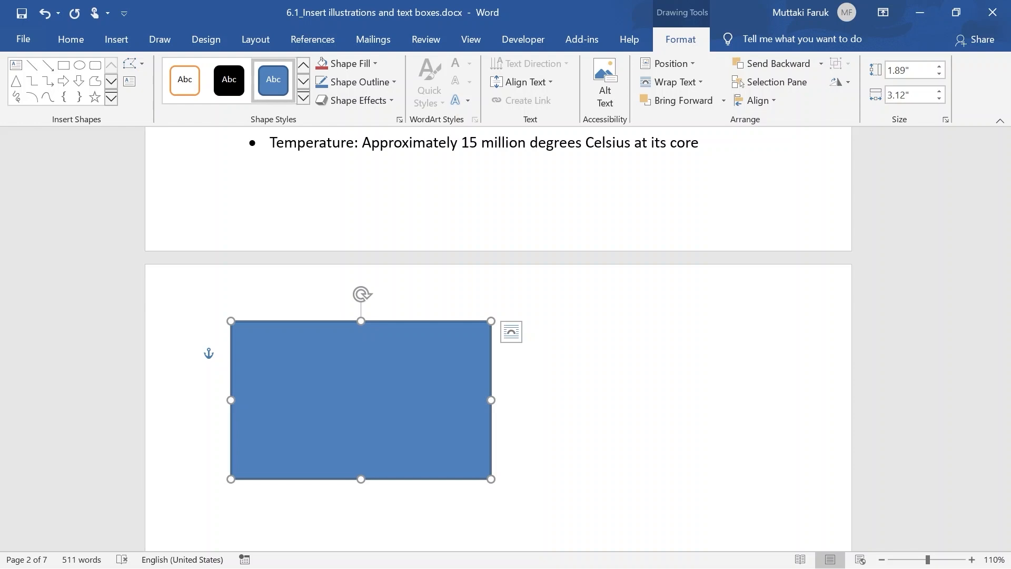
Draw a Scroll: Horizontal banner about 0.98" high and 5.88" wide below the blue rectangle
scroll(542, 338, down, 5)
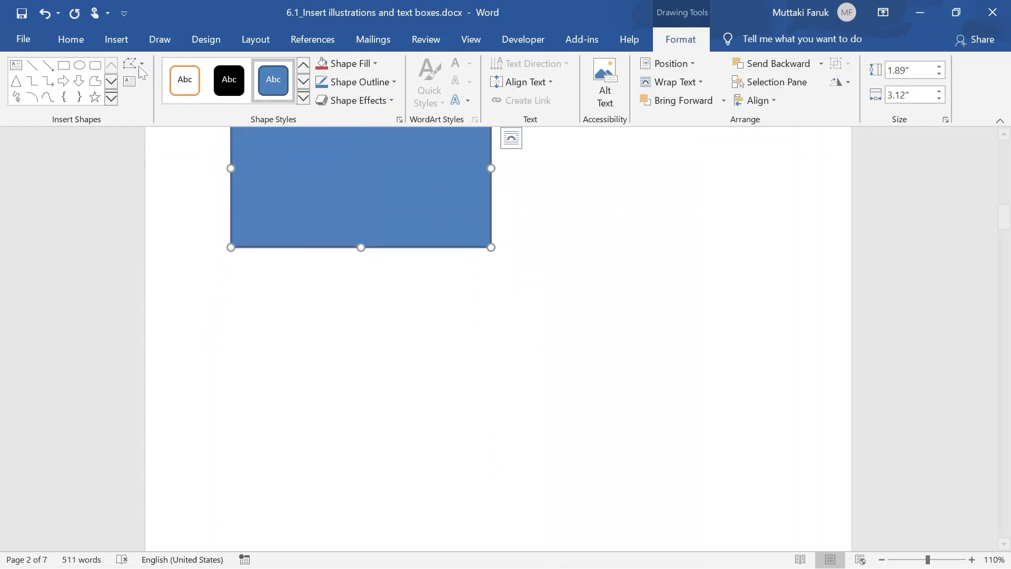
click(117, 42)
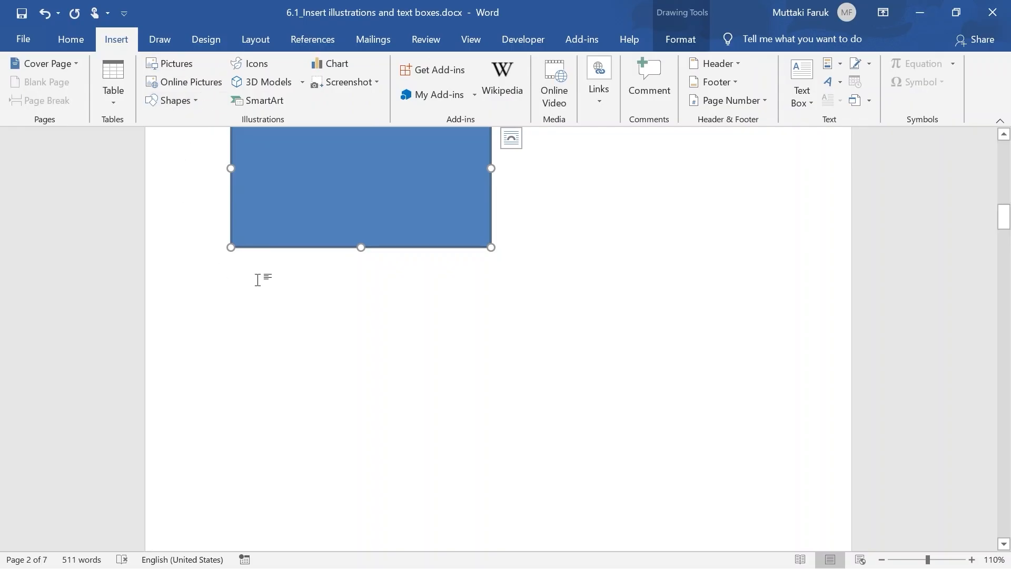
click(222, 190)
click(188, 101)
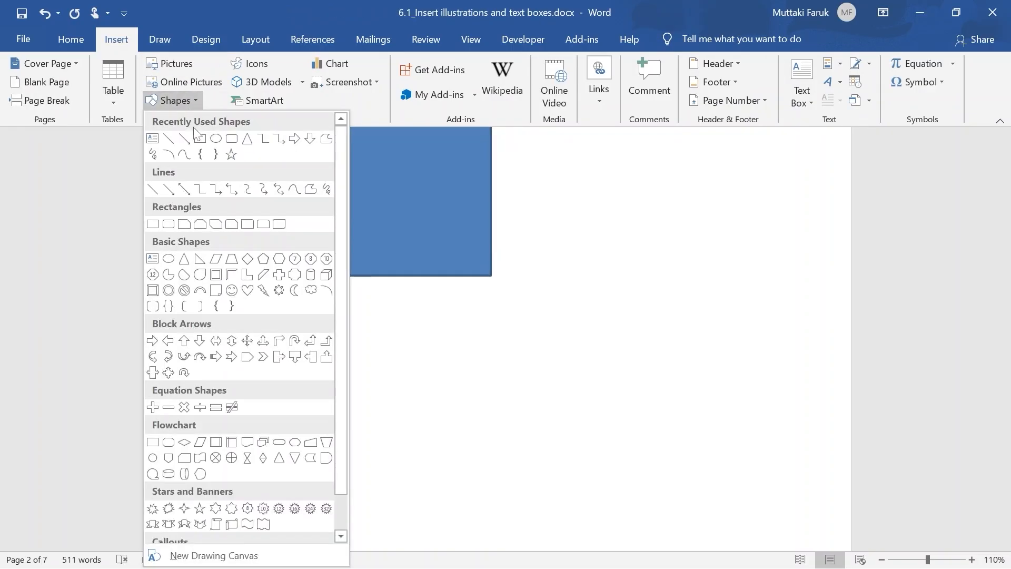
scroll(211, 446, down, 1)
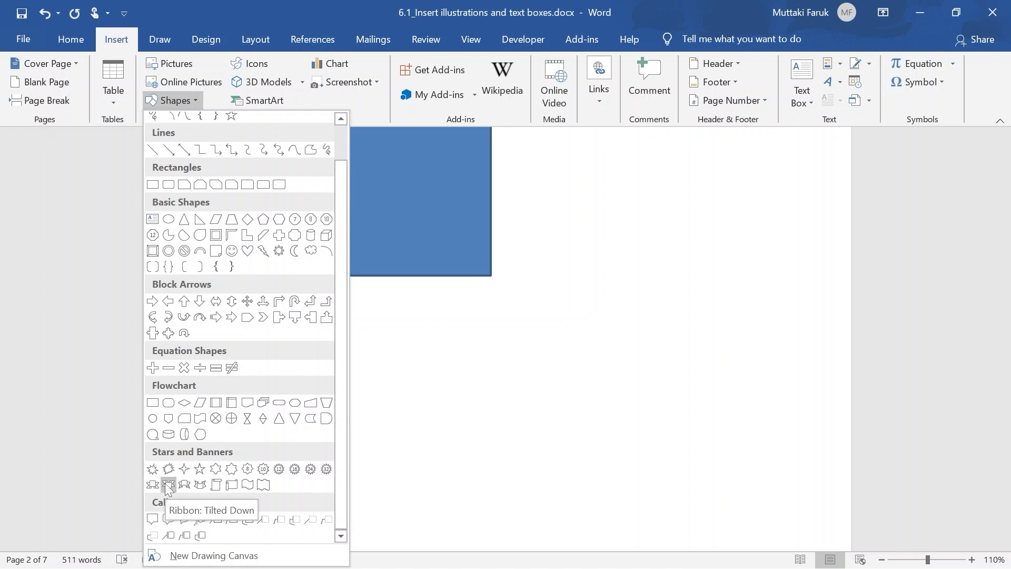
click(230, 484)
drag(229, 337, 718, 418)
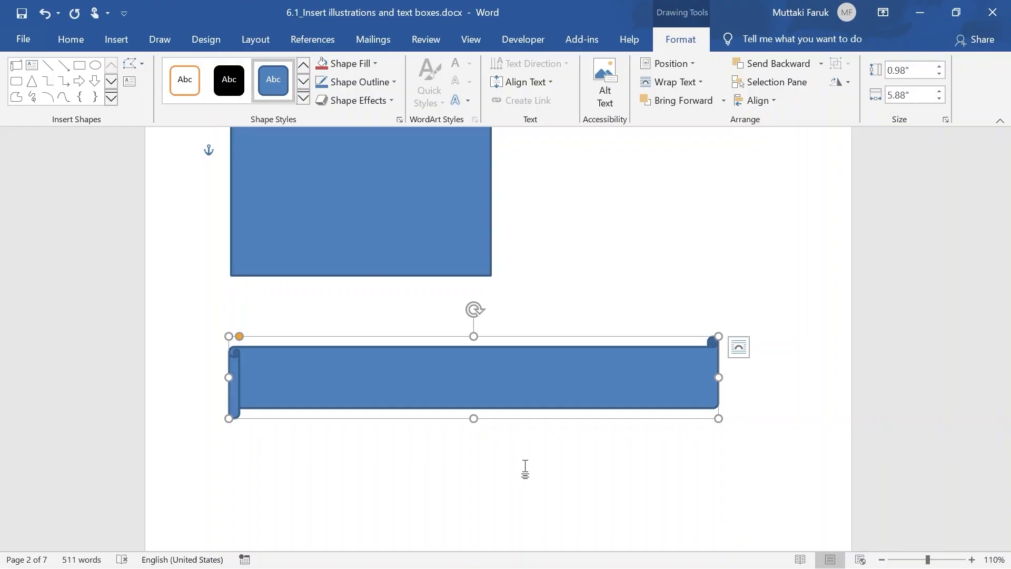
click(458, 480)
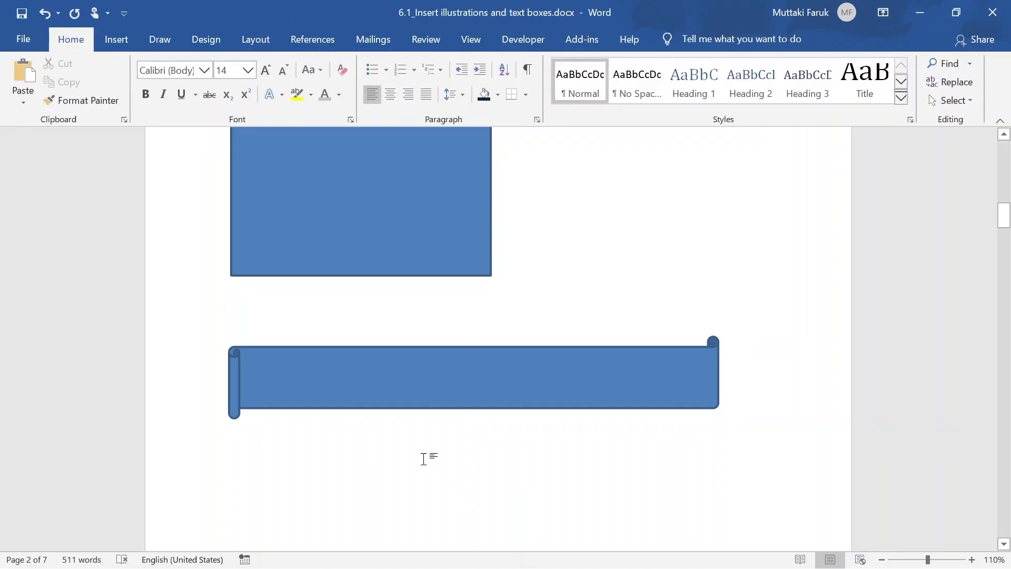
Browse for pictures to insert in the images folder inside 6_Insert and format graphic elements
click(110, 41)
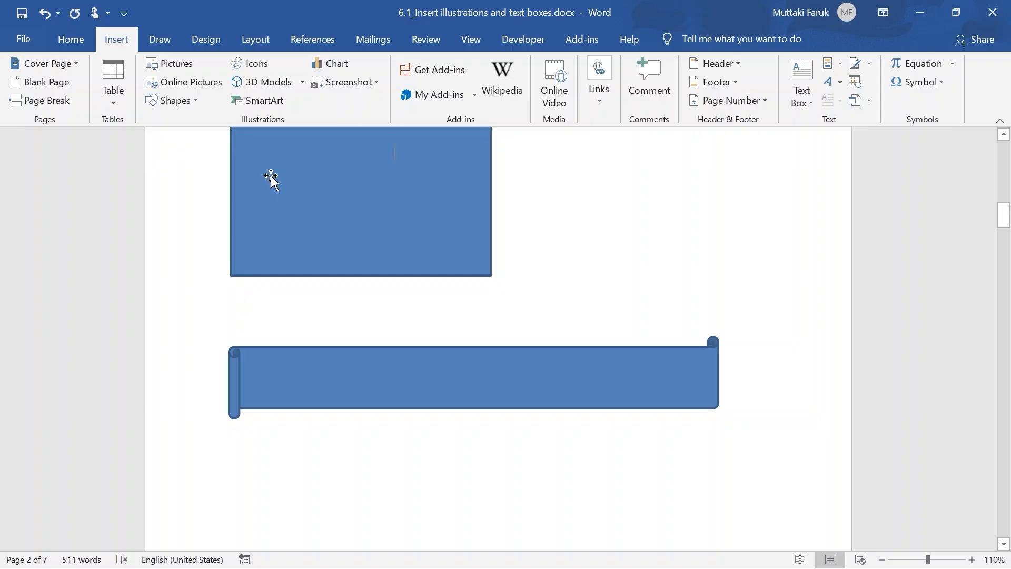
click(182, 61)
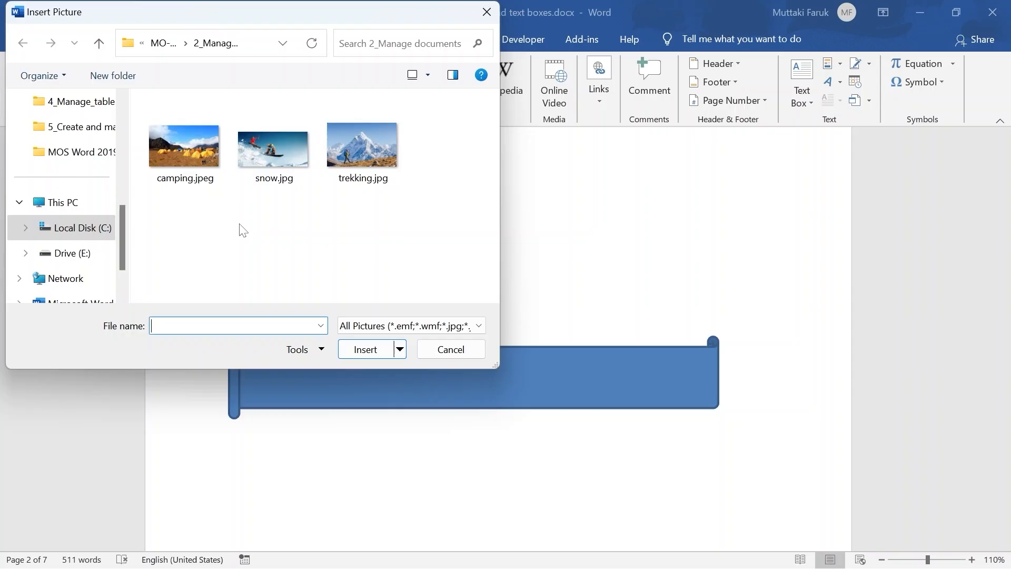
click(99, 43)
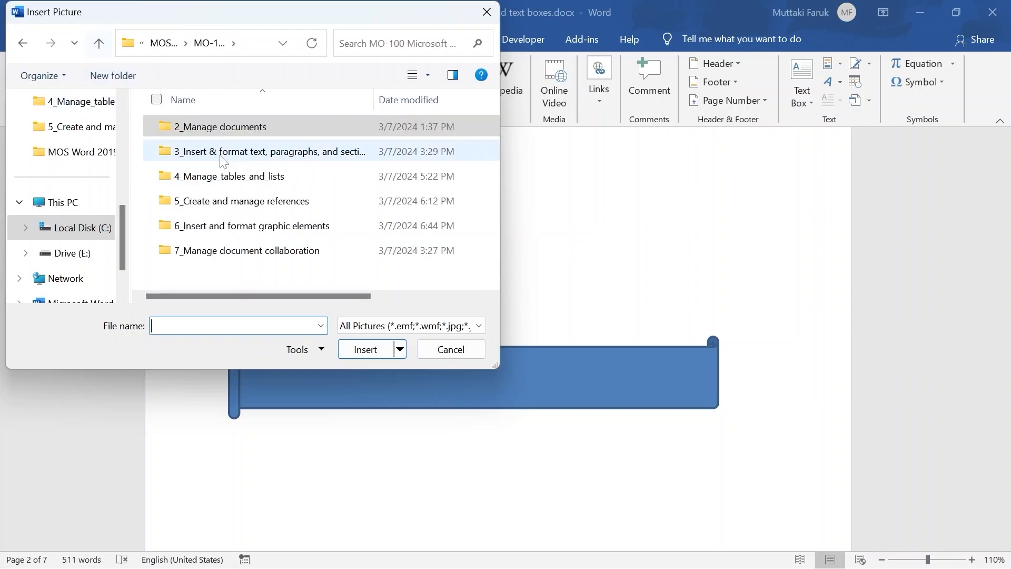
double_click(205, 227)
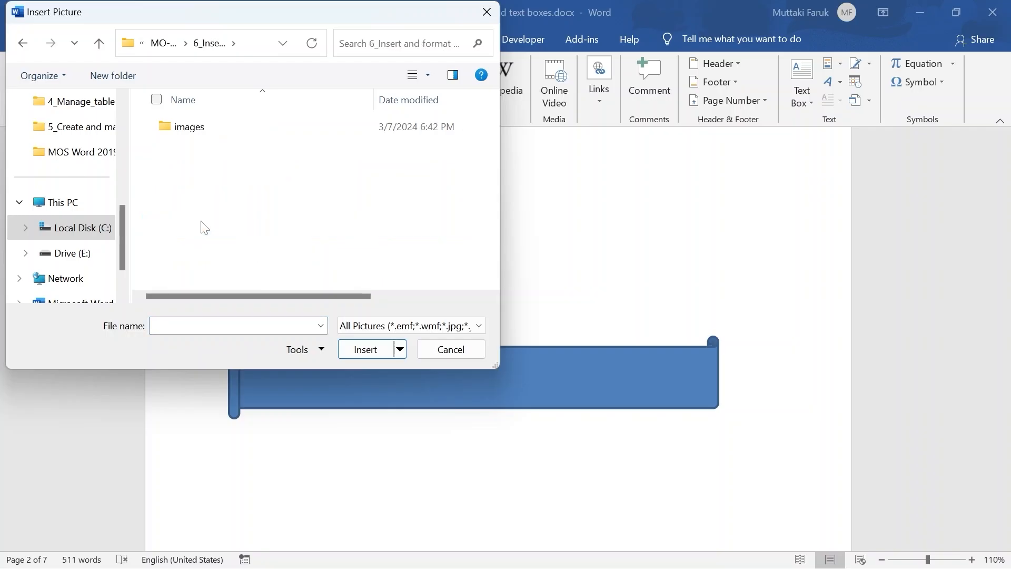
double_click(196, 129)
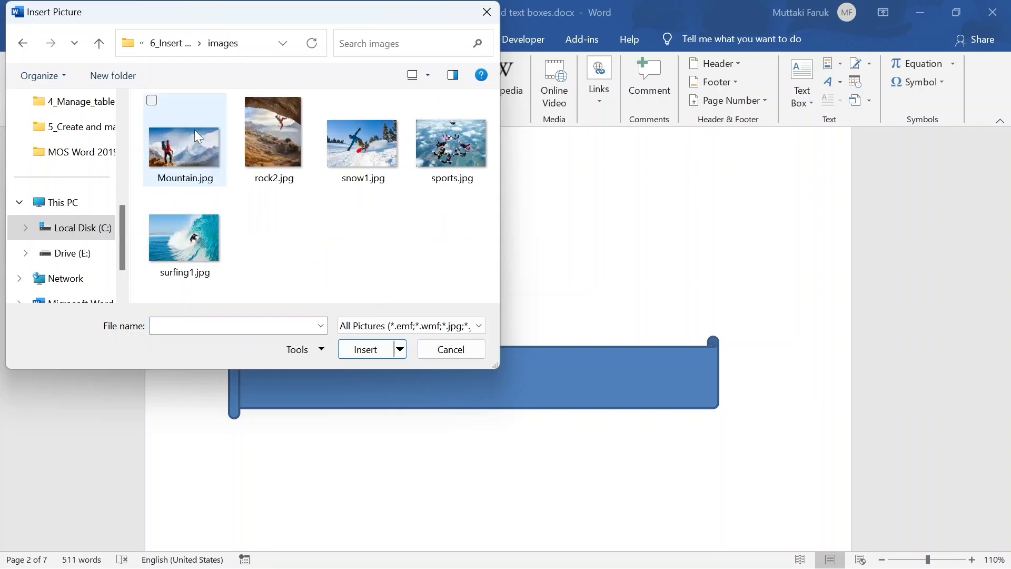
Try selecting the consecutive range of pictures from Mountain.jpg through snow1.jpg
click(269, 147)
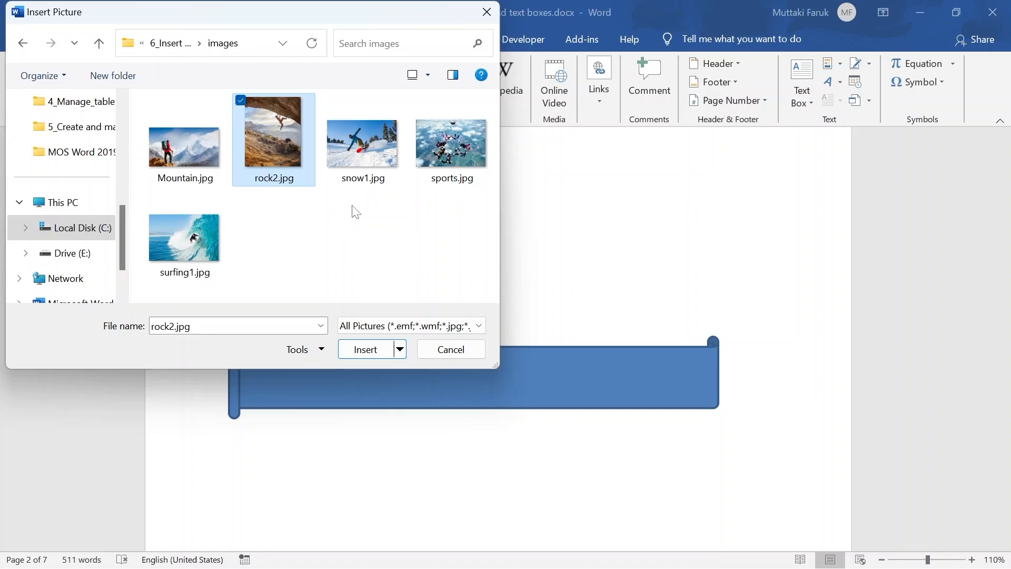
click(204, 158)
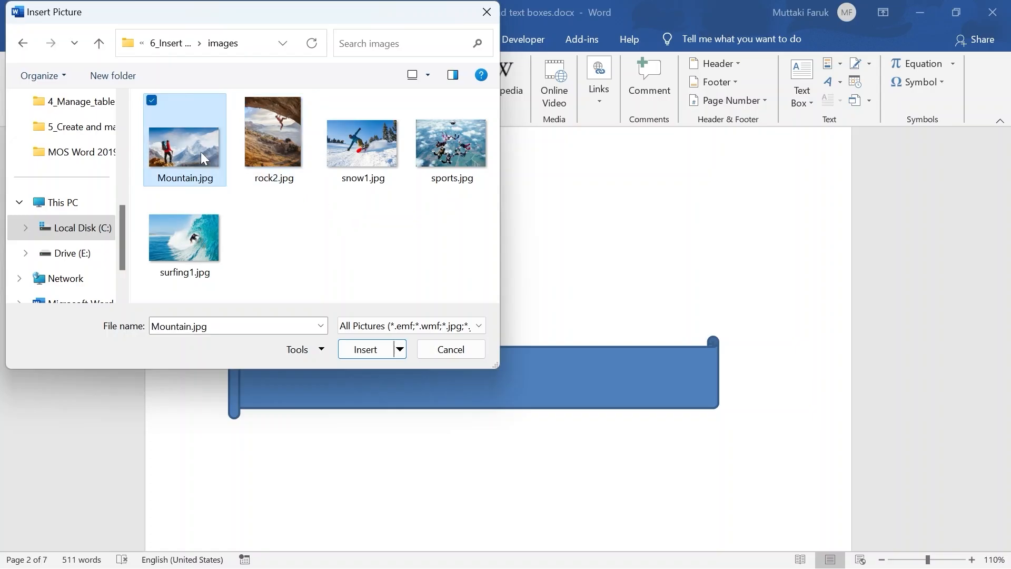
shift+click(361, 163)
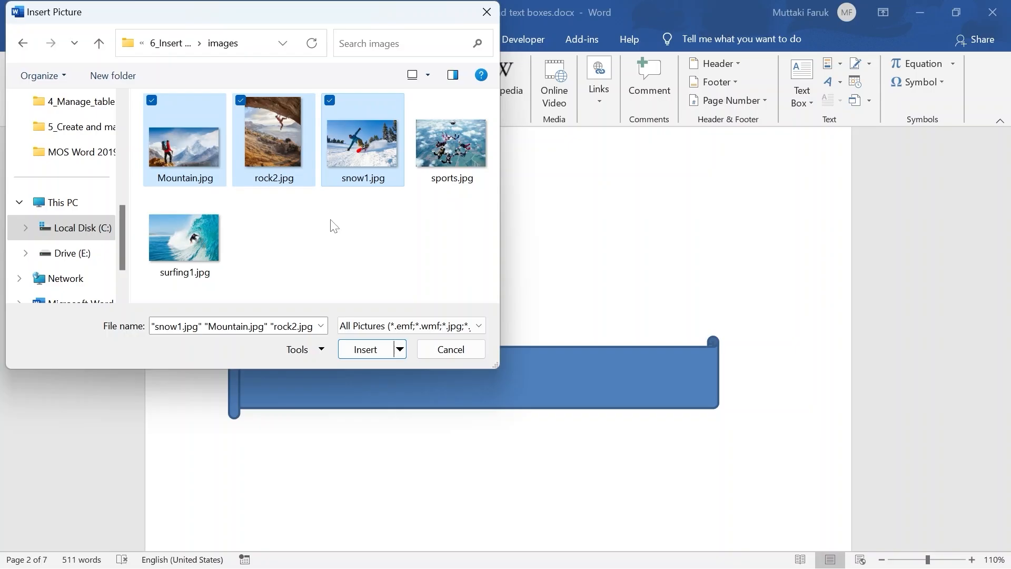
Insert the non-adjacent pictures Mountain.jpg, snow1.jpg and surfing1.jpg together into the document
click(195, 146)
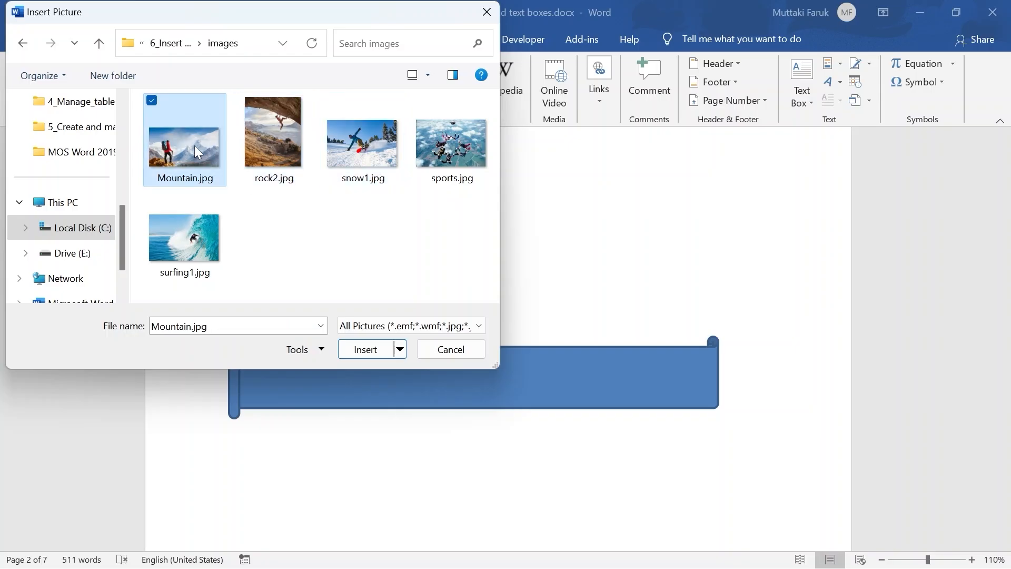
ctrl+click(352, 161)
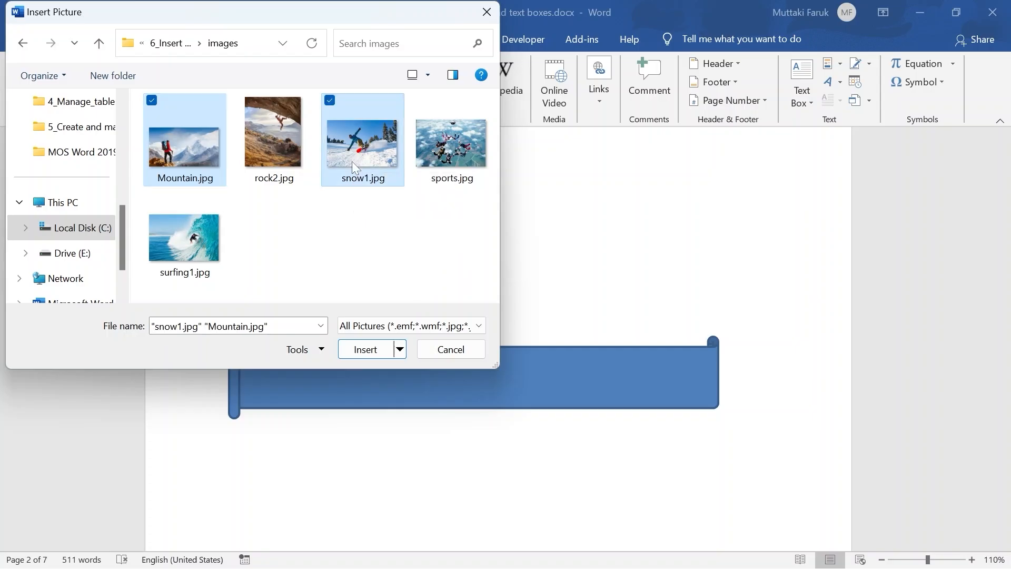
ctrl+click(198, 242)
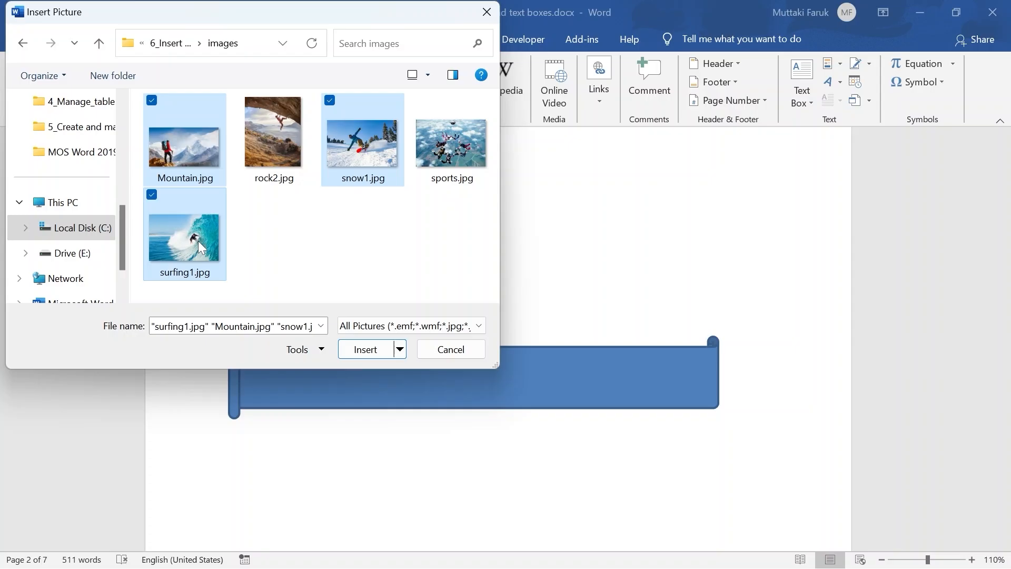
click(366, 349)
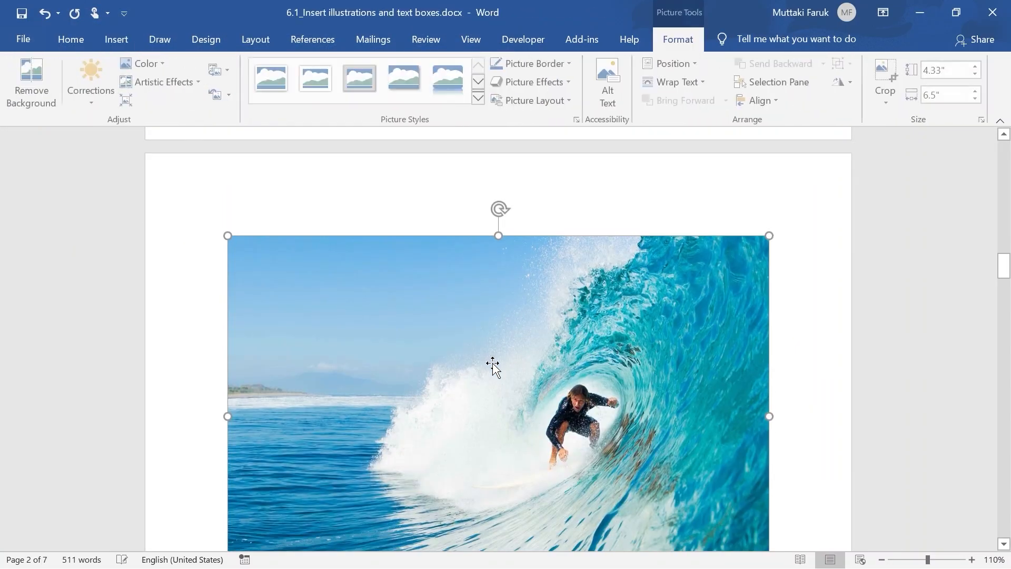
Shrink the mountain hiker picture proportionally to less than half its width
scroll(413, 336, down, 10)
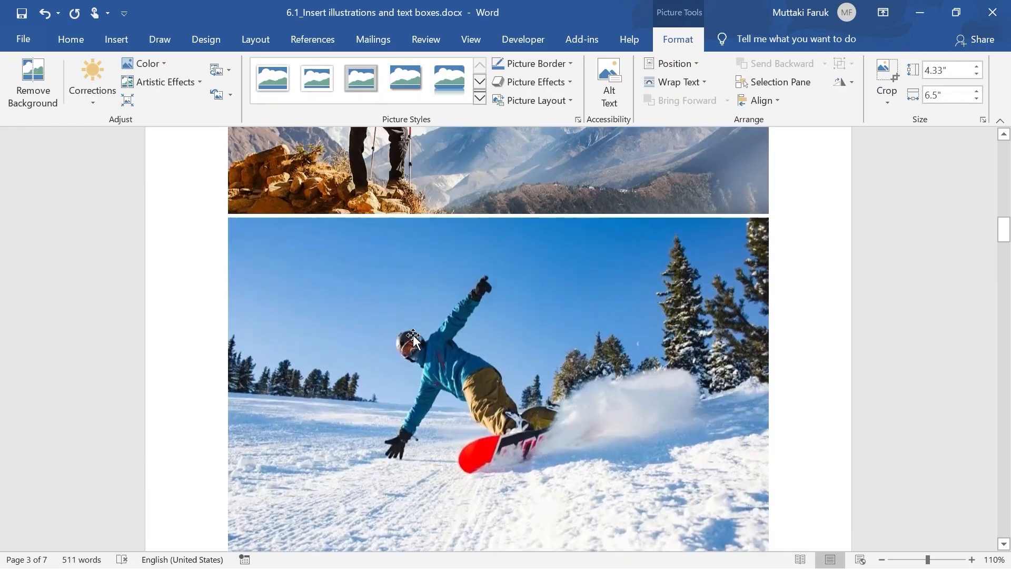
scroll(413, 336, up, 7)
scroll(413, 337, down, 2)
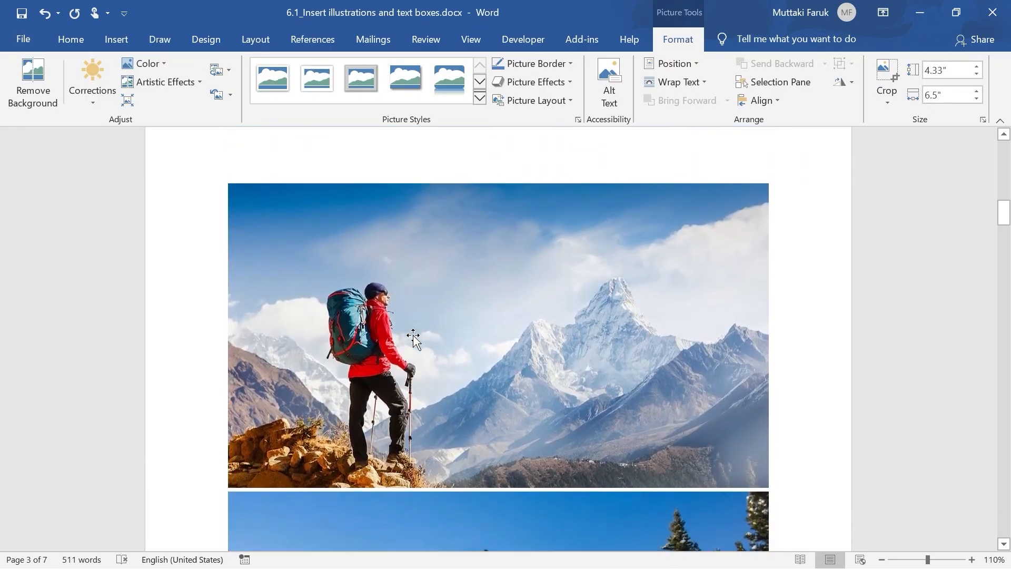
scroll(413, 337, down, 2)
click(509, 337)
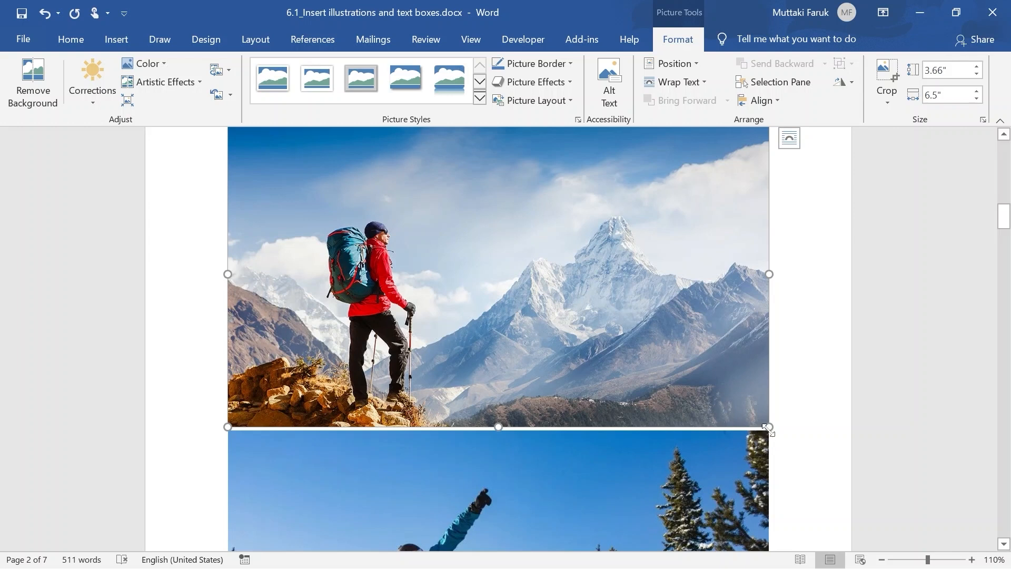
drag(768, 425, 442, 242)
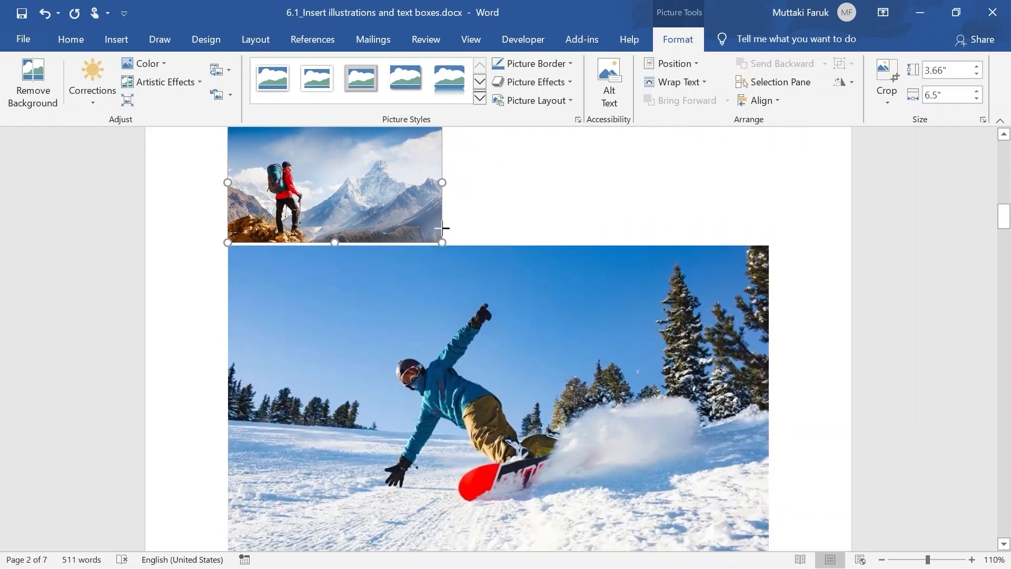
Shrink the snowboarder picture proportionally to about half its width so it fits beside the mountain picture
click(393, 325)
scroll(653, 390, down, 2)
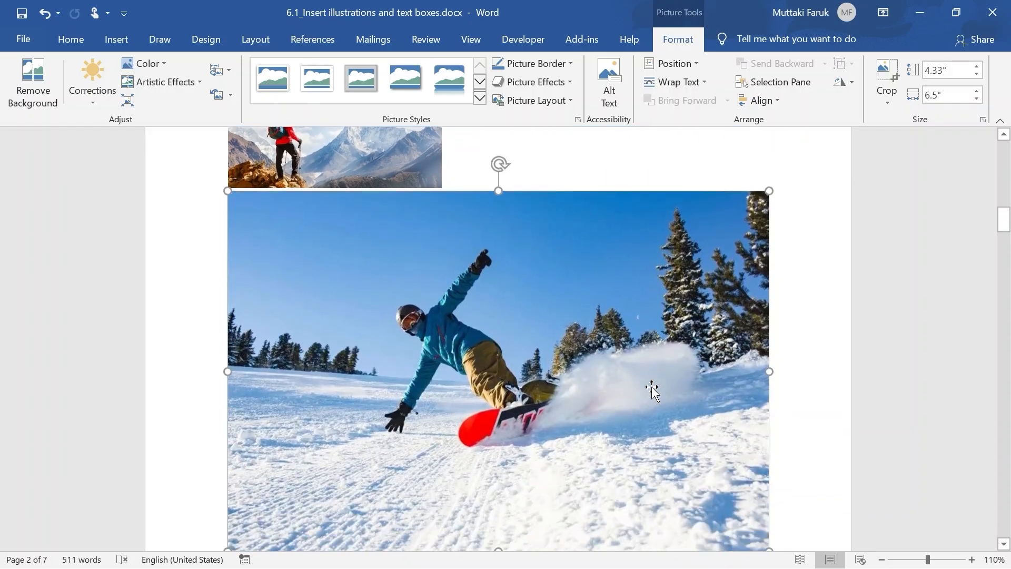
drag(769, 499, 409, 316)
scroll(410, 319, down, 1)
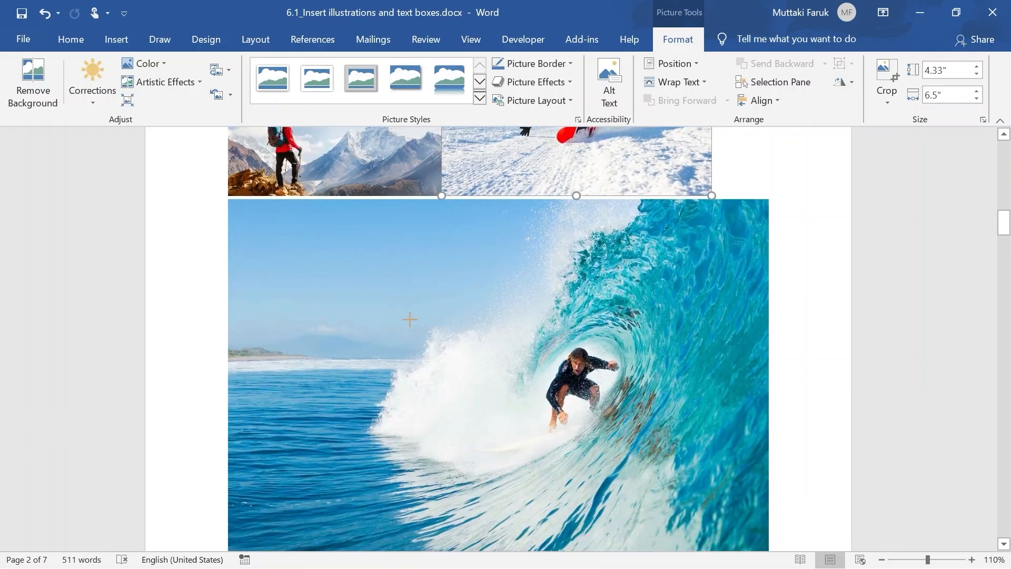
scroll(410, 319, up, 2)
scroll(546, 429, down, 3)
right_click(546, 428)
click(585, 454)
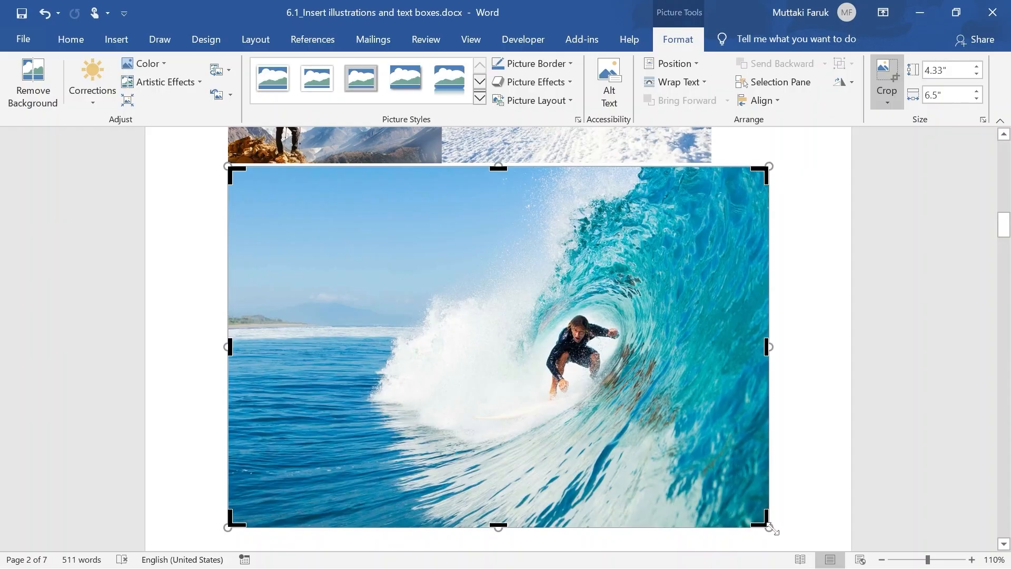
click(811, 448)
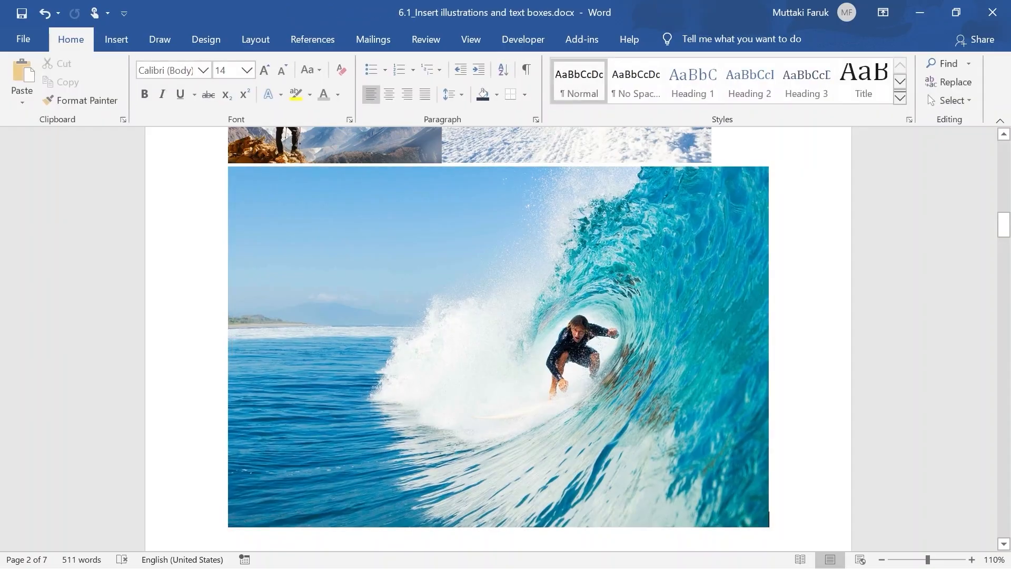
Shrink the surfing picture proportionally to match the combined width of the two pictures above it
click(678, 410)
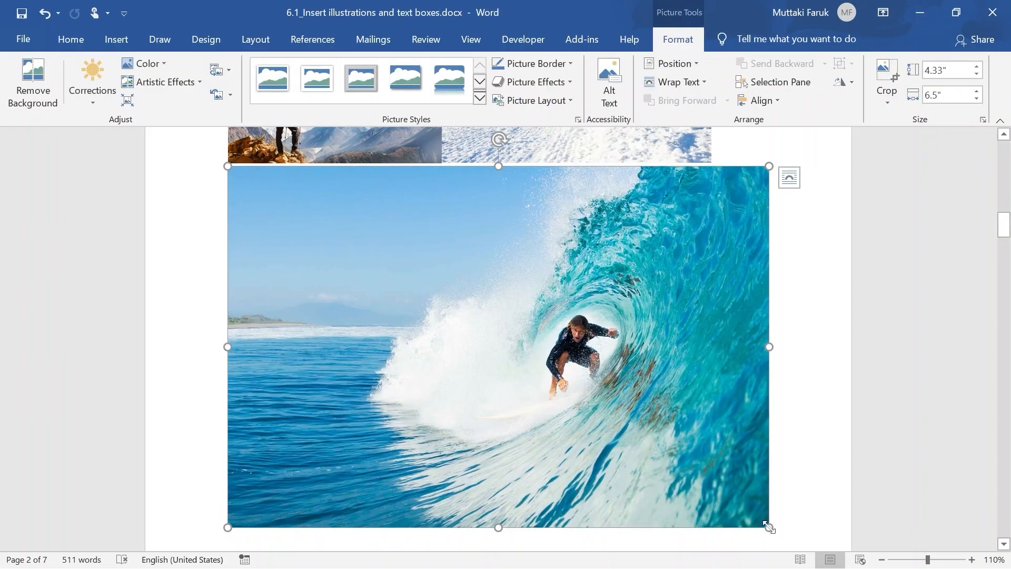
drag(769, 527, 711, 474)
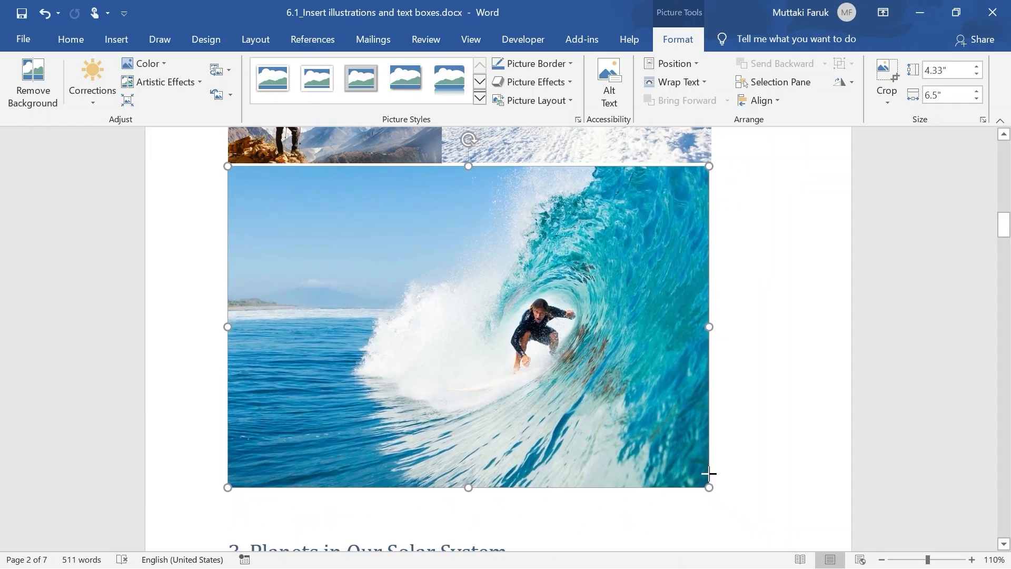
Enlarge the mountain picture and shrink the snowboarder picture proportionally so they have similar heights and together match the surfing picture's width
scroll(709, 475, up, 2)
scroll(736, 379, up, 7)
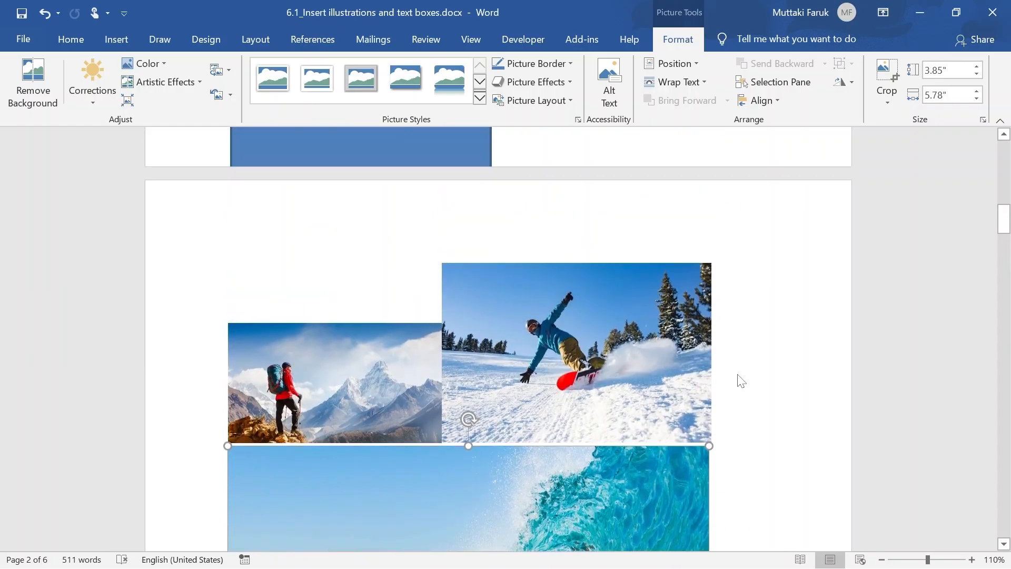
click(399, 394)
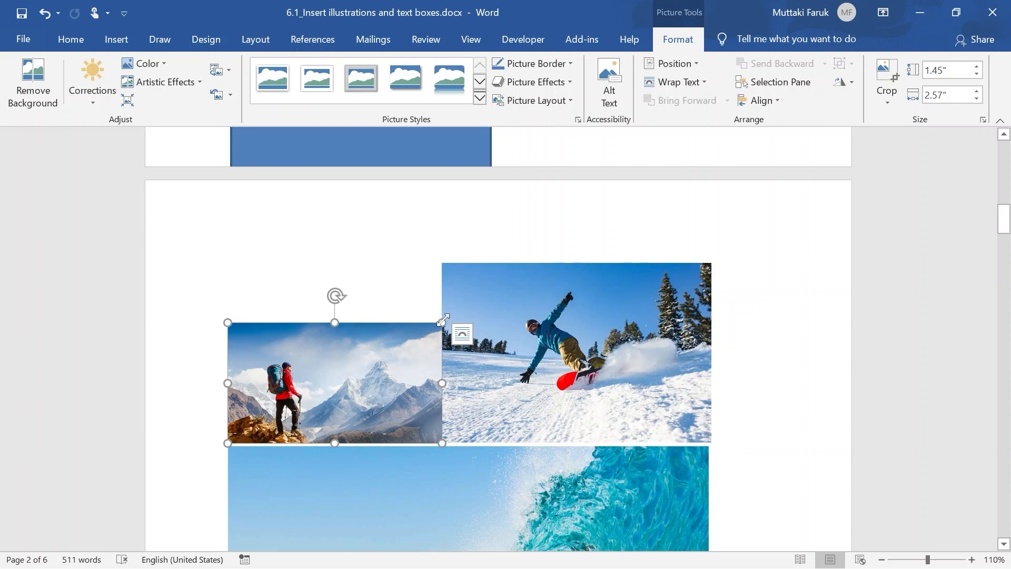
drag(443, 319, 484, 299)
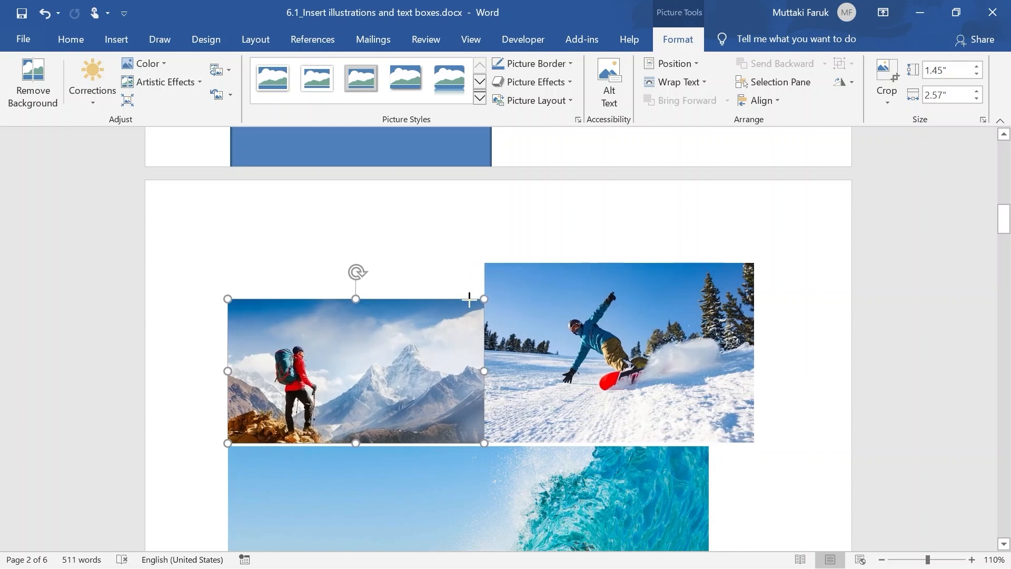
click(561, 339)
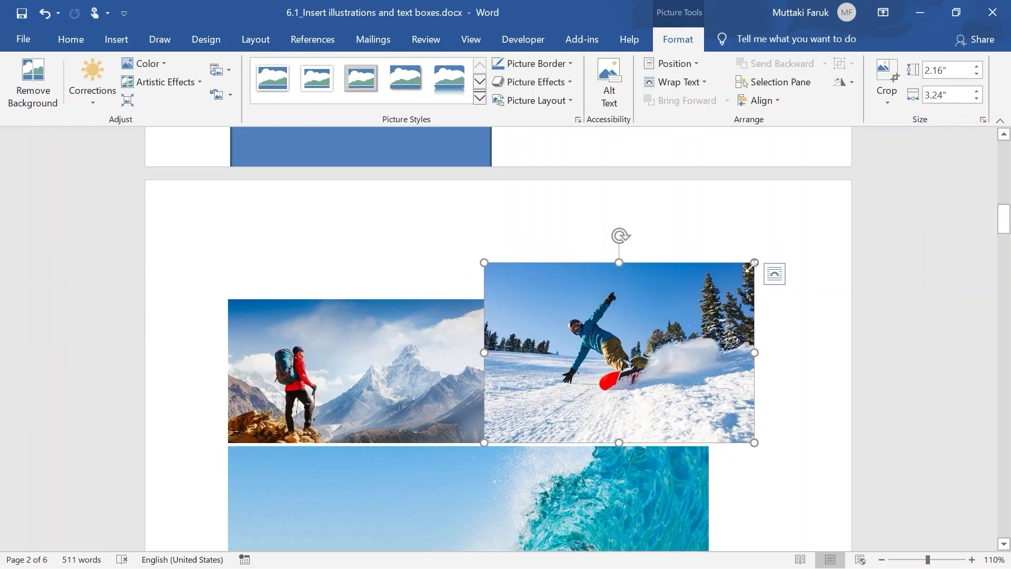
drag(755, 262, 706, 299)
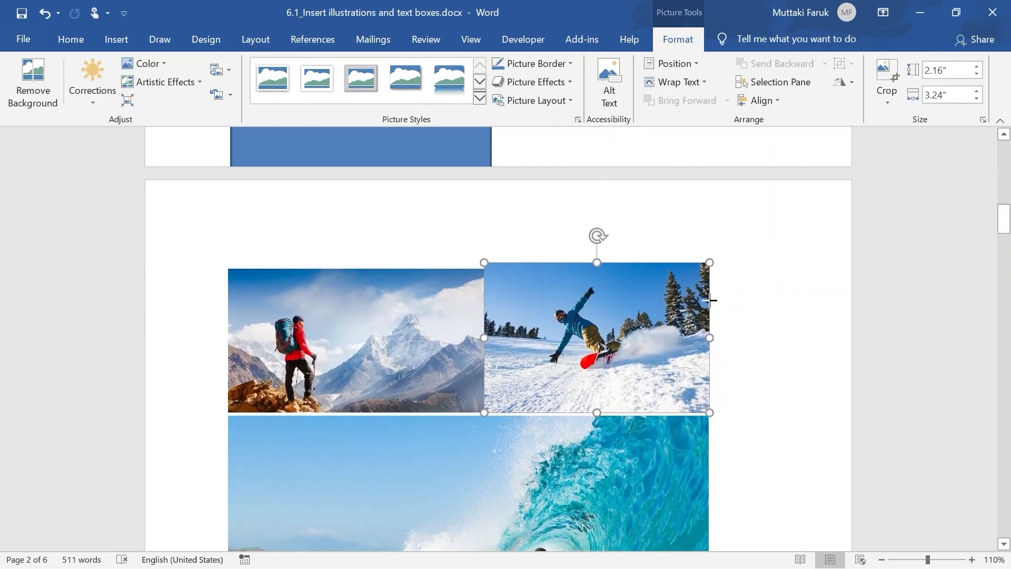
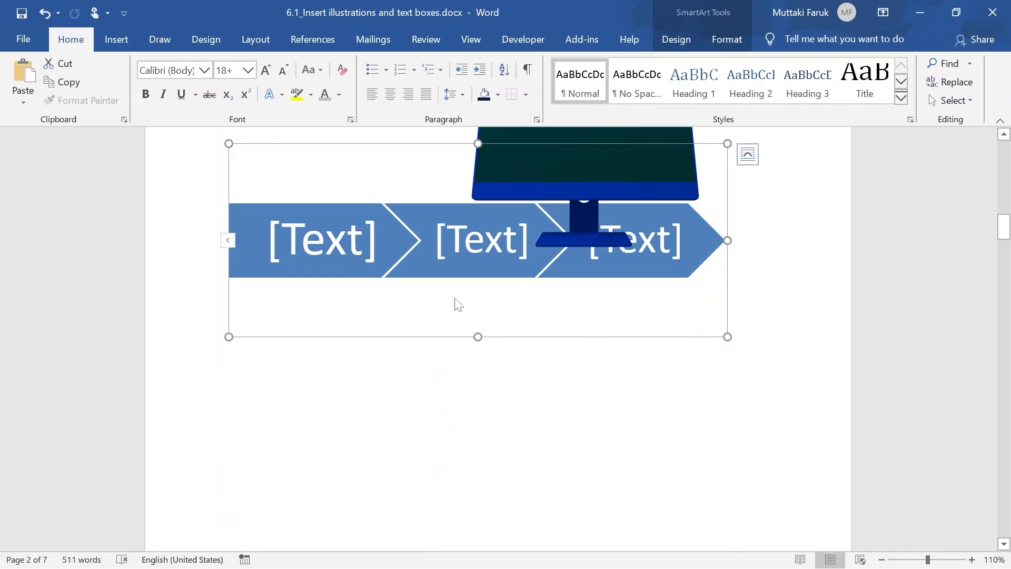
Move the 3D monitor model below the chevron SmartArt and label the three chevrons Business Idea, CSE and Math
click(546, 186)
drag(546, 185, 340, 454)
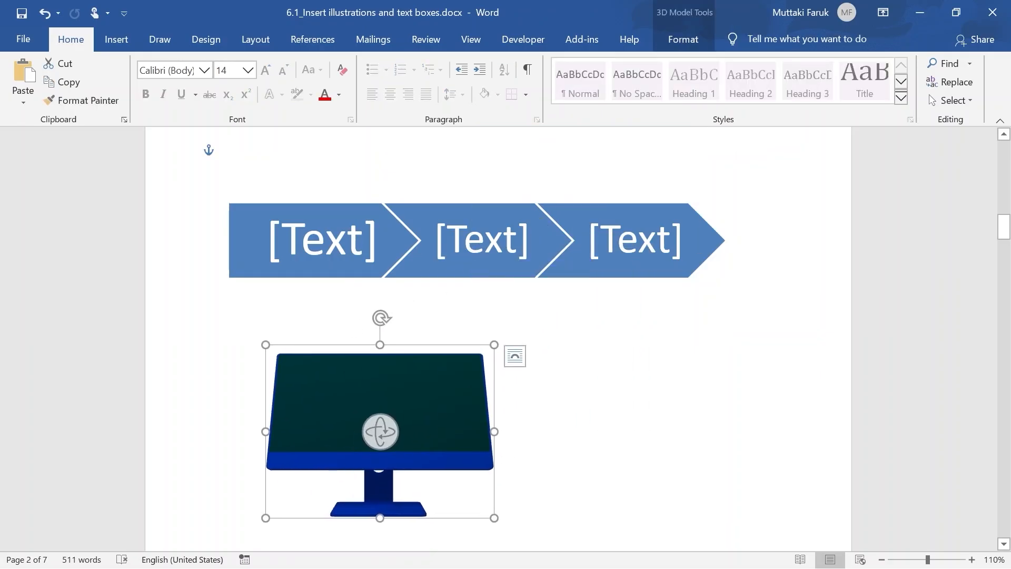
click(343, 250)
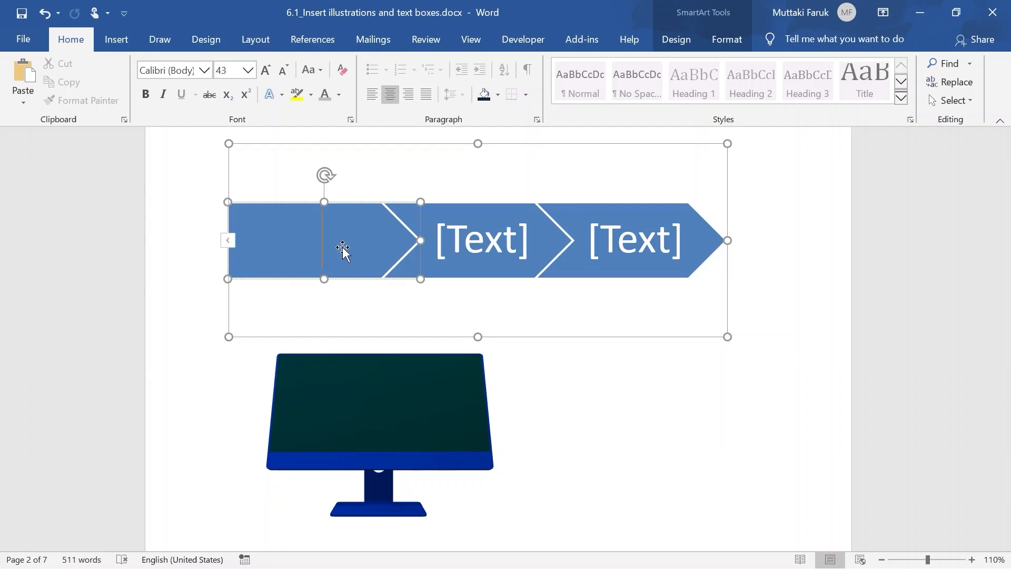
text(Busine)
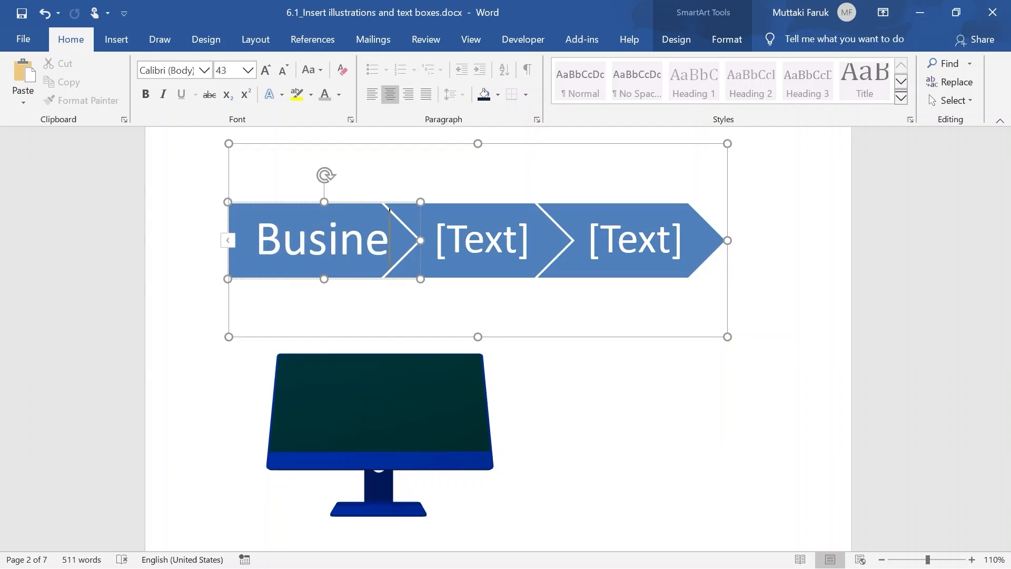
text(ss)
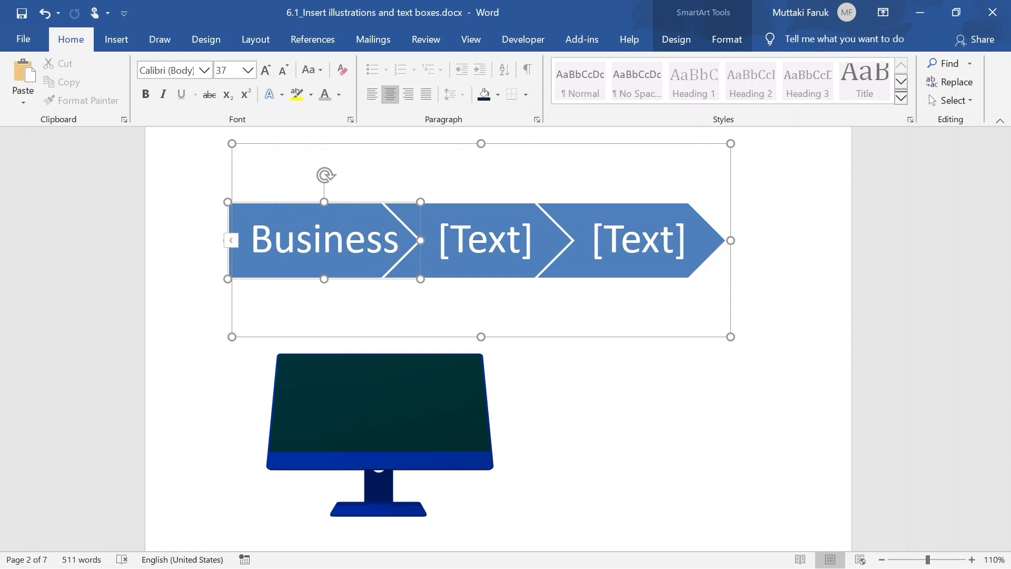
text( Idea)
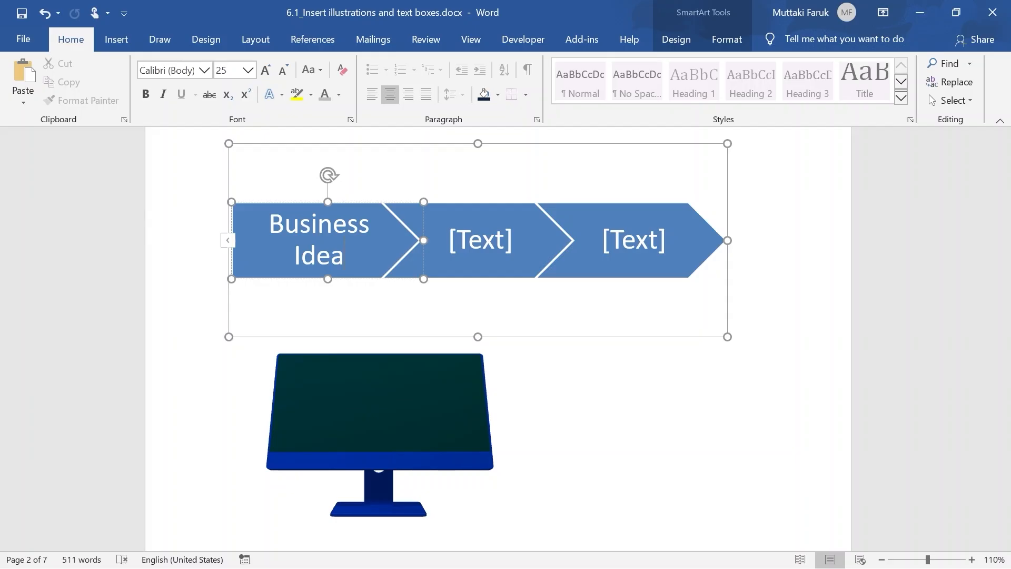
click(446, 250)
click(465, 252)
text(CSE)
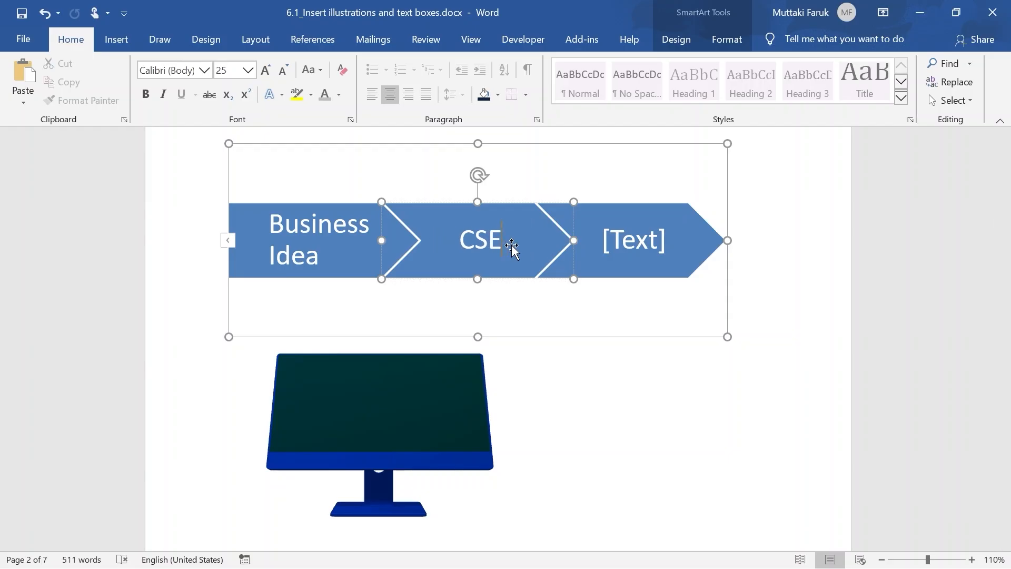
click(641, 238)
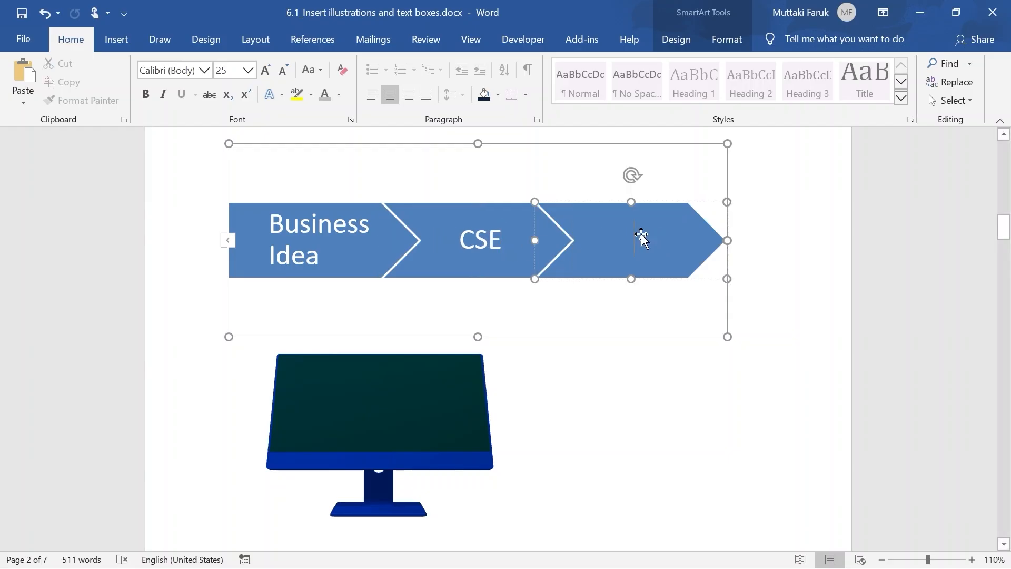
text(Math)
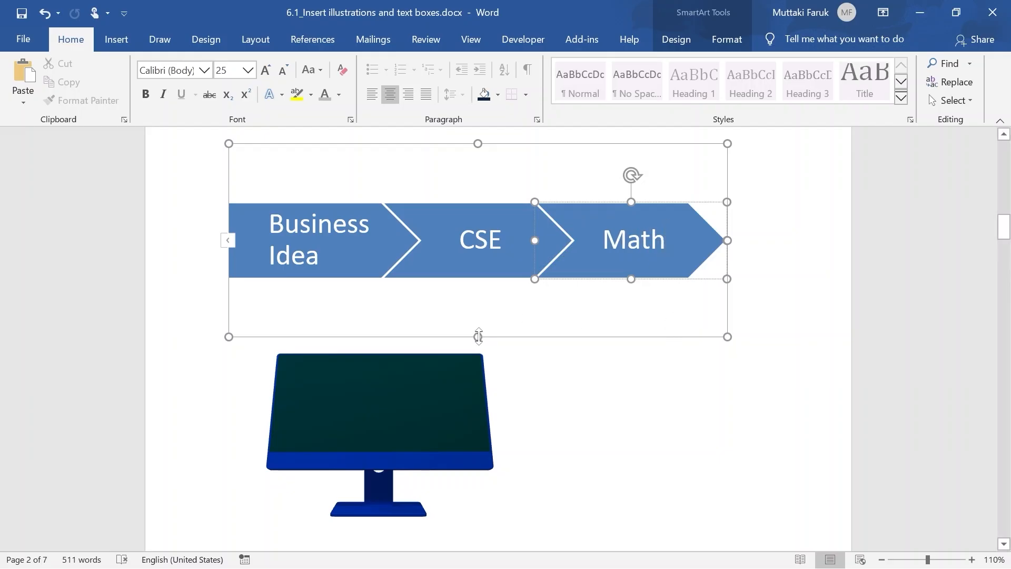
Reduce the height of the SmartArt frame so it fits closely around the chevrons
click(483, 303)
drag(482, 302, 479, 274)
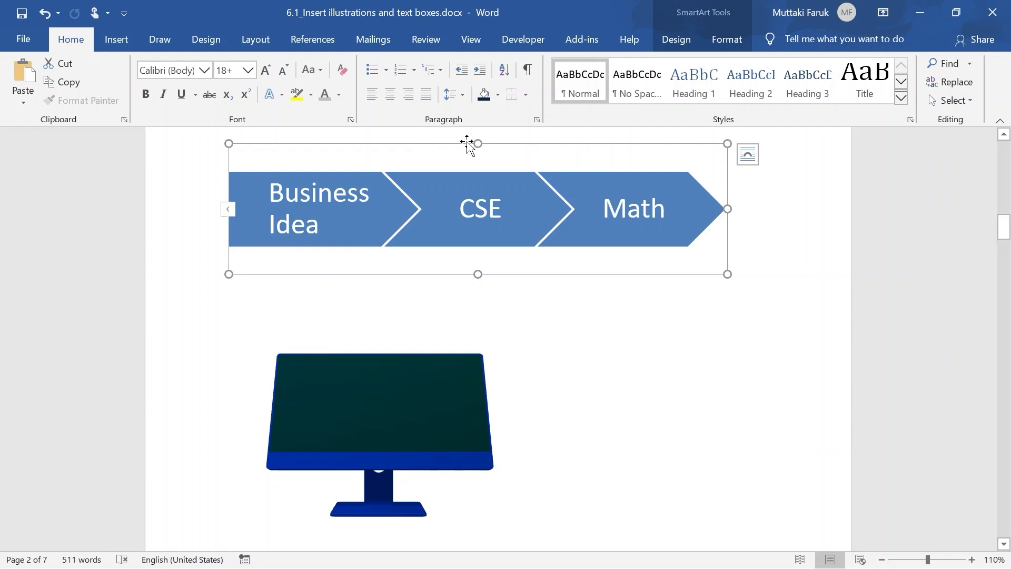
drag(477, 144, 453, 192)
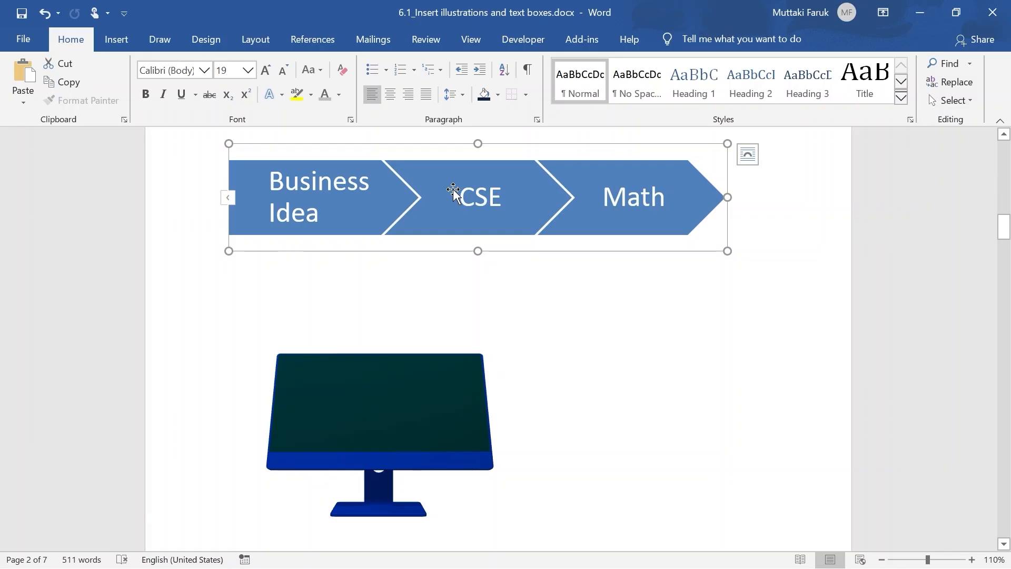
Open the SmartArt's text list and change the first entry to "Business knoledge"
click(229, 209)
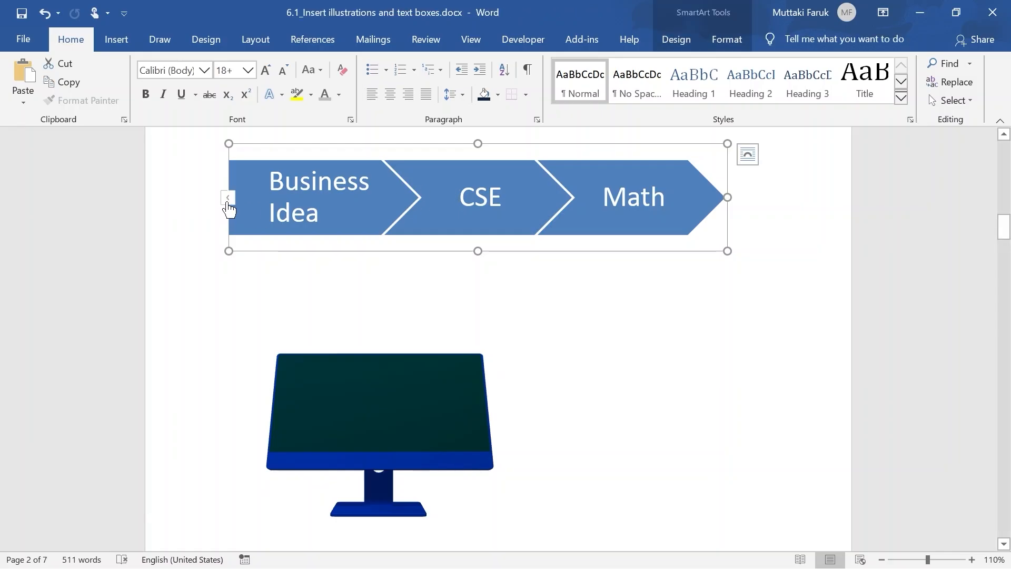
click(228, 200)
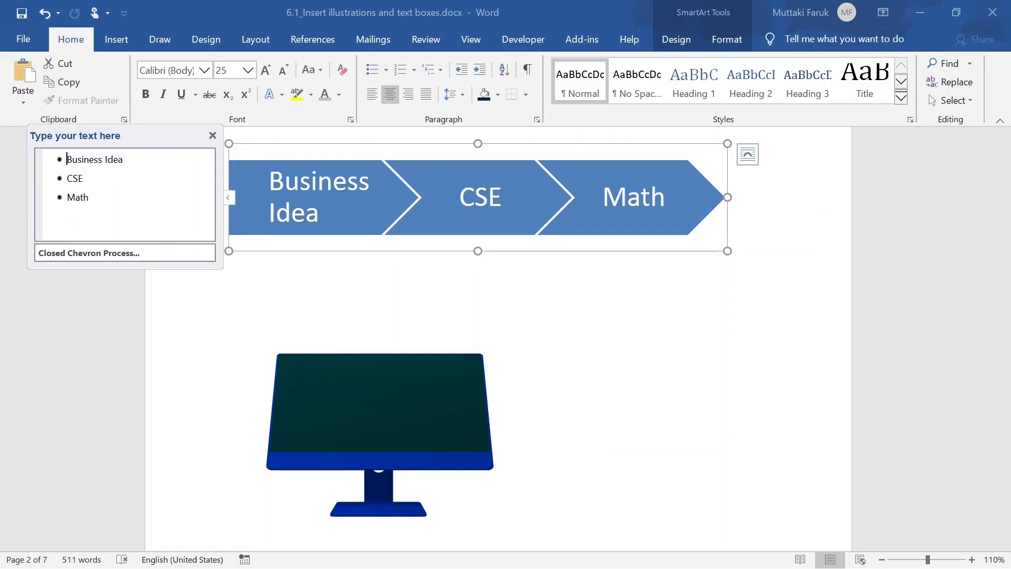
click(130, 160)
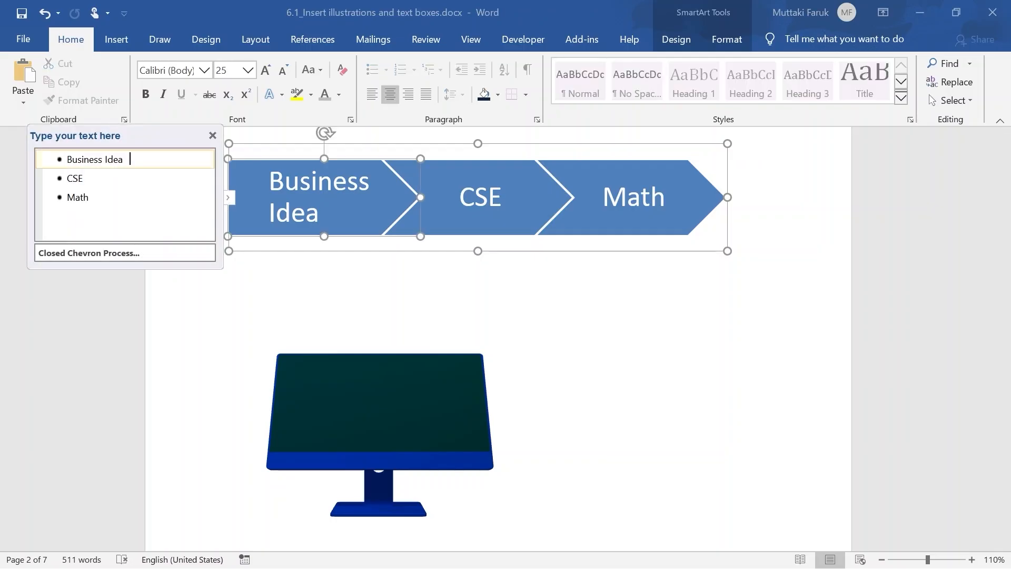
key(BackSpace)
key(BackSpace)
key(BackSpace)
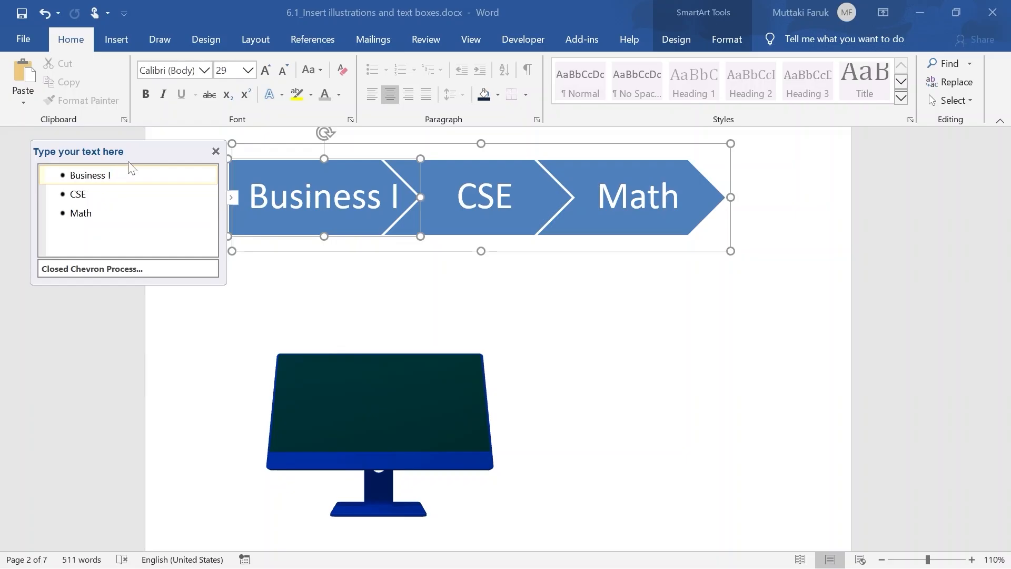
key(BackSpace)
text(kn)
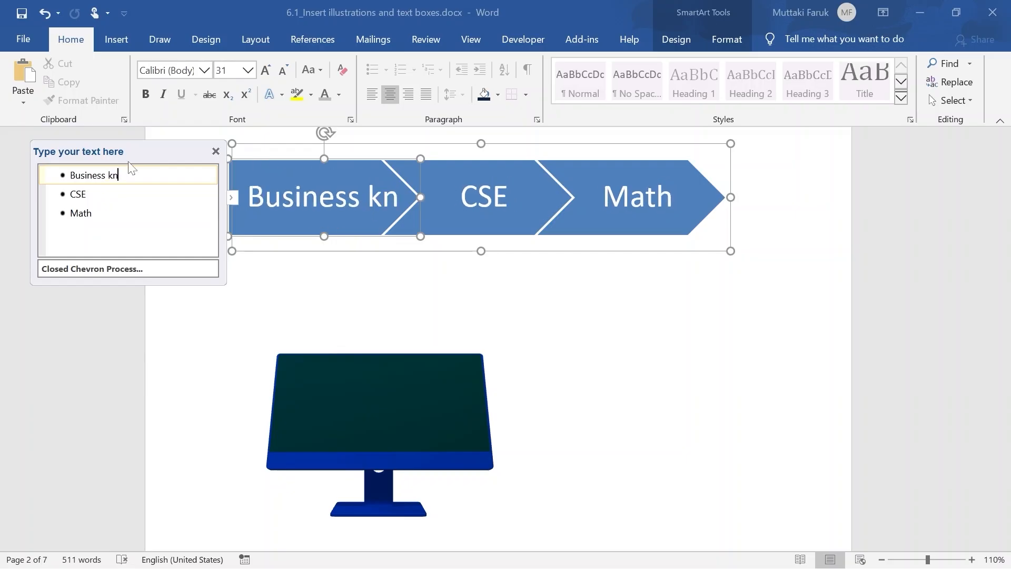
text(oledge)
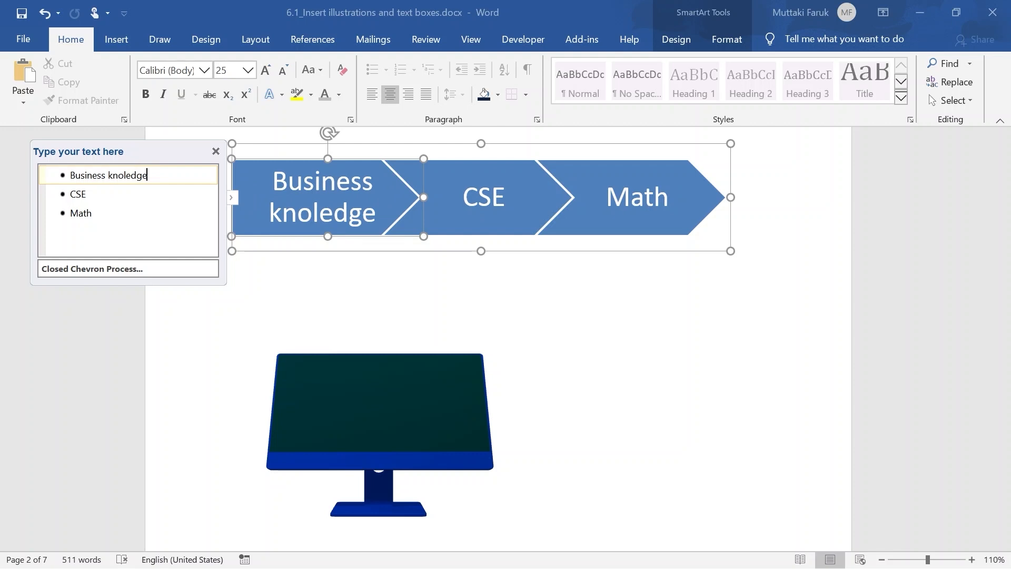
Extend the third SmartArt entry to read "Math & statistics"
click(87, 194)
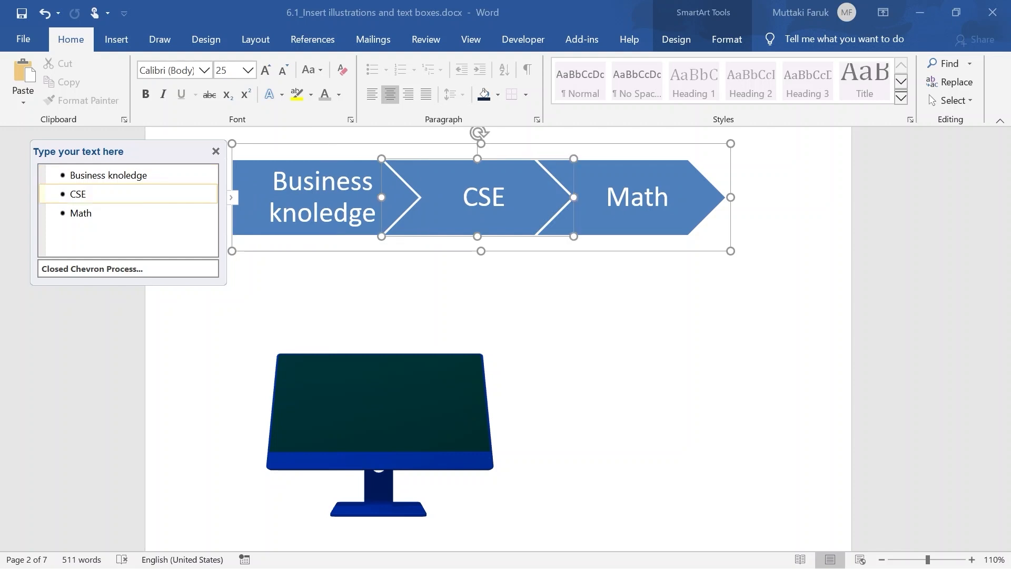
click(92, 213)
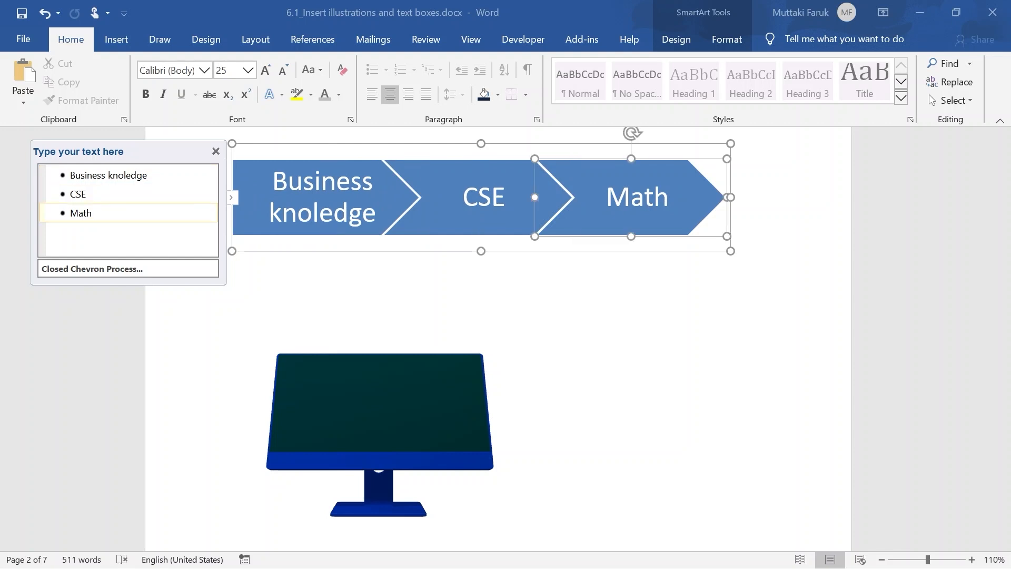
text(^)
key(BackSpace)
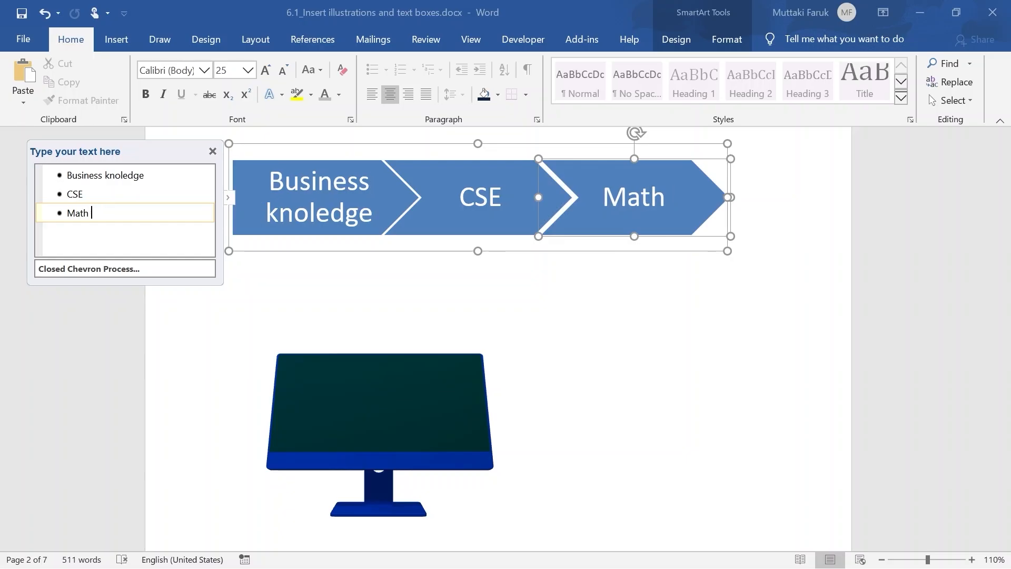
text(*)
key(BackSpace)
text(& statistics)
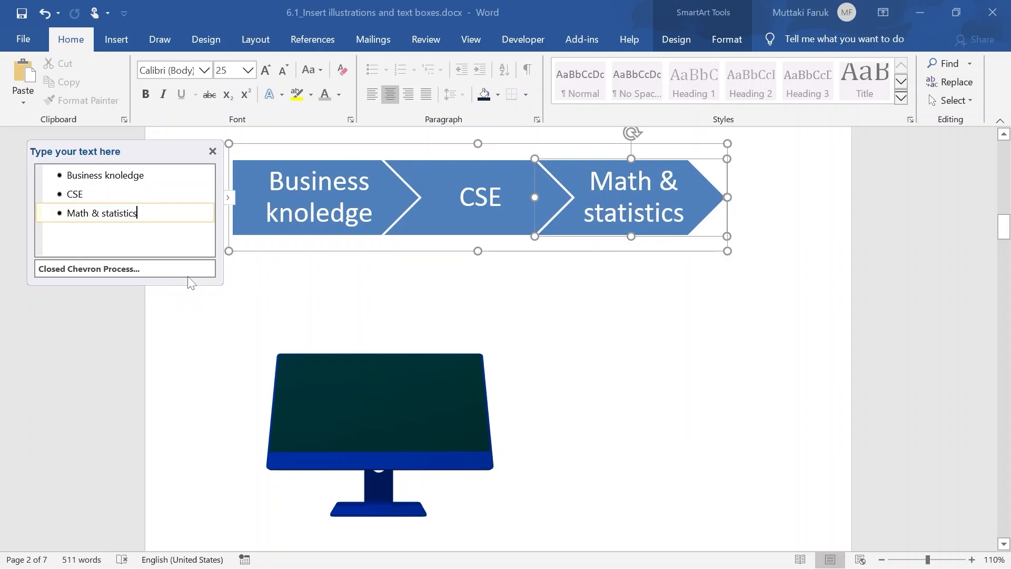
Add a fourth chevron labelled AI to the SmartArt and close its text list
key(Return)
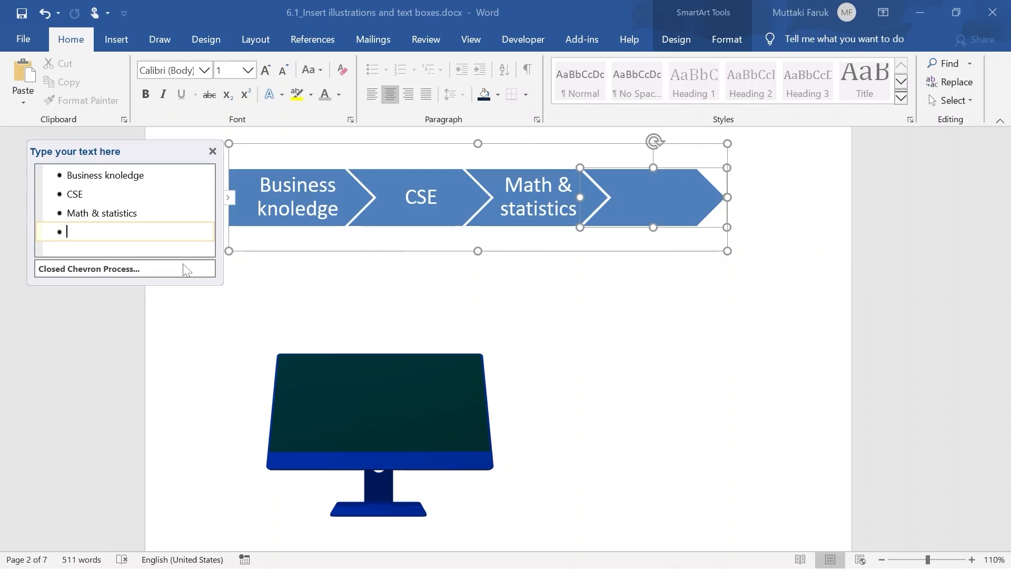
text(AI)
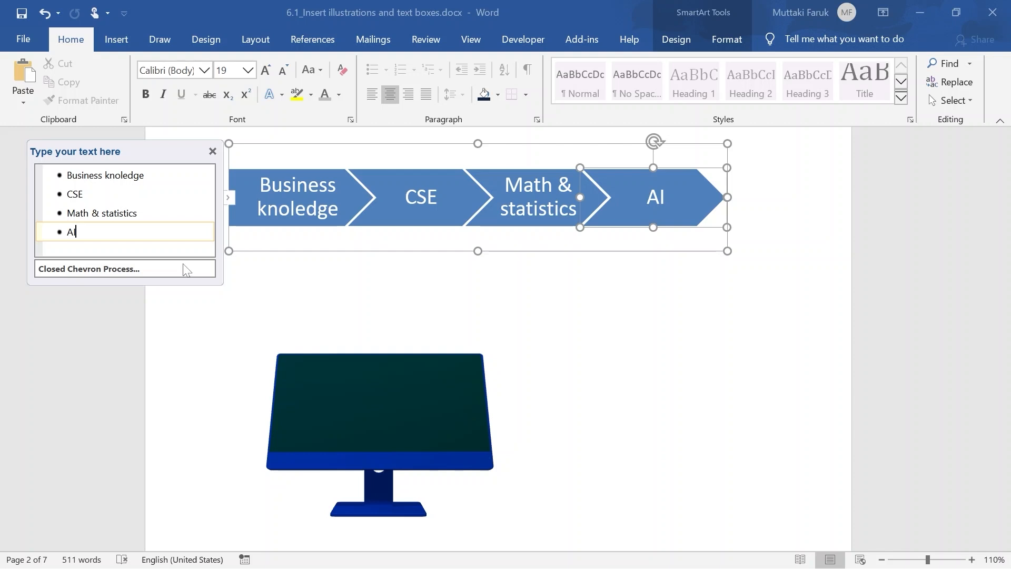
click(214, 155)
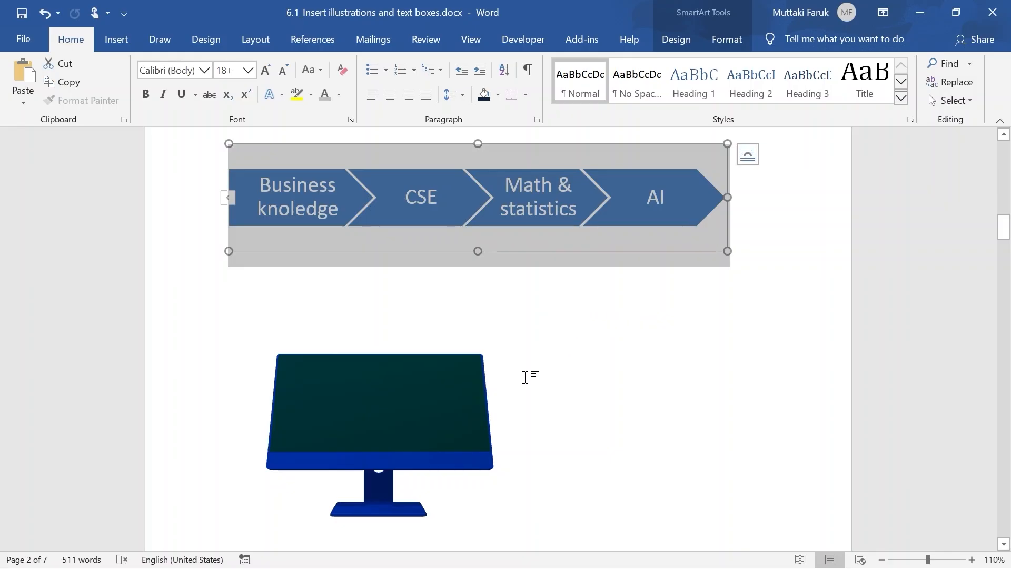
click(526, 376)
key(ctrl+z)
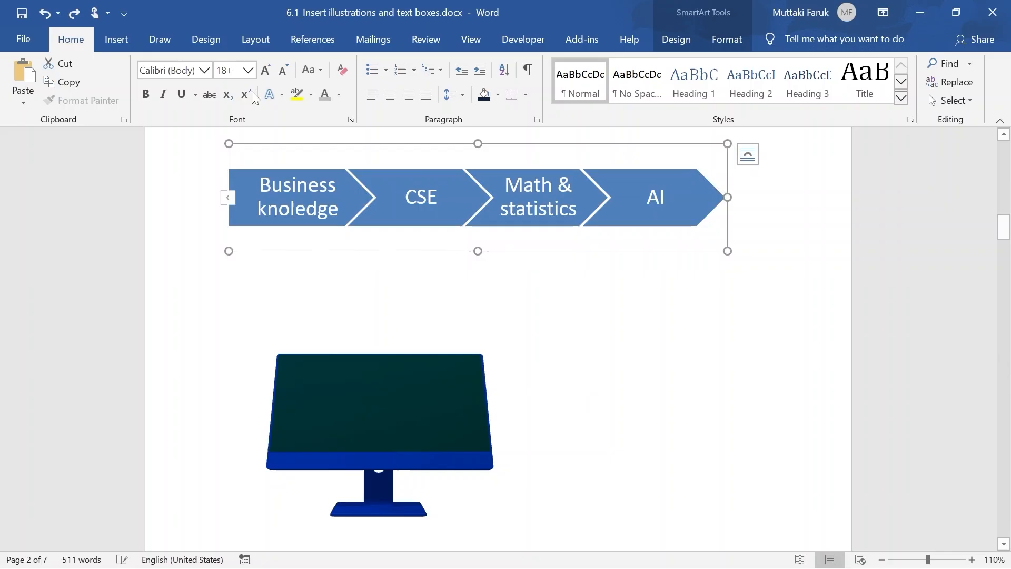
Insert a standard two-dimensional pie chart into the document
click(116, 40)
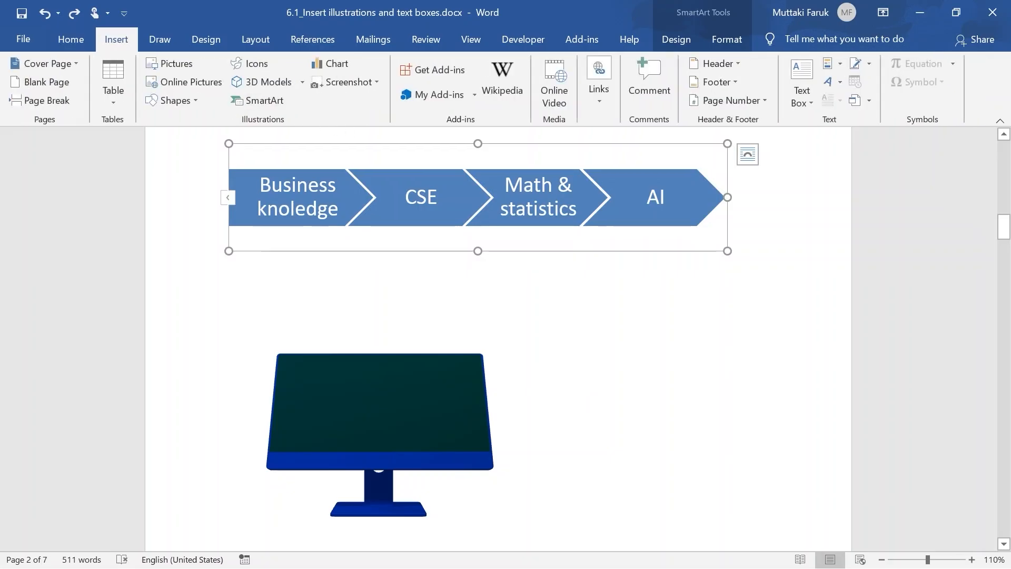
click(336, 63)
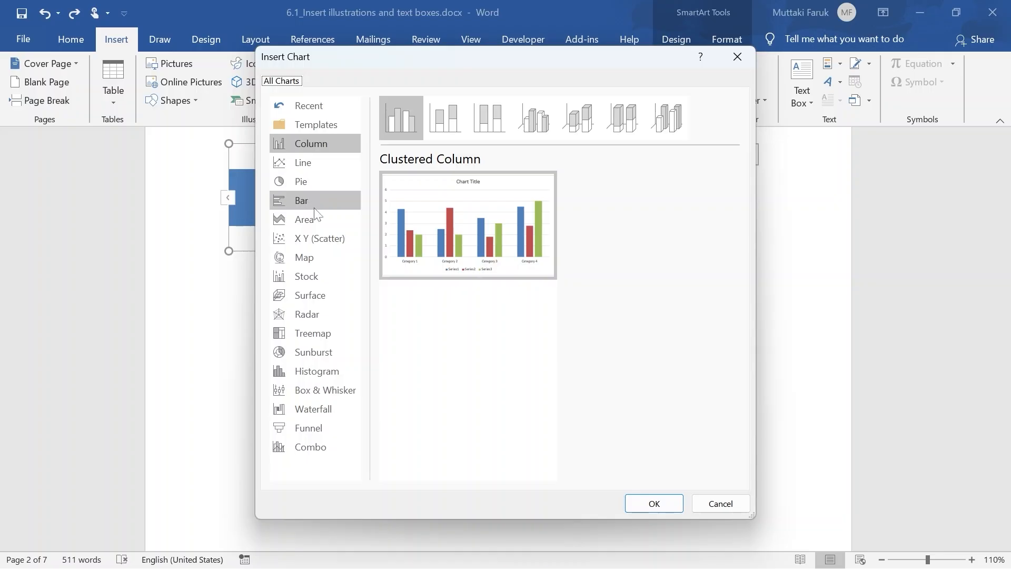
click(309, 187)
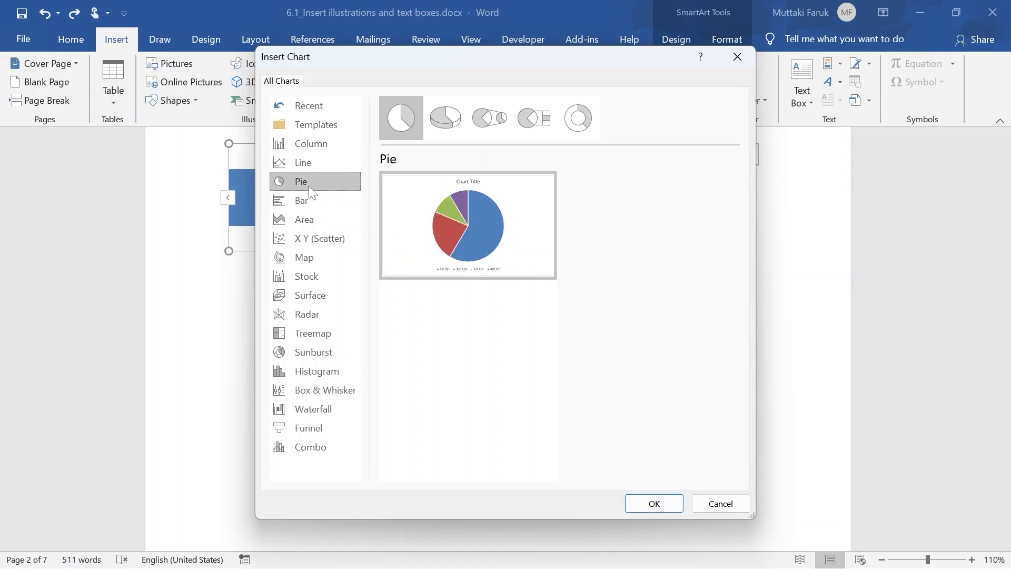
click(402, 131)
click(651, 502)
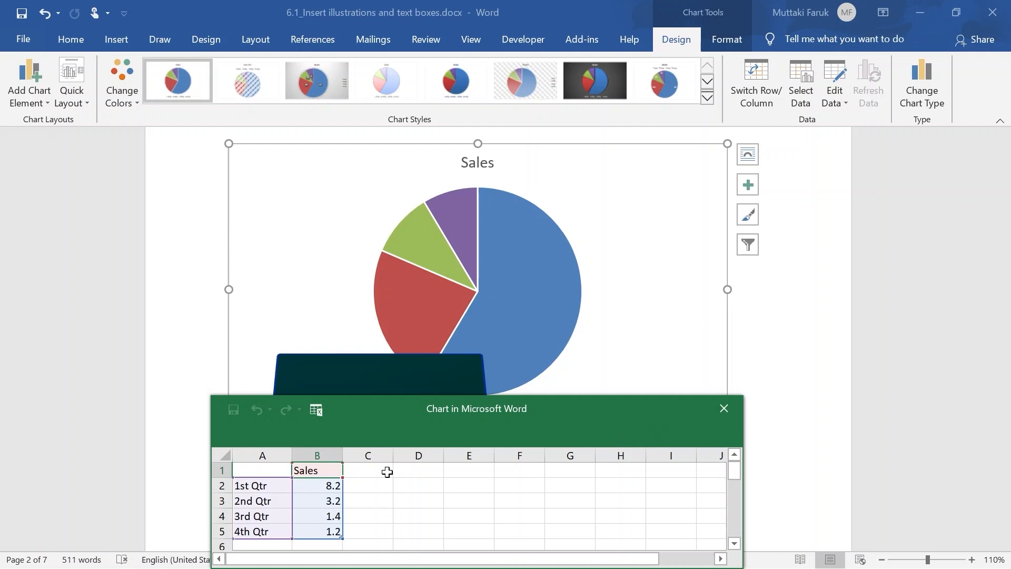
Change the series heading in cell B1 of the chart data to Marks
click(320, 469)
key(F2)
key(BackSpace)
key(BackSpace)
key(BackSpace)
key(BackSpace)
key(BackSpace)
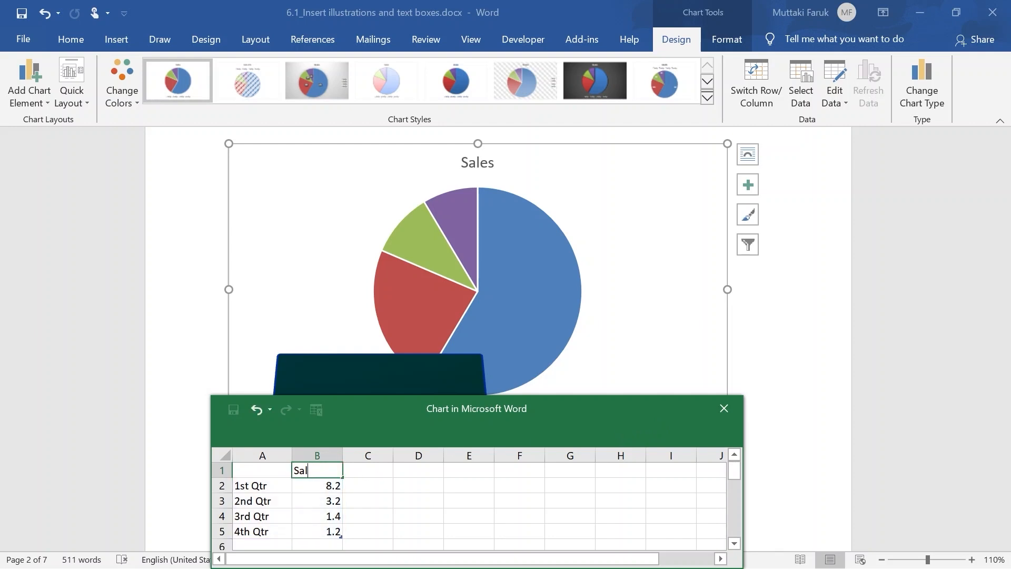
text(Marks)
Rename the first category in the chart data to Math and set its mark to 65
click(271, 485)
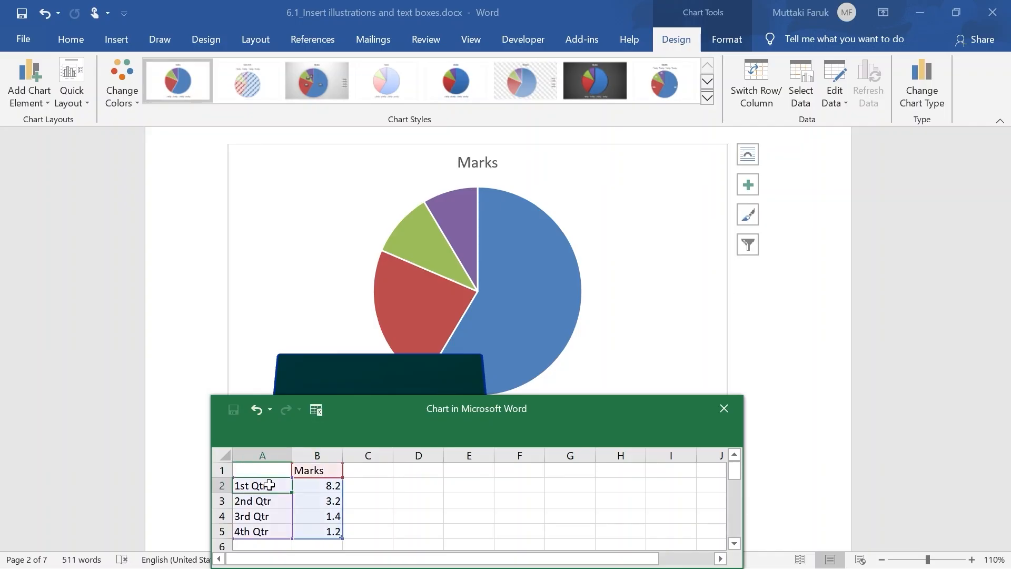
double_click(271, 485)
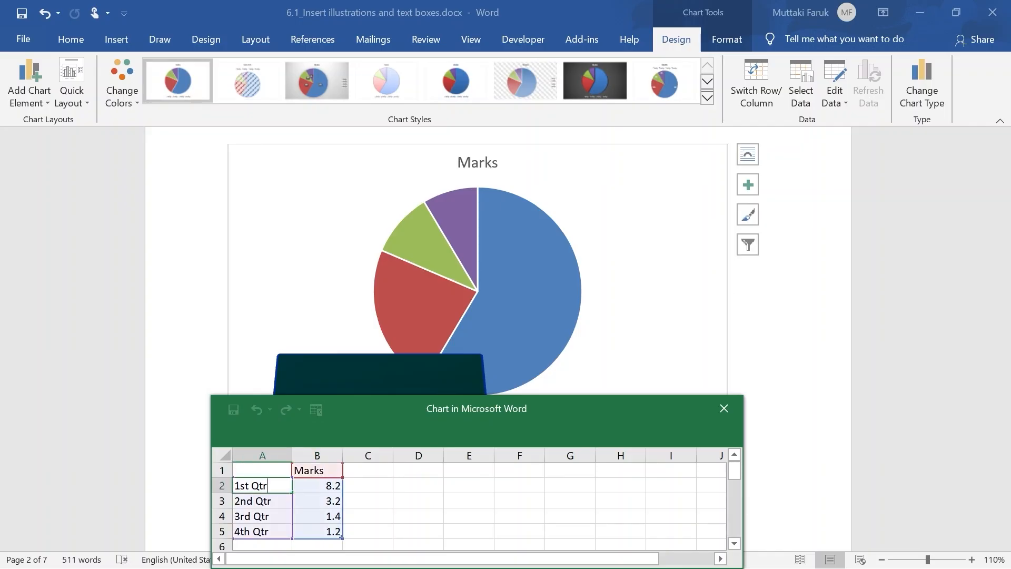
key(BackSpace)
key(BackSpace)
key(BackSpace)
key(BackSpace)
key(BackSpace)
key(BackSpace)
key(BackSpace)
text(Math)
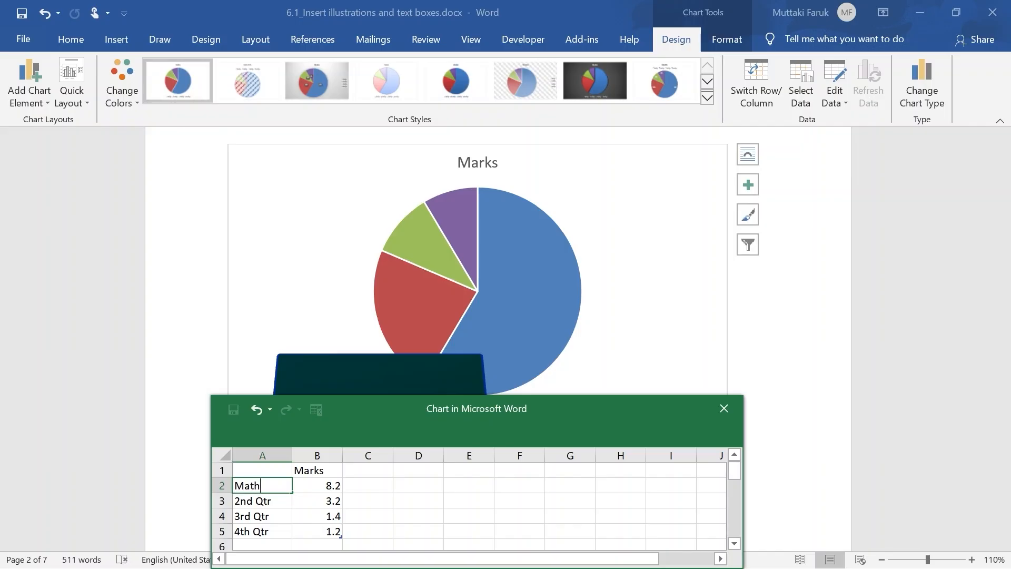
key(Tab)
text(65)
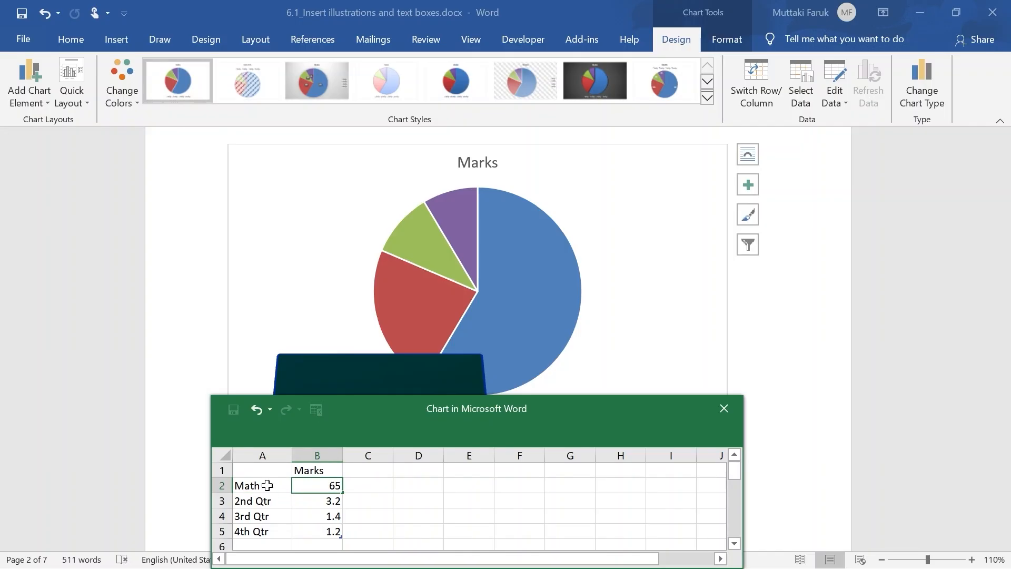
key(Return)
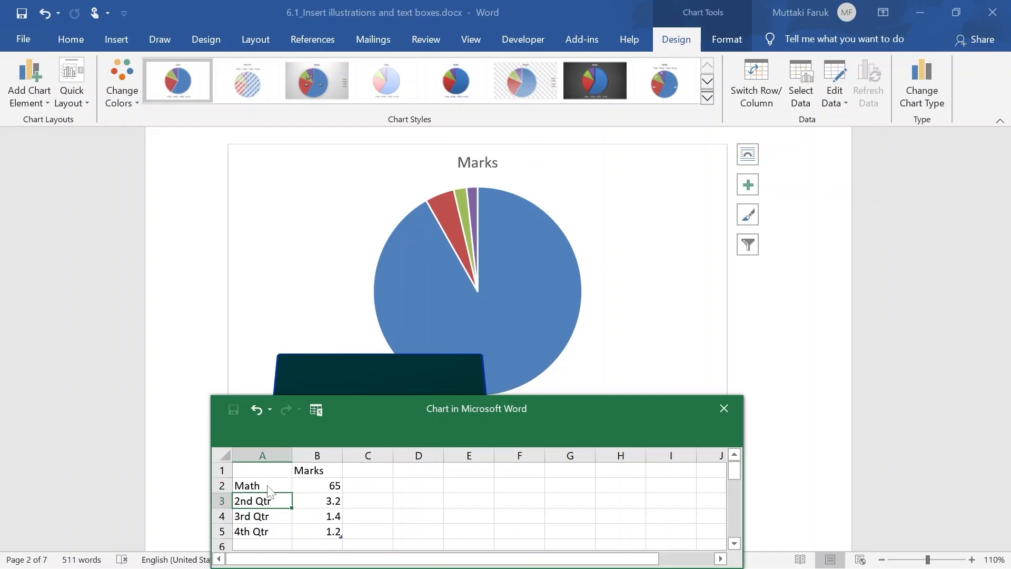
Replace the second and third chart data rows with ICT at 88 and Physics at 87
text(ICT)
key(Tab)
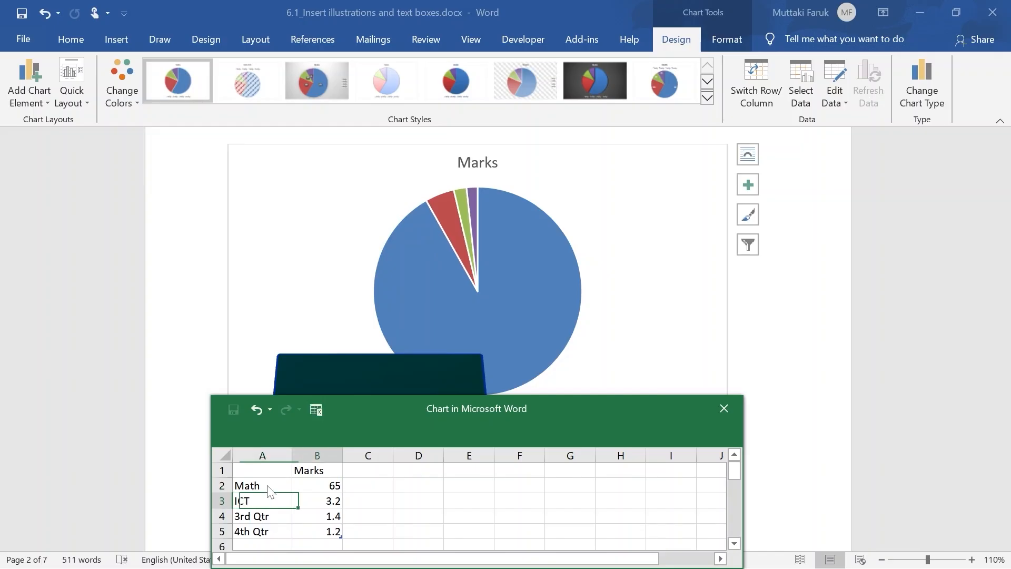
text(88)
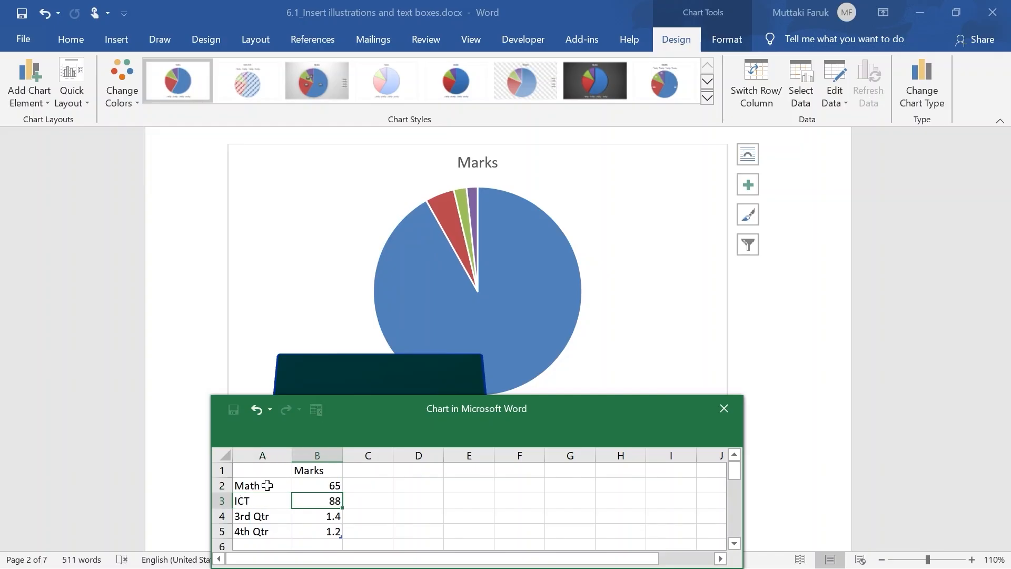
key(Return)
text(P)
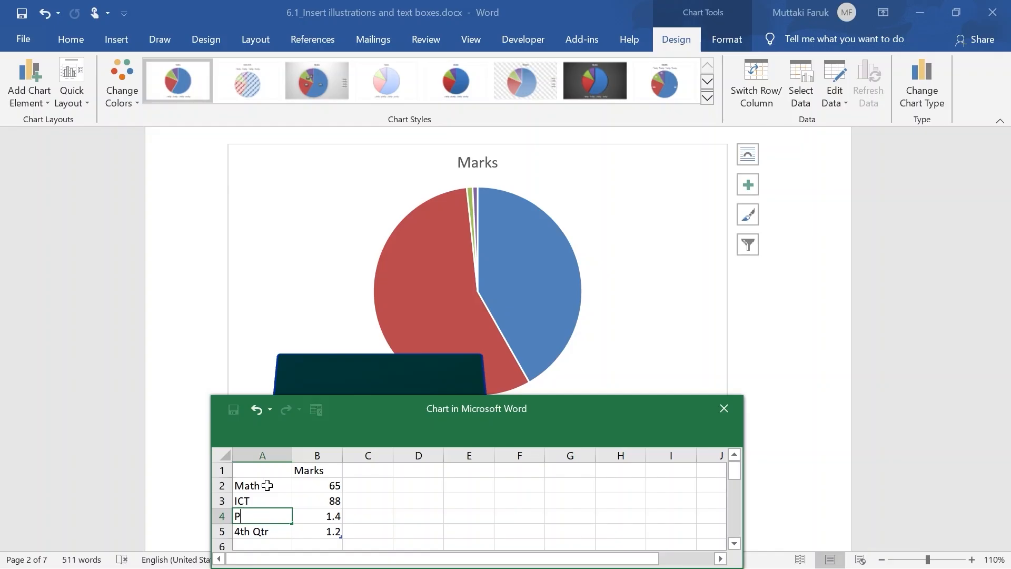
text(hysics)
key(Tab)
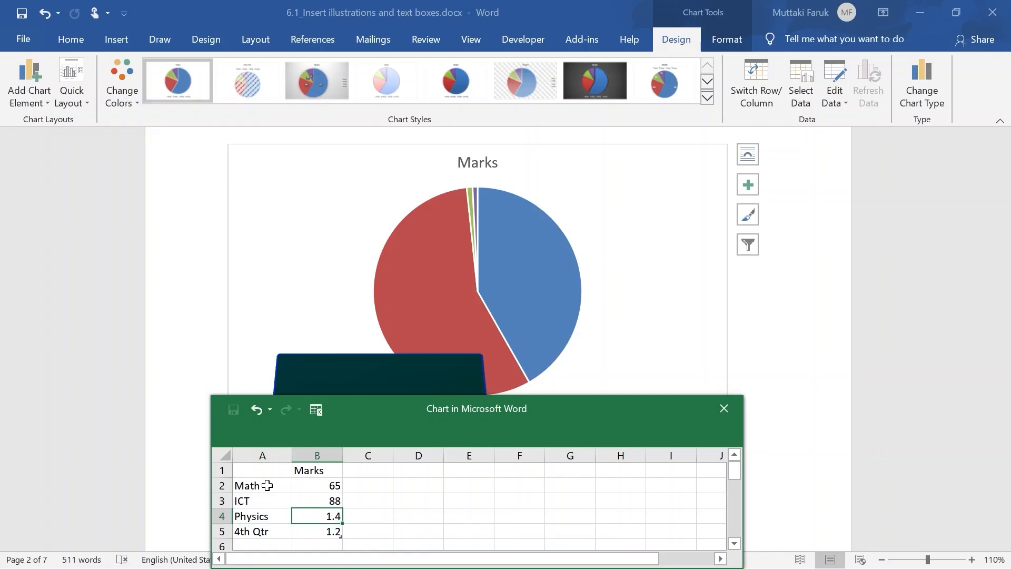
text(87)
key(Return)
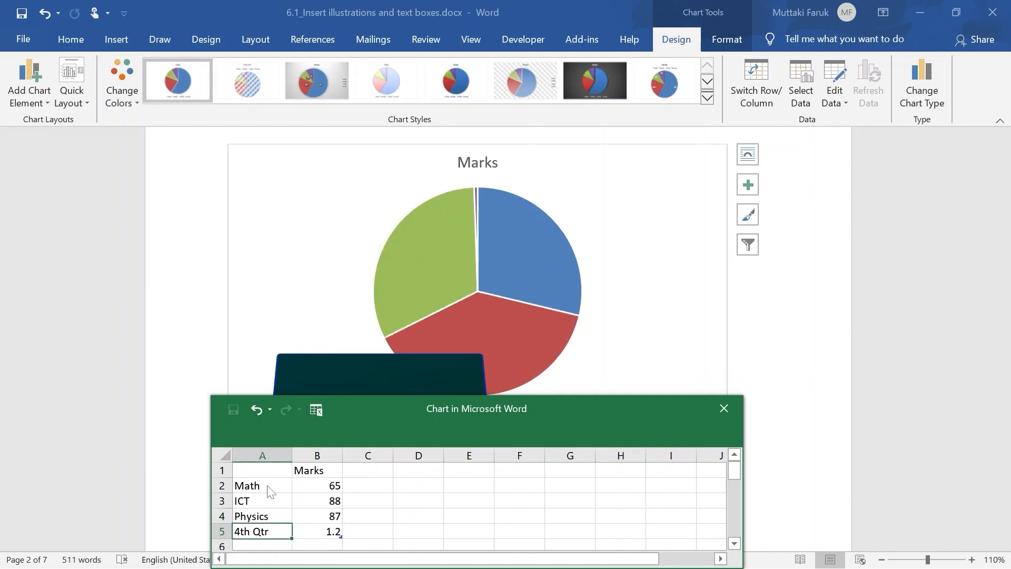
Change the fourth chart data row to English at 82 and add a fifth row for Bangla at 92
text(gli)
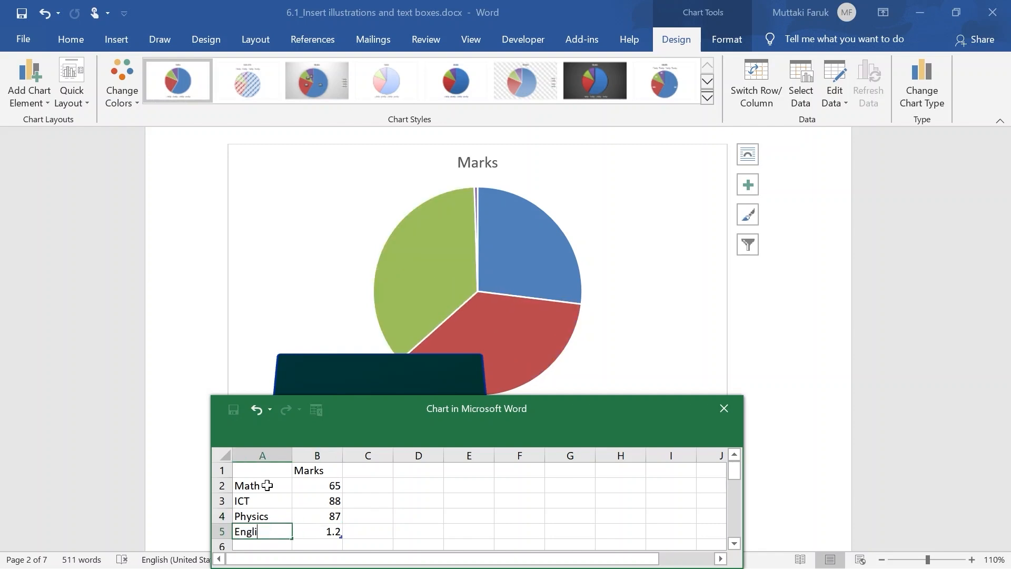
text(sh)
key(Tab)
text(8)
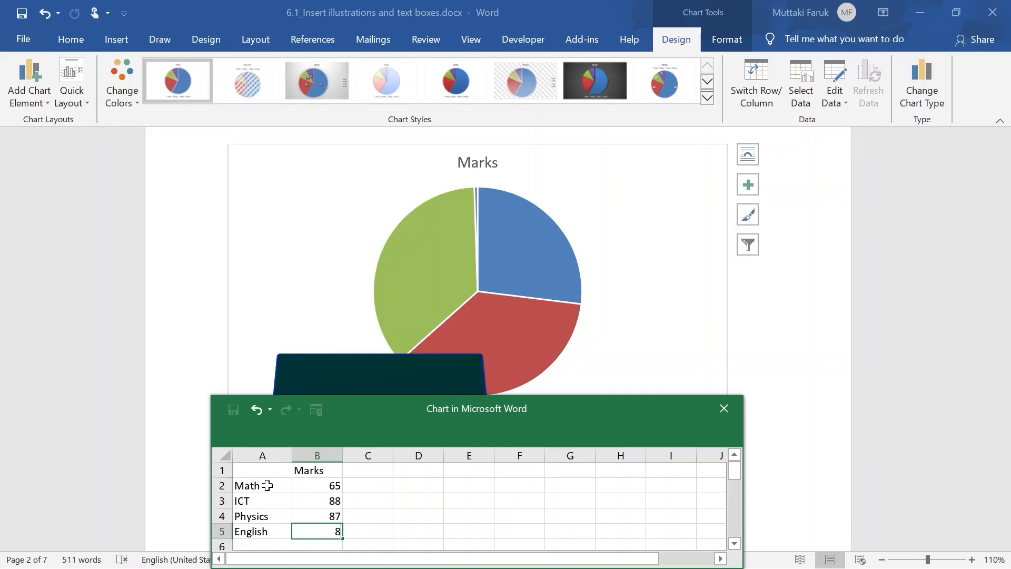
text(82)
key(Return)
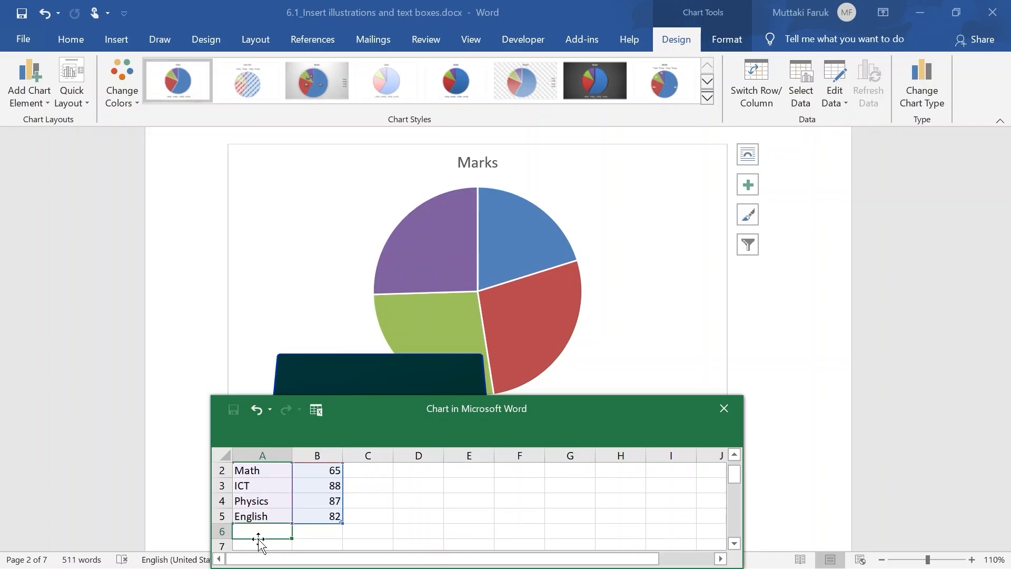
text(Bangla)
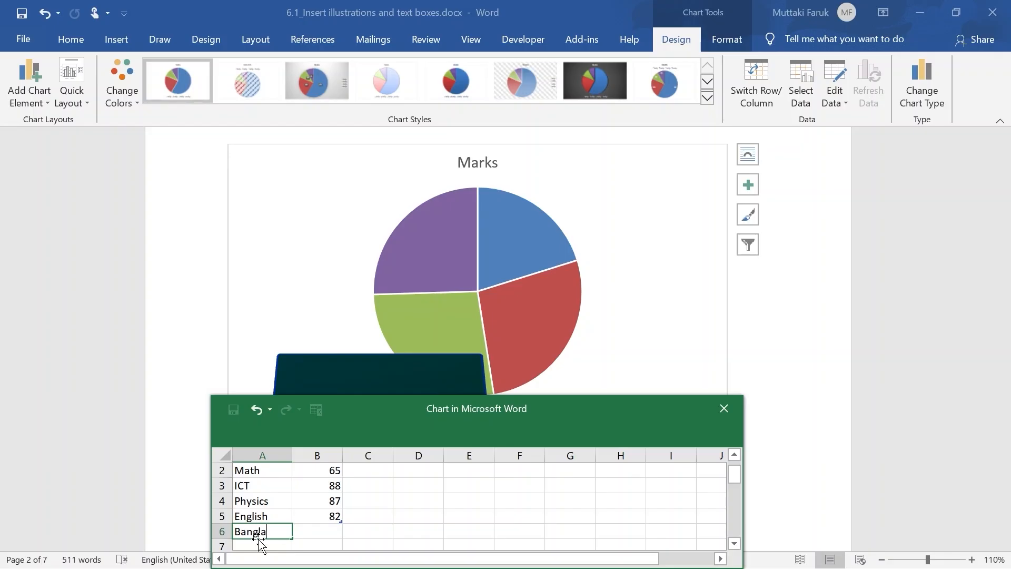
key(Tab)
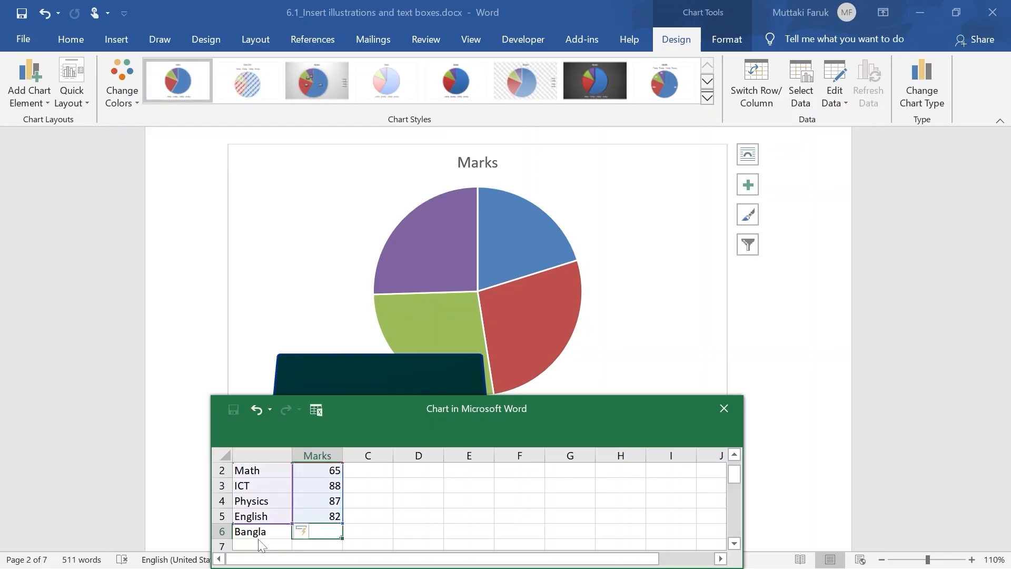
text(92)
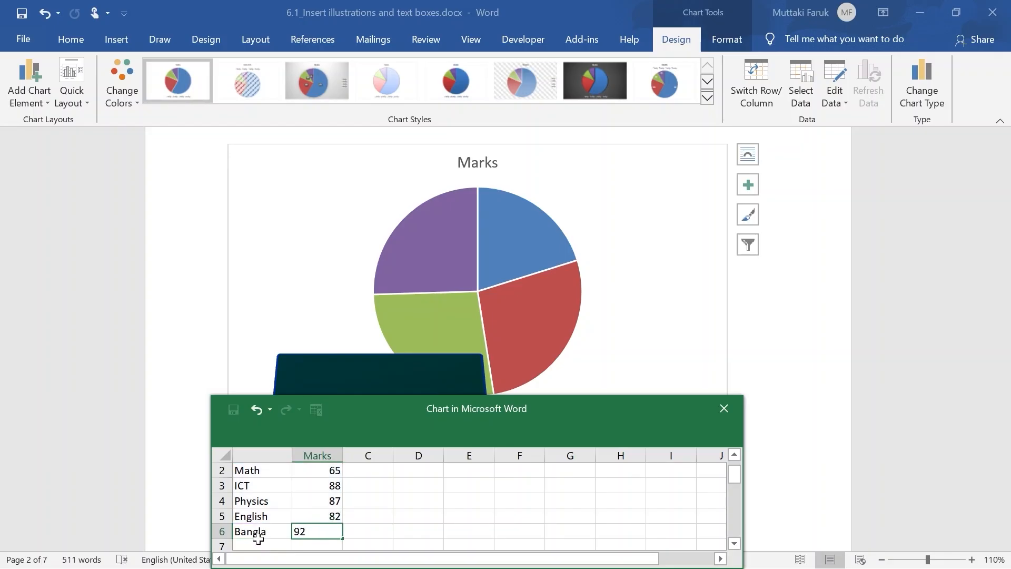
key(Return)
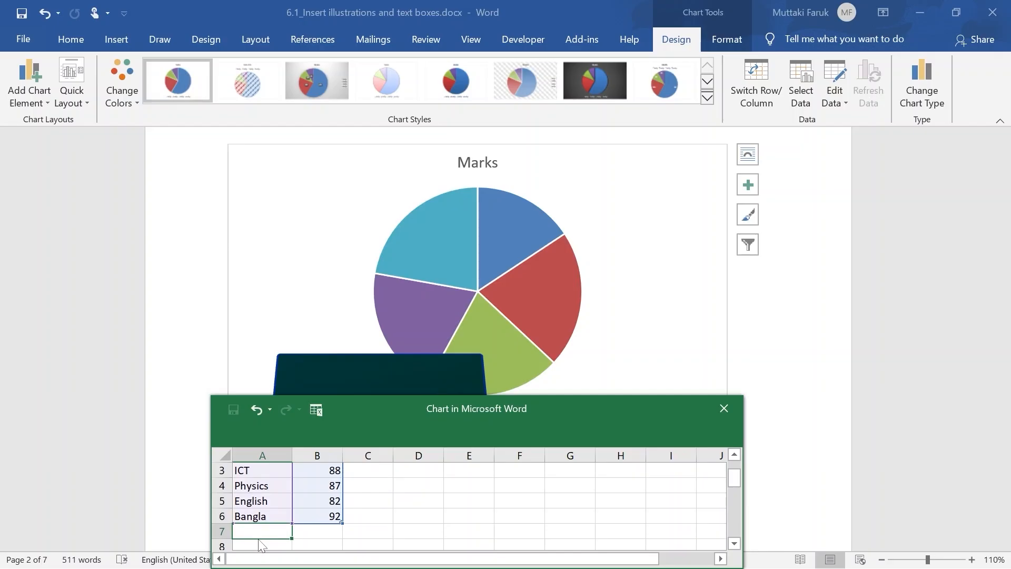
Move the data sheet window clear of the pie's lower half and set the English mark to 44
drag(635, 412, 855, 50)
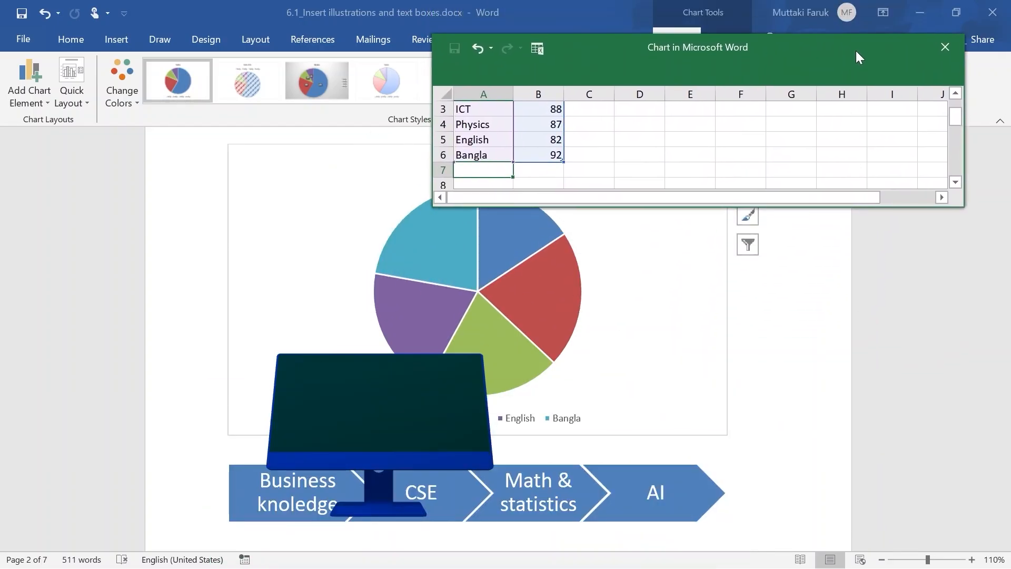
double_click(558, 141)
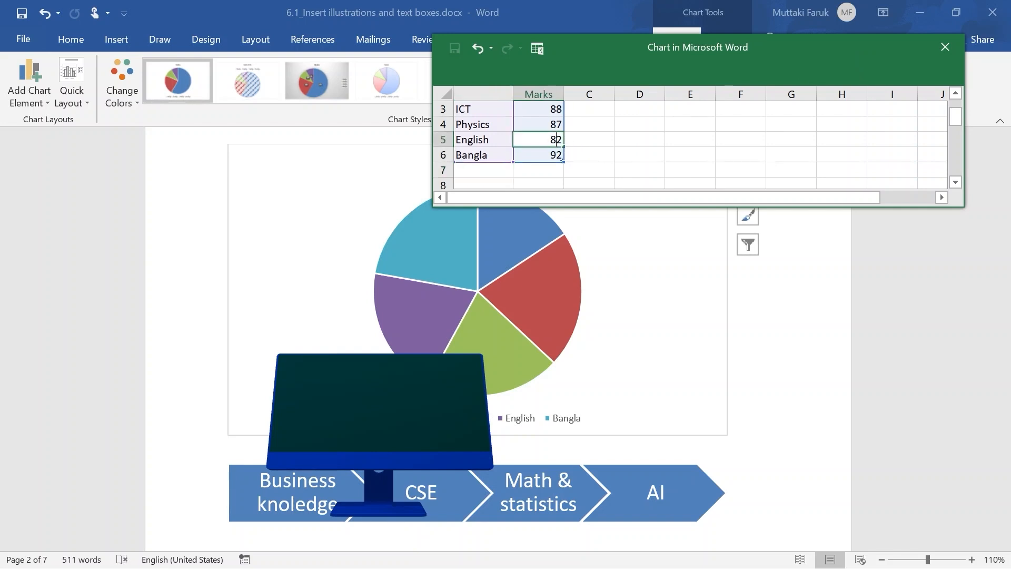
double_click(557, 139)
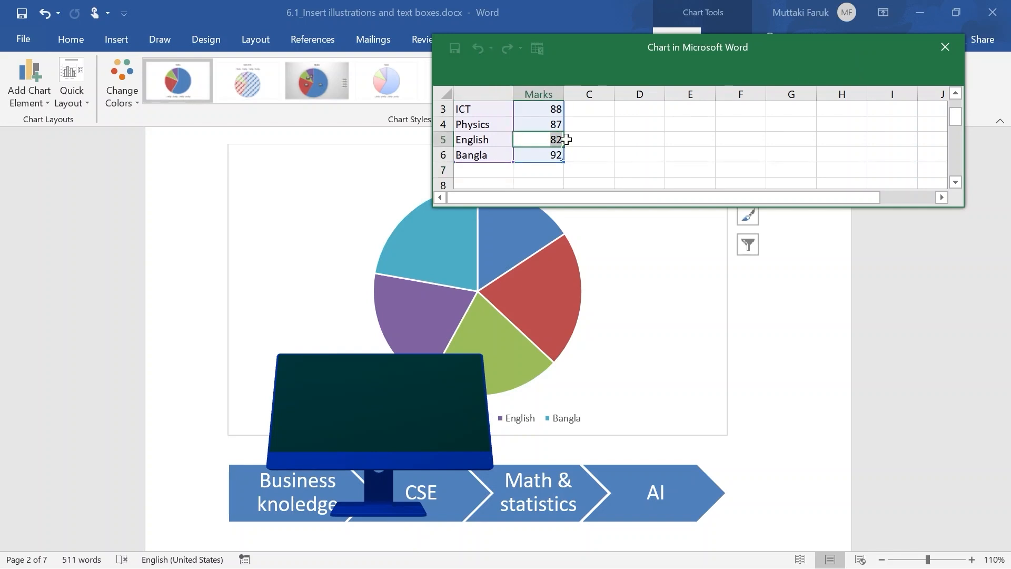
text(44)
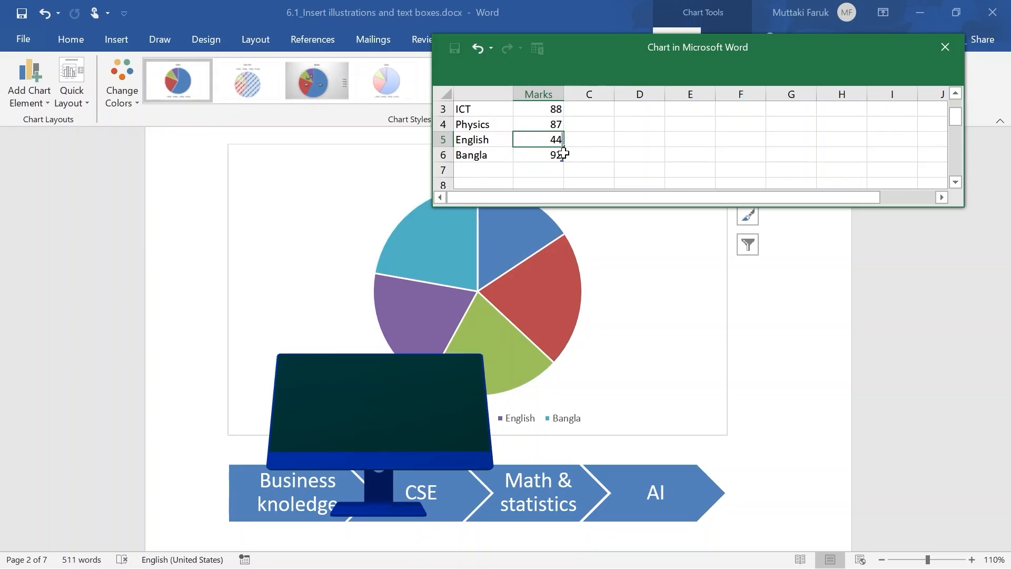
key(Return)
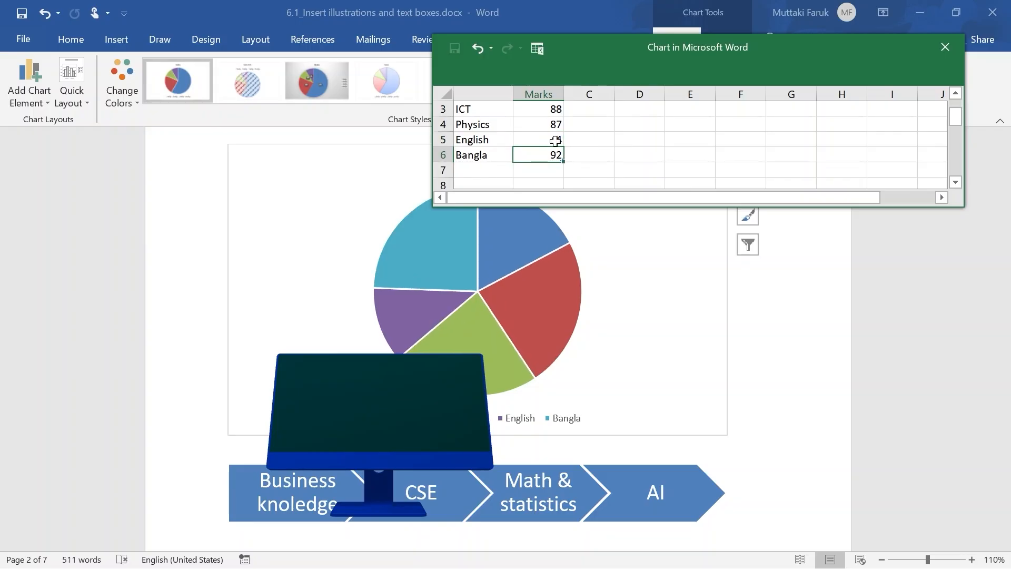
Set the Physics mark to 66 in the chart data and close the data sheet
scroll(553, 126, up, 2)
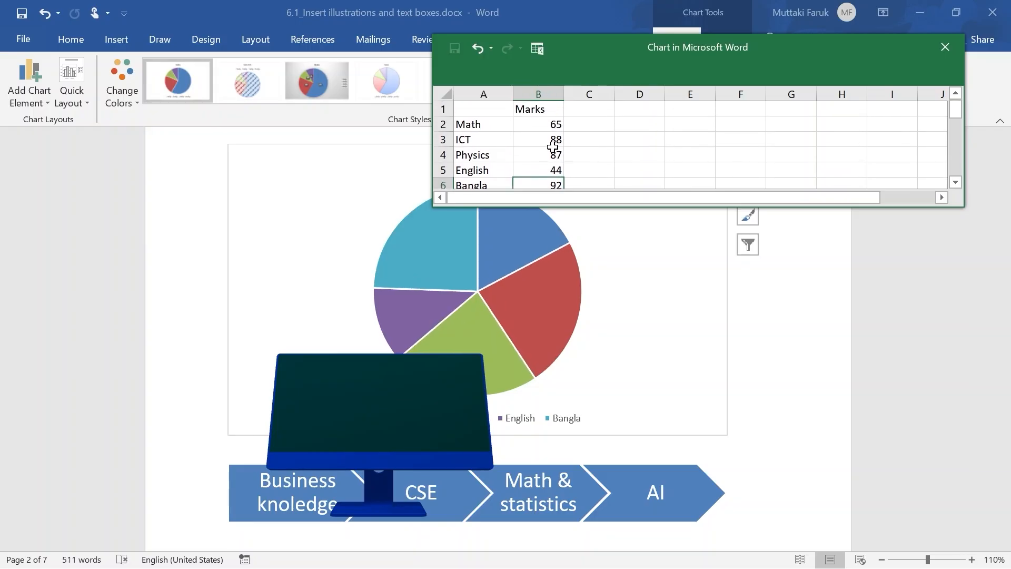
click(552, 155)
double_click(552, 154)
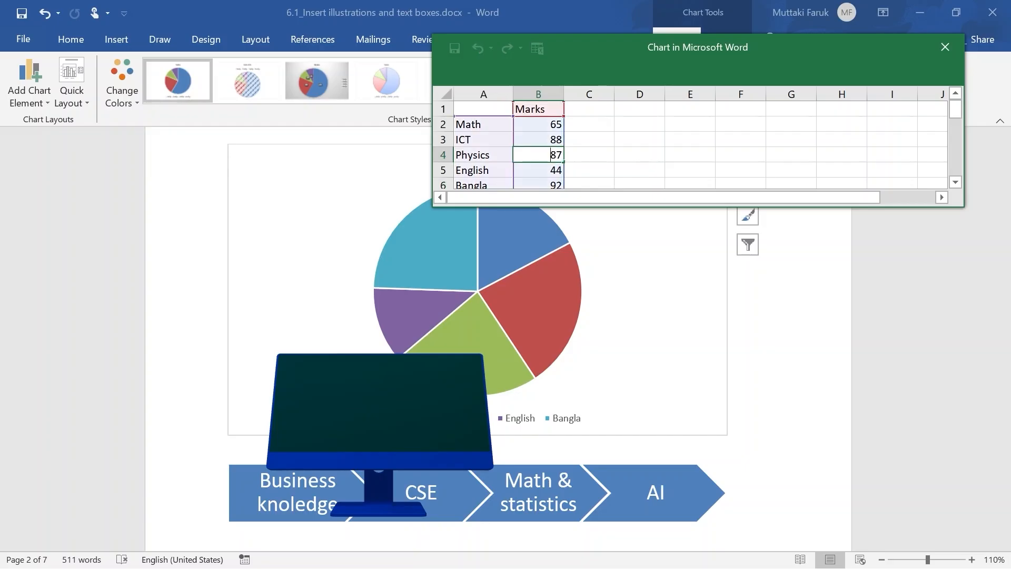
drag(549, 154, 569, 154)
text(66)
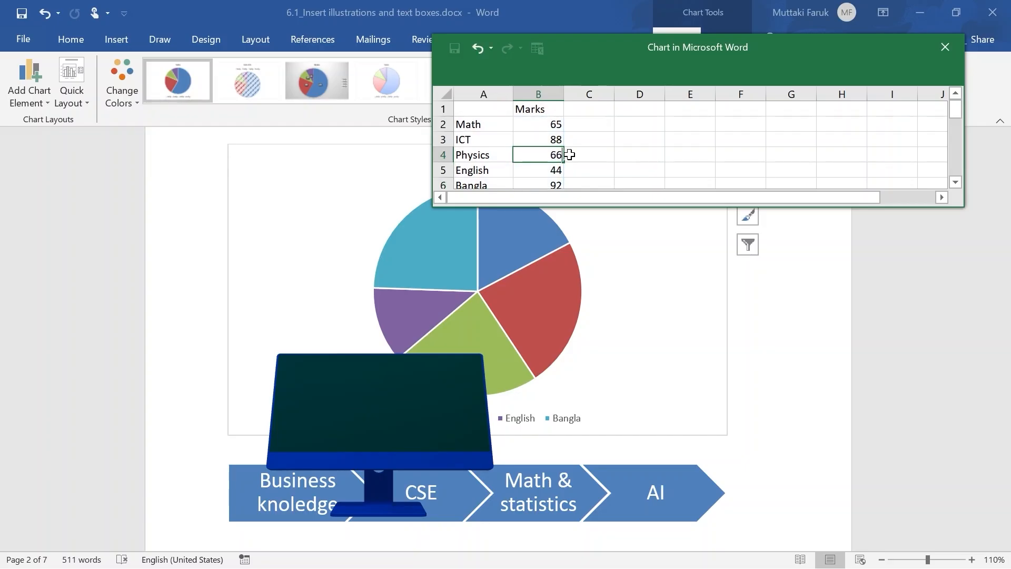
key(Return)
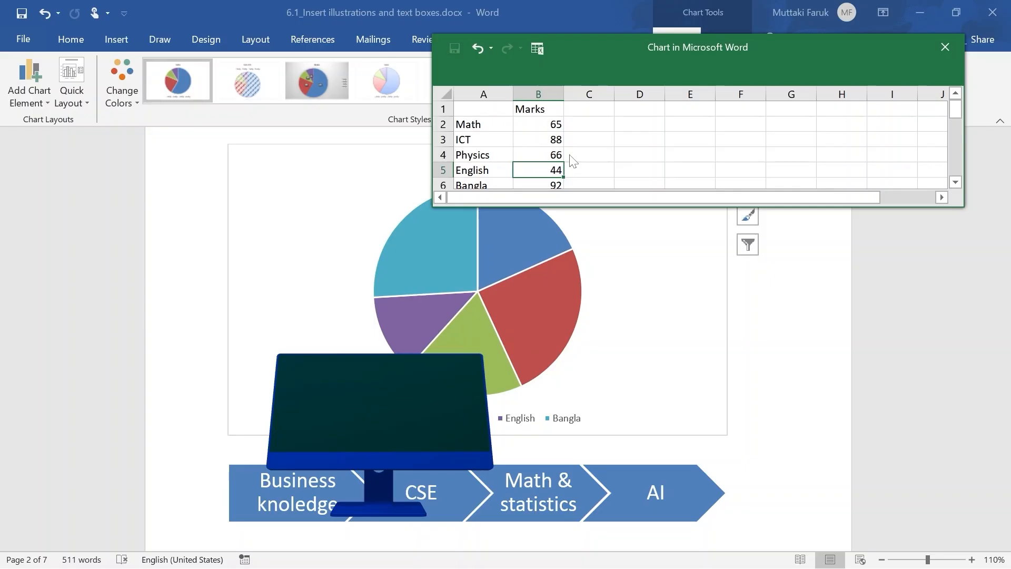
click(945, 49)
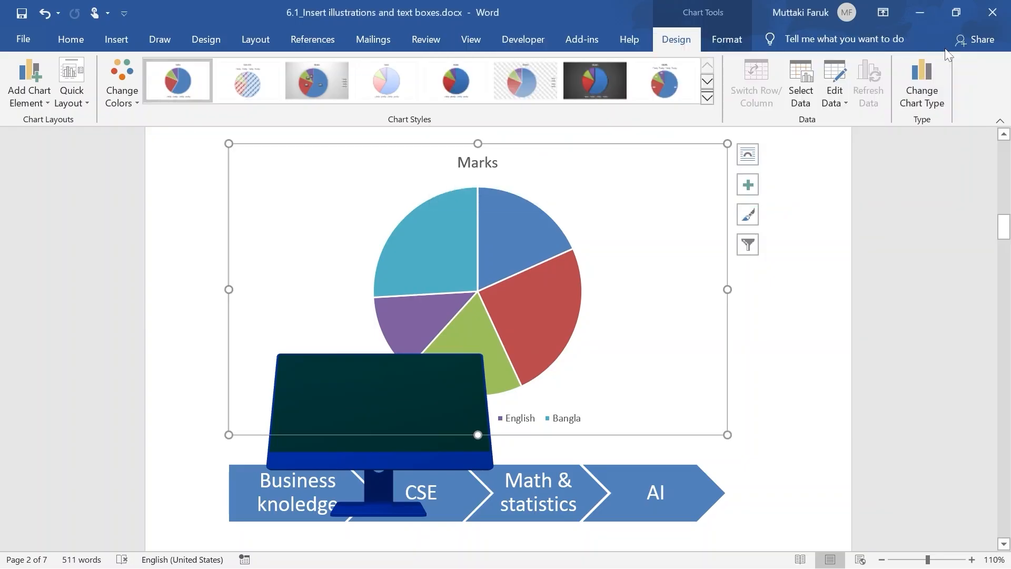
Shrink the pie chart to roughly half its size and apply the light textured chart style with percentage labels and a bottom legend
drag(728, 434, 538, 302)
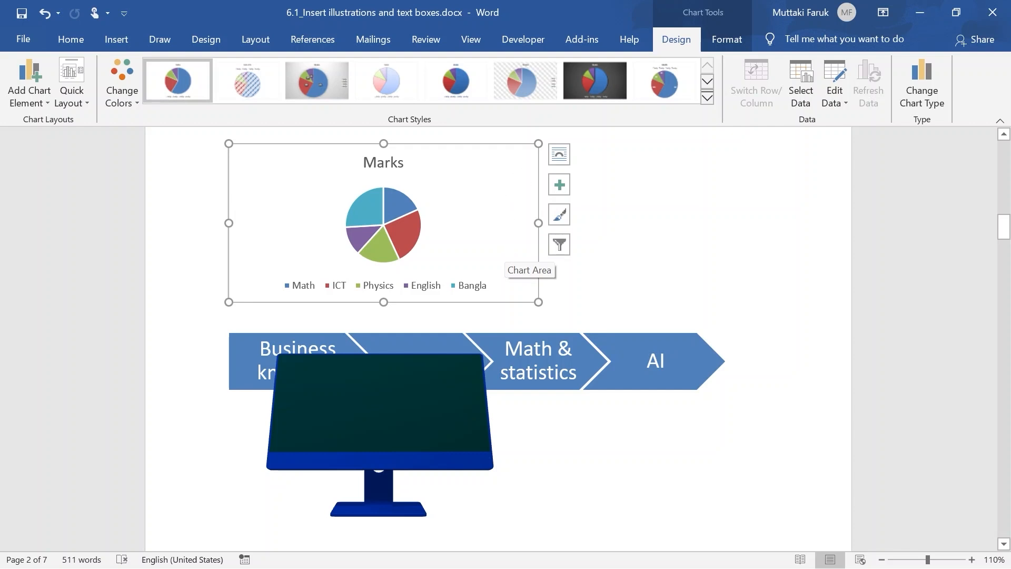
click(707, 97)
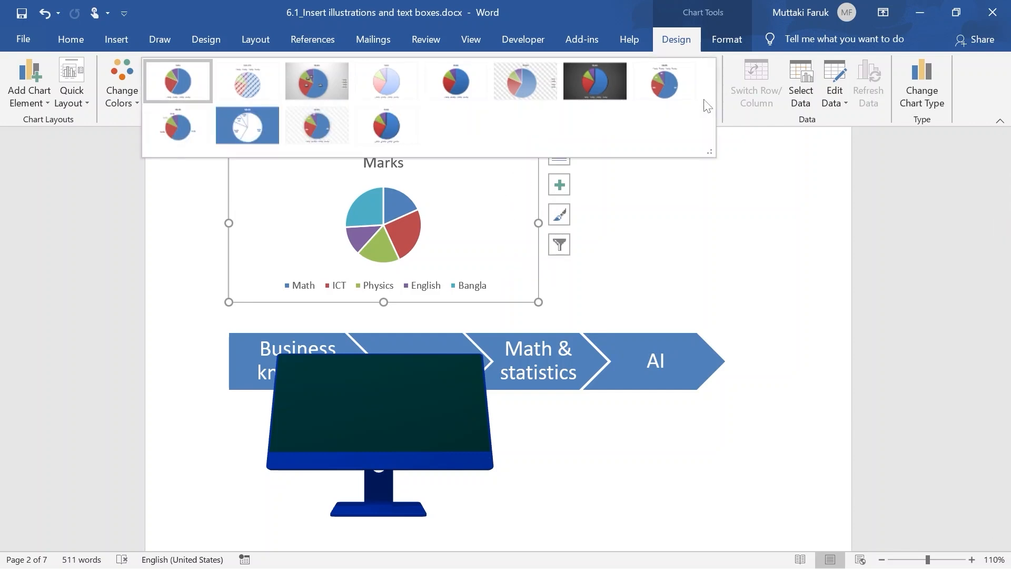
click(318, 128)
click(517, 303)
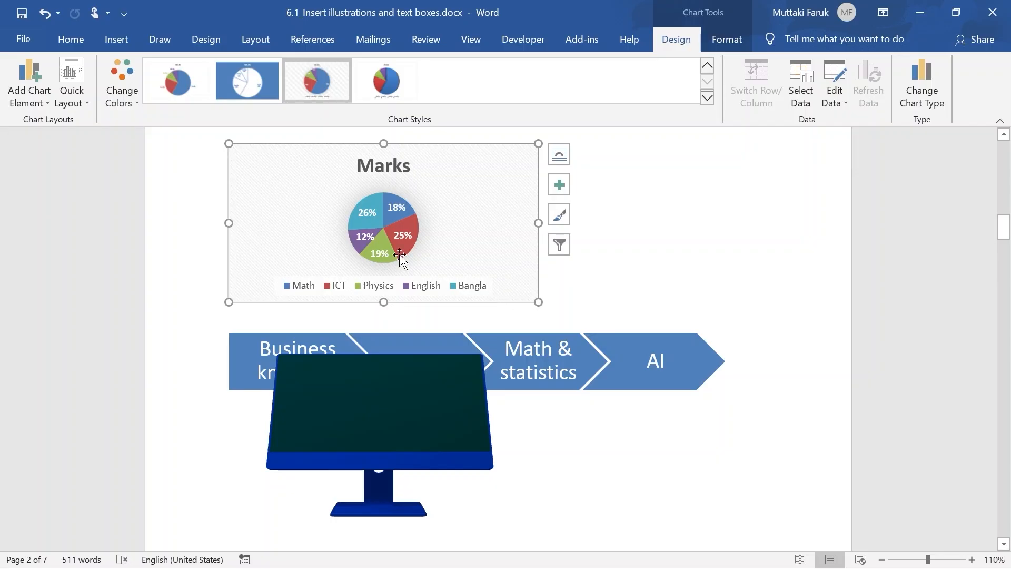